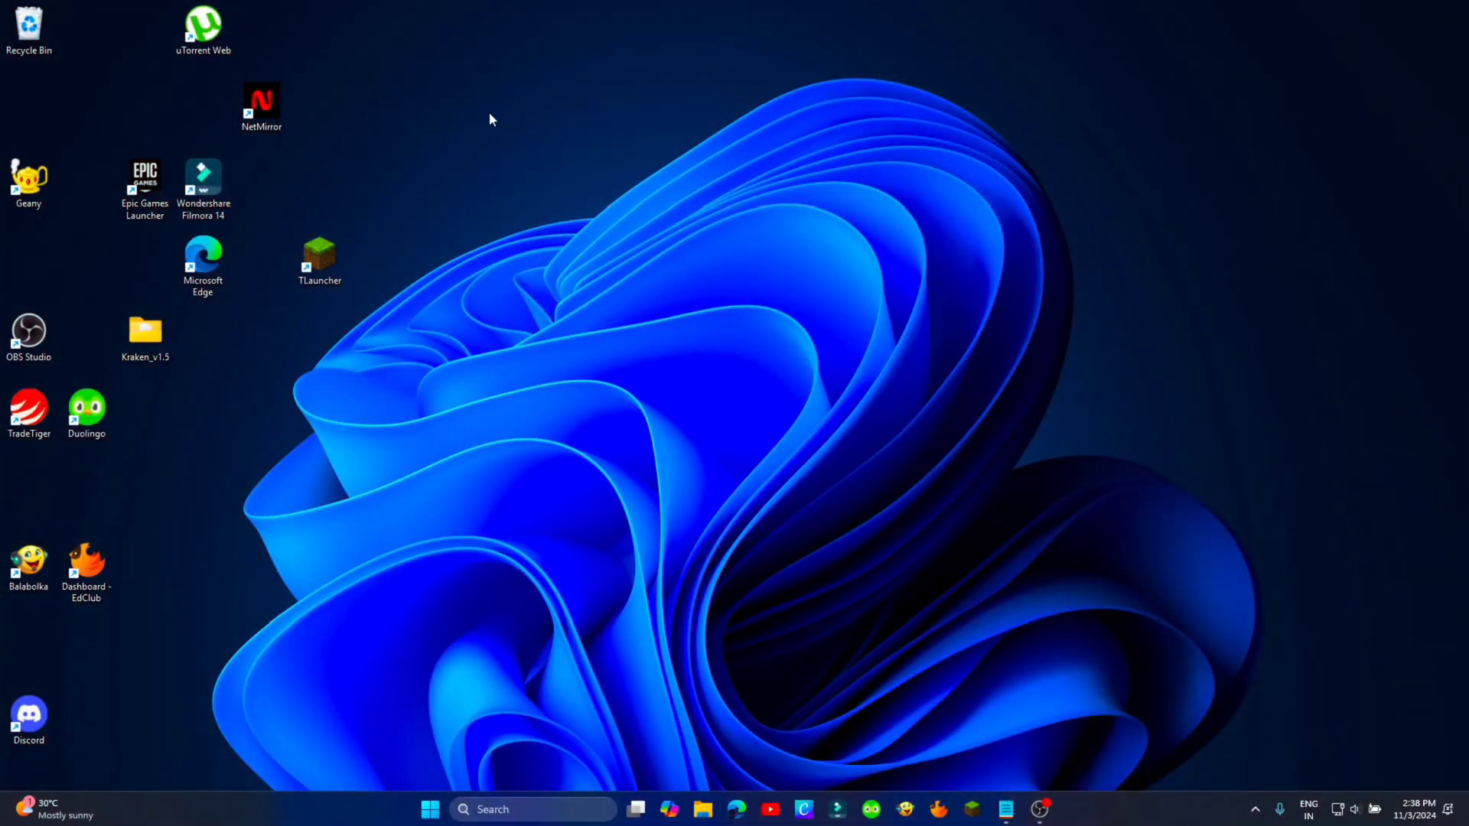
# - Sort the desktop icons by name
pyautogui.rightClick(490, 114)
pyautogui.moveTo(591, 137)
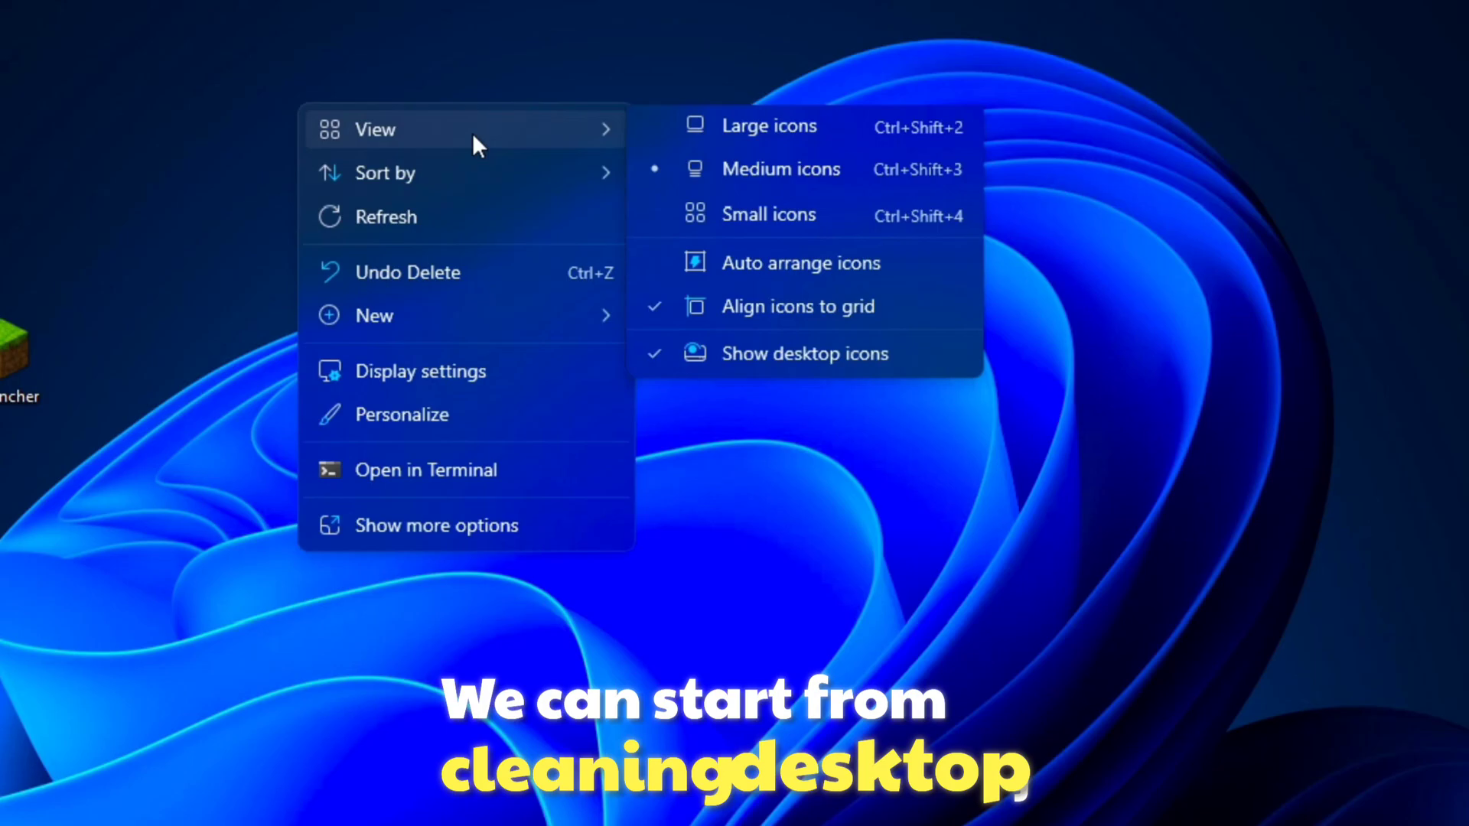
pyautogui.moveTo(448, 168)
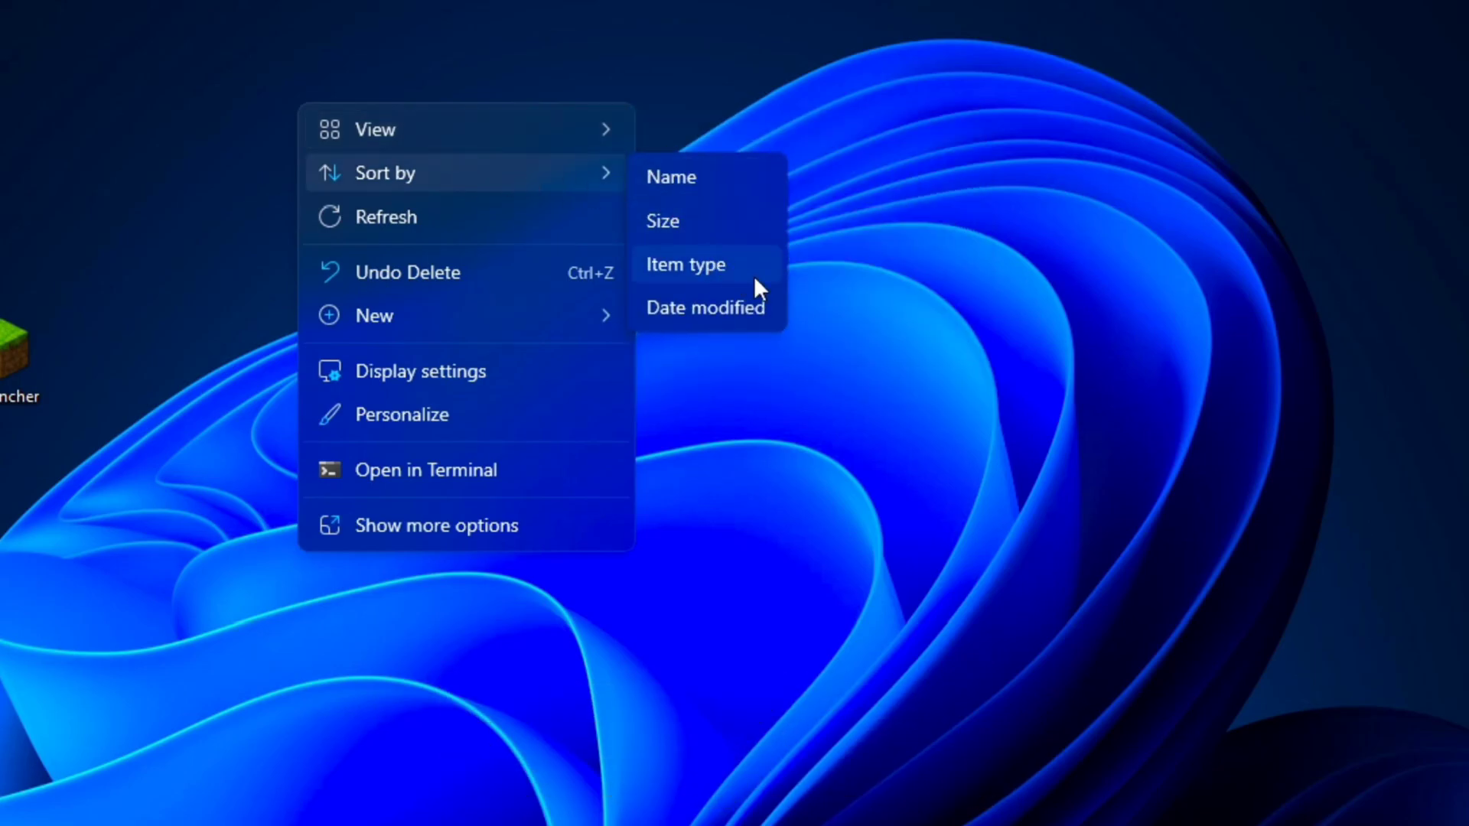
pyautogui.click(705, 174)
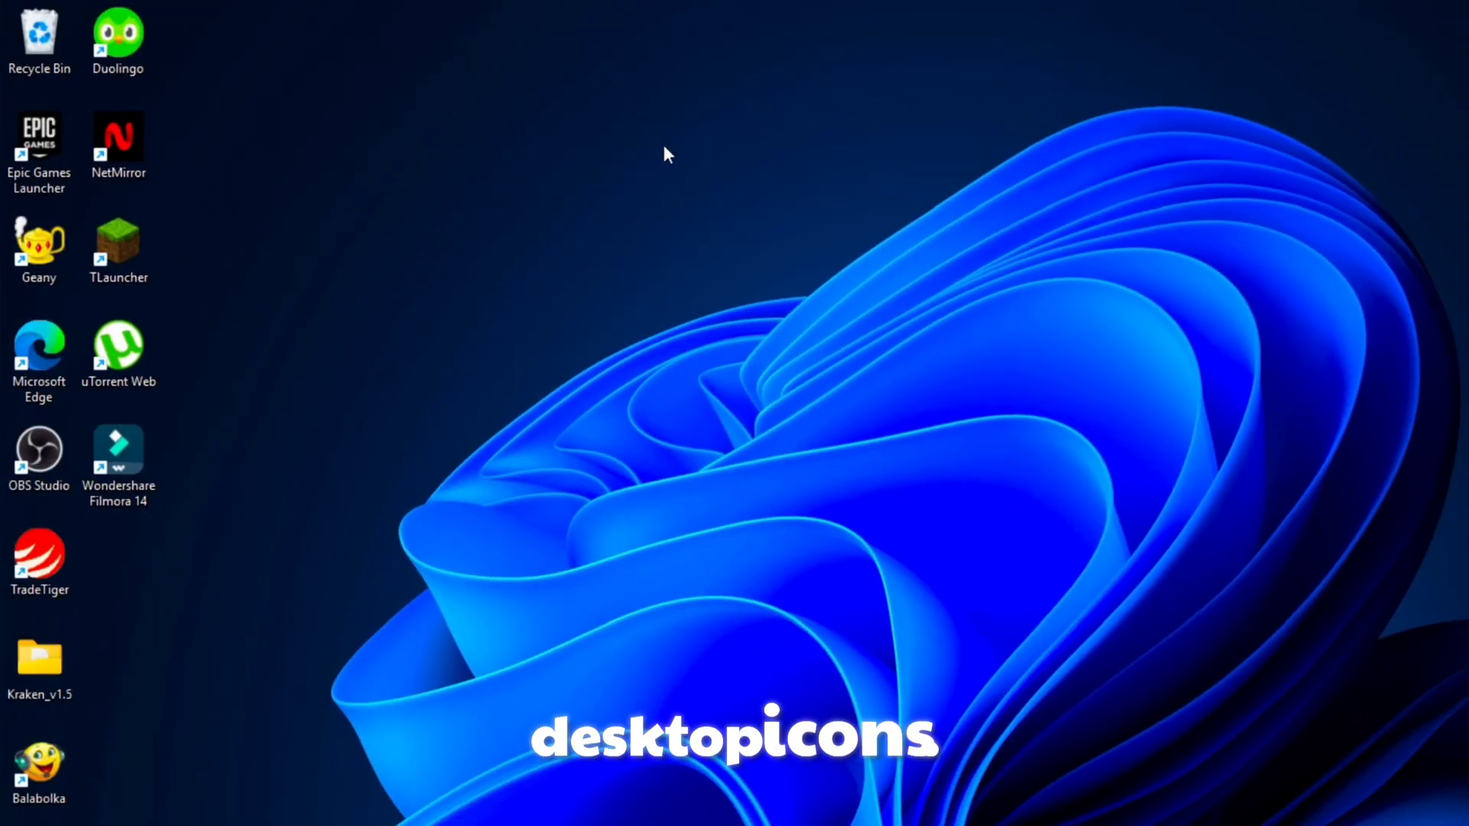
# - Turn off Show desktop icons so only the wallpaper remains visible
pyautogui.rightClick(663, 148)
pyautogui.moveTo(733, 174)
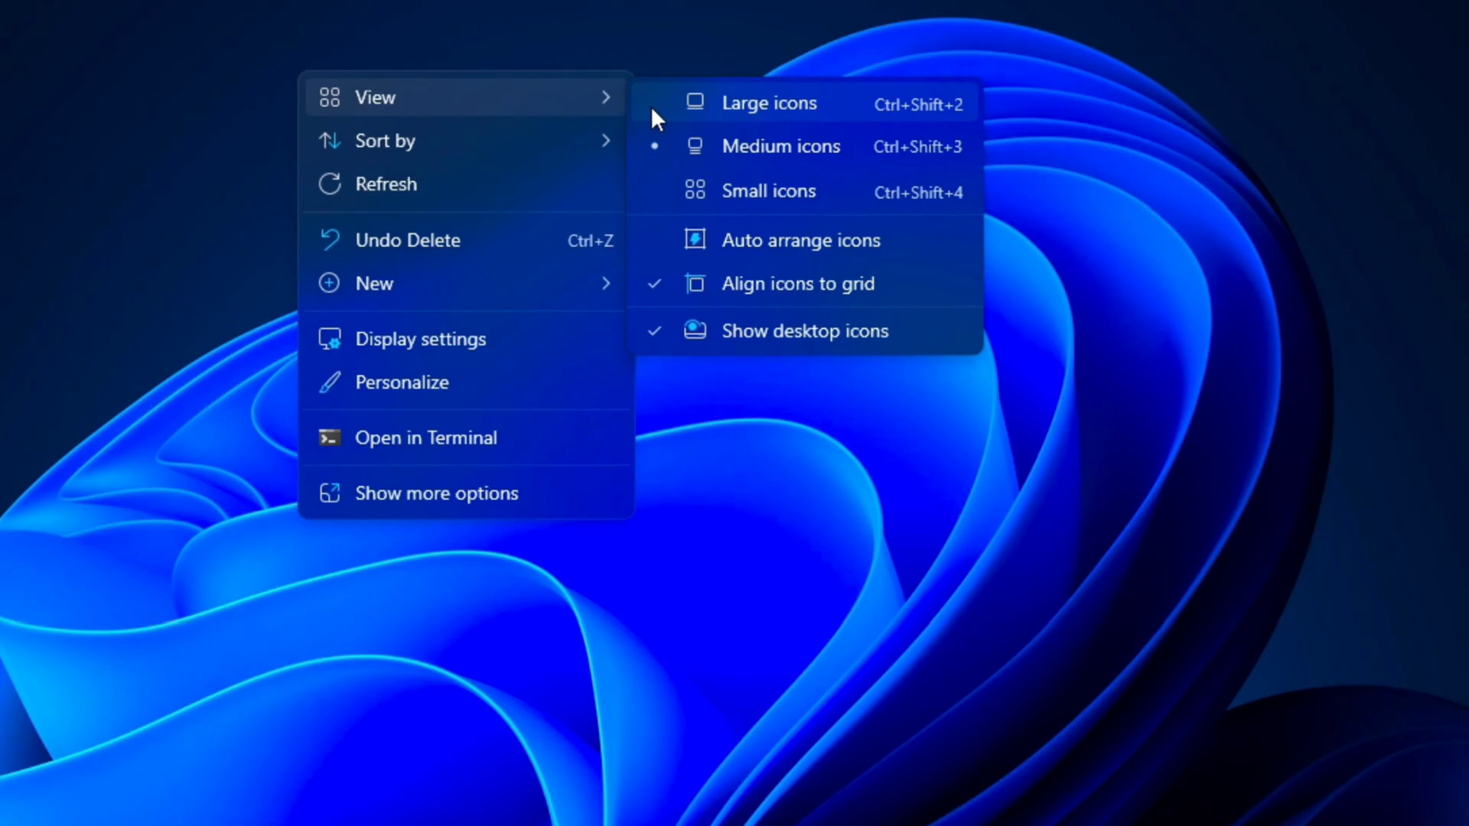
pyautogui.click(744, 331)
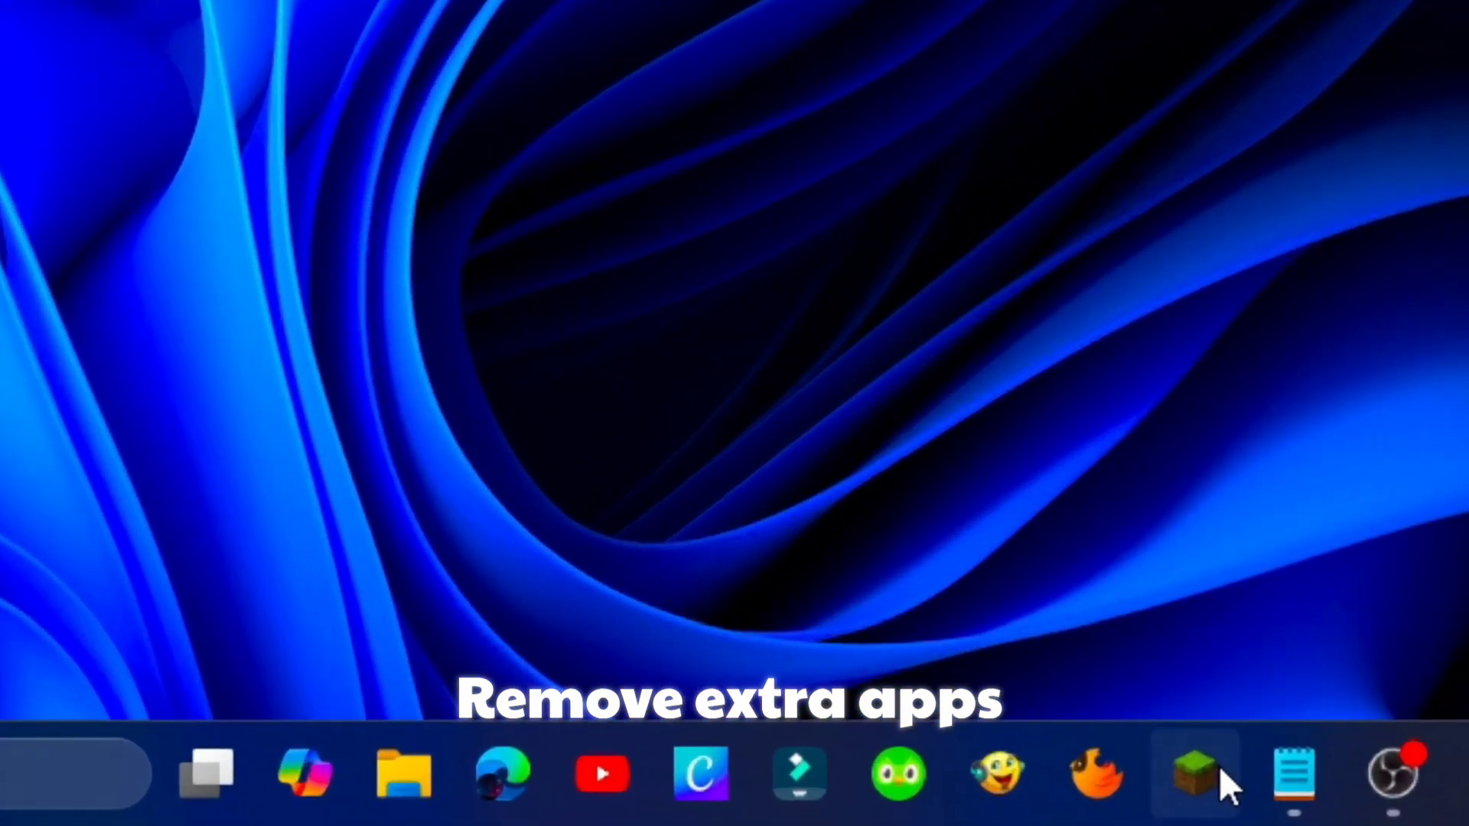
# - Unpin TLauncher, the EdClub dashboard, Balabolka and Duolingo from the taskbar
pyautogui.rightClick(981, 807)
pyautogui.click(1120, 668)
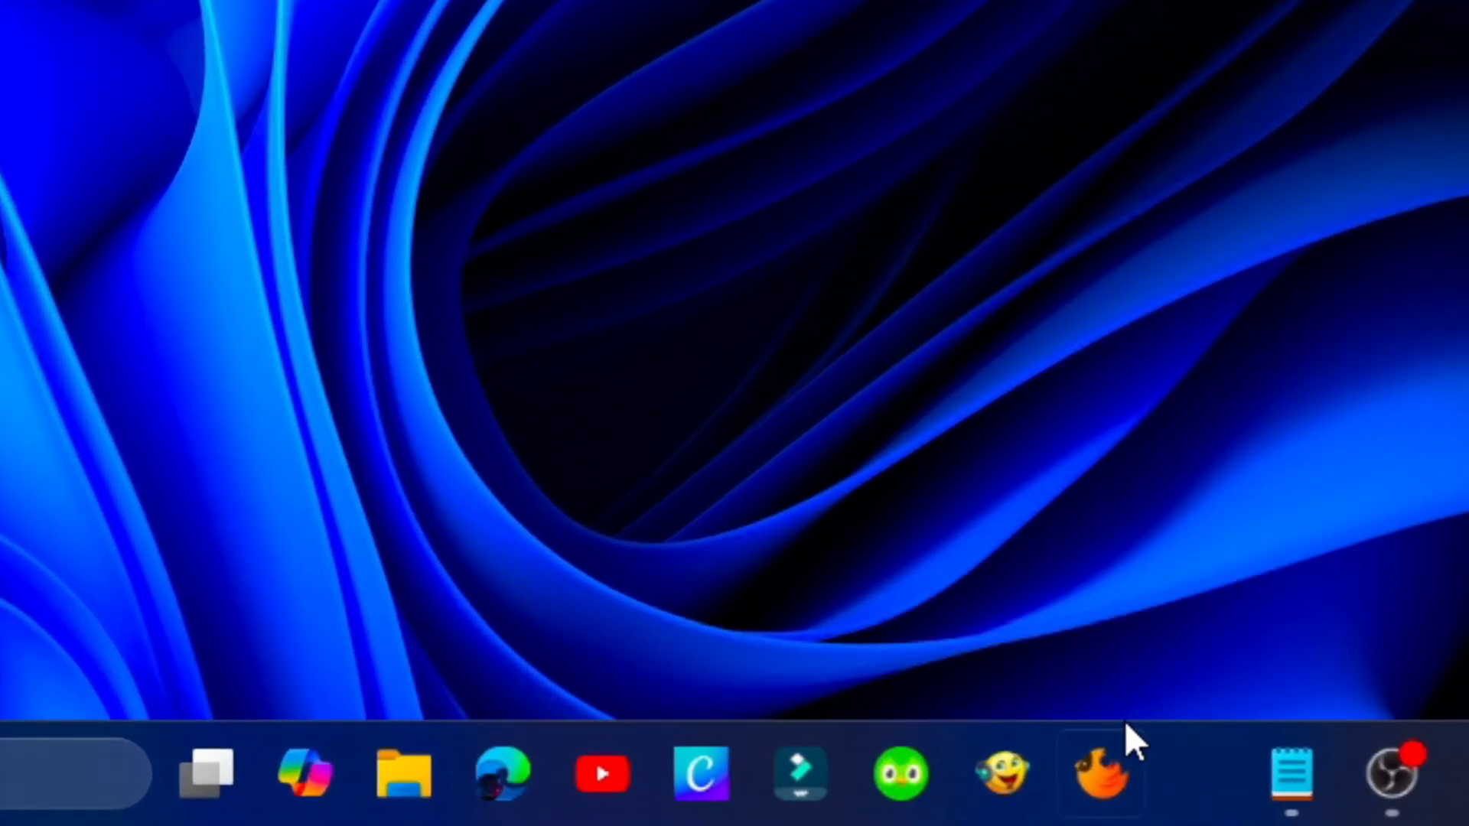
pyautogui.rightClick(1129, 744)
pyautogui.click(1095, 666)
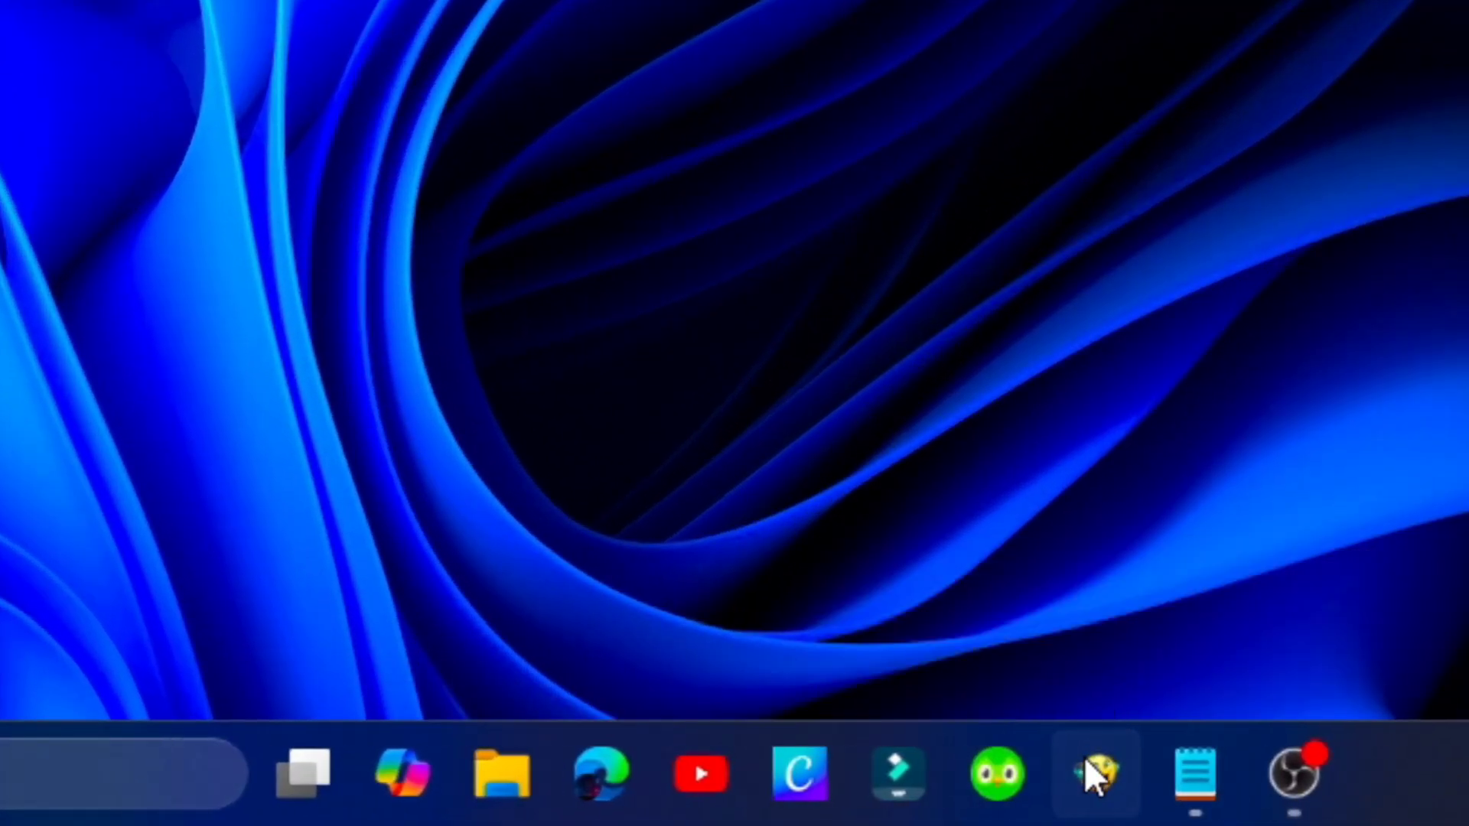
pyautogui.rightClick(1088, 769)
pyautogui.click(1056, 677)
pyautogui.rightClick(1050, 771)
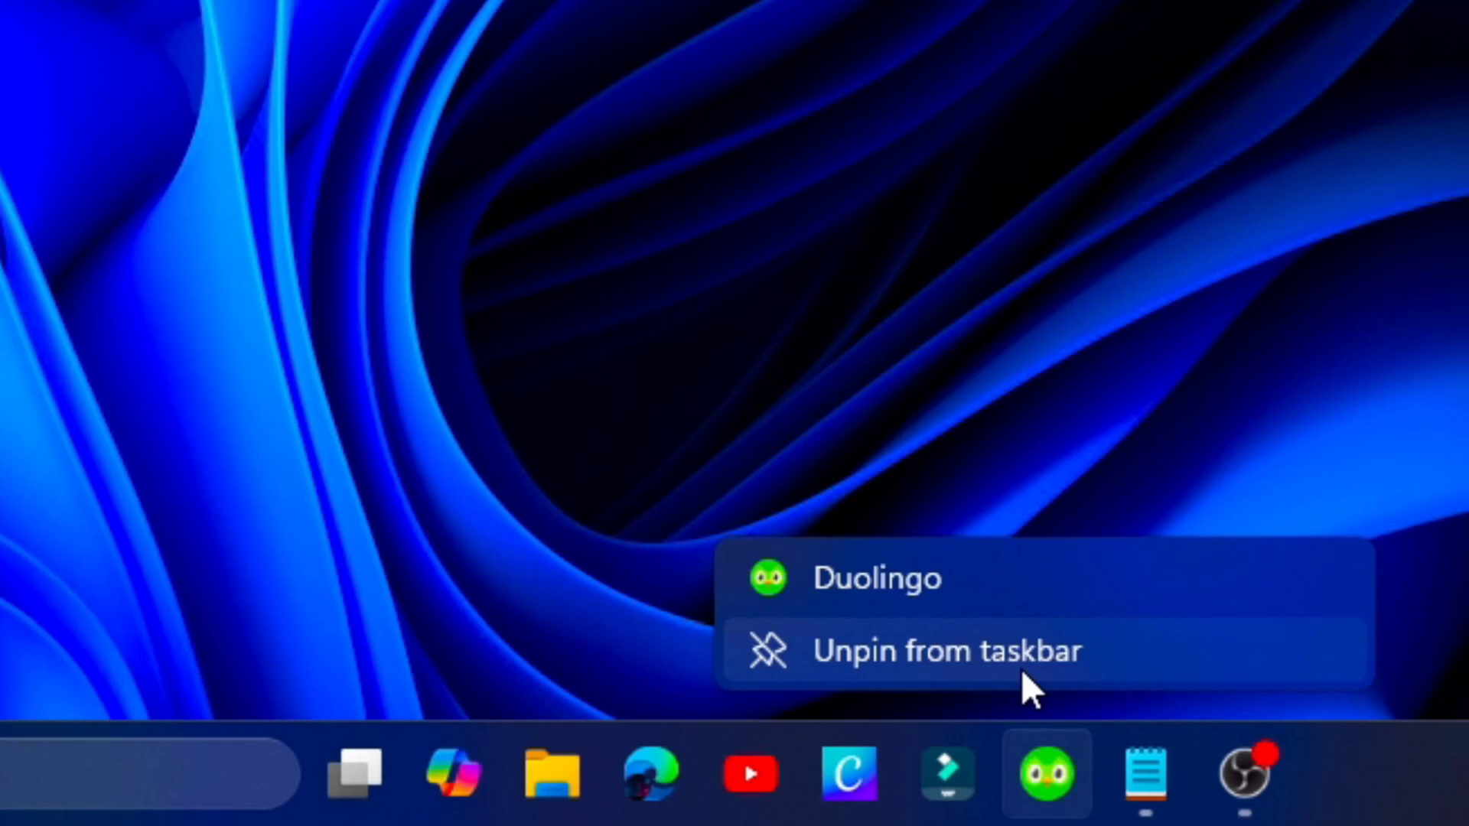
pyautogui.click(1020, 663)
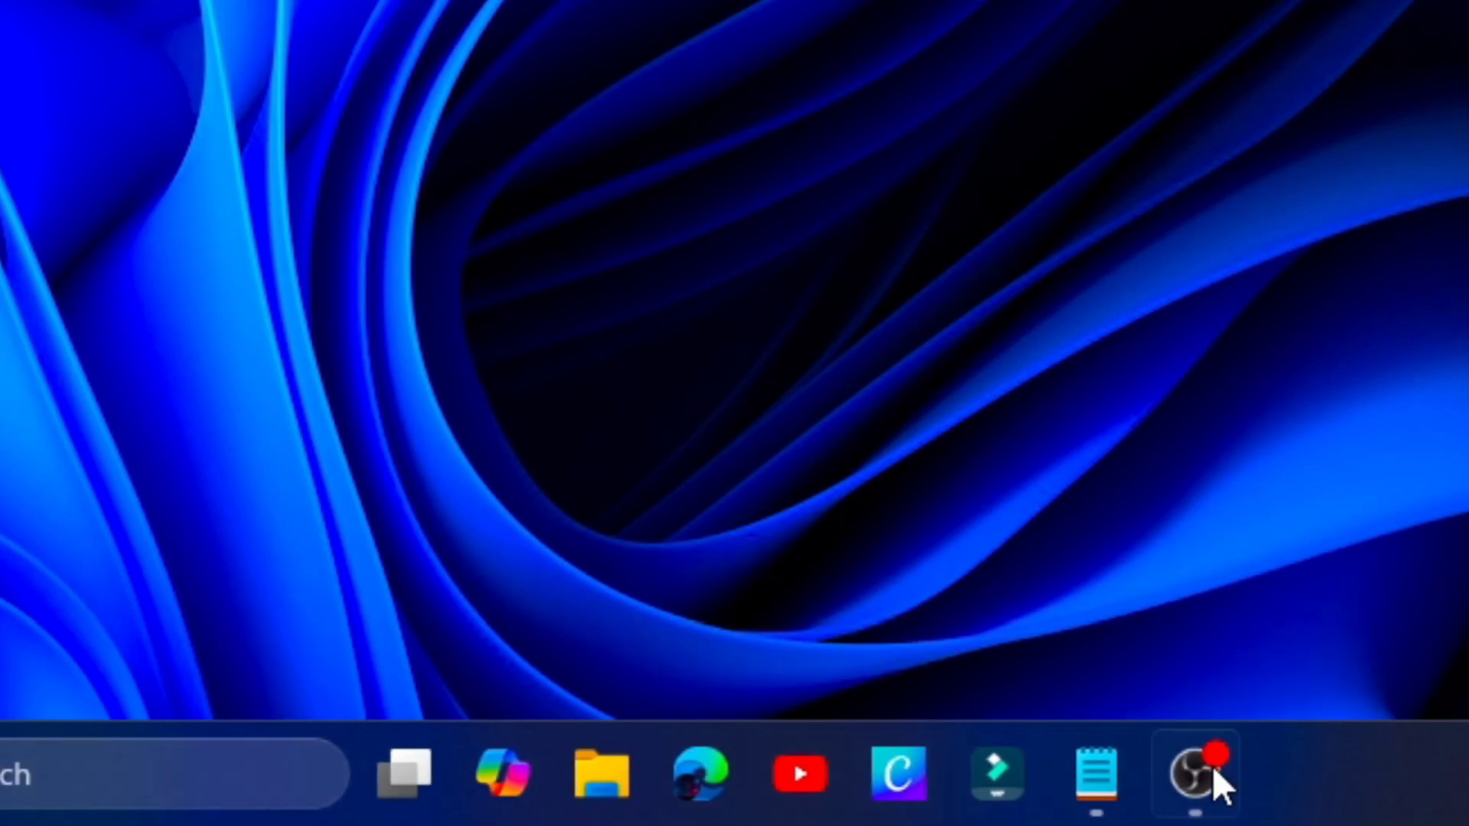
pyautogui.rightClick(1316, 777)
# - In Taskbar settings, hide Search and turn off Task view and Widgets
pyautogui.click(1435, 682)
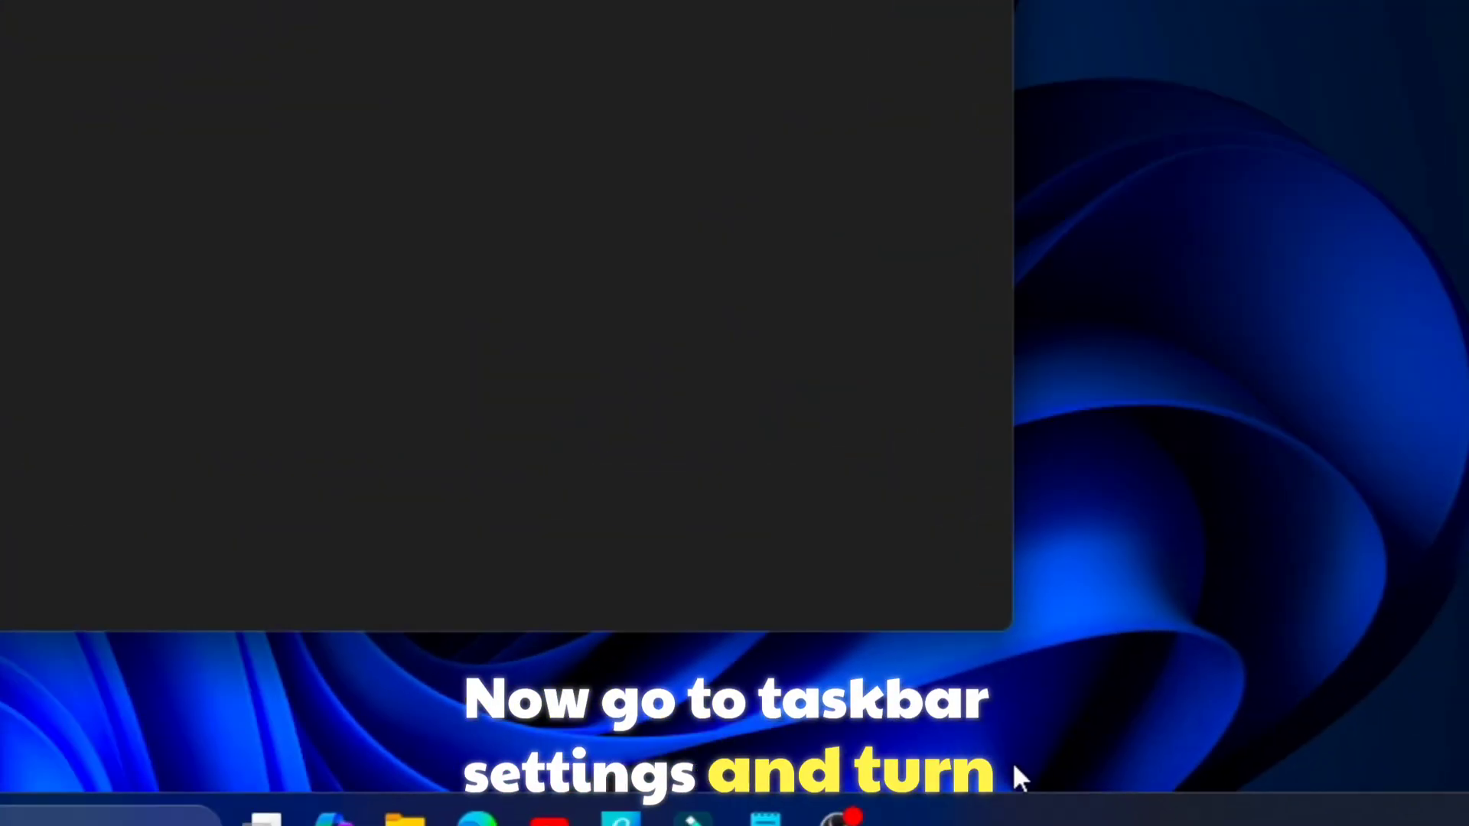
pyautogui.click(1073, 179)
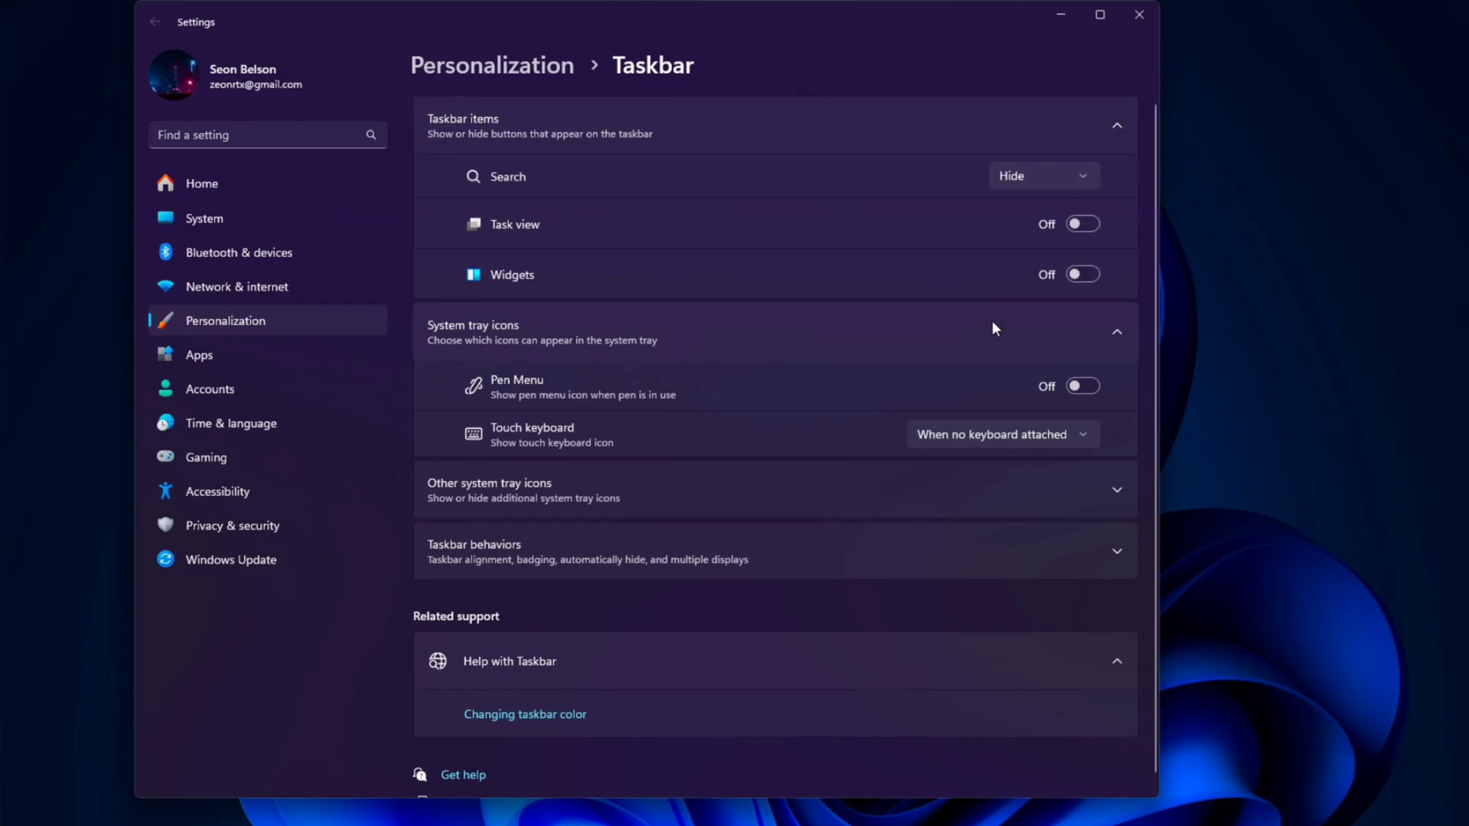
pyautogui.click(1139, 15)
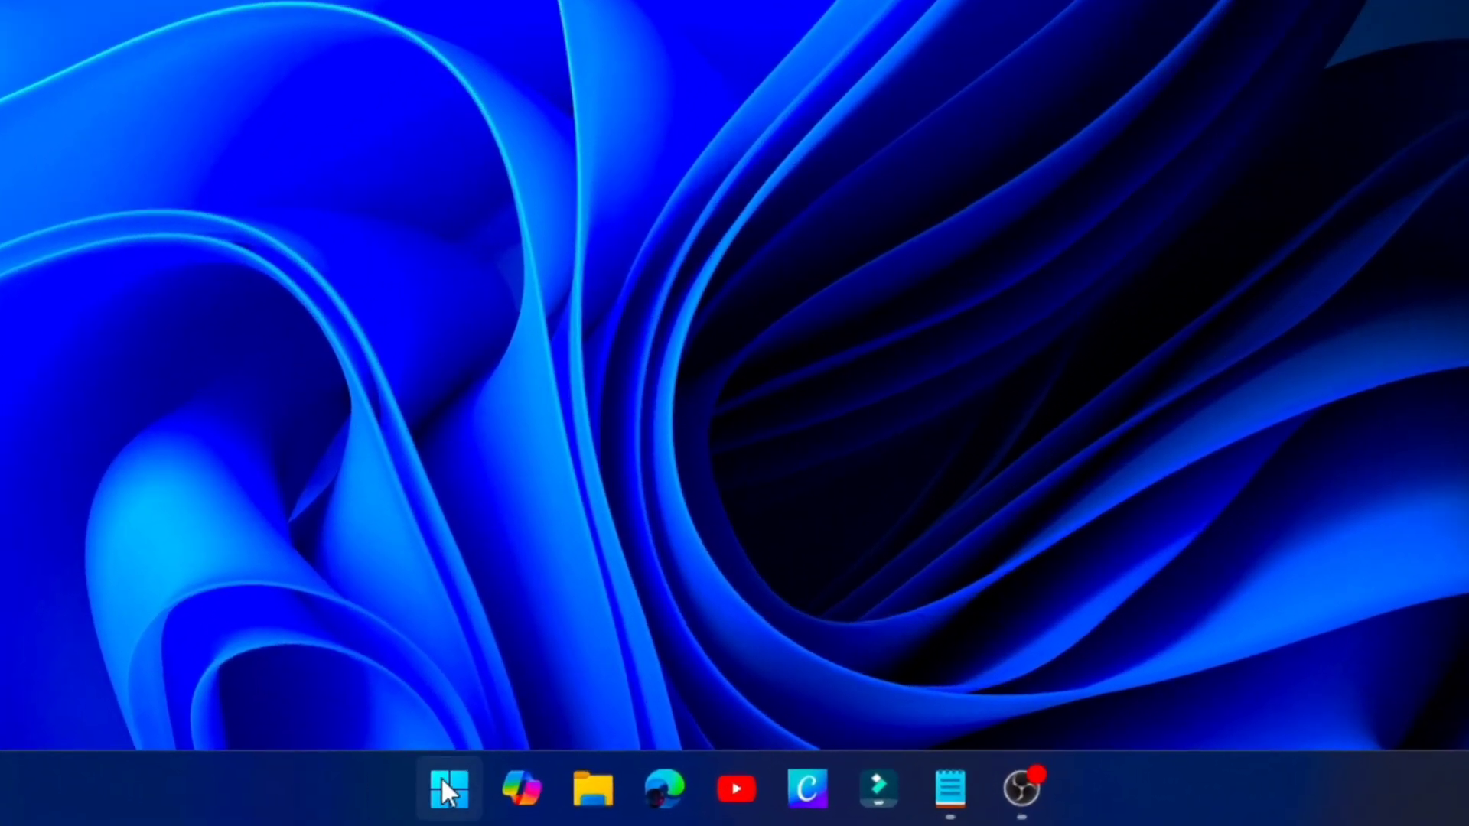
# - Switch the Start menu layout to More pins in Start settings
pyautogui.click(544, 801)
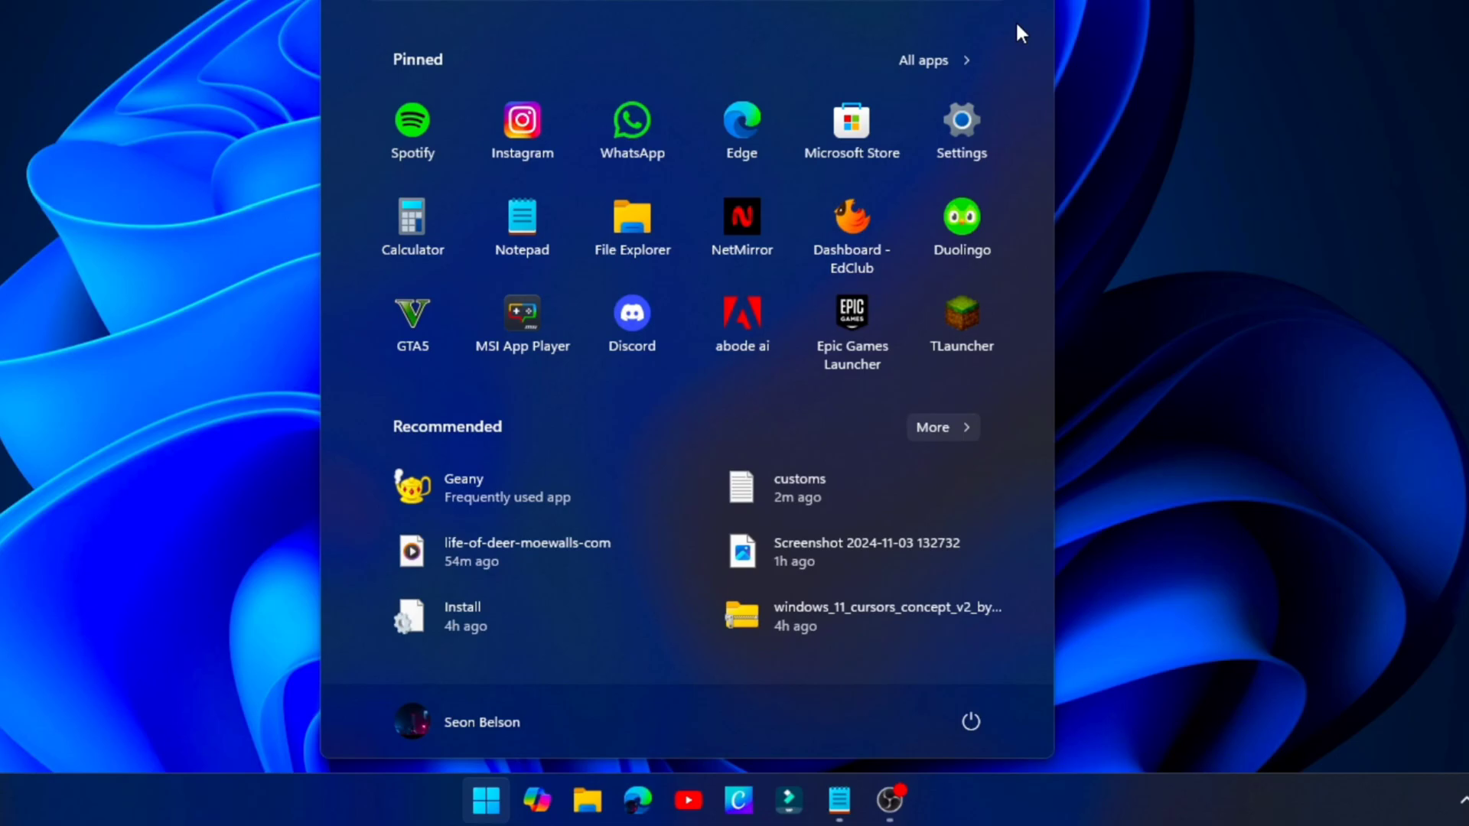
pyautogui.rightClick(713, 728)
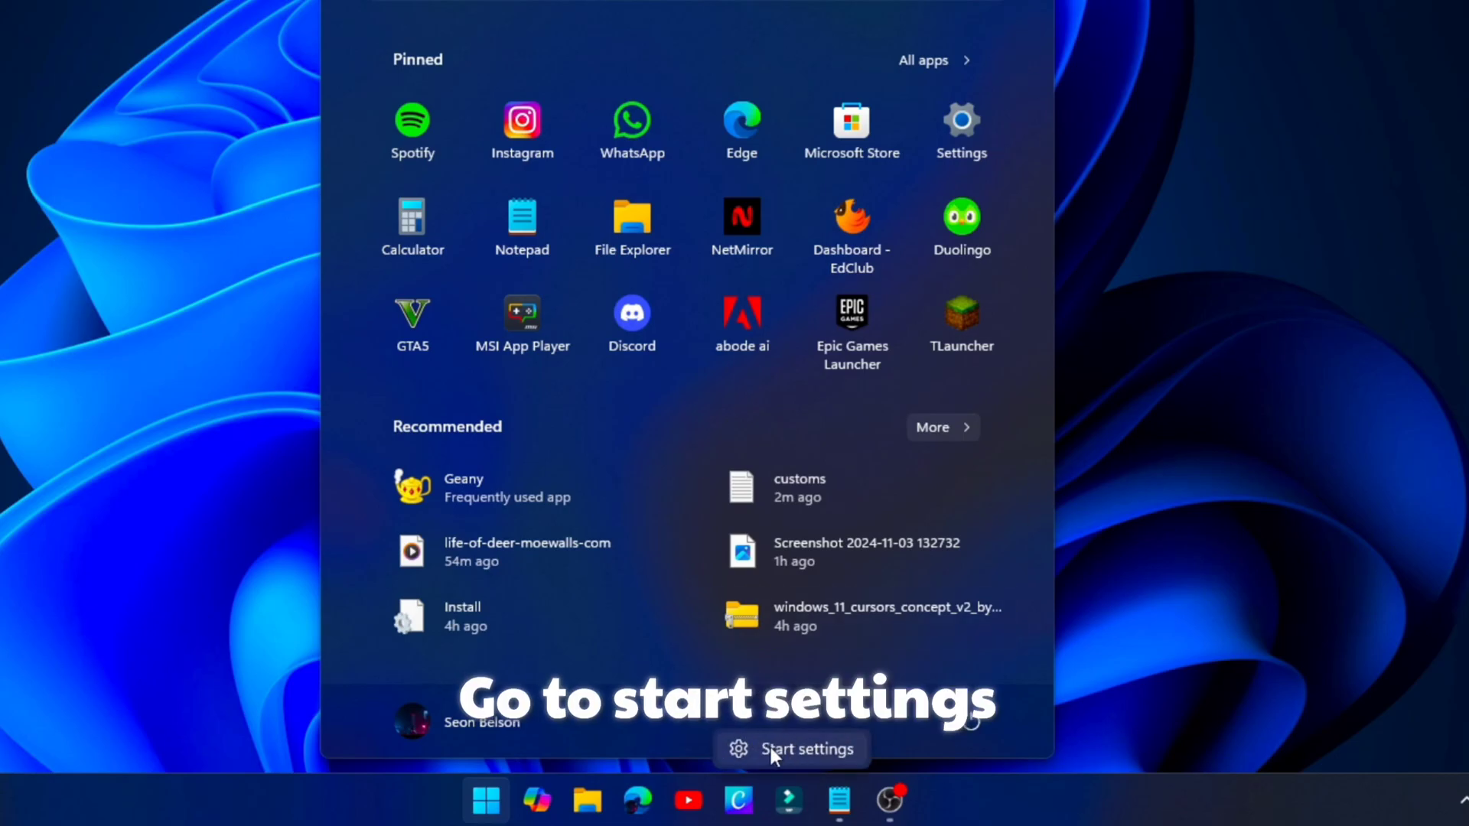
pyautogui.click(802, 743)
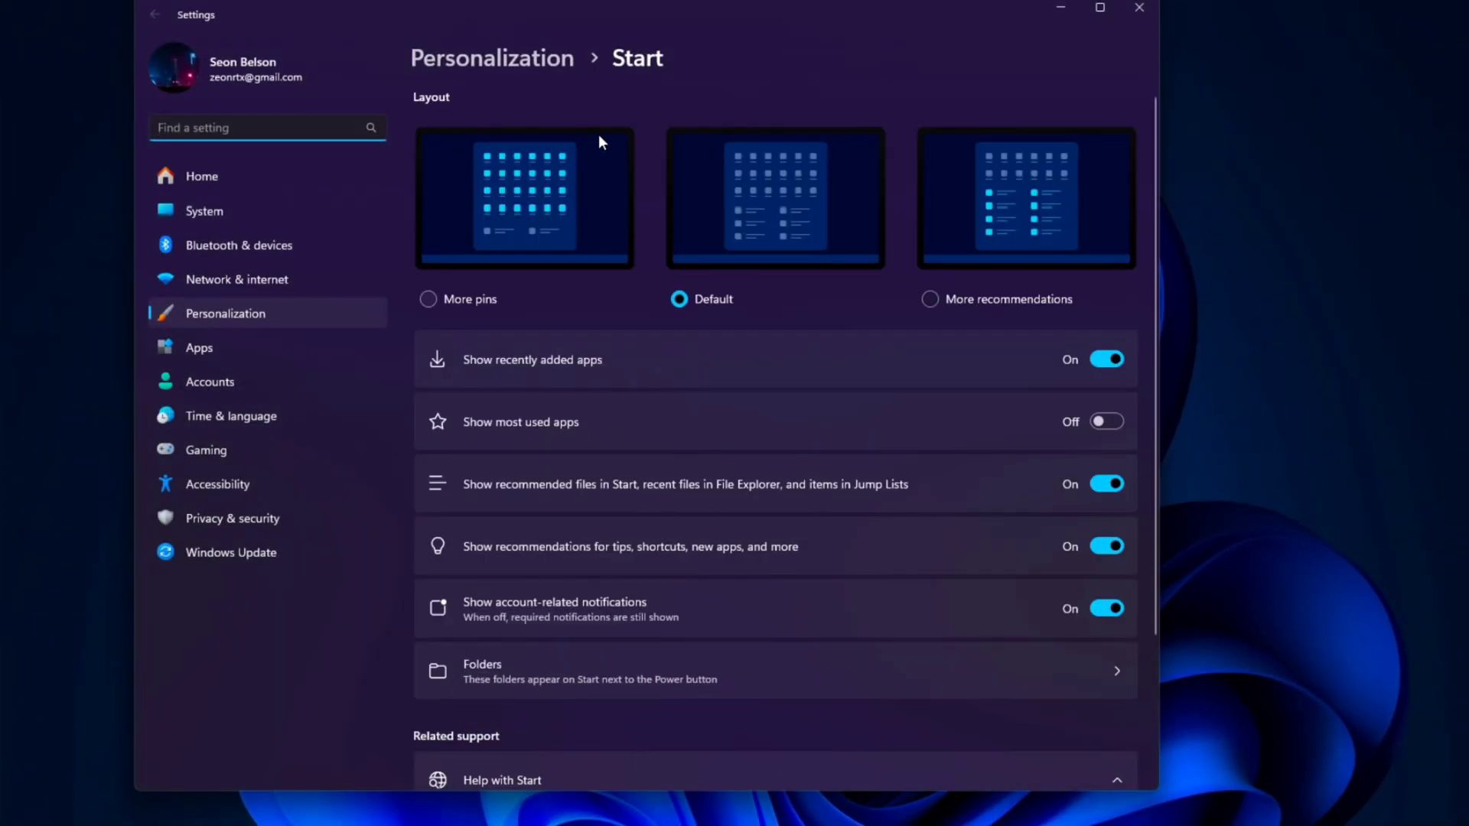
pyautogui.click(428, 299)
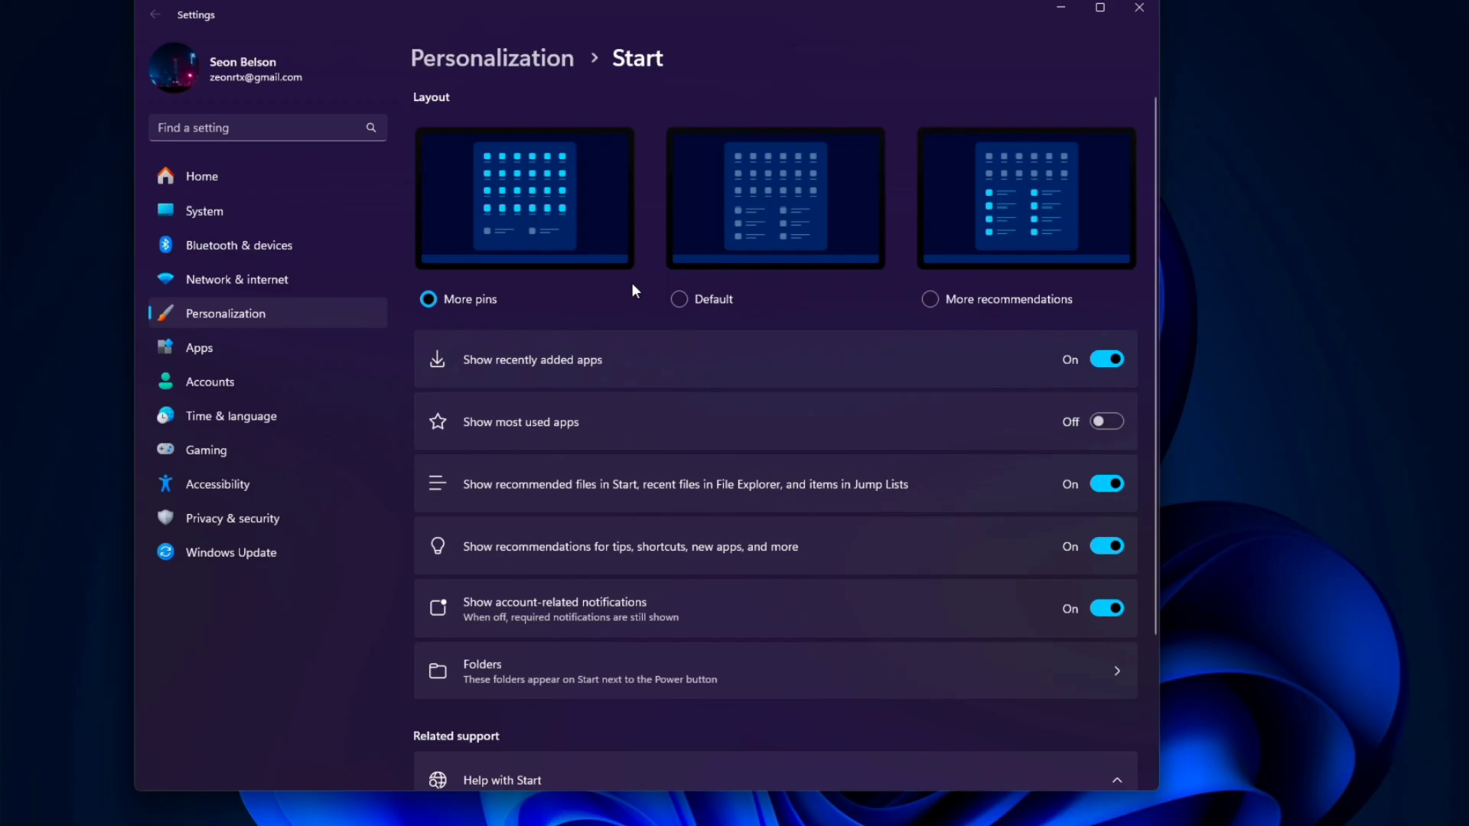
pyautogui.scroll(-3, 674, 621)
pyautogui.scroll(3, 631, 636)
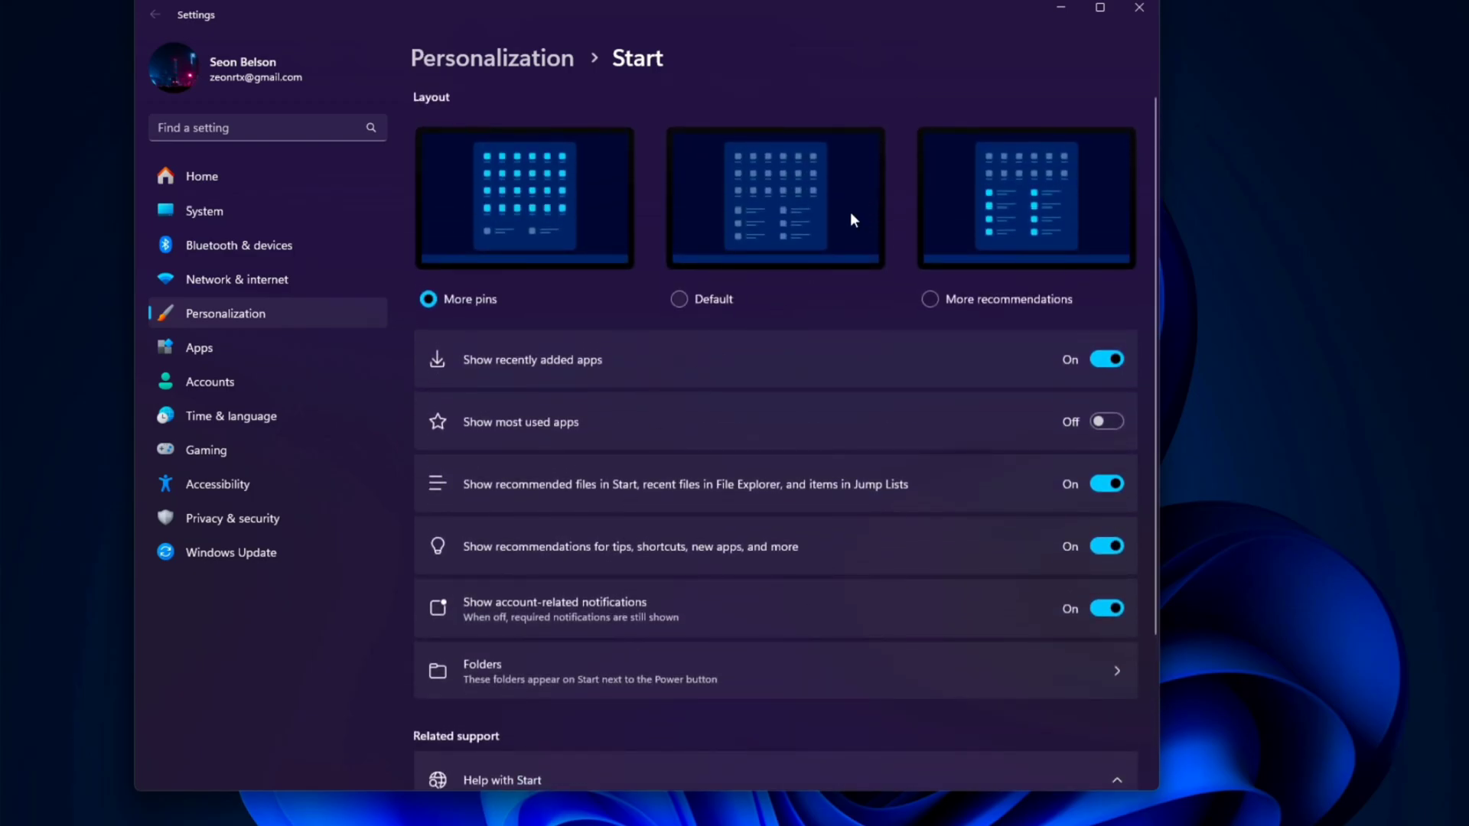
pyautogui.click(1141, 6)
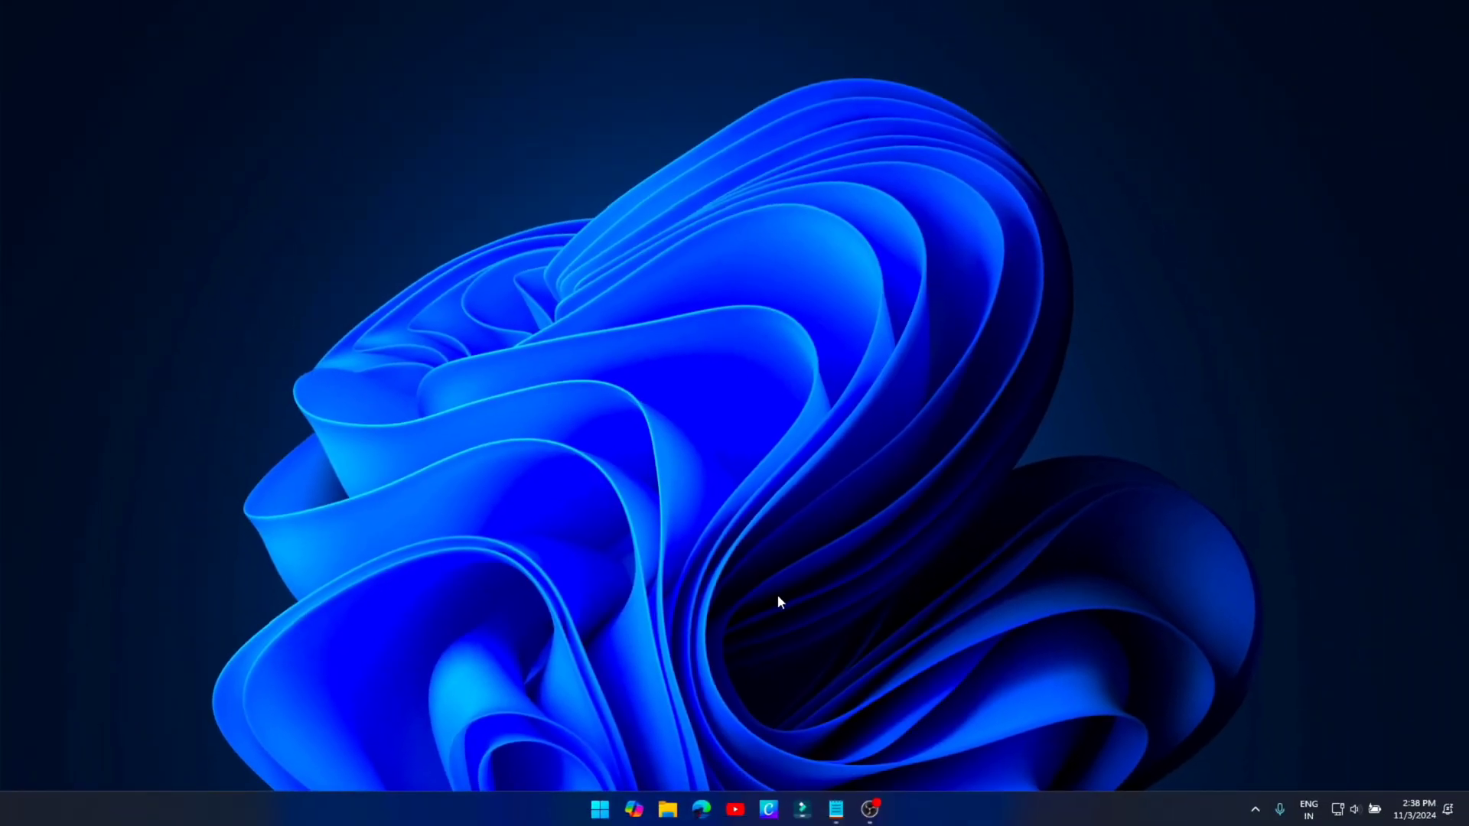
# - Go to Personalize > Background to apply the purple mountain landscape from recent images
pyautogui.rightClick(769, 544)
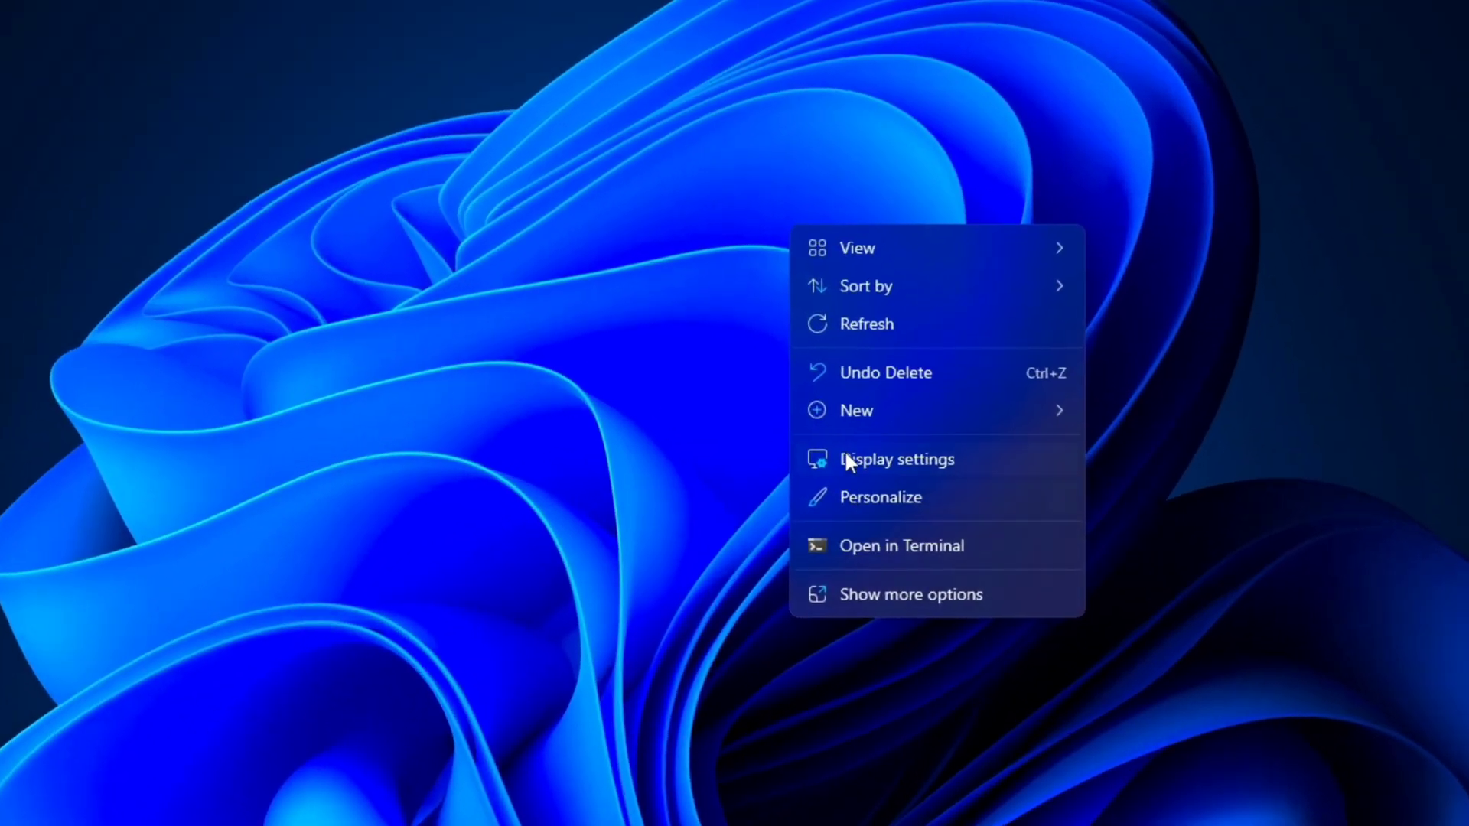
pyautogui.click(897, 494)
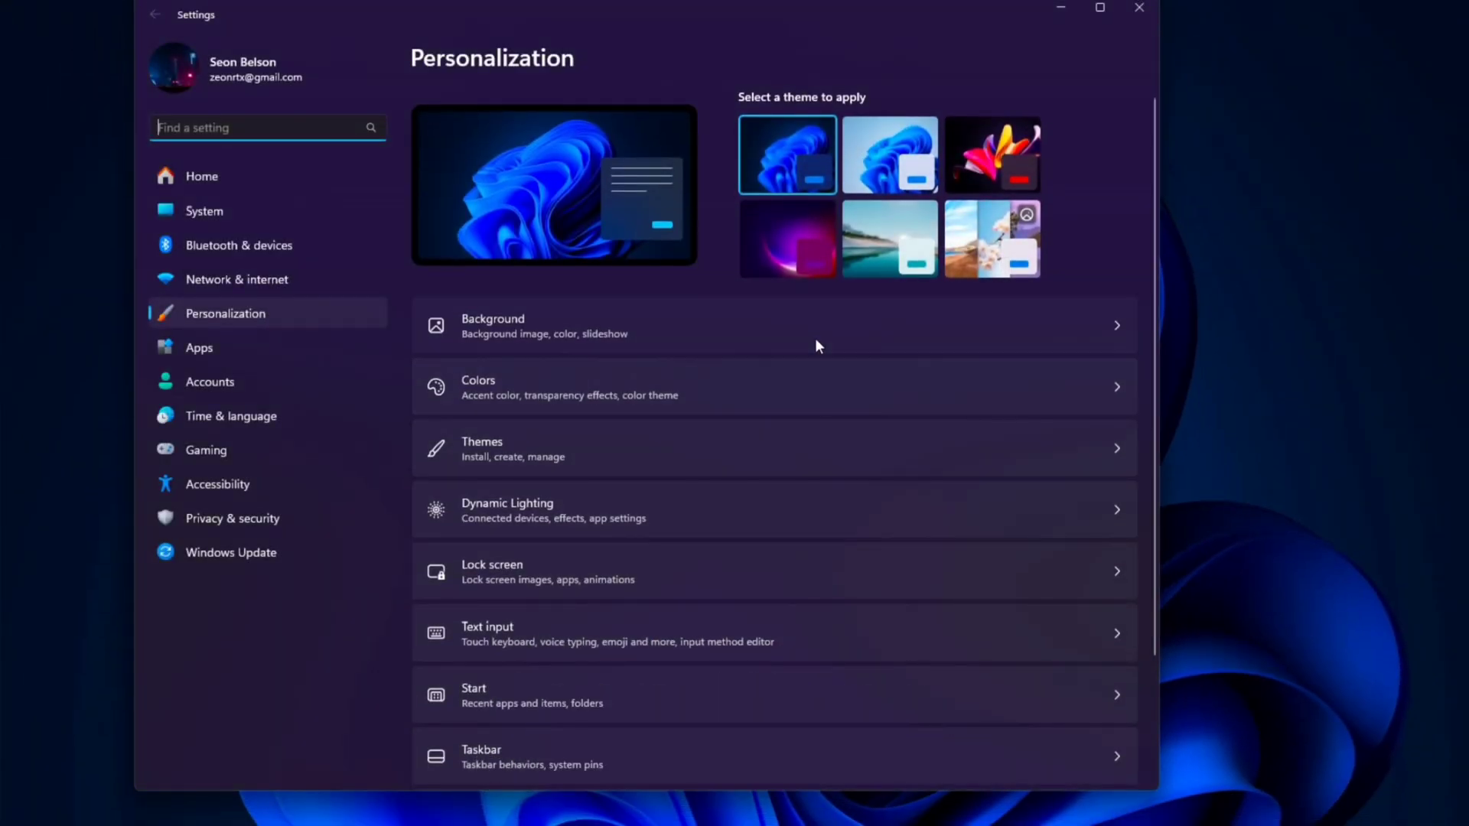
pyautogui.click(817, 344)
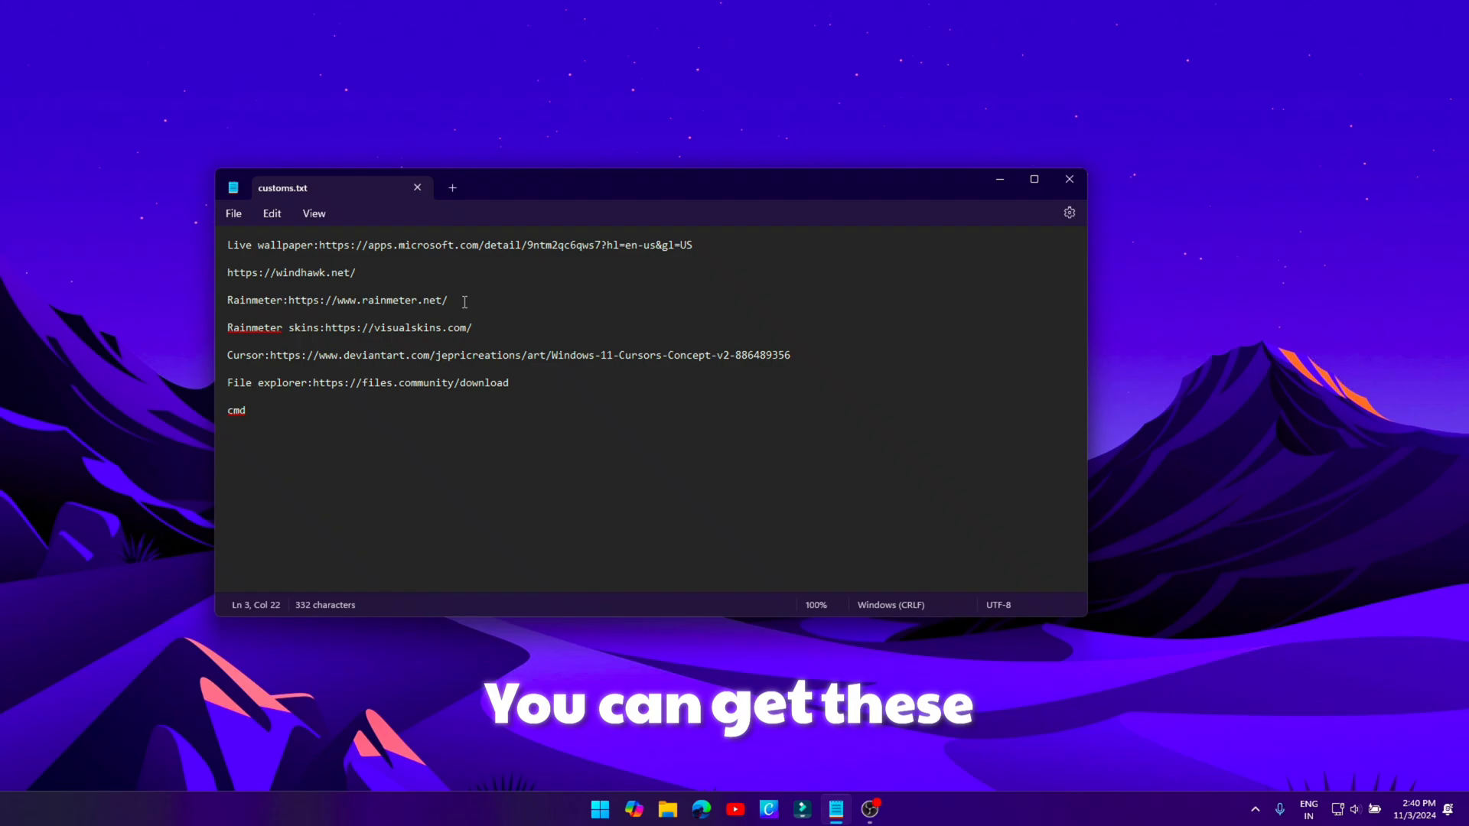
# - Select and copy the '//windhawk.net/' address in customs.txt
pyautogui.moveTo(356, 274); pyautogui.dragTo(265, 277)
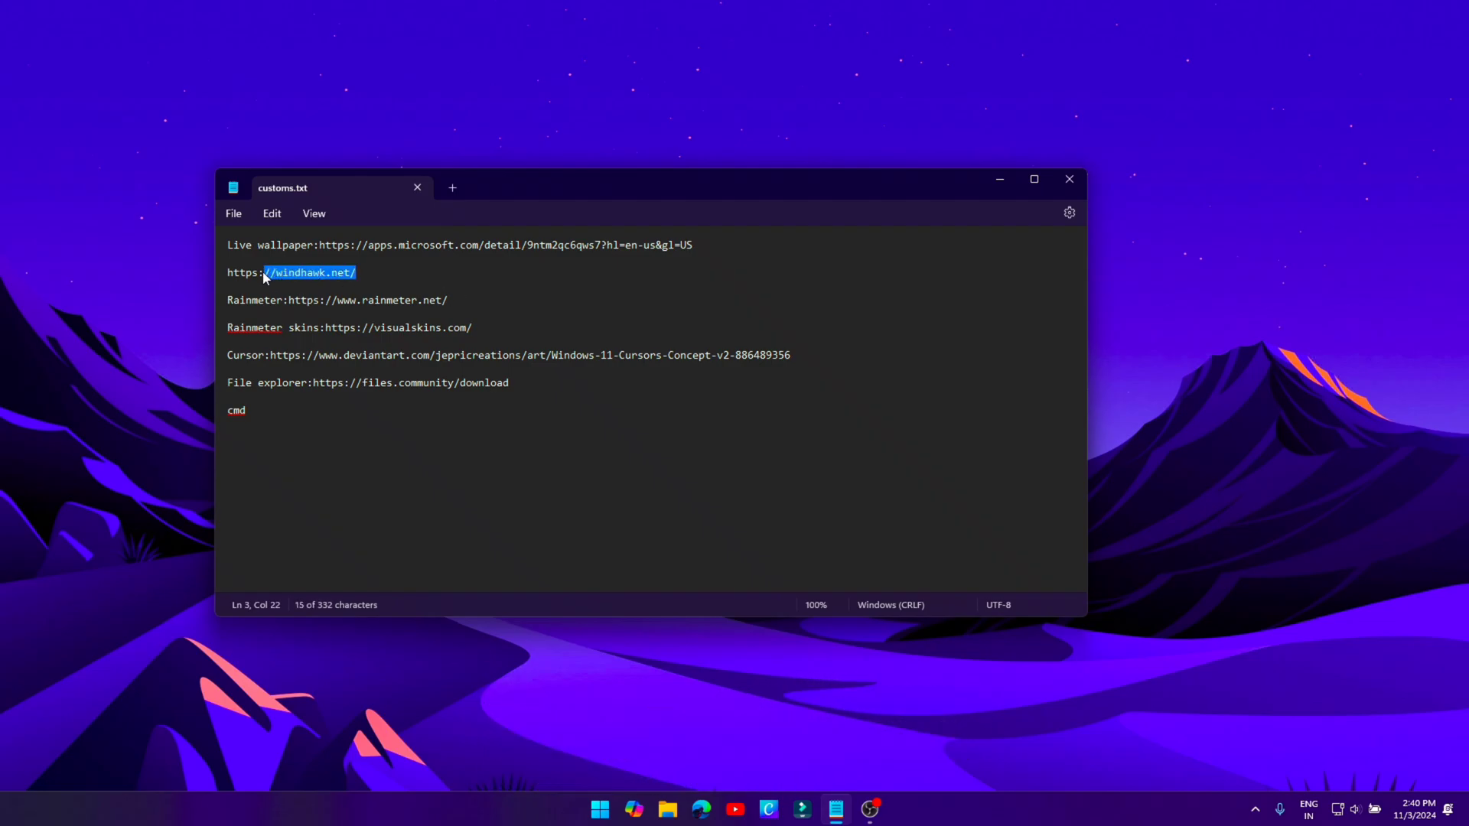
pyautogui.rightClick(304, 273)
pyautogui.click(366, 349)
# - Open windhawk.net in Edge and launch the downloaded windhawk_setup.exe installer
pyautogui.click(701, 809)
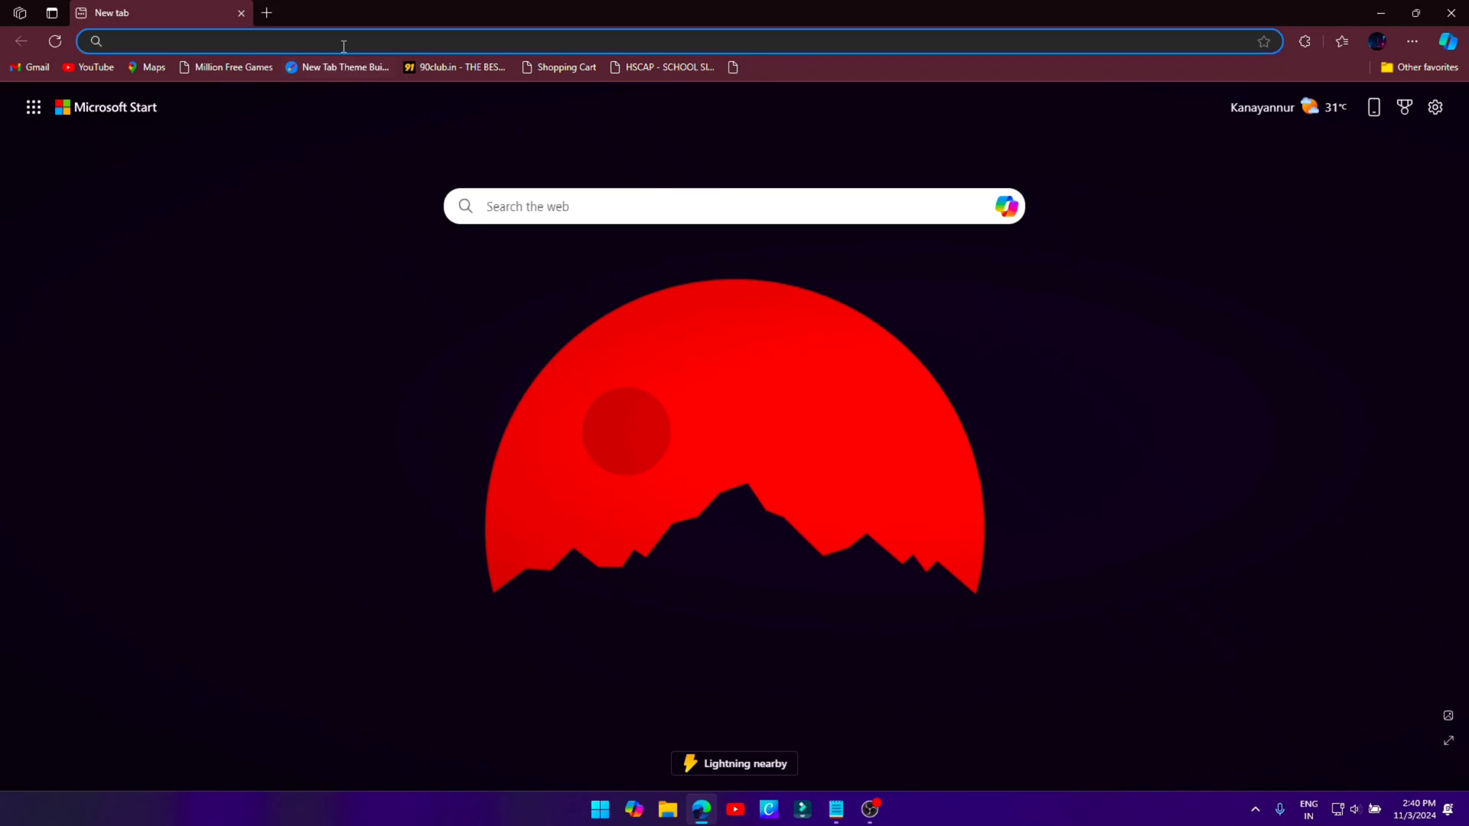
pyautogui.click(336, 39)
pyautogui.hotkey('ctrl', 'v')
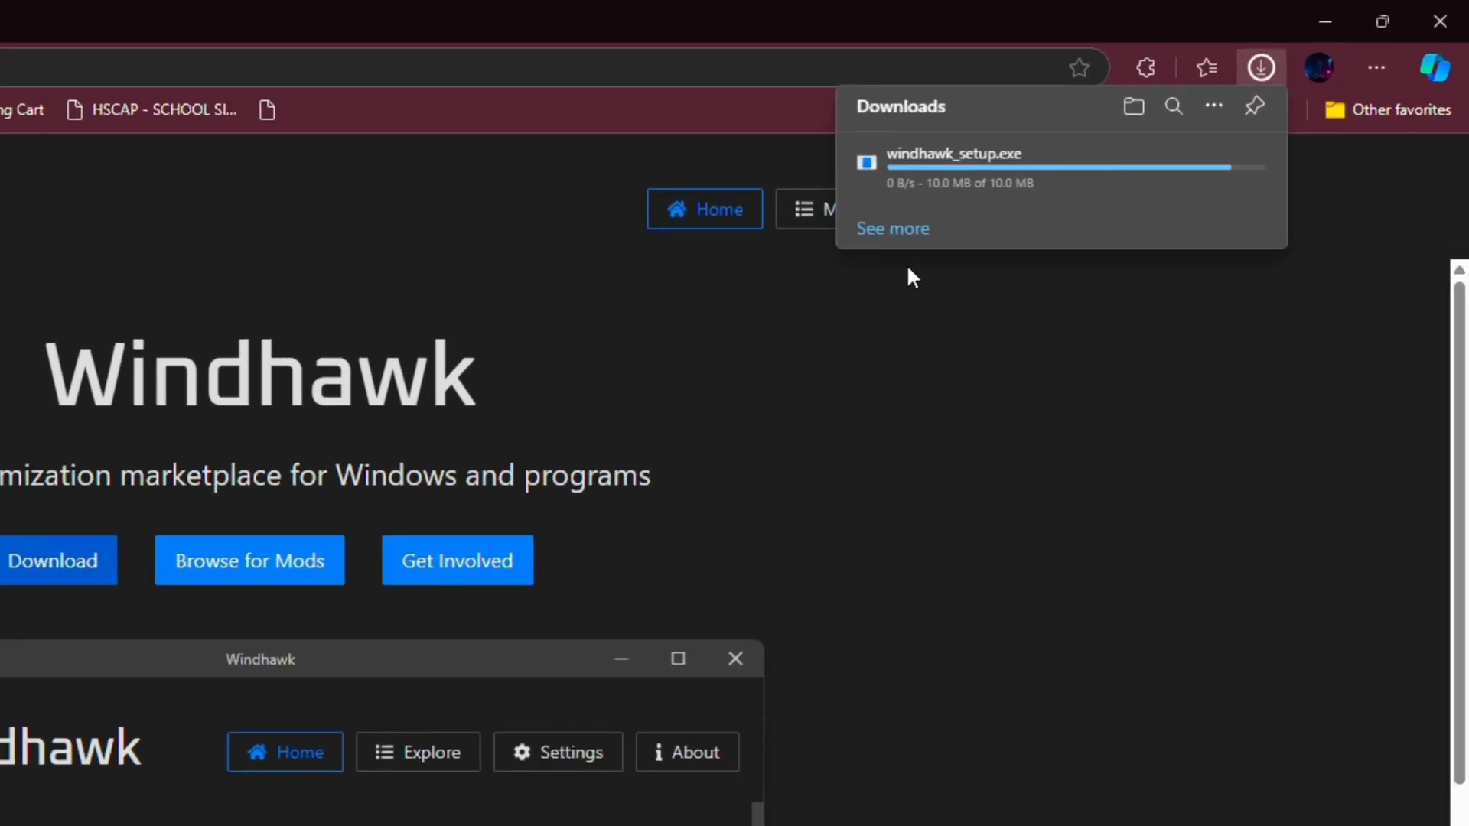
pyautogui.rightClick(1160, 113)
pyautogui.click(985, 198)
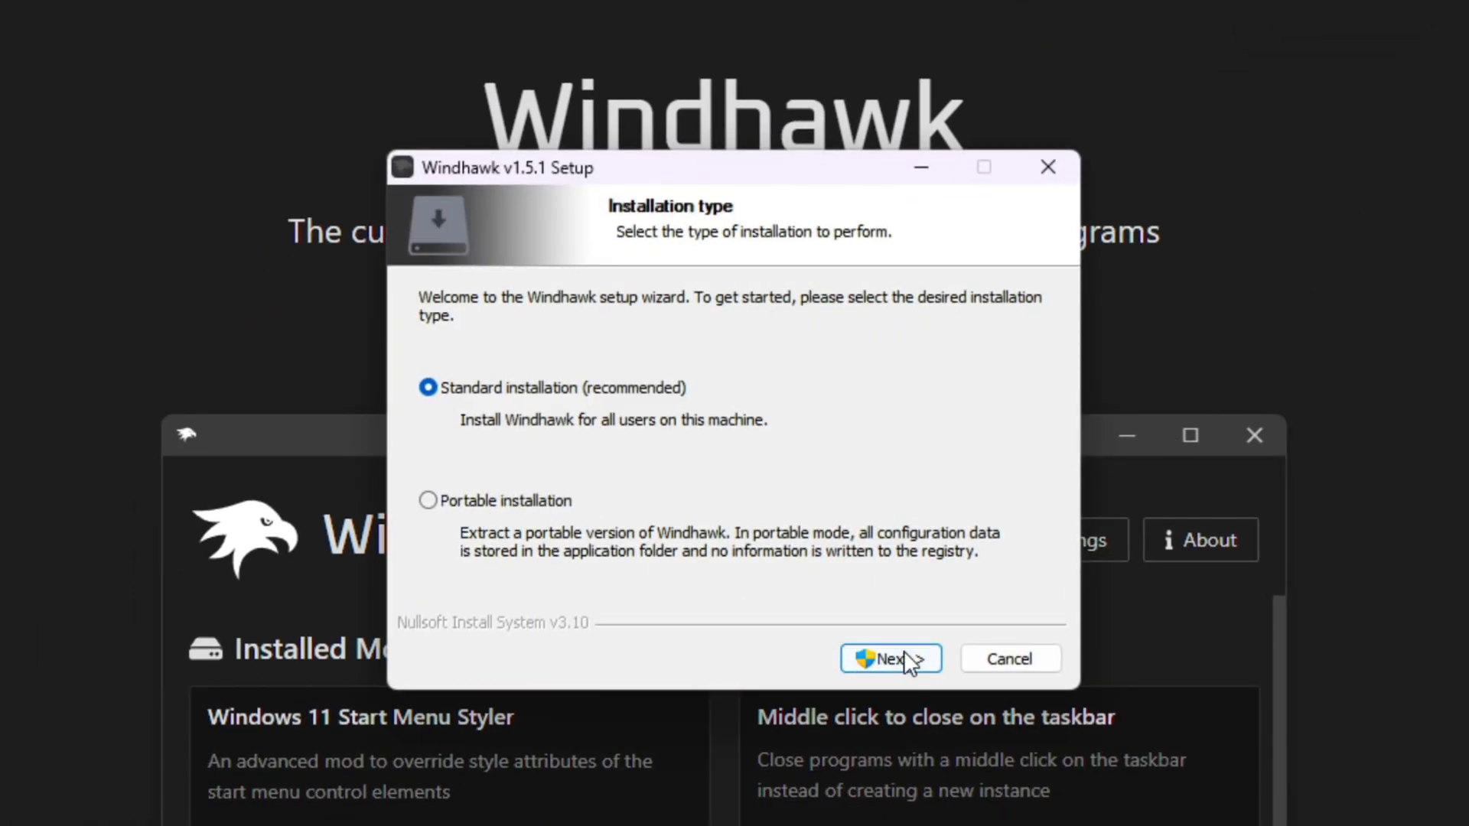
# - Run the Standard installation of Windhawk 1.5.1, finishing with Run Windhawk enabled
pyautogui.click(907, 658)
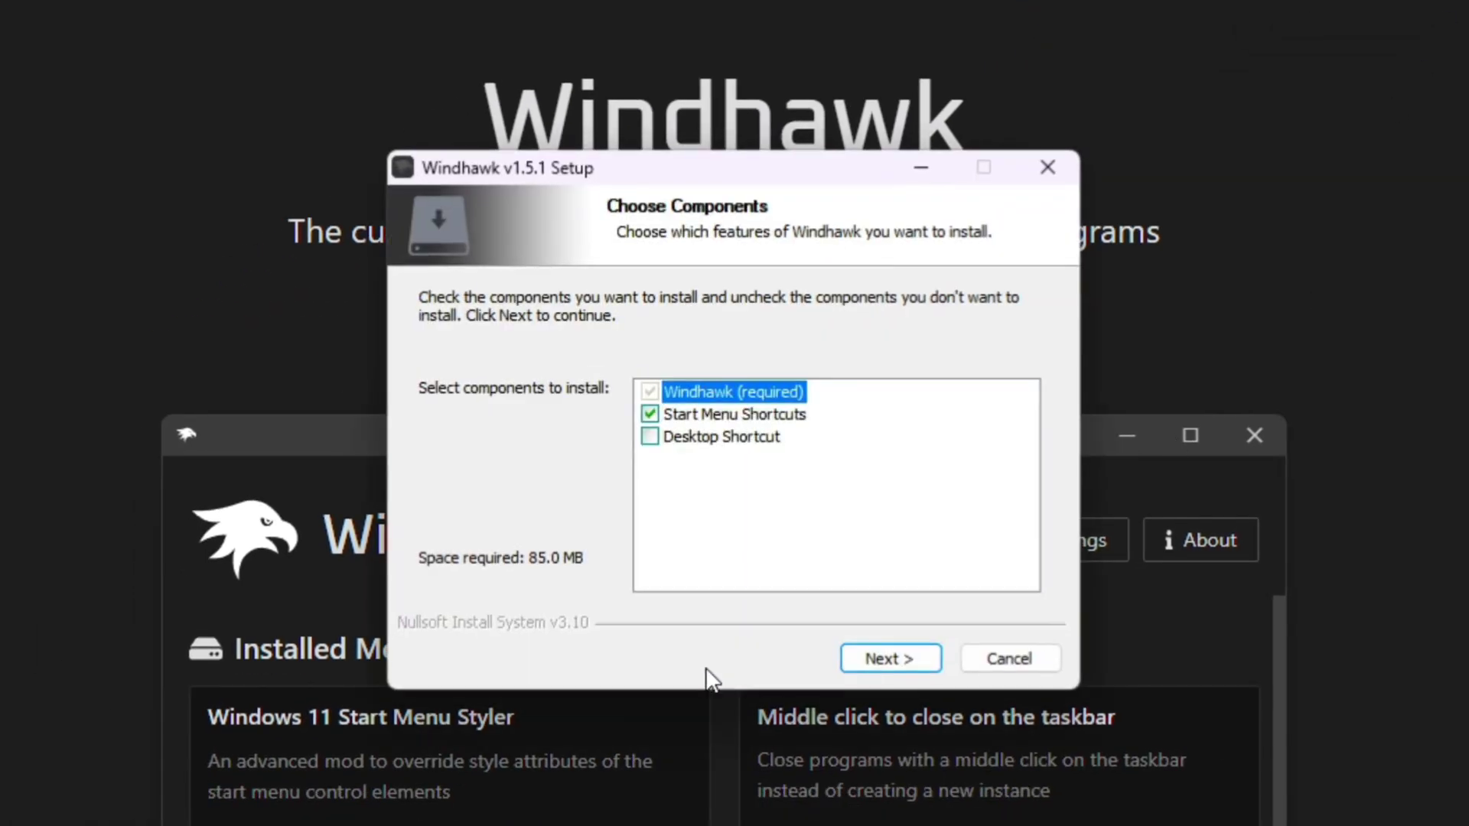
pyautogui.click(892, 659)
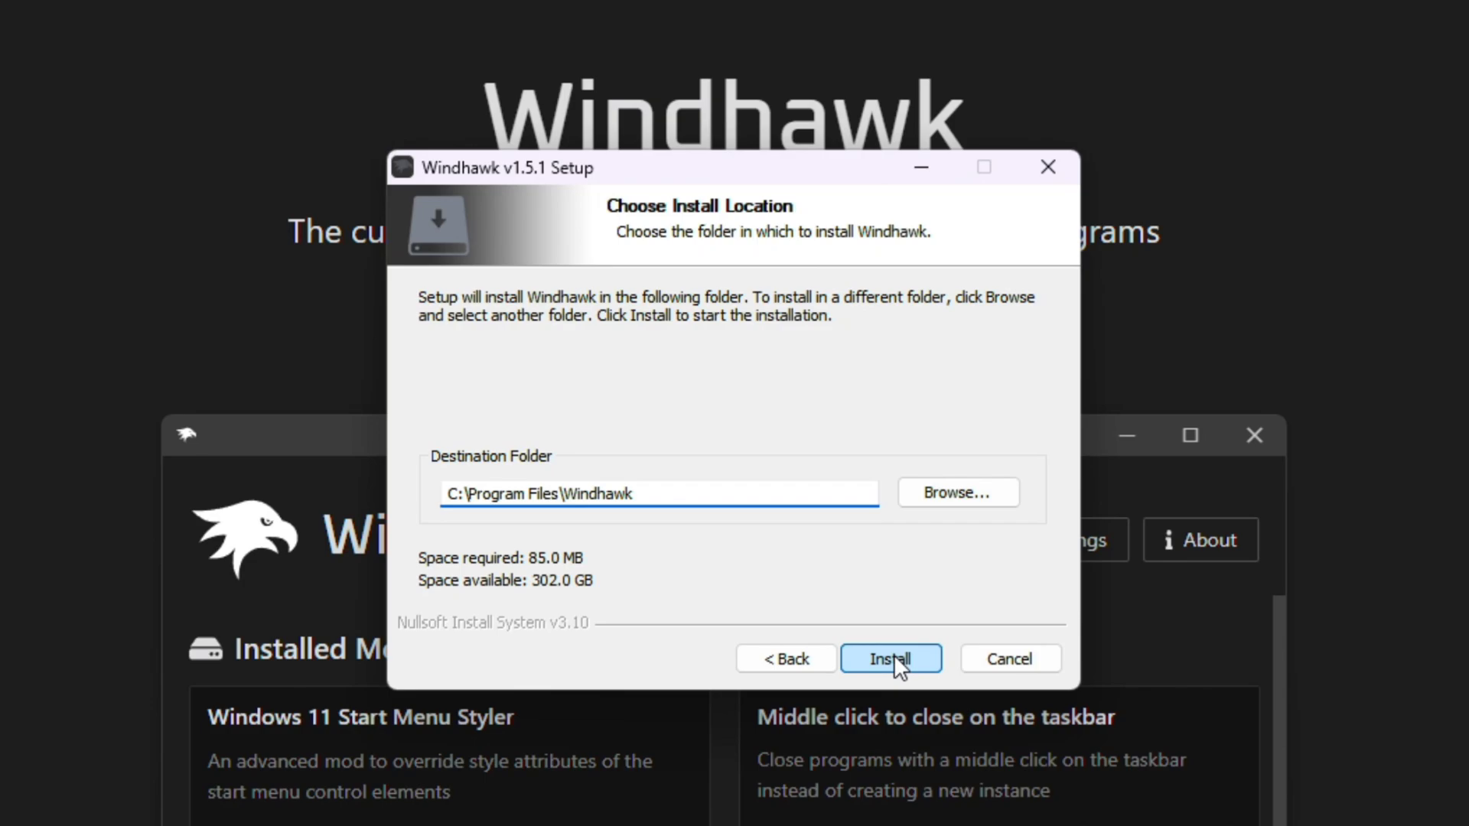
pyautogui.click(894, 656)
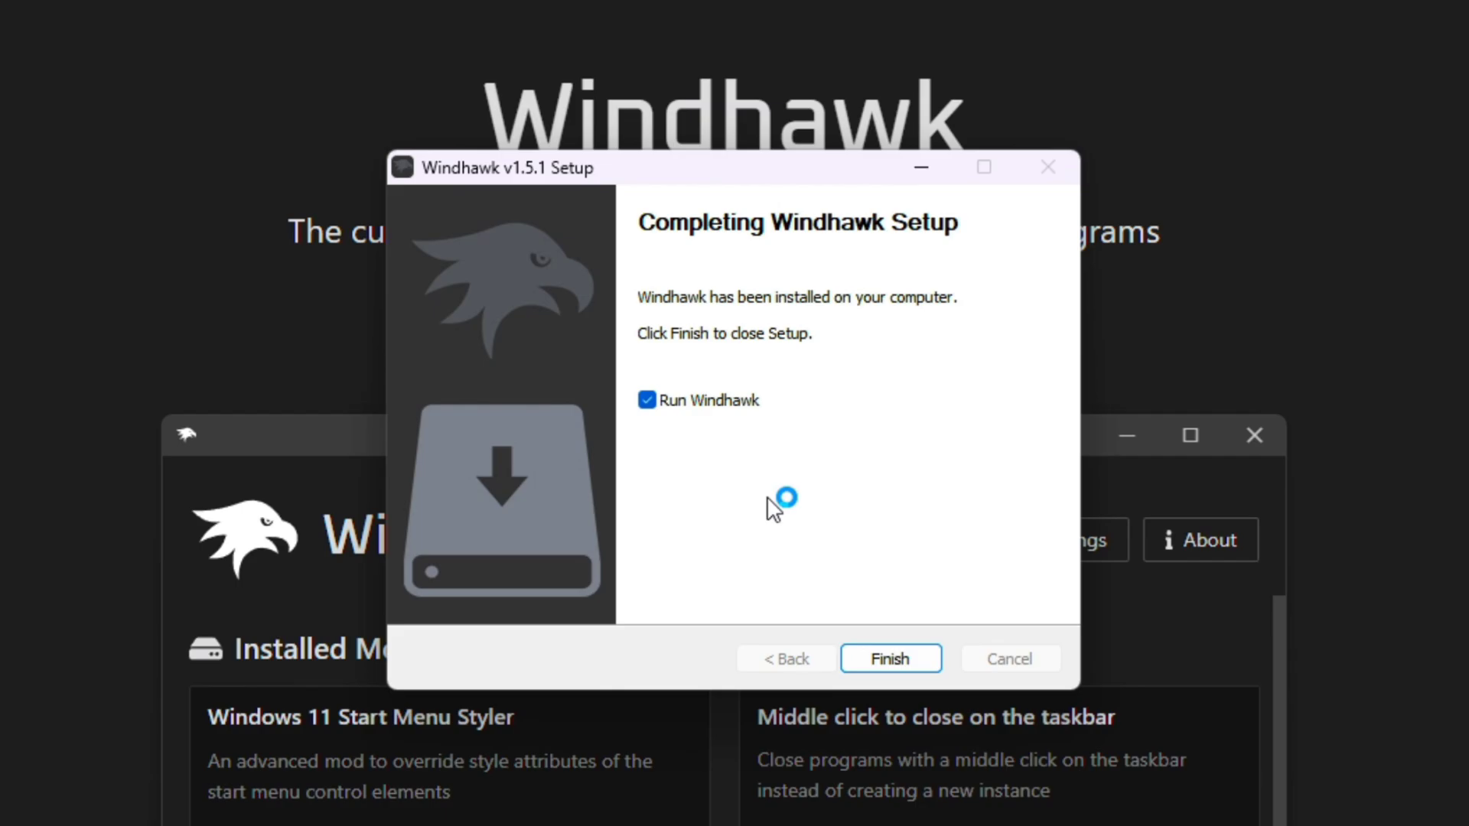
pyautogui.click(891, 661)
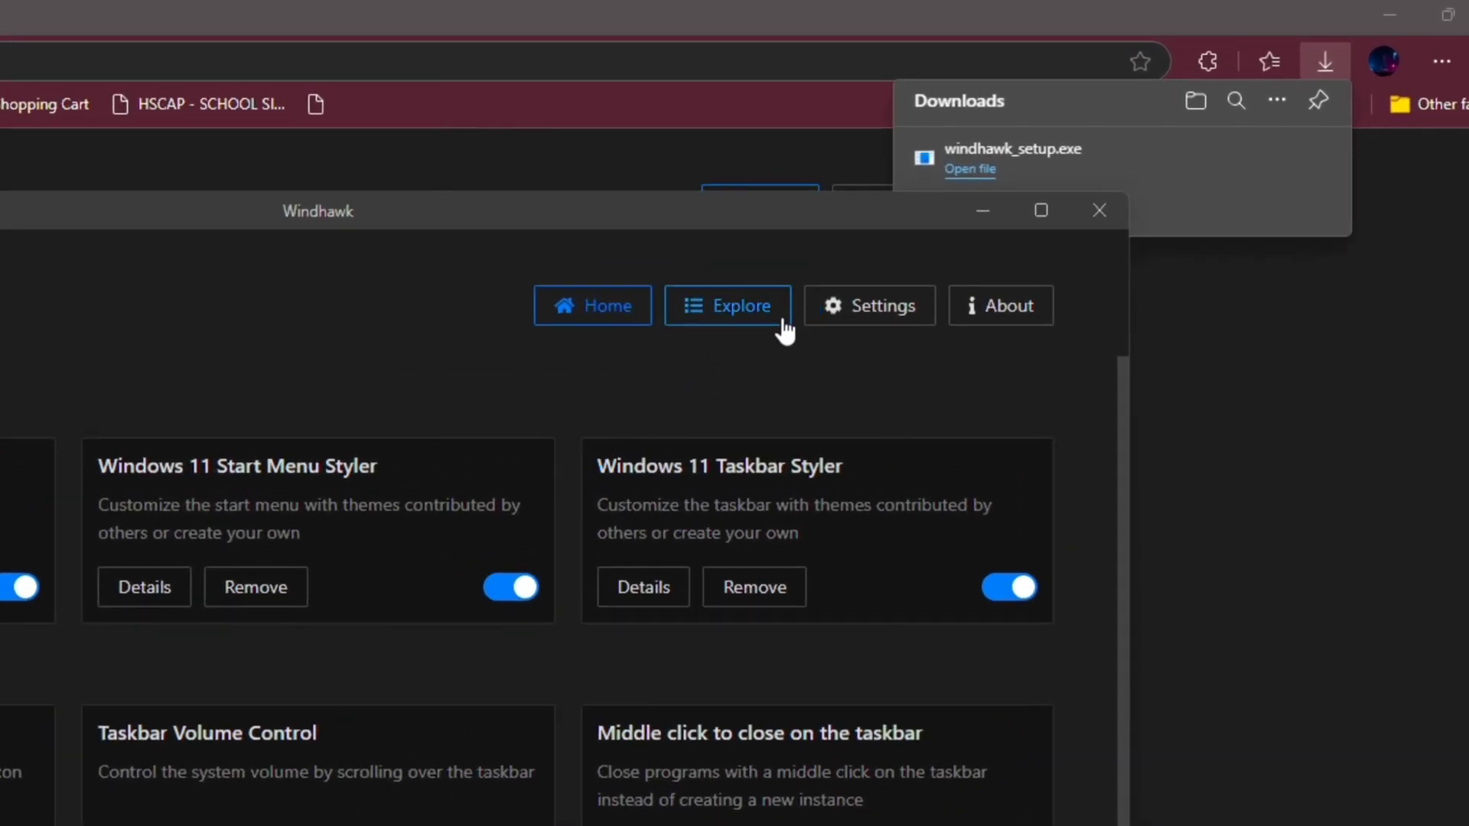
# - Search the Windhawk mod catalogue for 'styler'
pyautogui.click(740, 320)
pyautogui.click(994, 183)
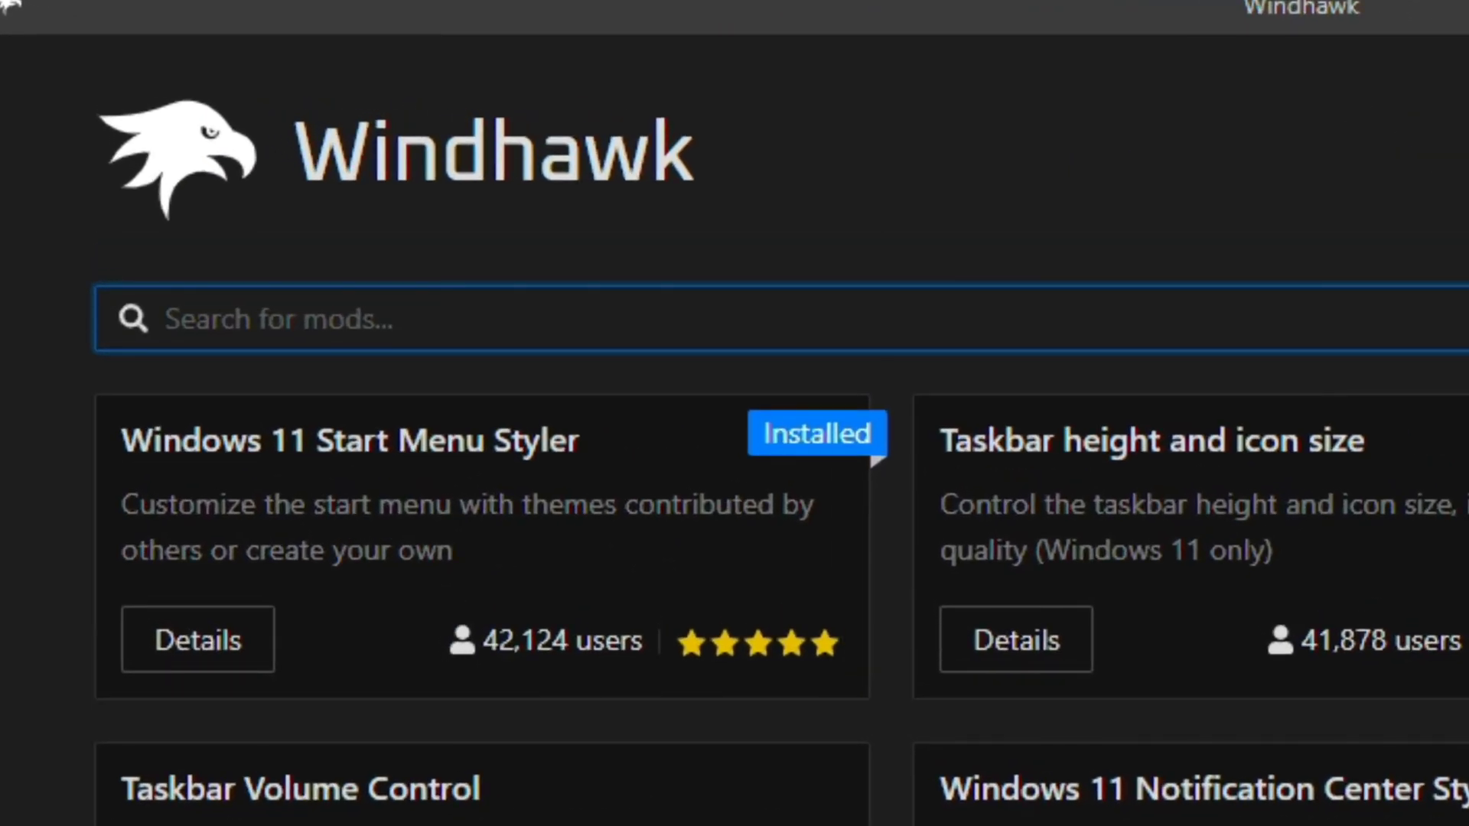
pyautogui.write('style')
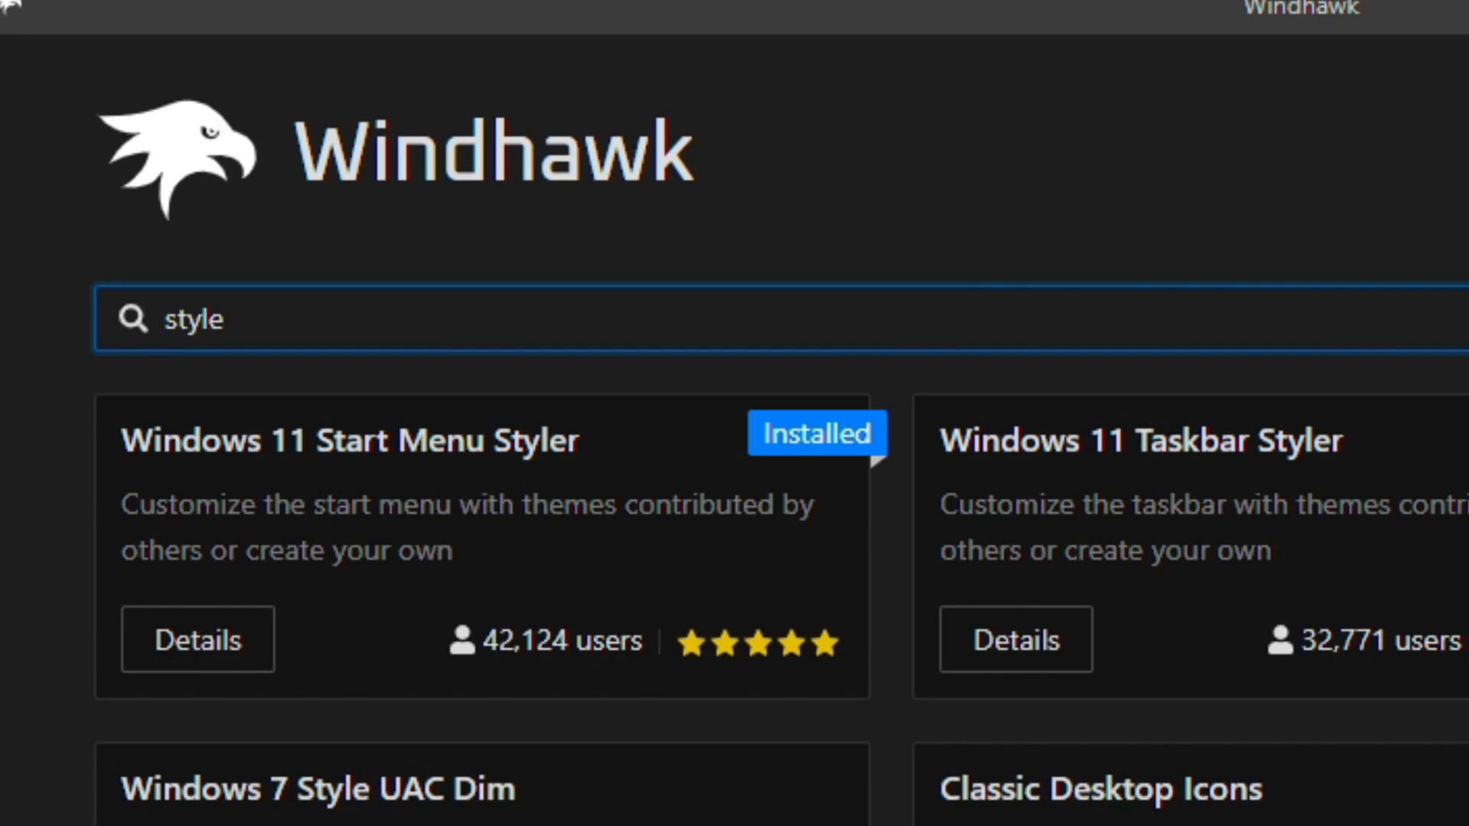
pyautogui.write('r')
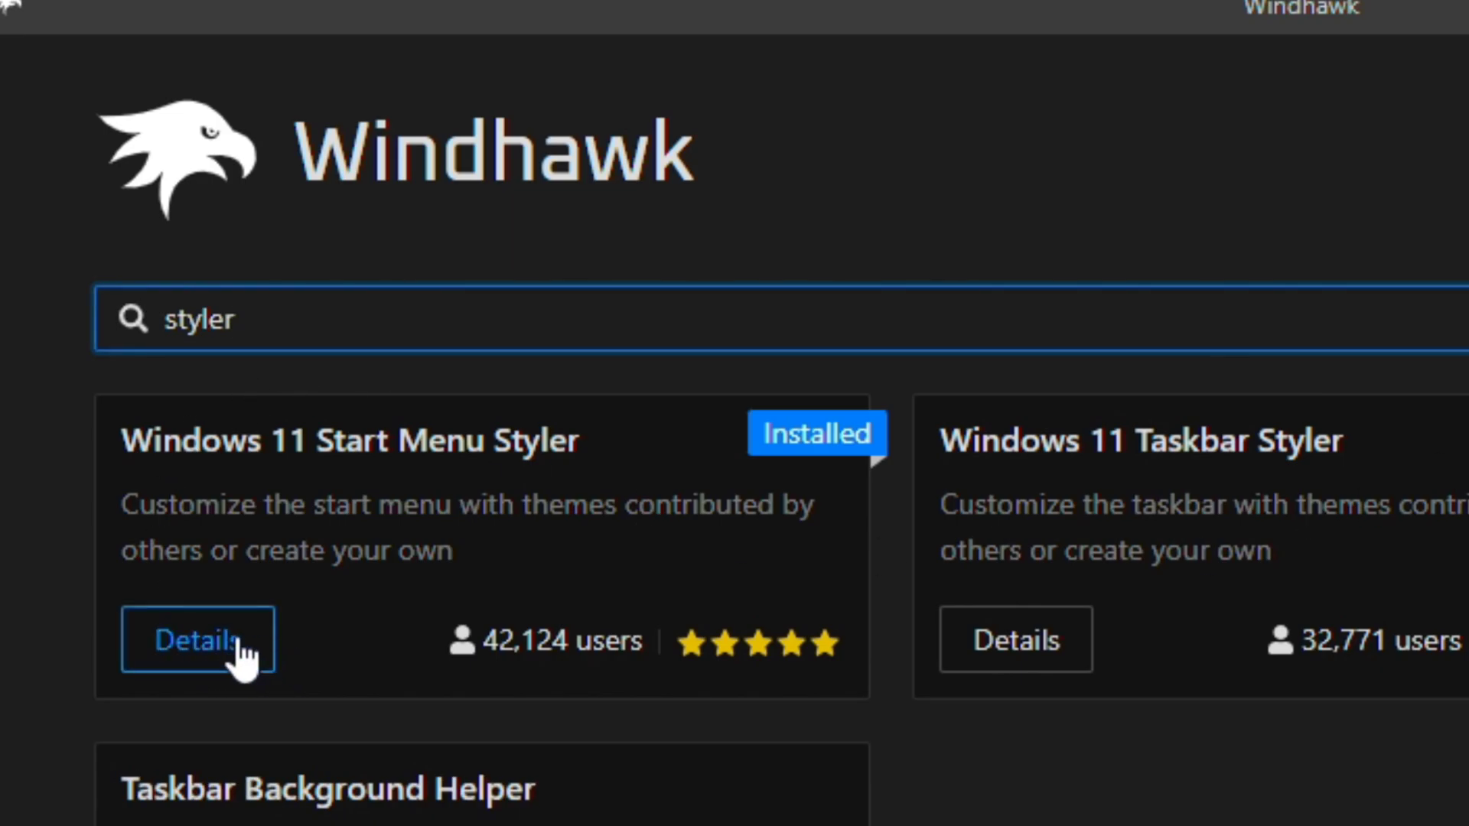
# - Set the Windows 11 Start Menu Styler theme to TranslucentStartMenu
pyautogui.click(214, 646)
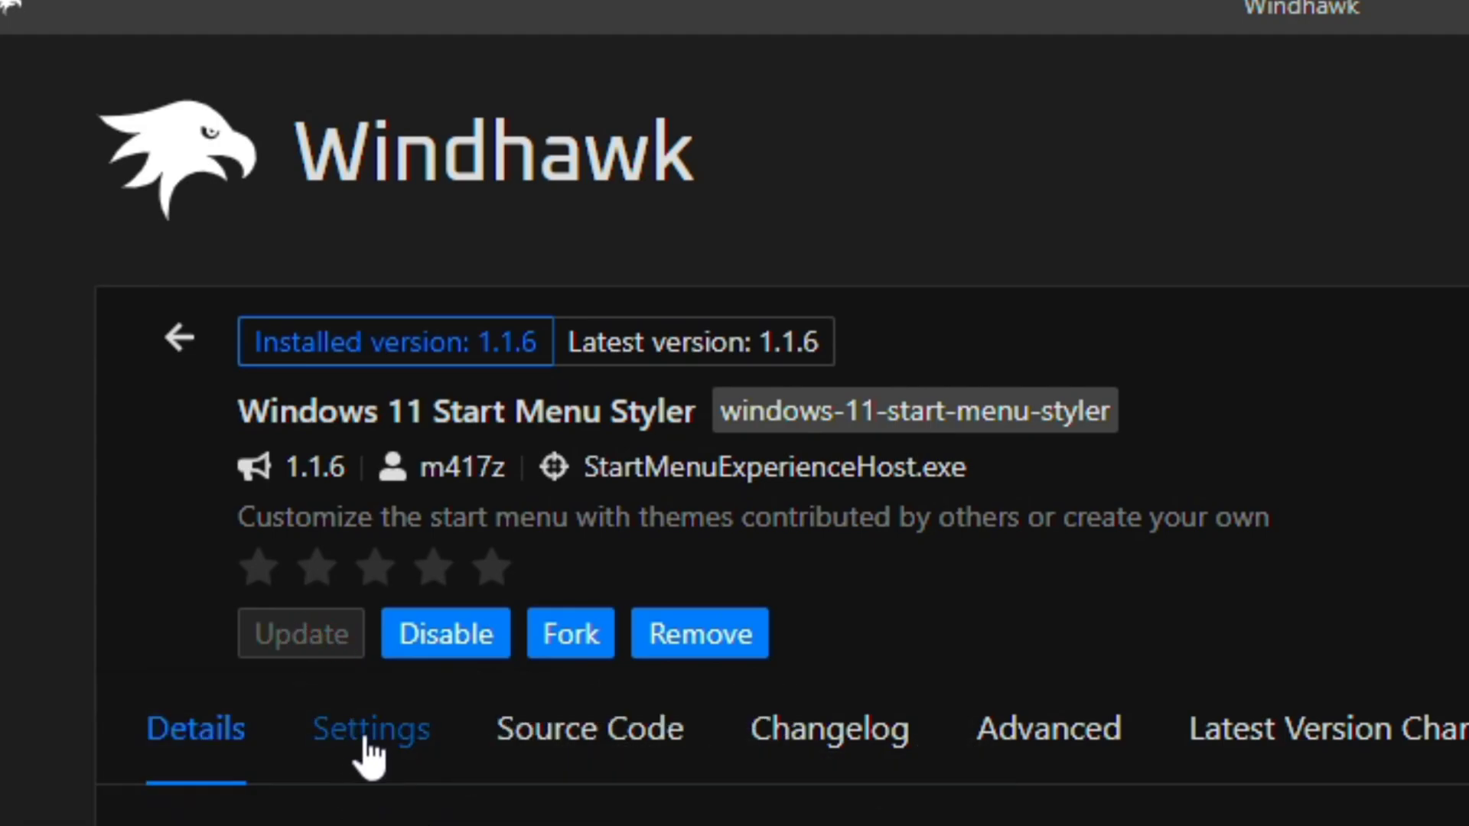
pyautogui.click(371, 736)
pyautogui.click(297, 711)
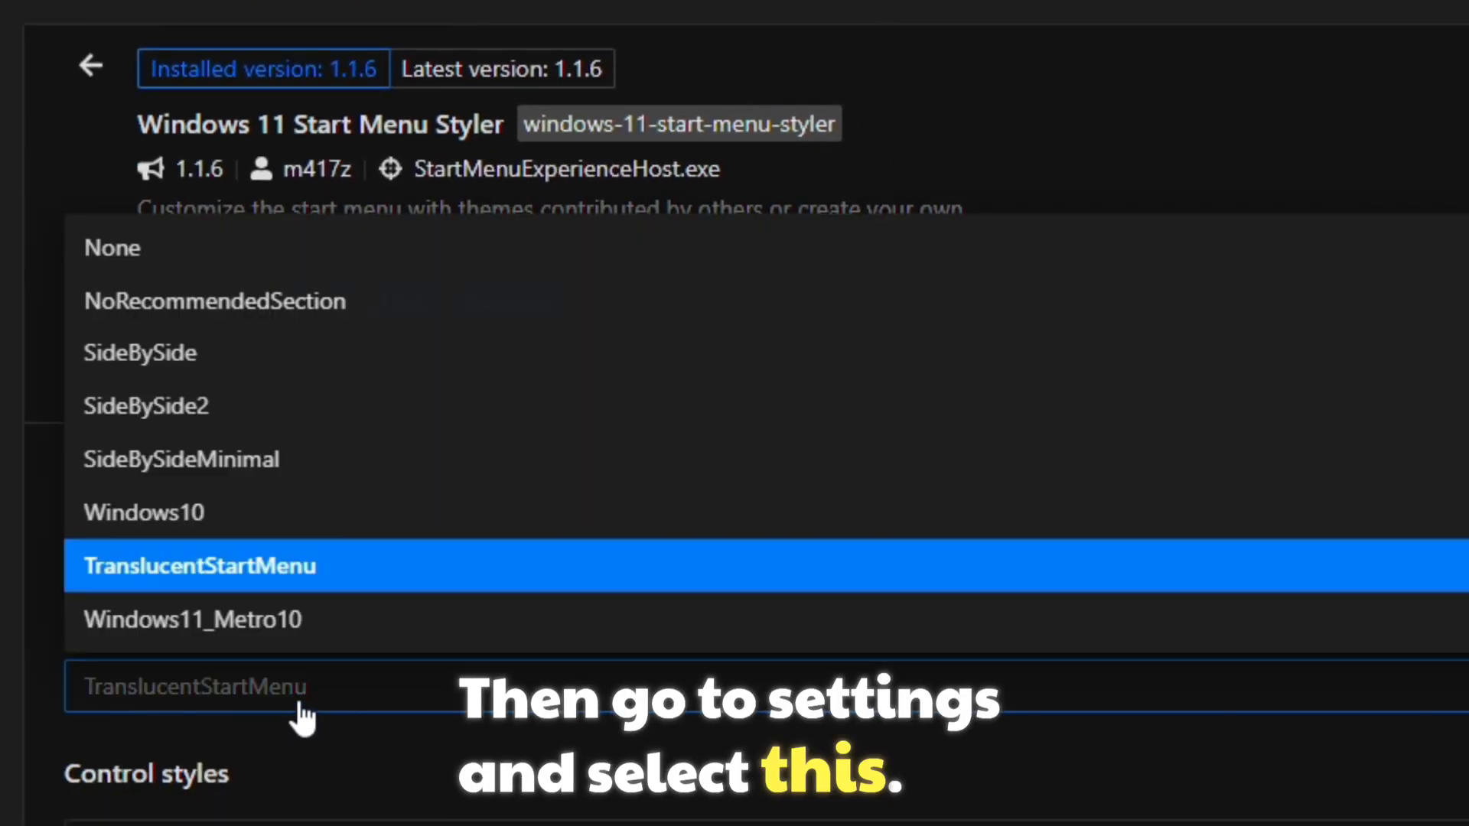
pyautogui.click(242, 570)
# - Set the Windows 11 Taskbar Styler theme to TranslucentTaskbar
pyautogui.click(90, 66)
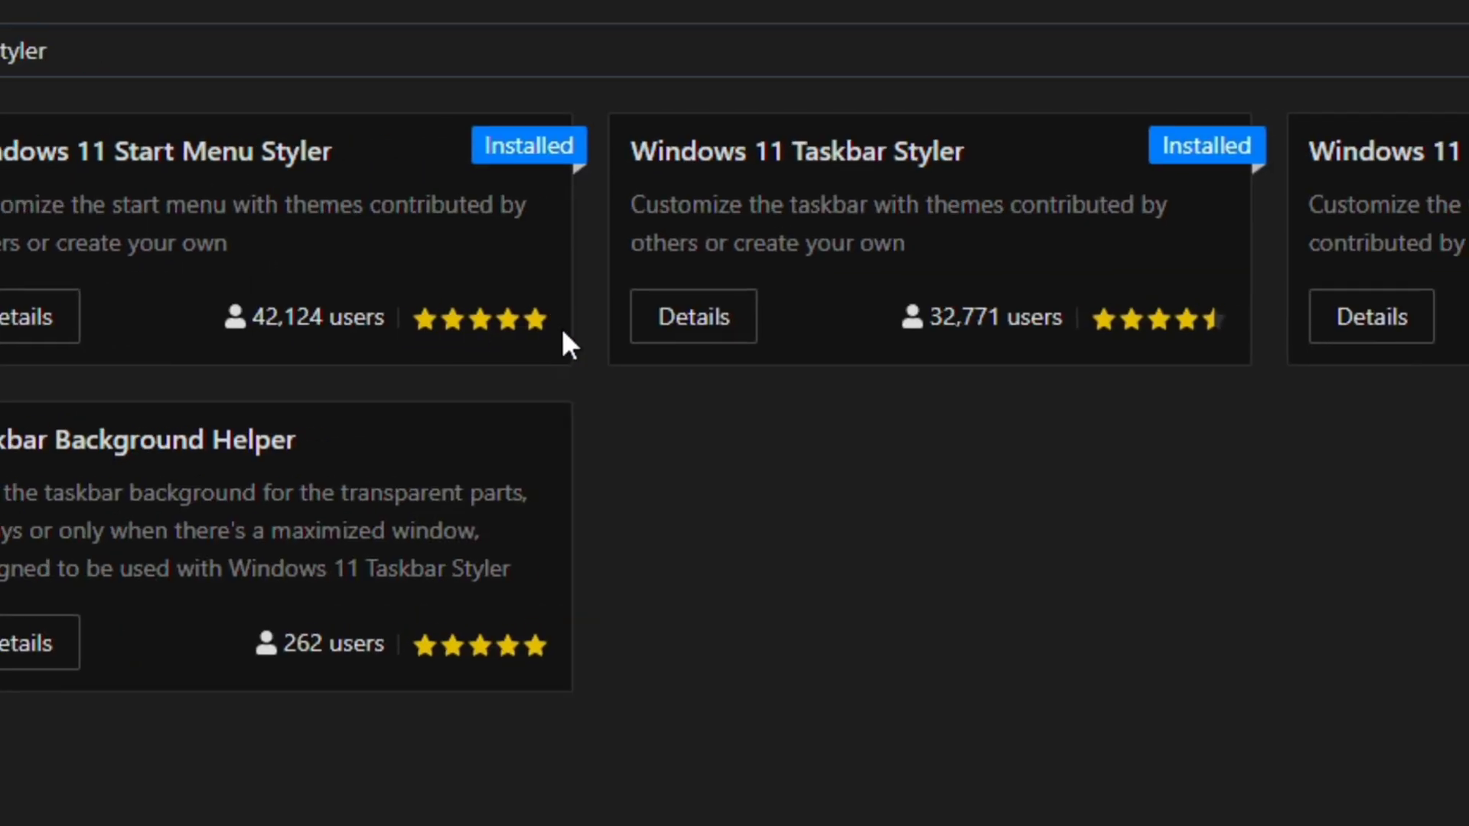
pyautogui.click(469, 360)
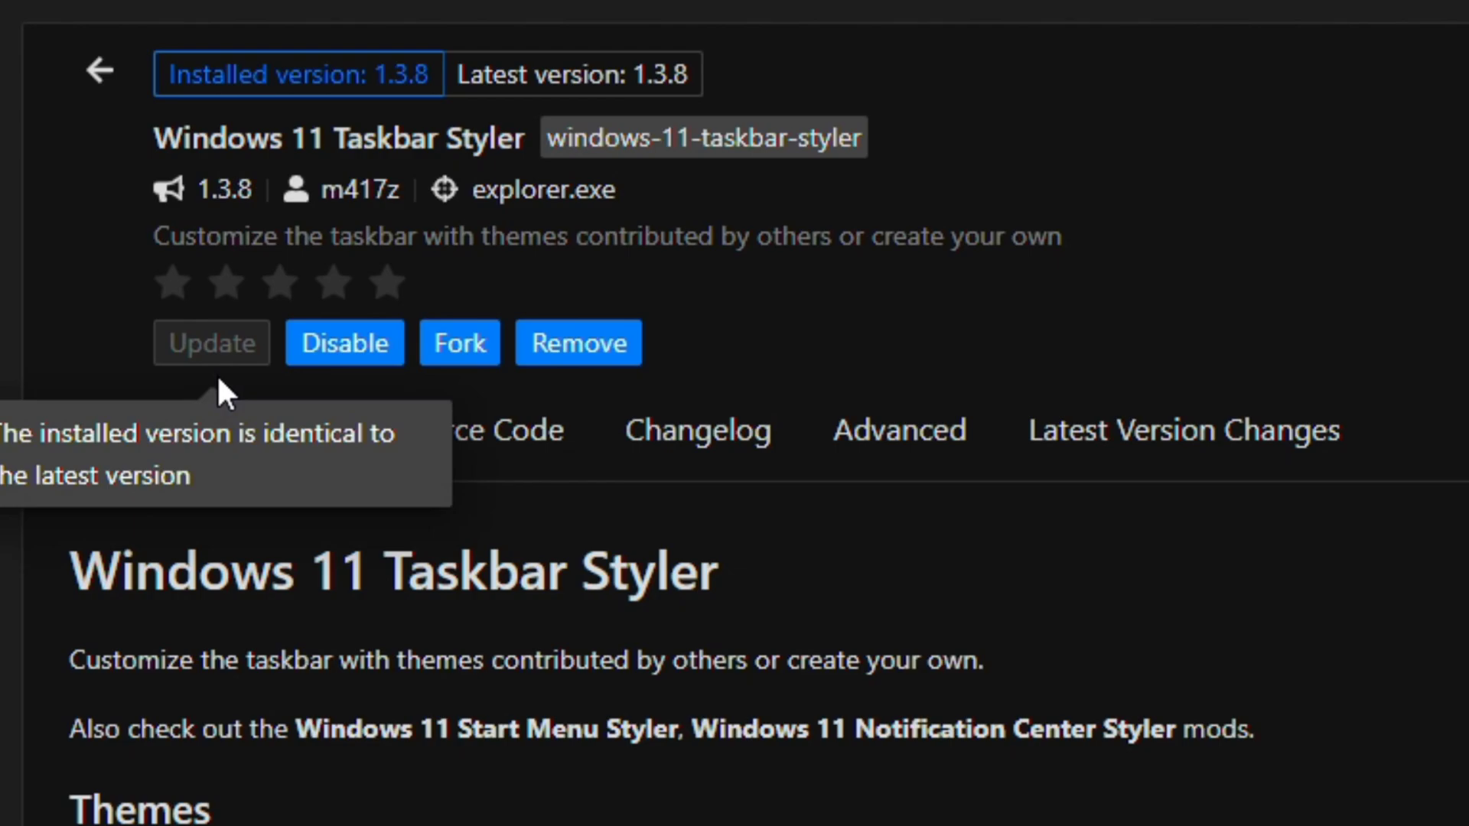
pyautogui.click(272, 438)
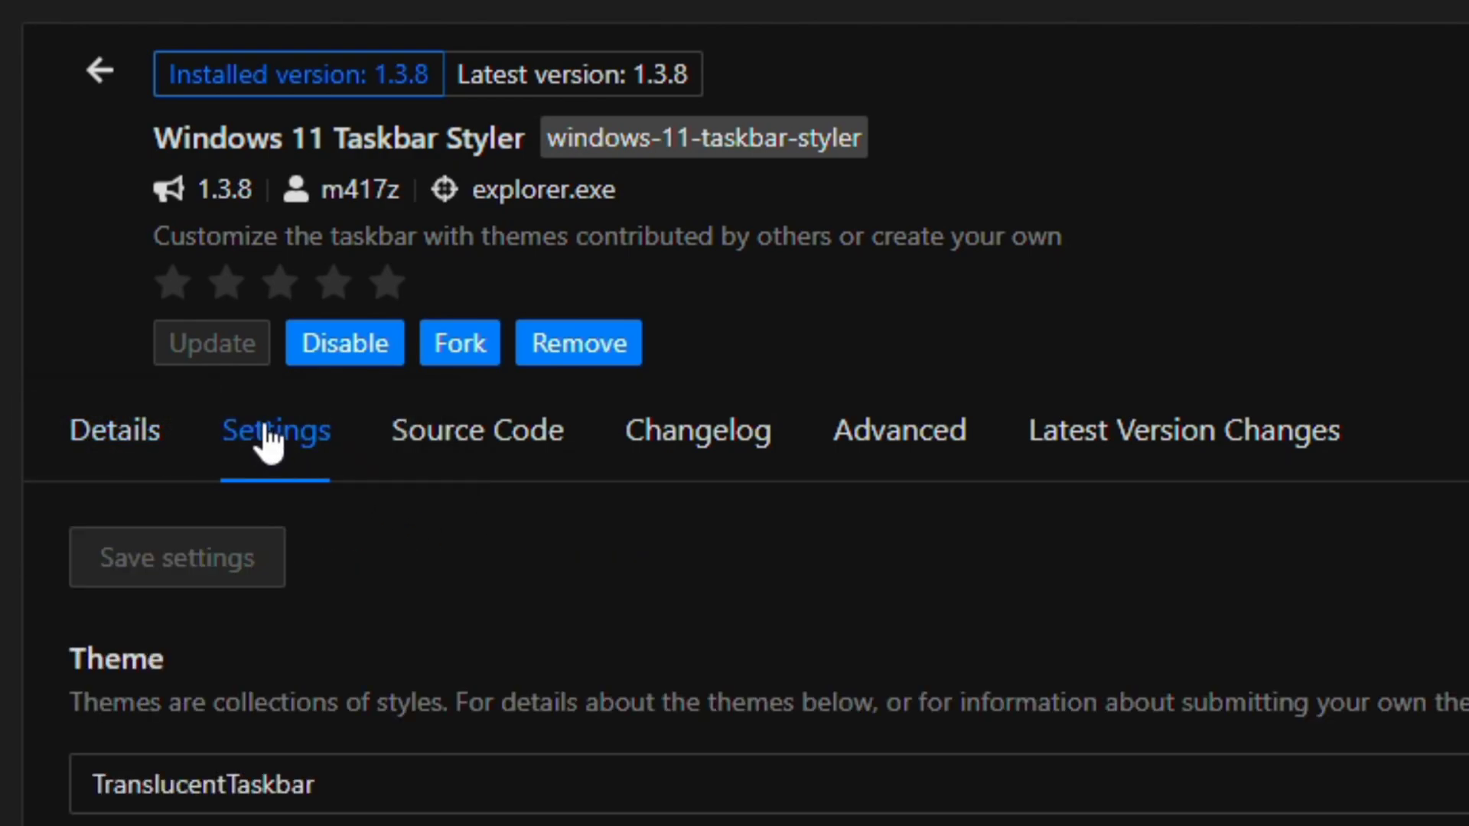
pyautogui.click(346, 659)
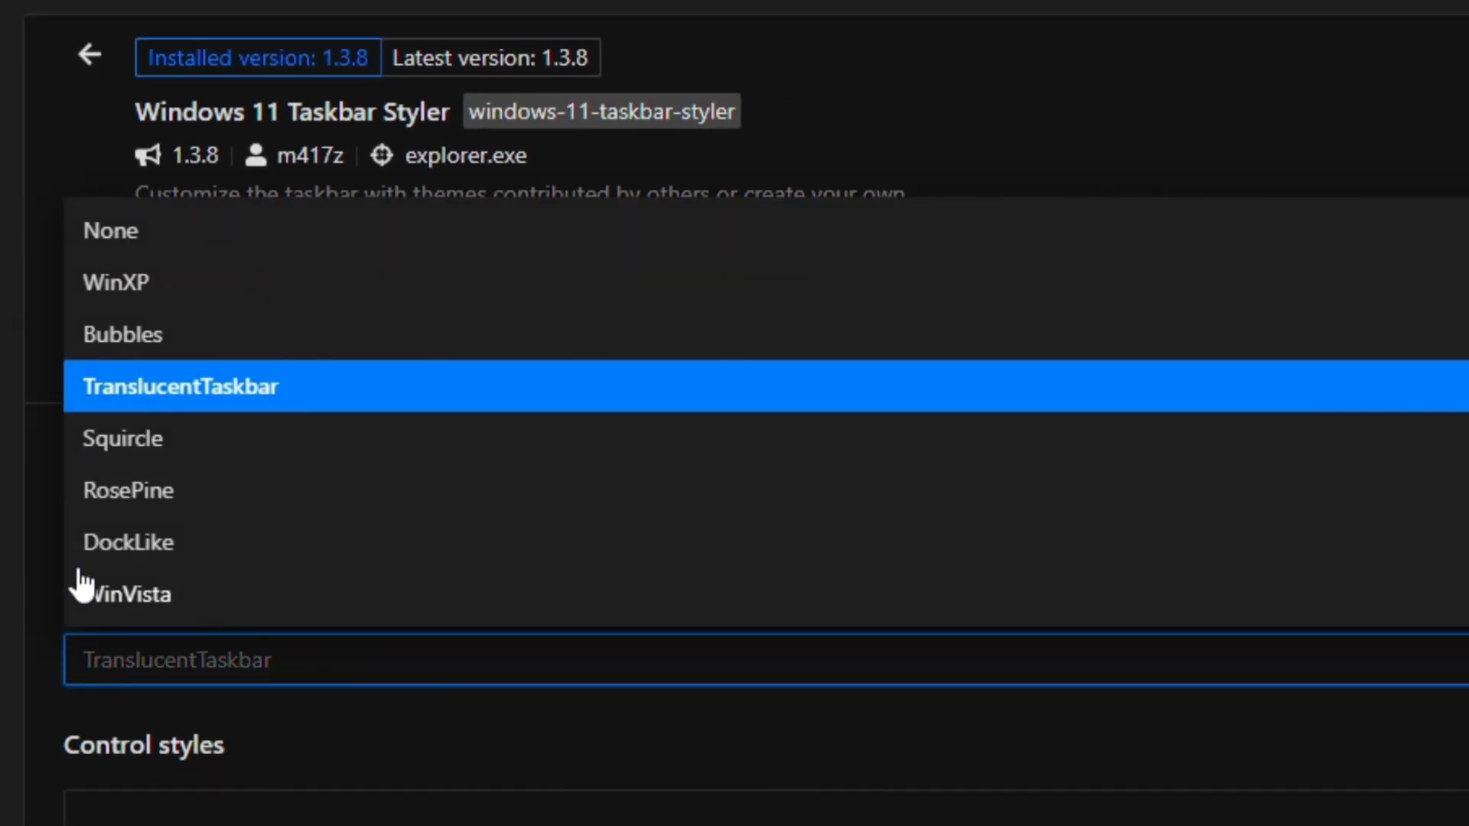
pyautogui.click(199, 407)
# - Set the Windows 11 Notification Center Styler theme to TranslucentShell
pyautogui.click(86, 63)
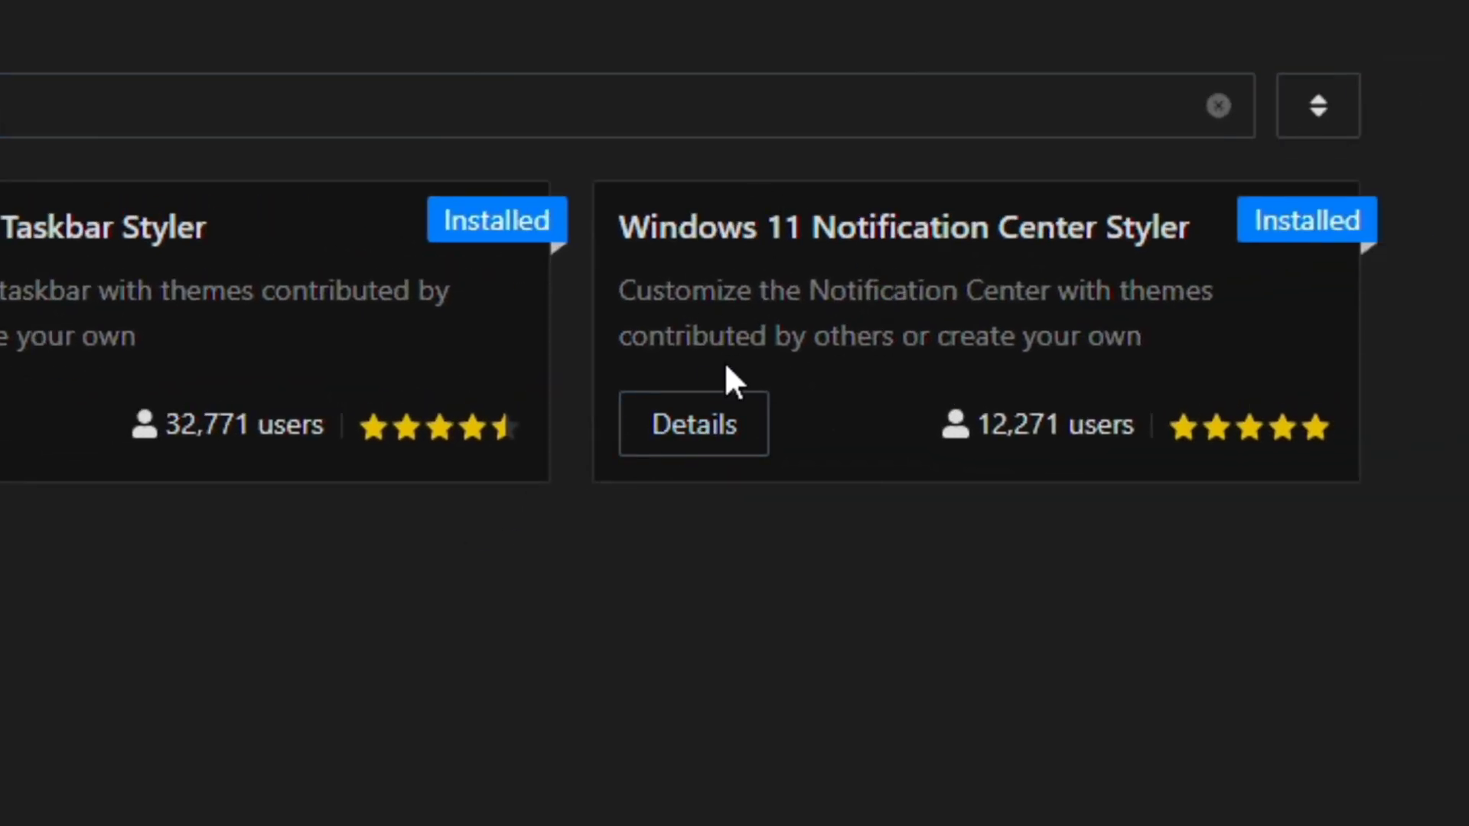
pyautogui.click(679, 444)
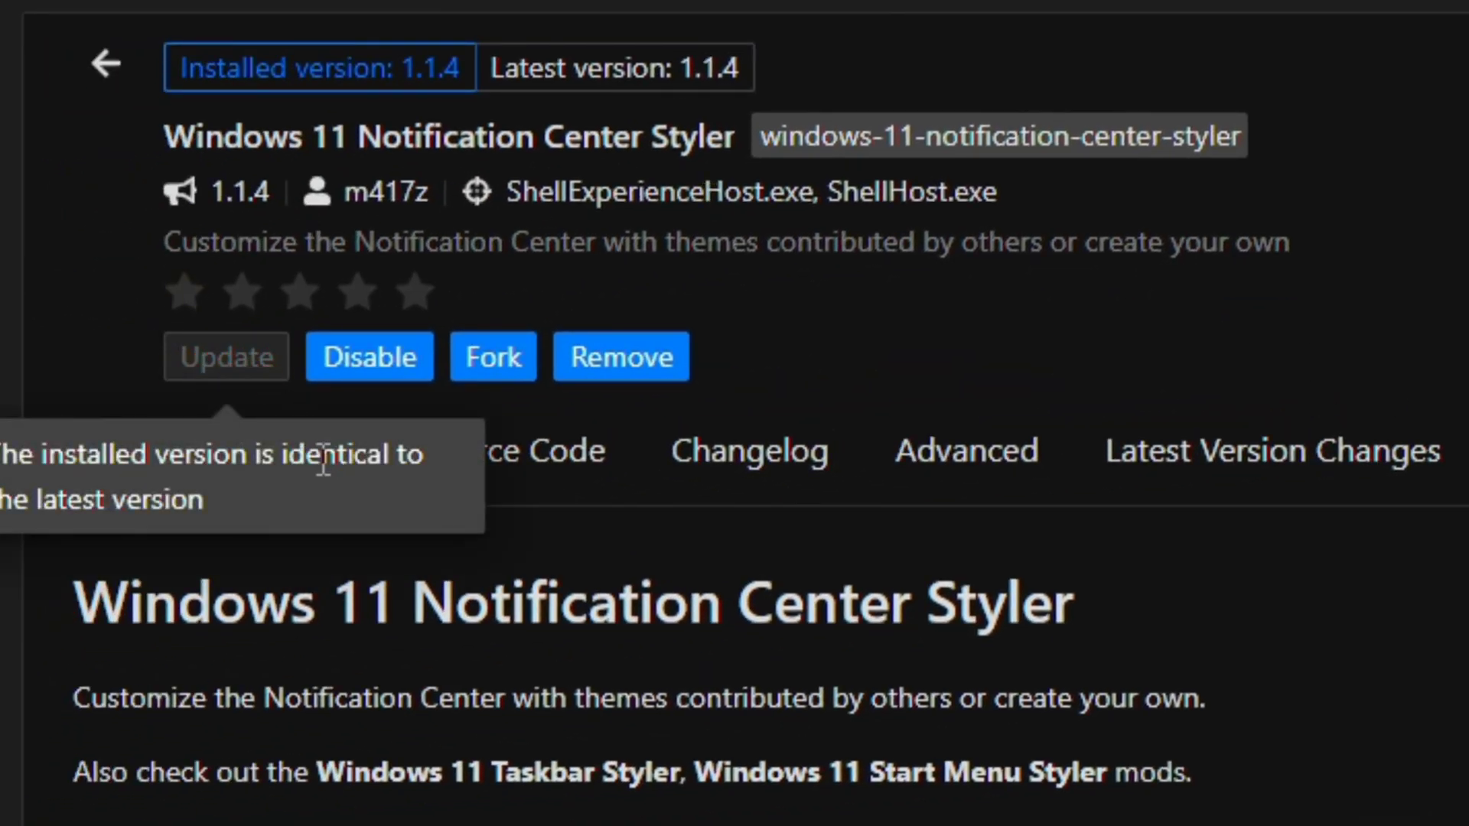
pyautogui.click(300, 468)
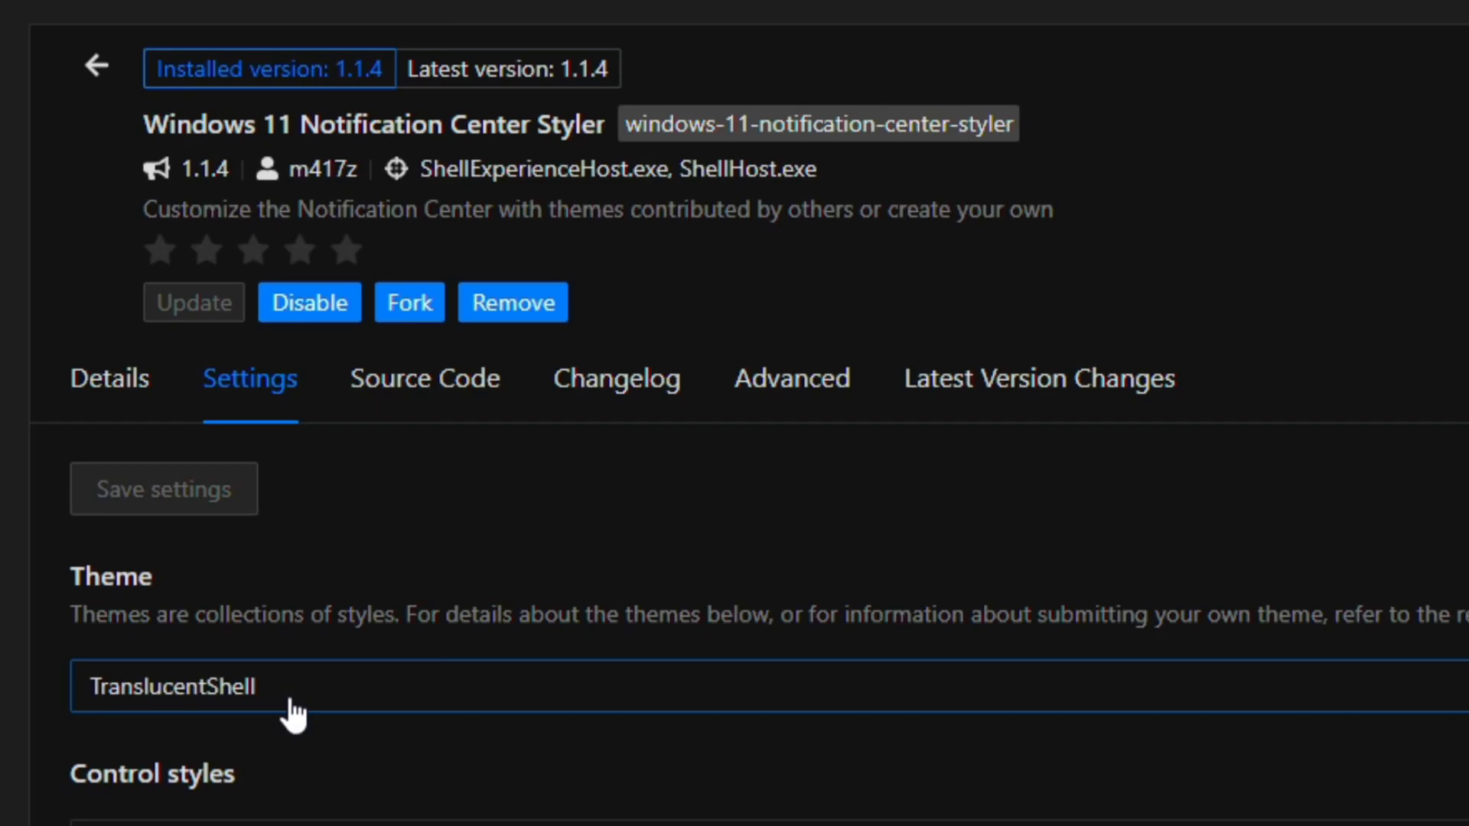
pyautogui.click(282, 702)
pyautogui.click(279, 810)
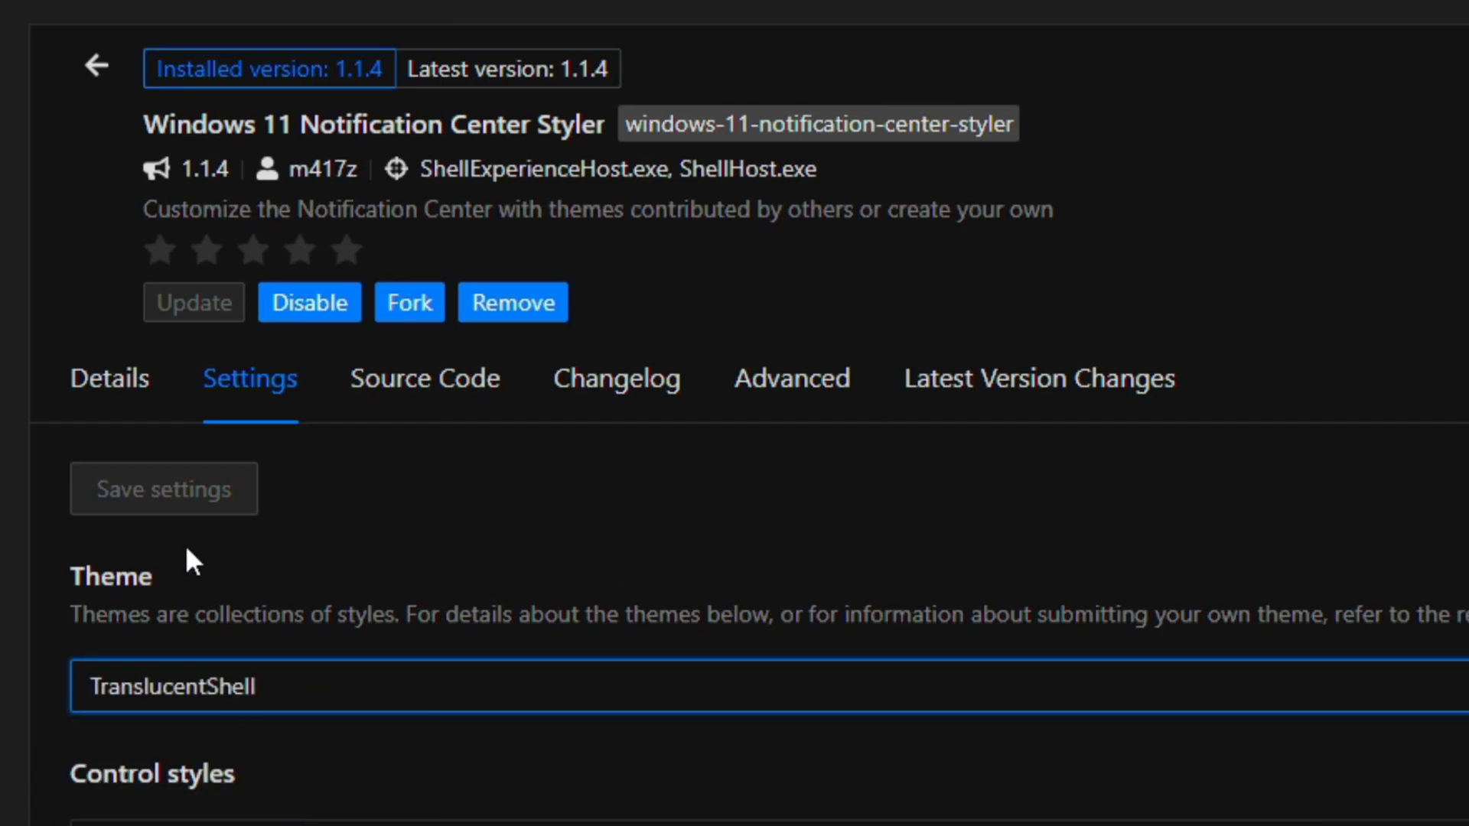
# - Close Windhawk and view the translucent Start menu over the cleared desktop
pyautogui.click(96, 67)
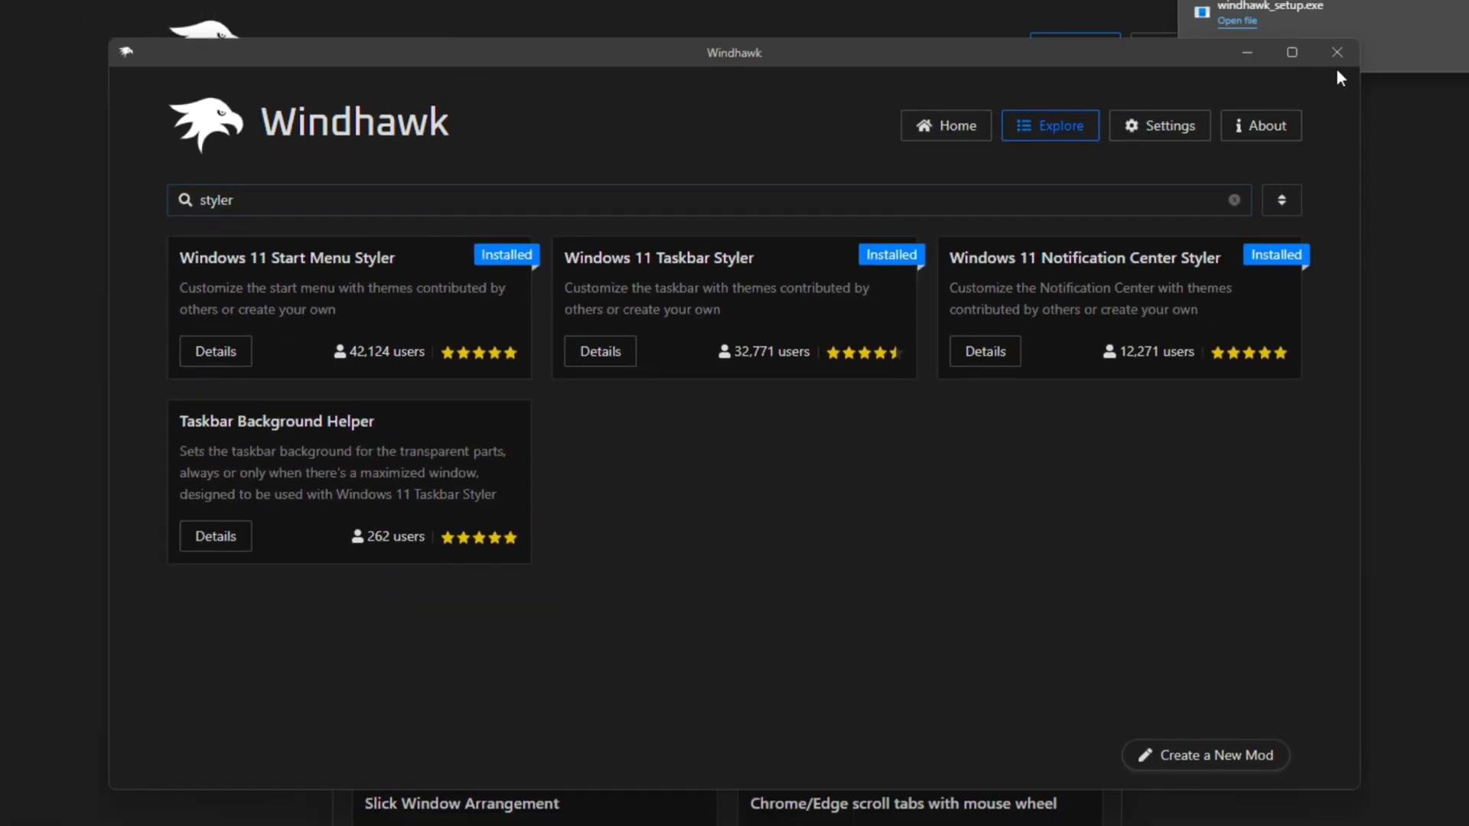
pyautogui.click(1337, 57)
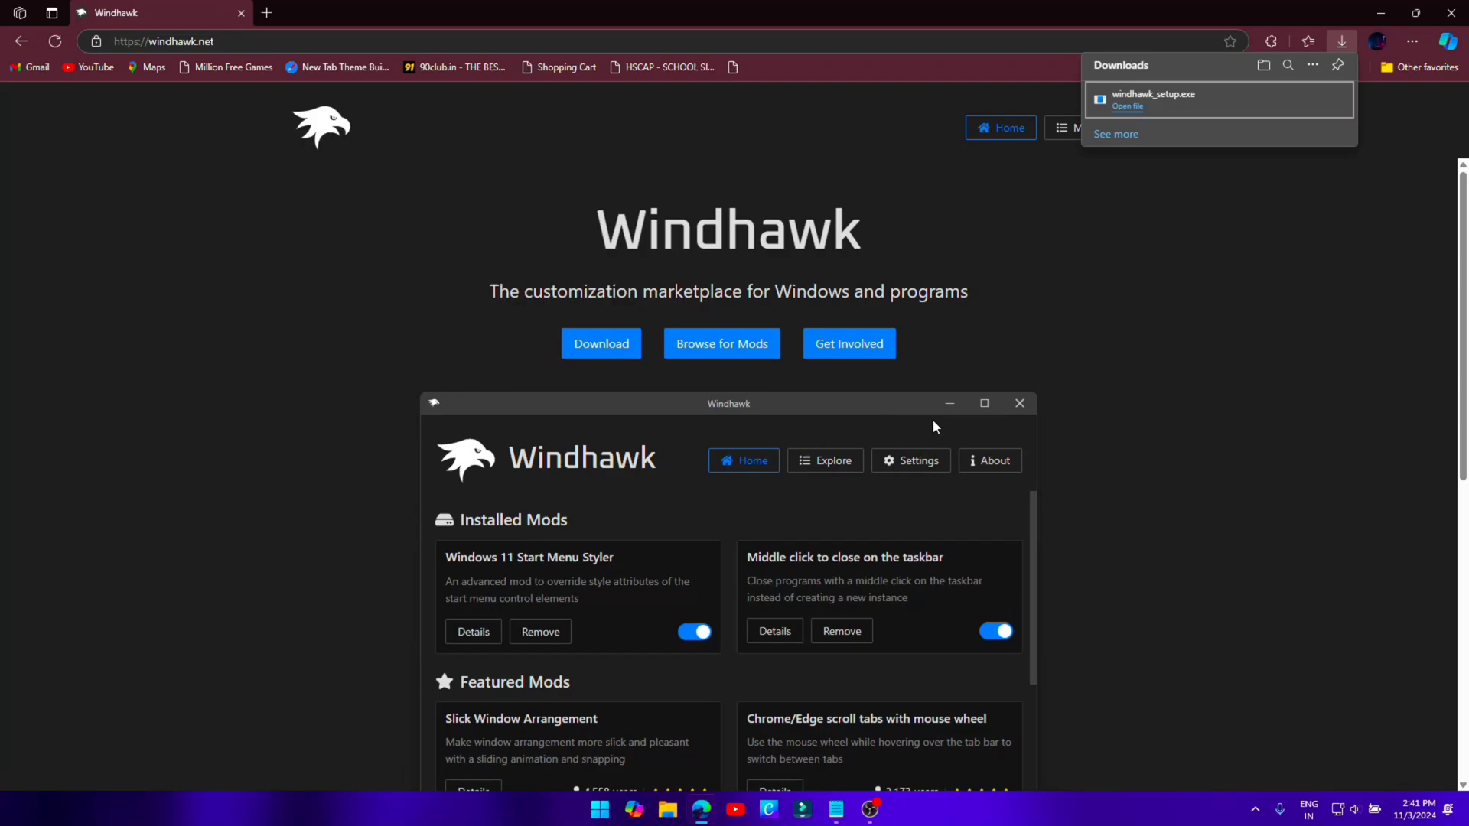
pyautogui.press('super')
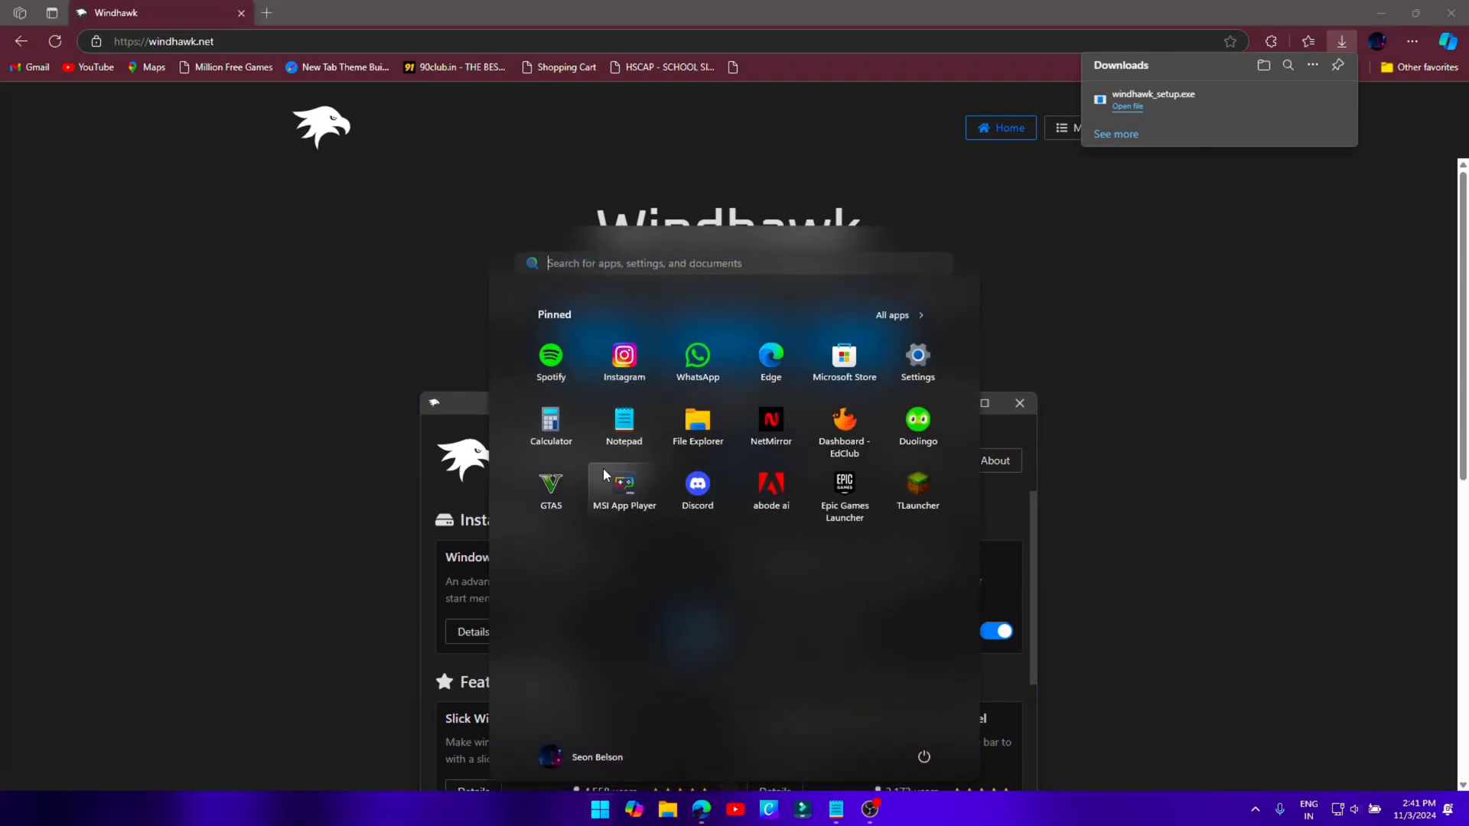
pyautogui.press('super')
pyautogui.press('super+d')
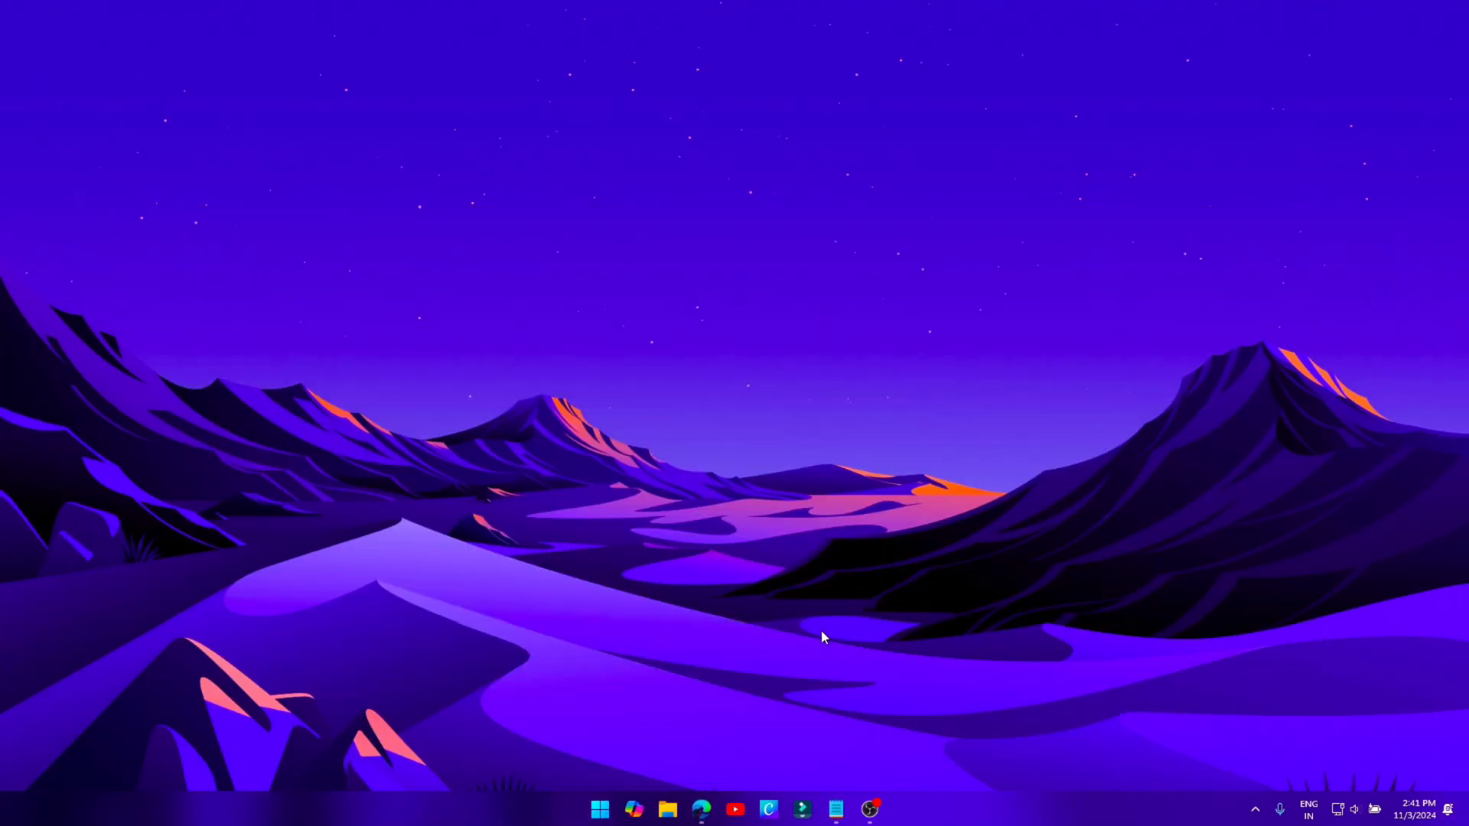
pyautogui.press('super')
pyautogui.press('super')
# - Check the translucent quick settings panel and the notification centre with calendar
pyautogui.click(1375, 811)
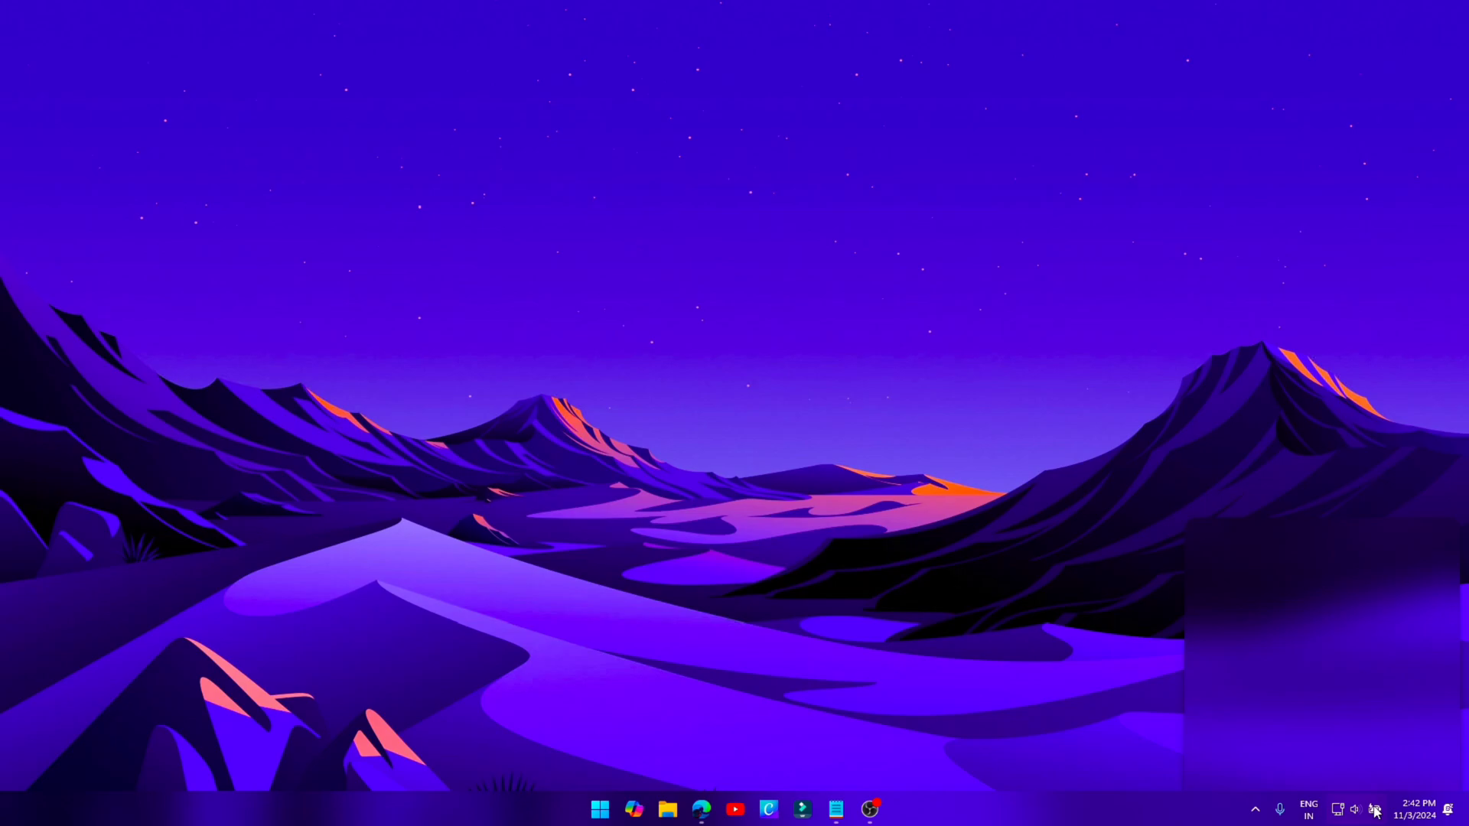
pyautogui.press('Escape')
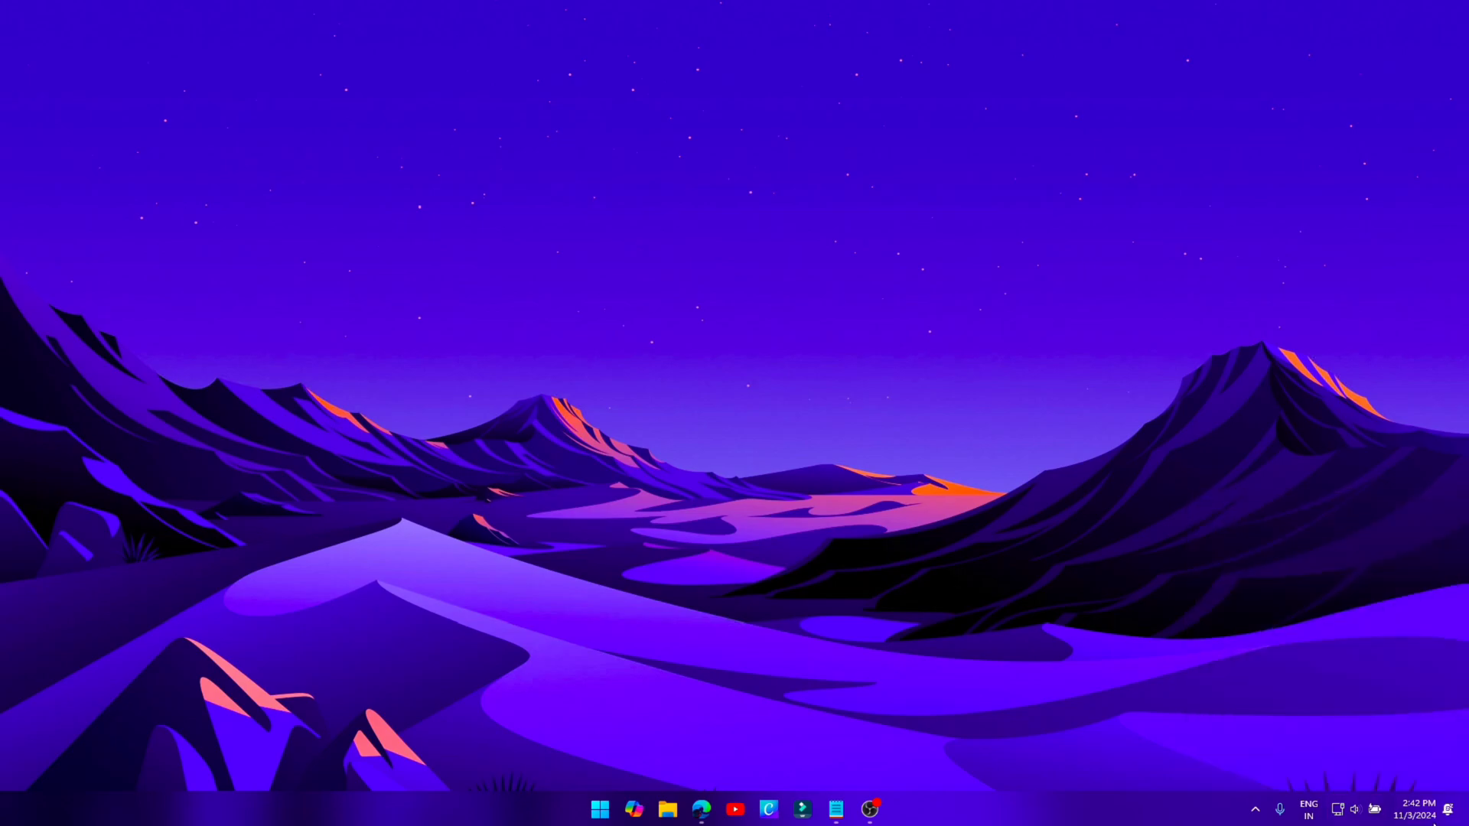
pyautogui.click(1415, 822)
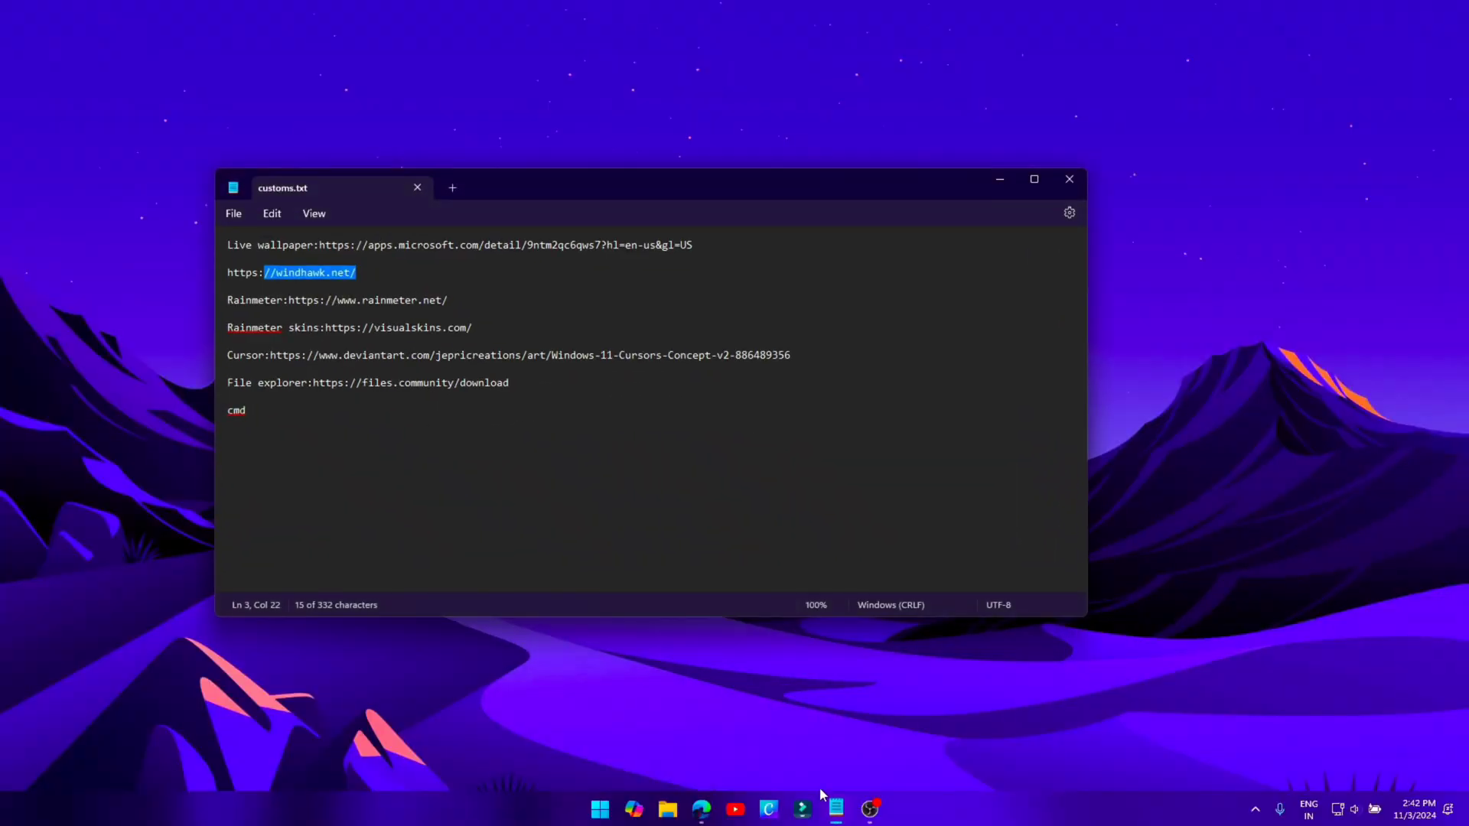
# - Copy the Rainmeter web address from the notes and paste it into Edge's address bar
pyautogui.moveTo(433, 303); pyautogui.dragTo(305, 303)
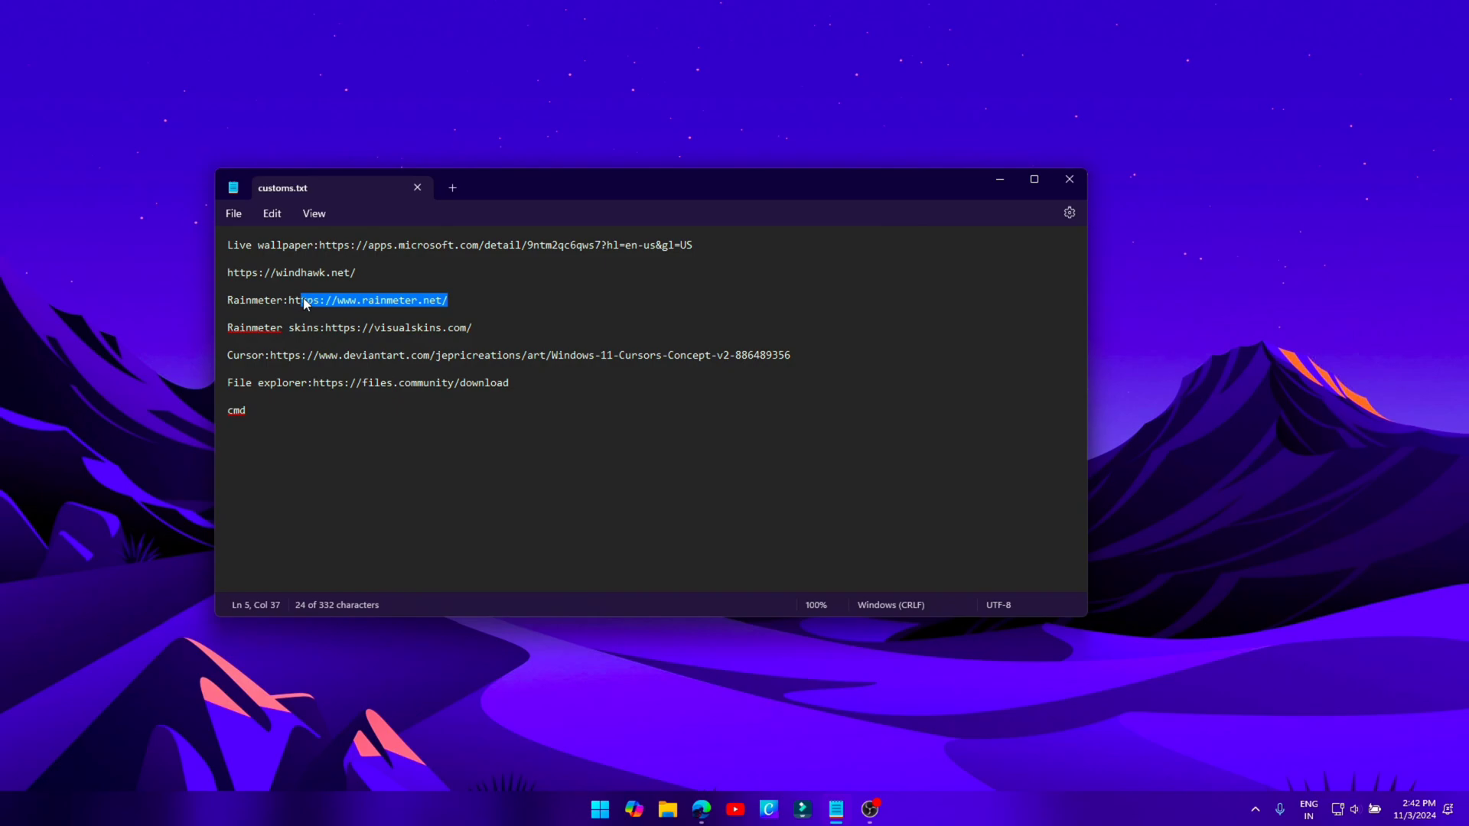
pyautogui.rightClick(332, 303)
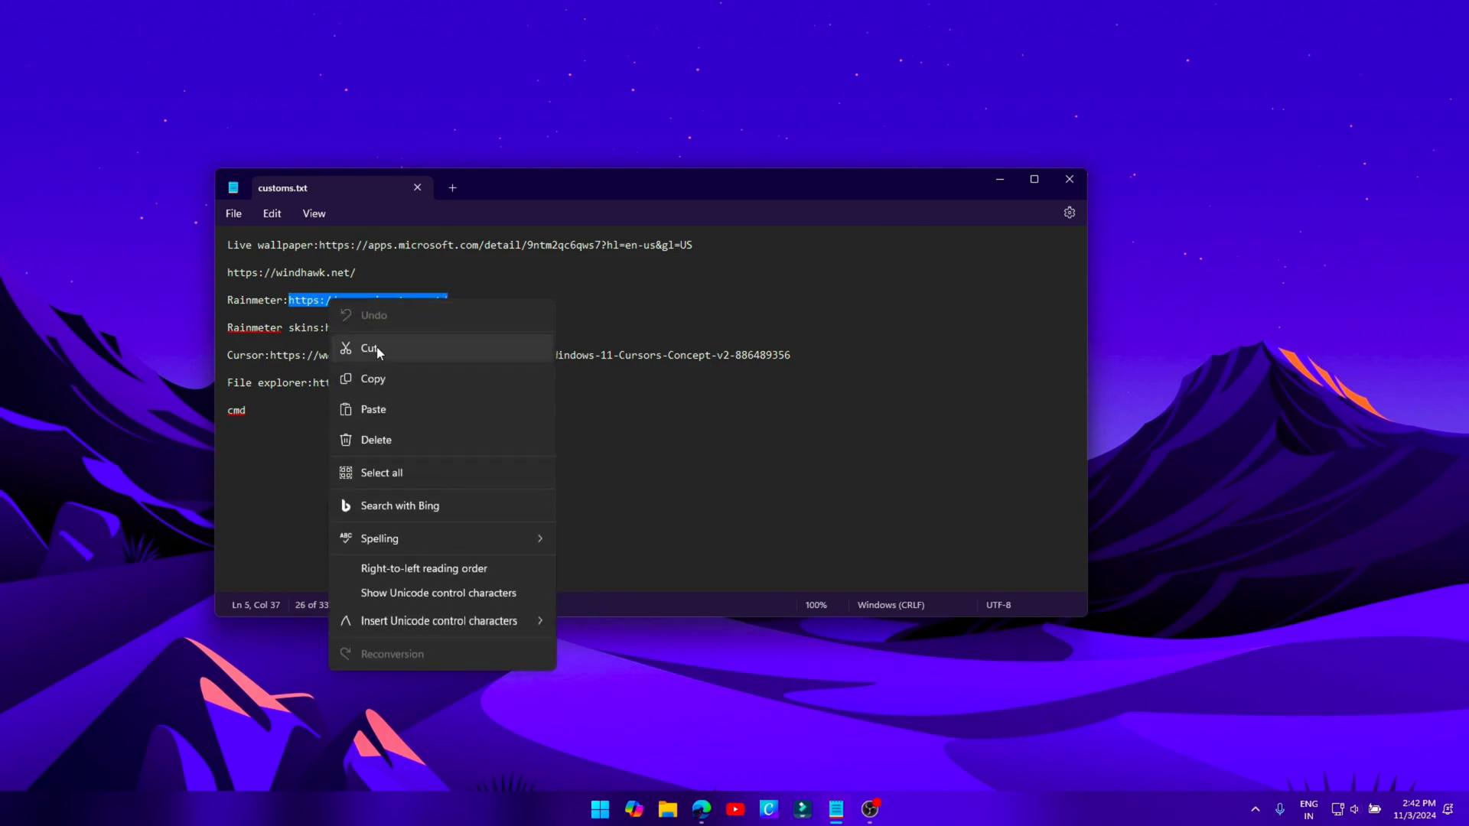
pyautogui.click(395, 380)
pyautogui.click(709, 800)
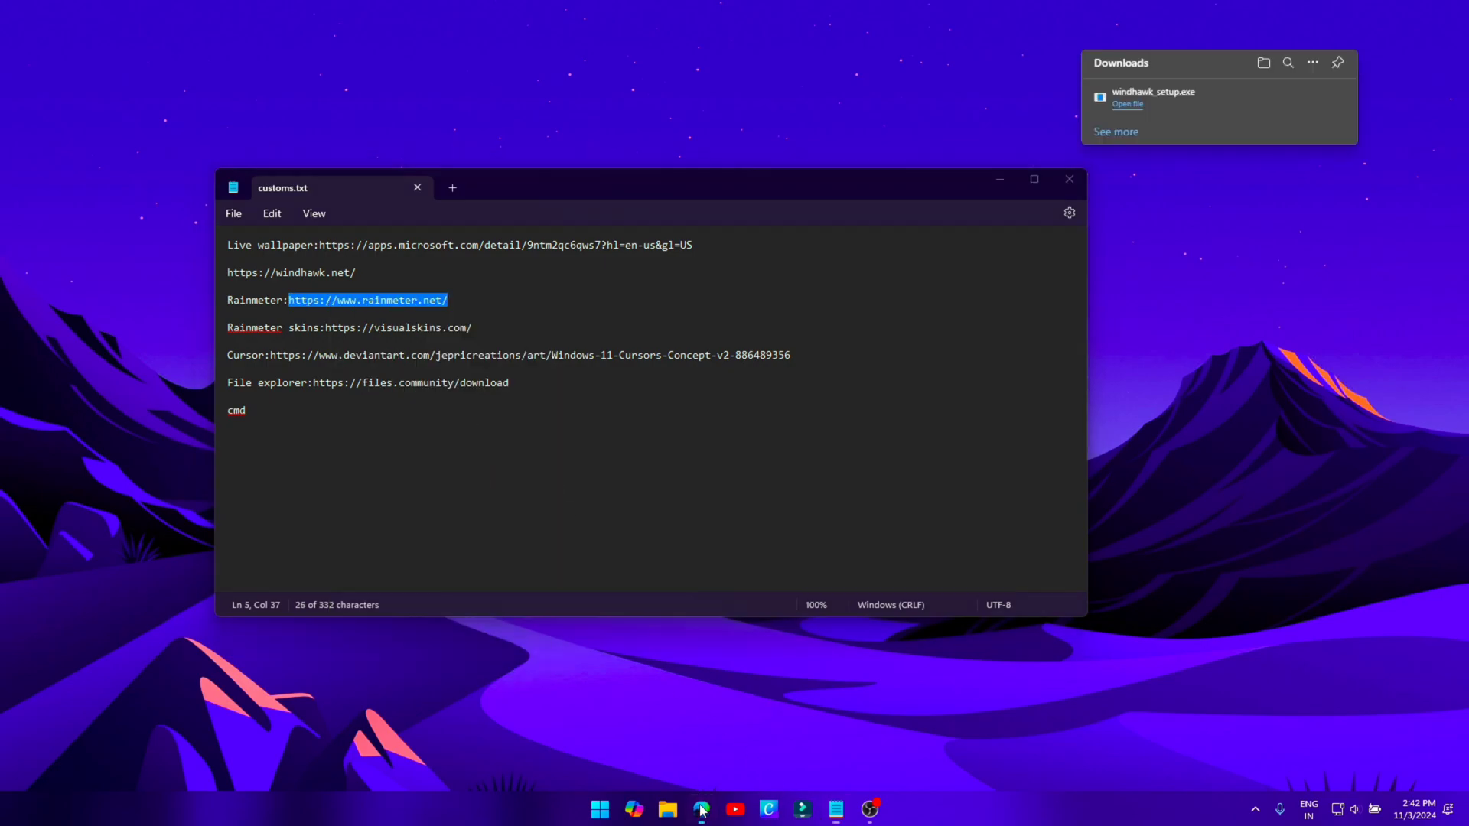
pyautogui.click(398, 42)
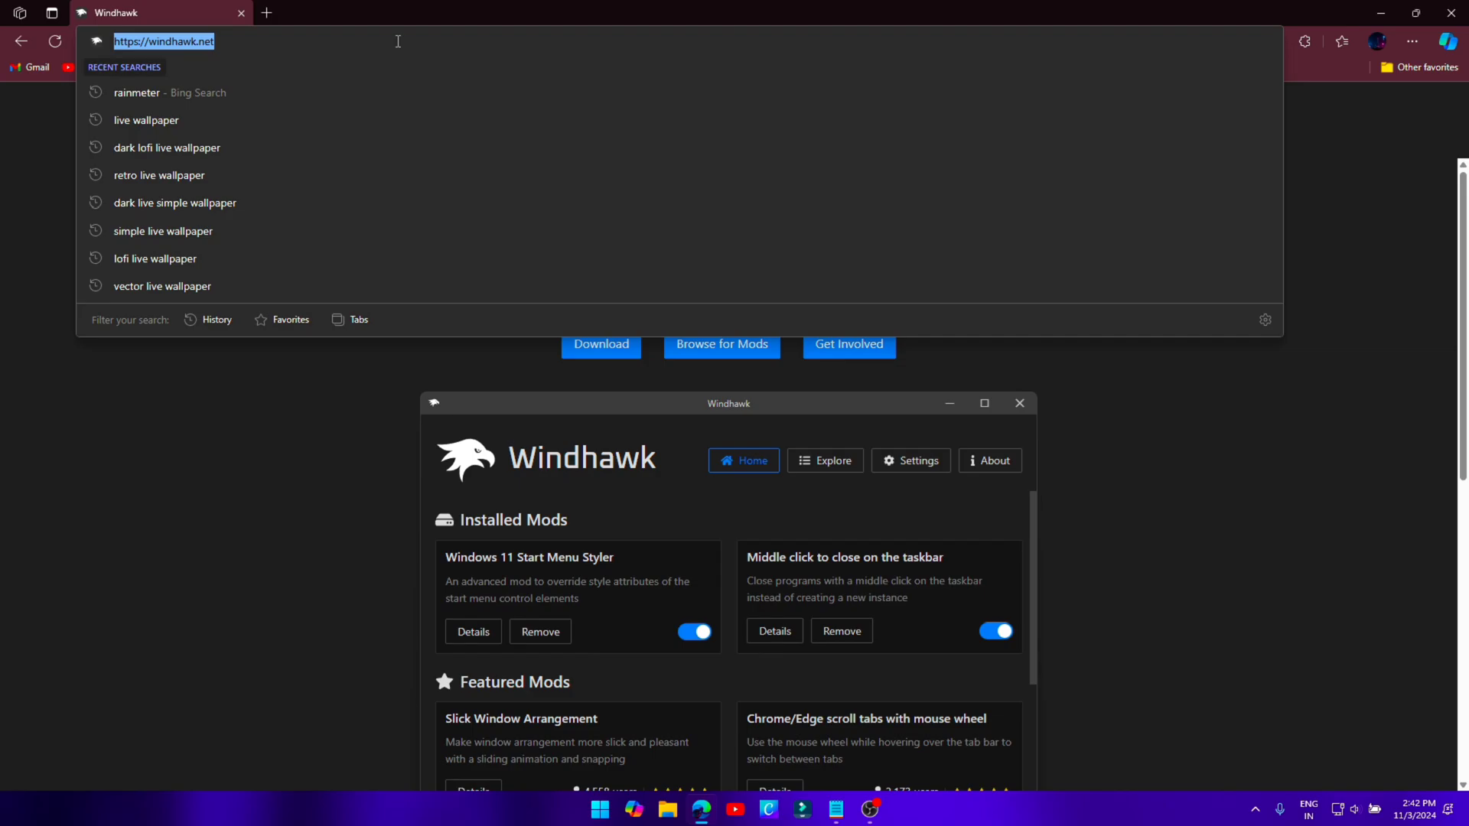
pyautogui.hotkey('ctrl', 'v')
# - Load rainmeter.net, then download and launch the Rainmeter 4.5.20 installer
pyautogui.press('Return')
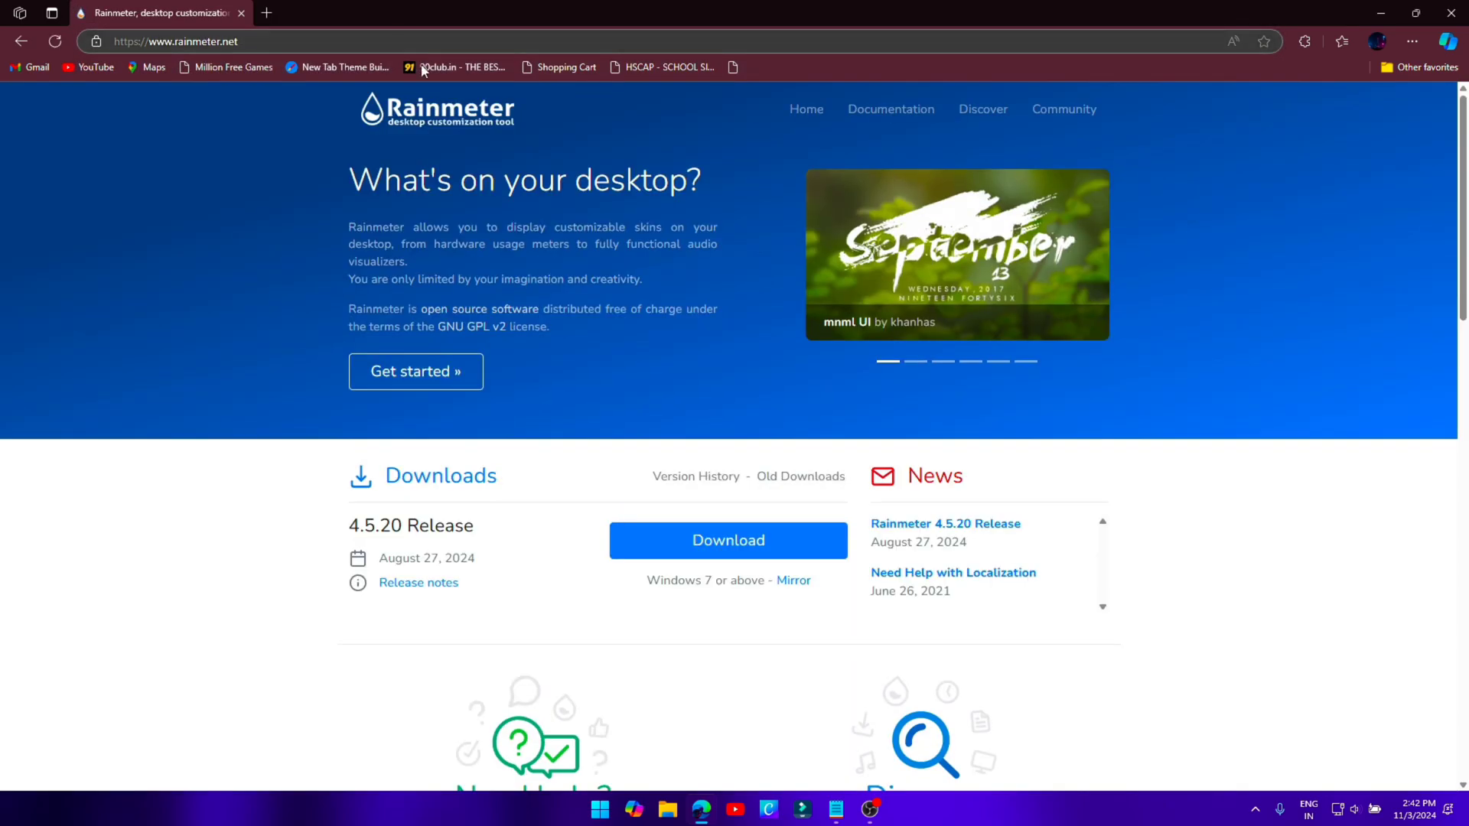
pyautogui.click(756, 545)
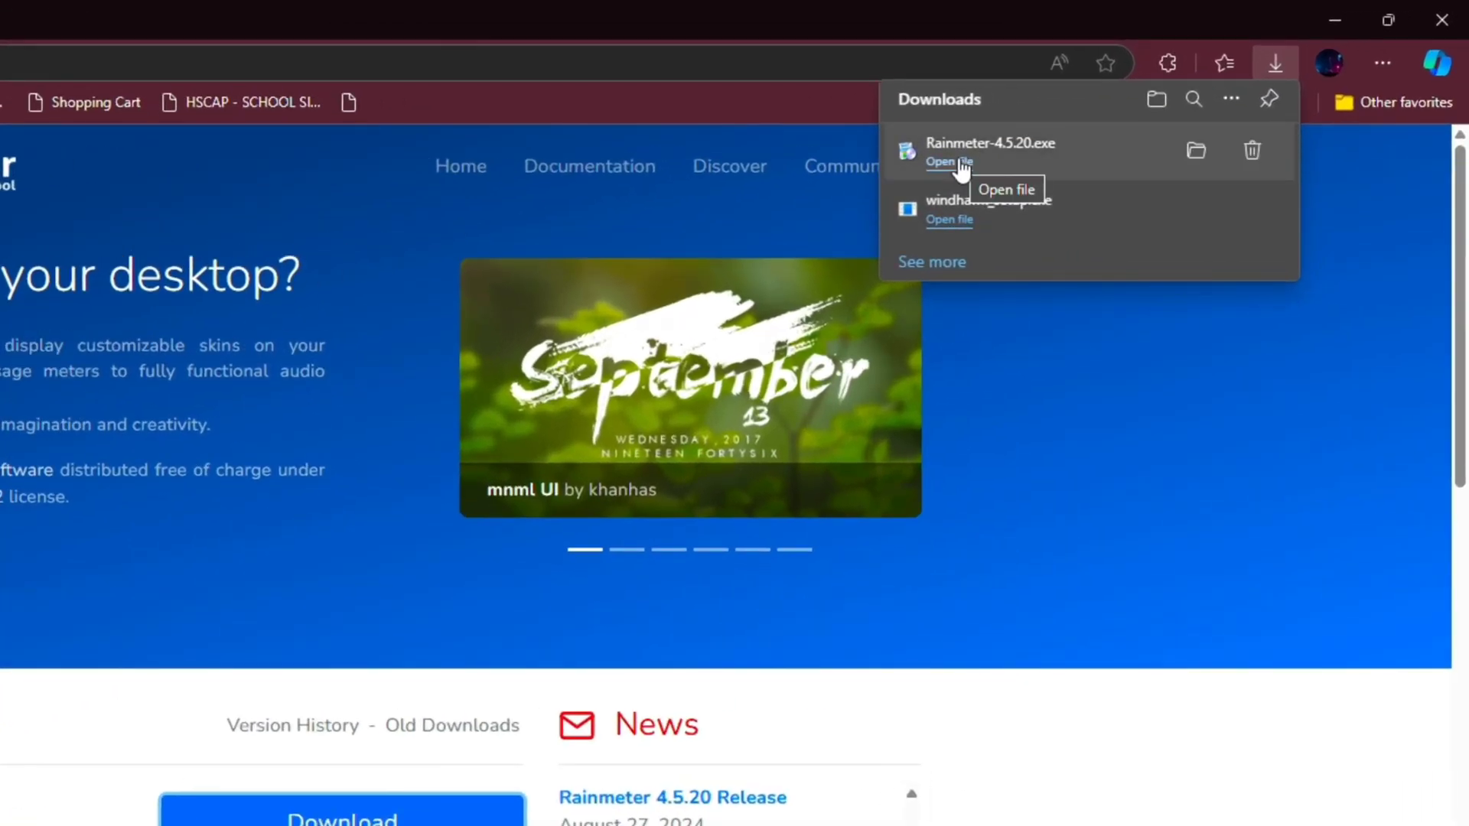
pyautogui.click(958, 163)
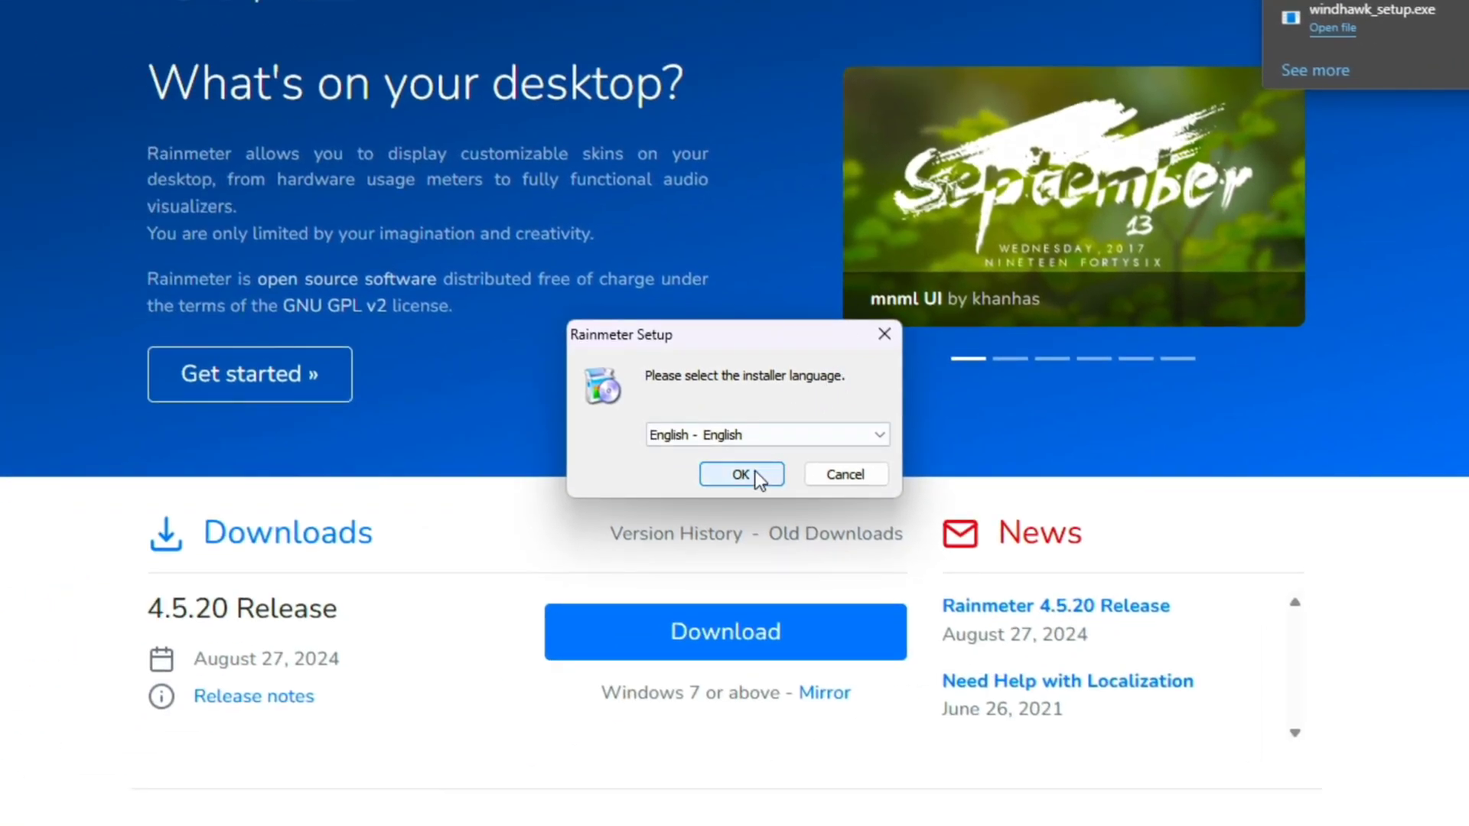
# - Run a Standard Rainmeter installation and finish with Run Rainmeter enabled
pyautogui.click(741, 475)
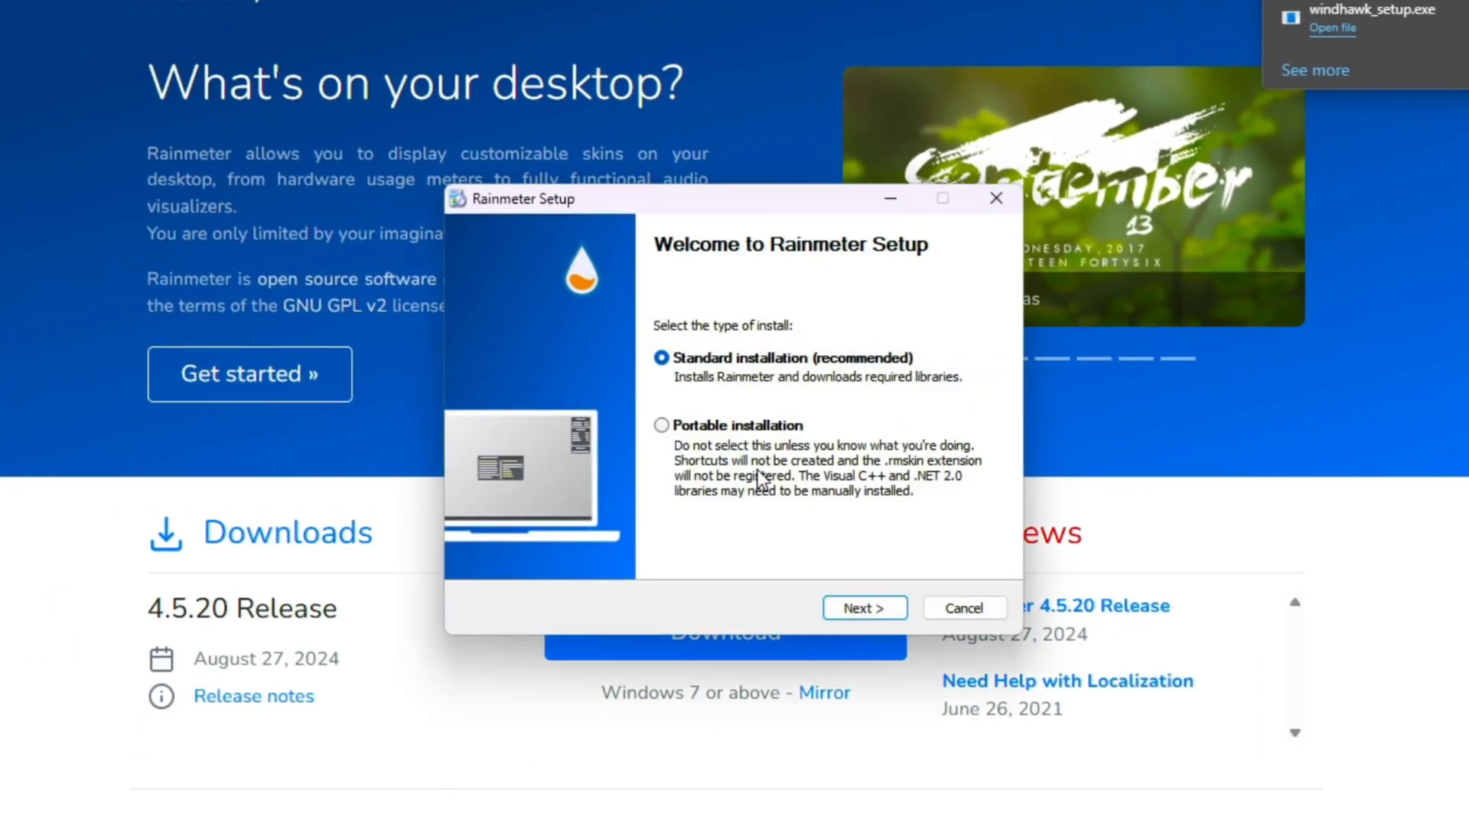
pyautogui.click(860, 605)
pyautogui.click(858, 607)
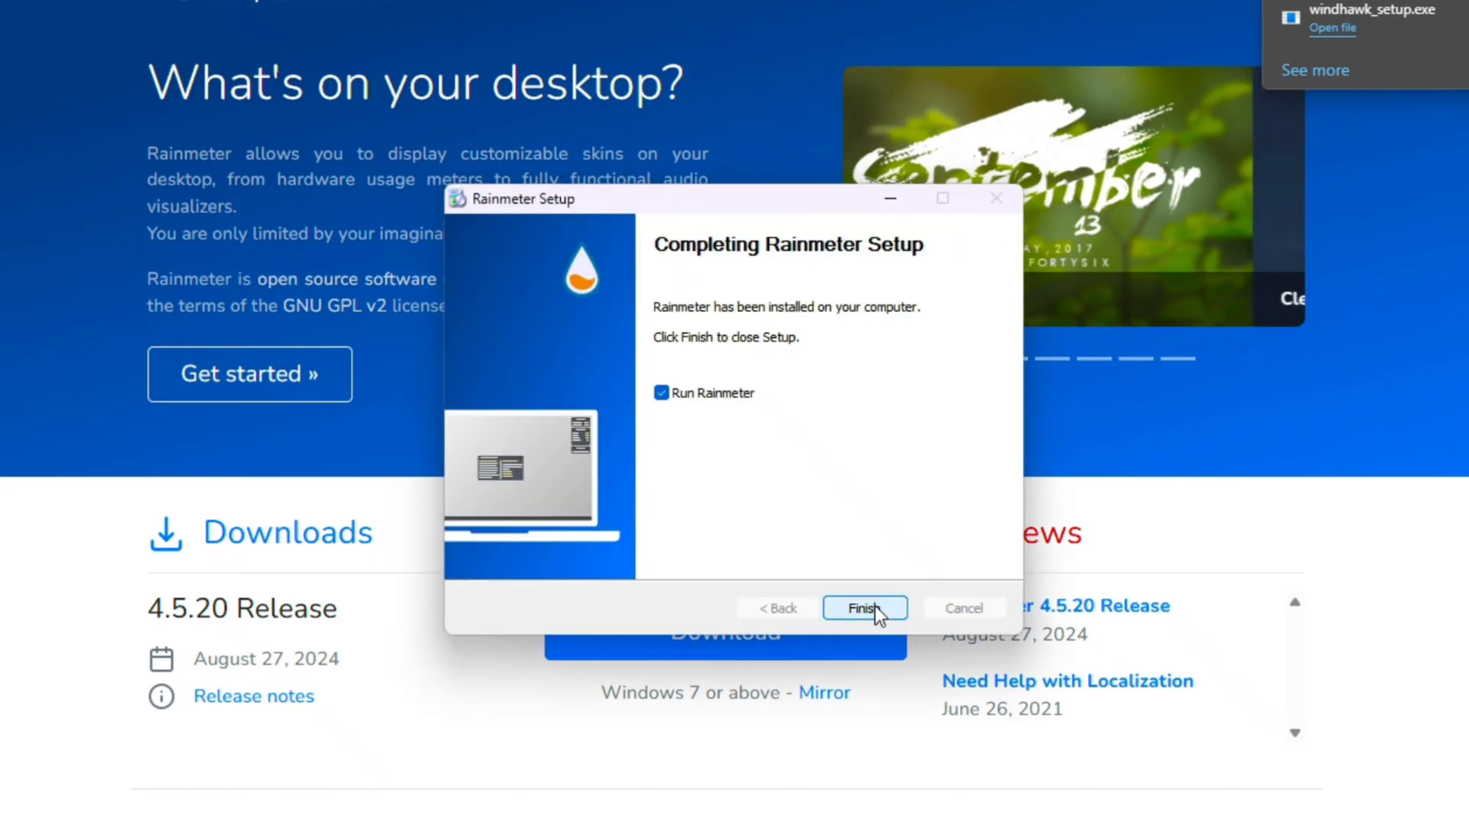
pyautogui.click(873, 608)
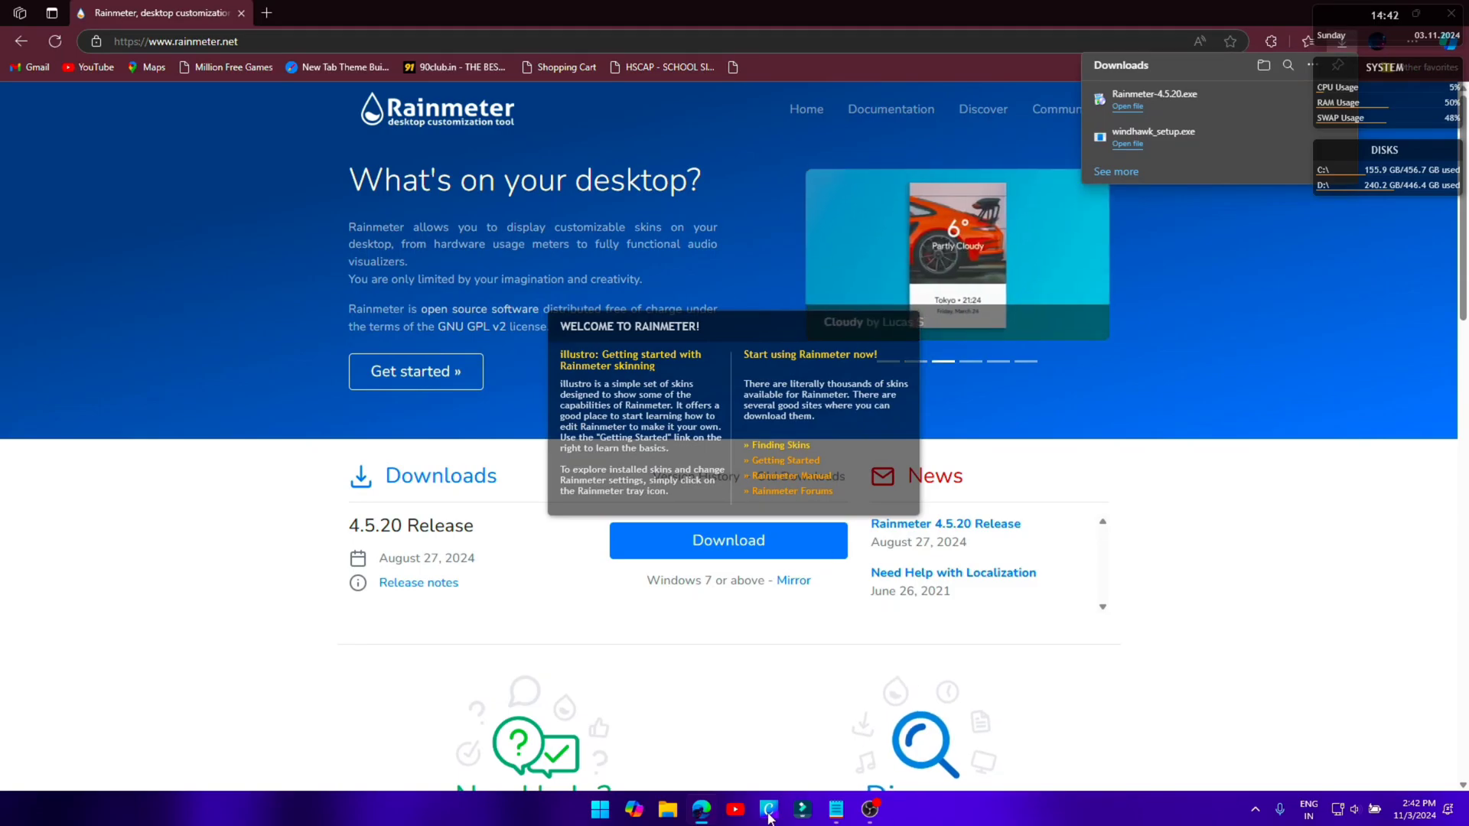
# - Open the VisualSkins website using the link saved in the customs.txt notes
pyautogui.click(837, 812)
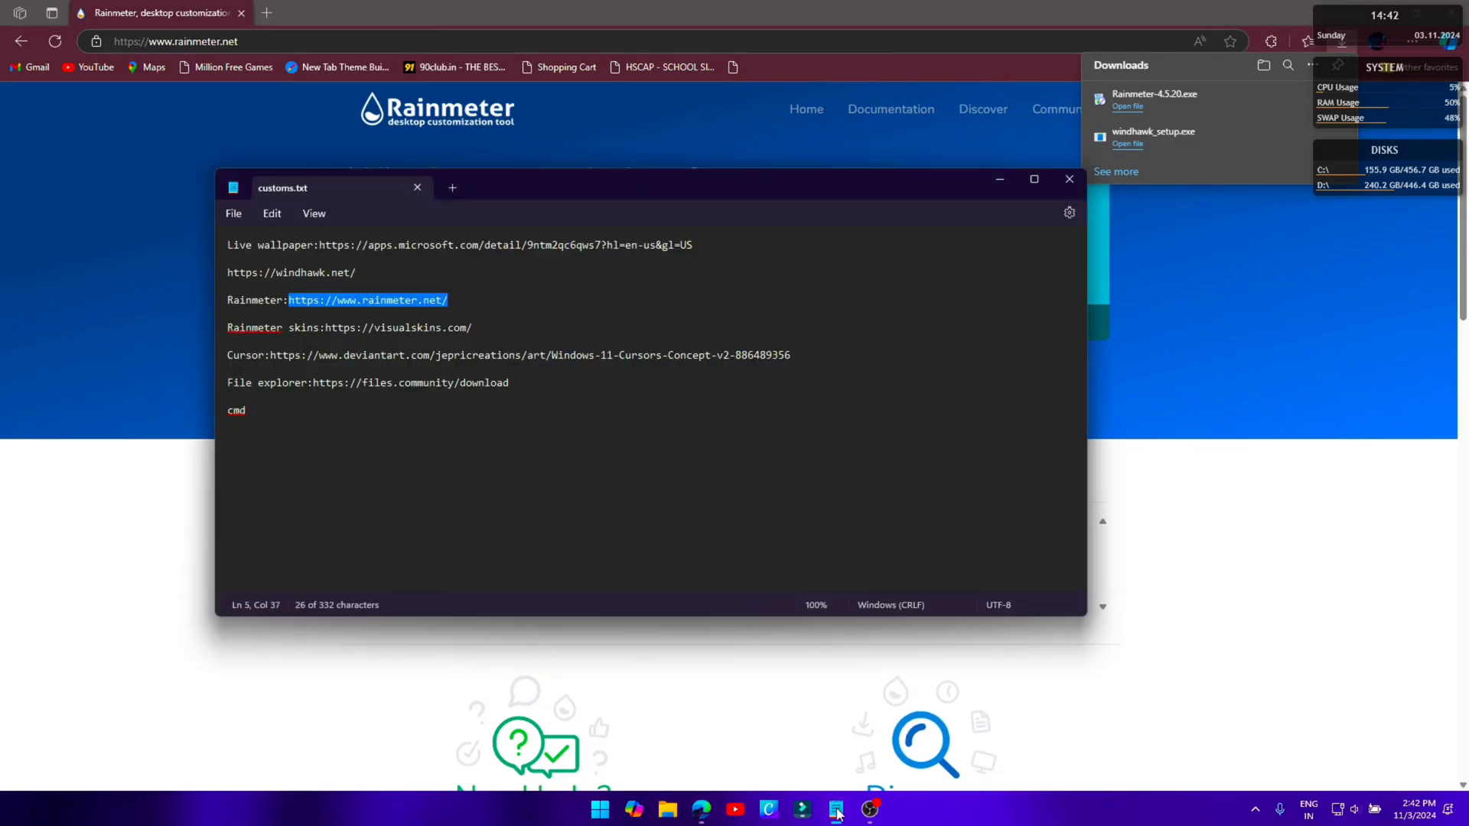
pyautogui.moveTo(484, 332); pyautogui.dragTo(291, 329)
pyautogui.hotkey('ctrl', 'c')
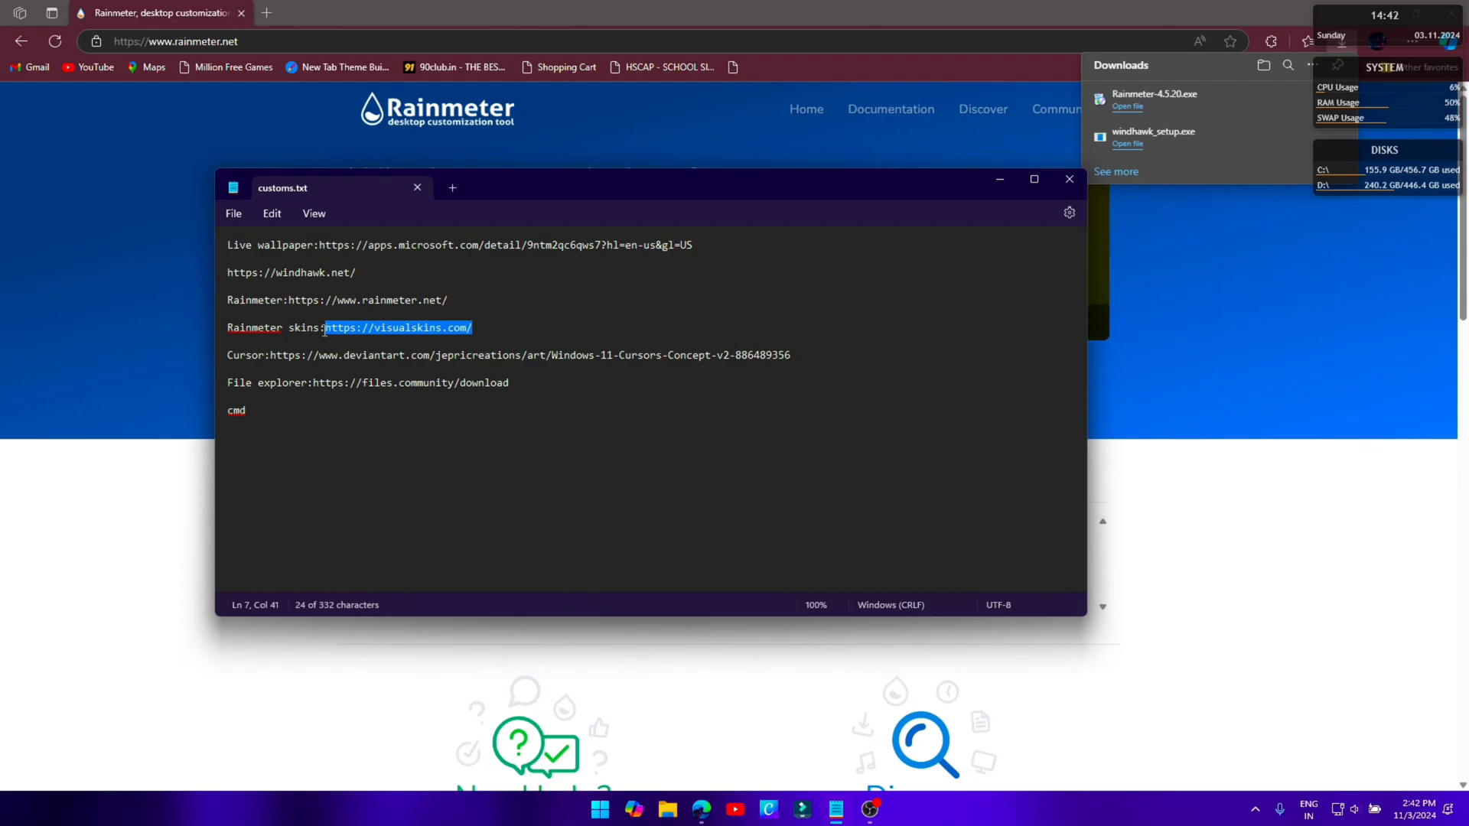
pyautogui.click(274, 34)
pyautogui.hotkey('ctrl', 'v')
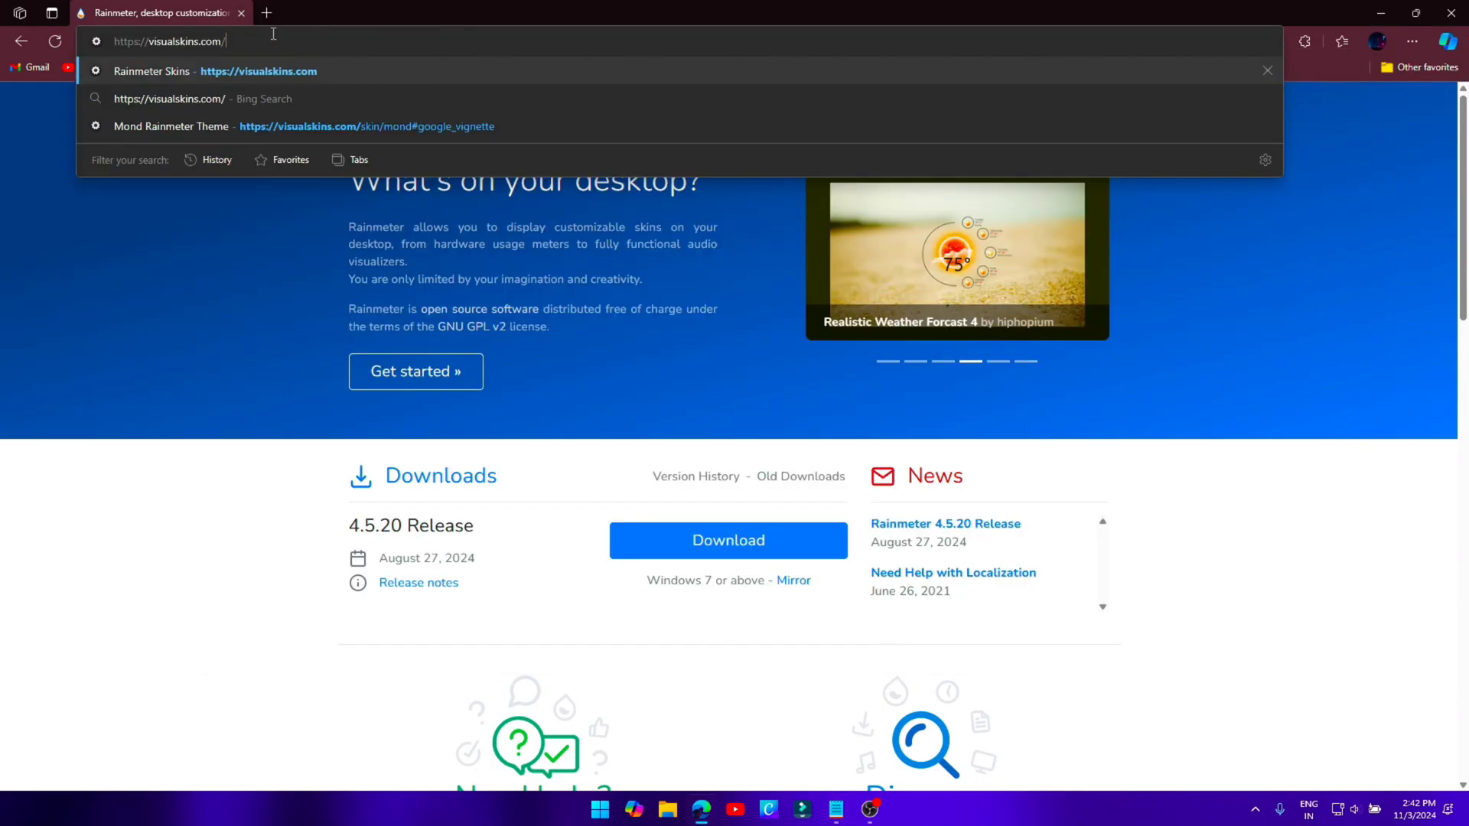
pyautogui.press('Return')
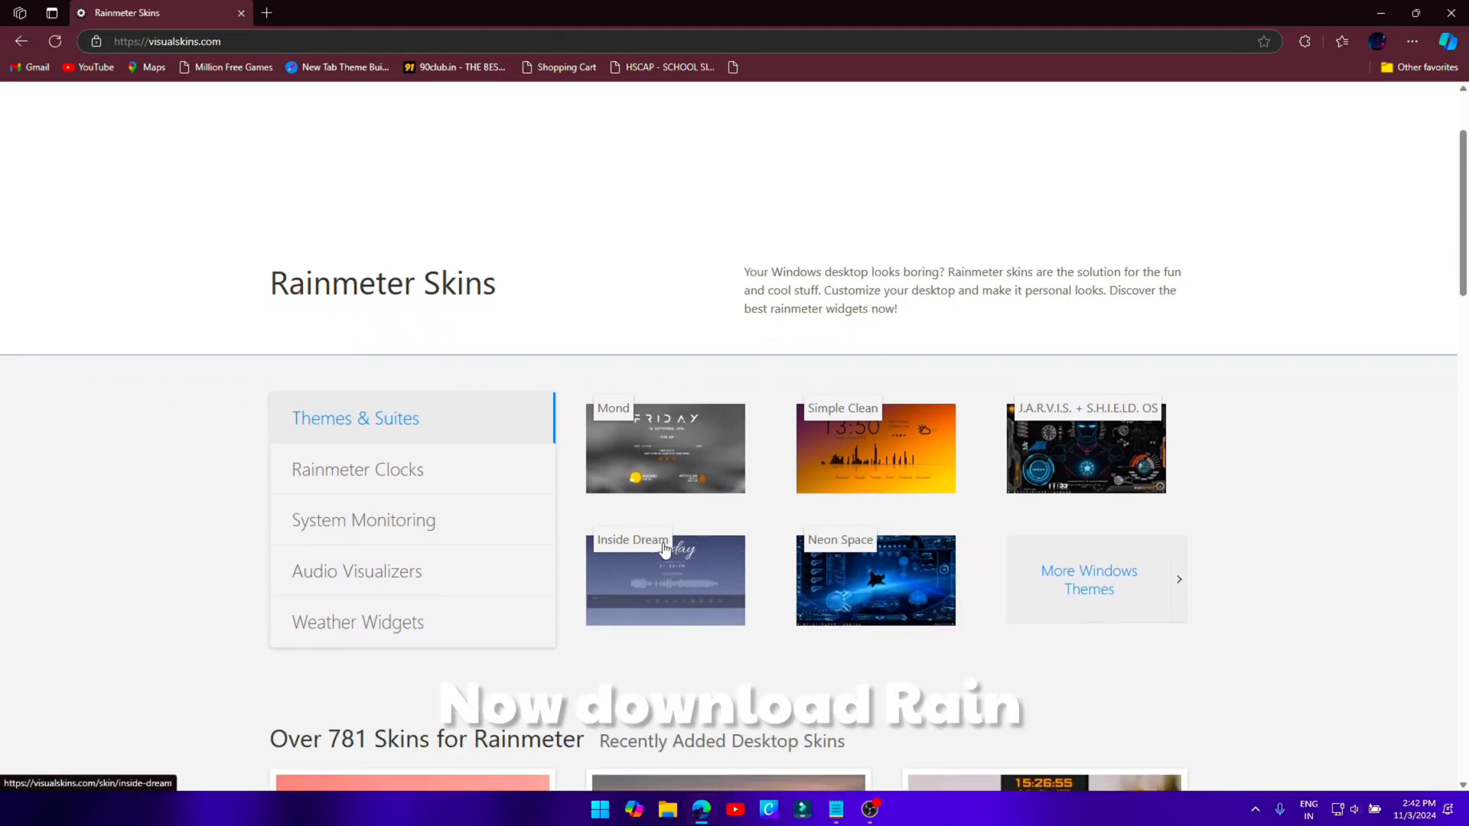
# - Download the Mond skin package (mond.rmskin) and install it into Rainmeter
pyautogui.click(691, 447)
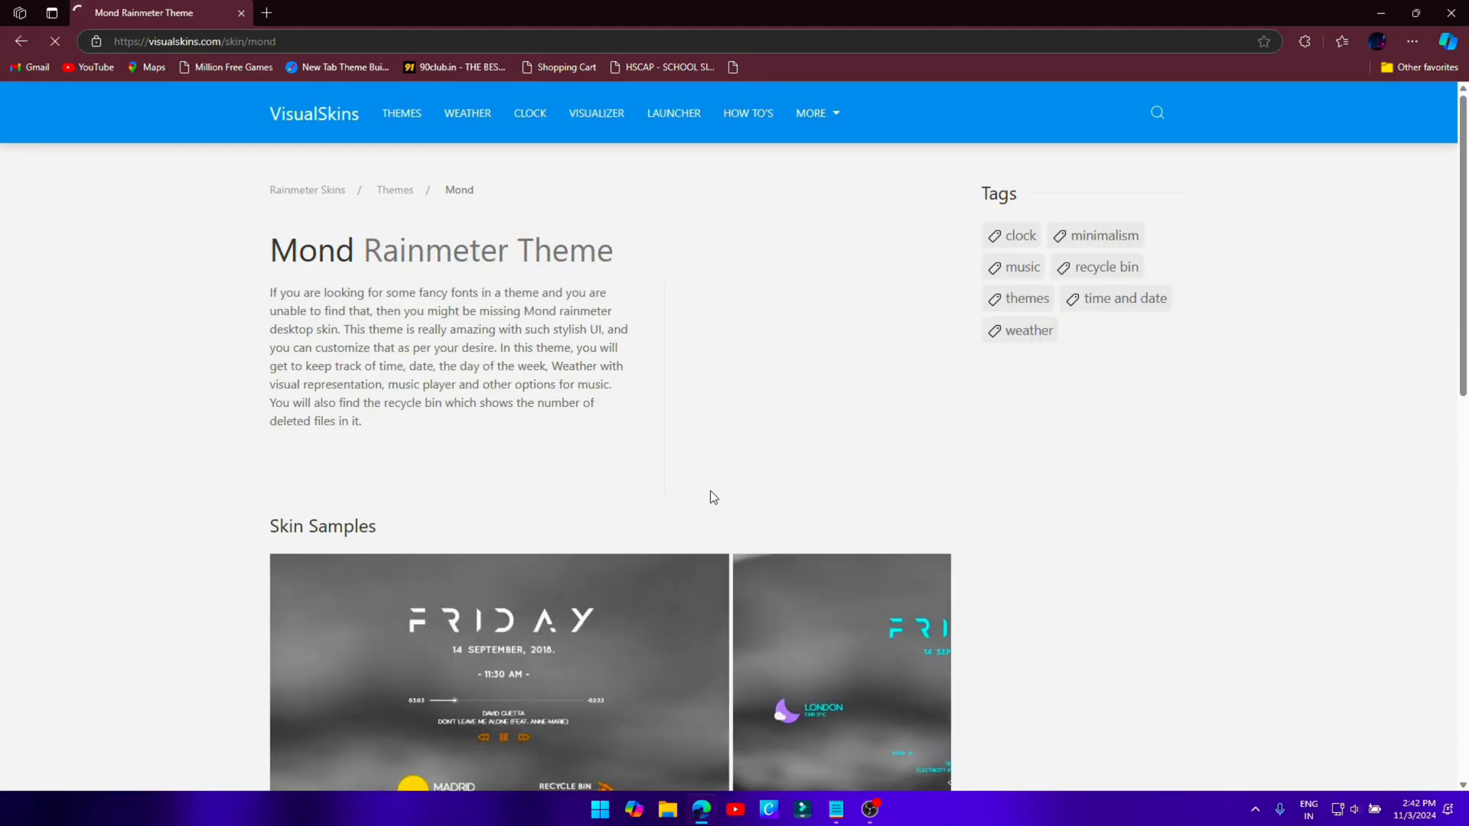
pyautogui.scroll(-7, 708, 495)
pyautogui.click(376, 495)
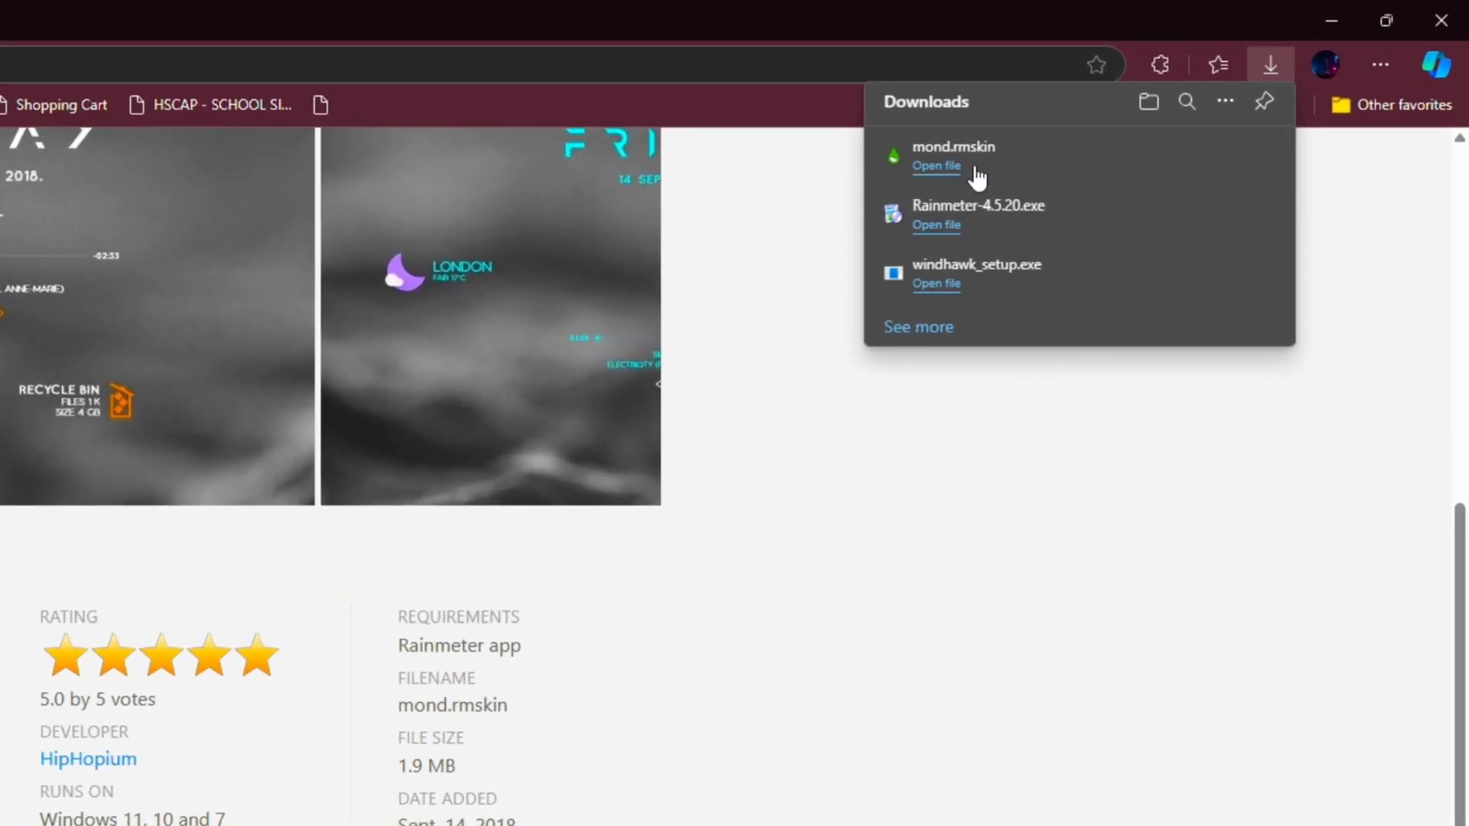
pyautogui.click(976, 186)
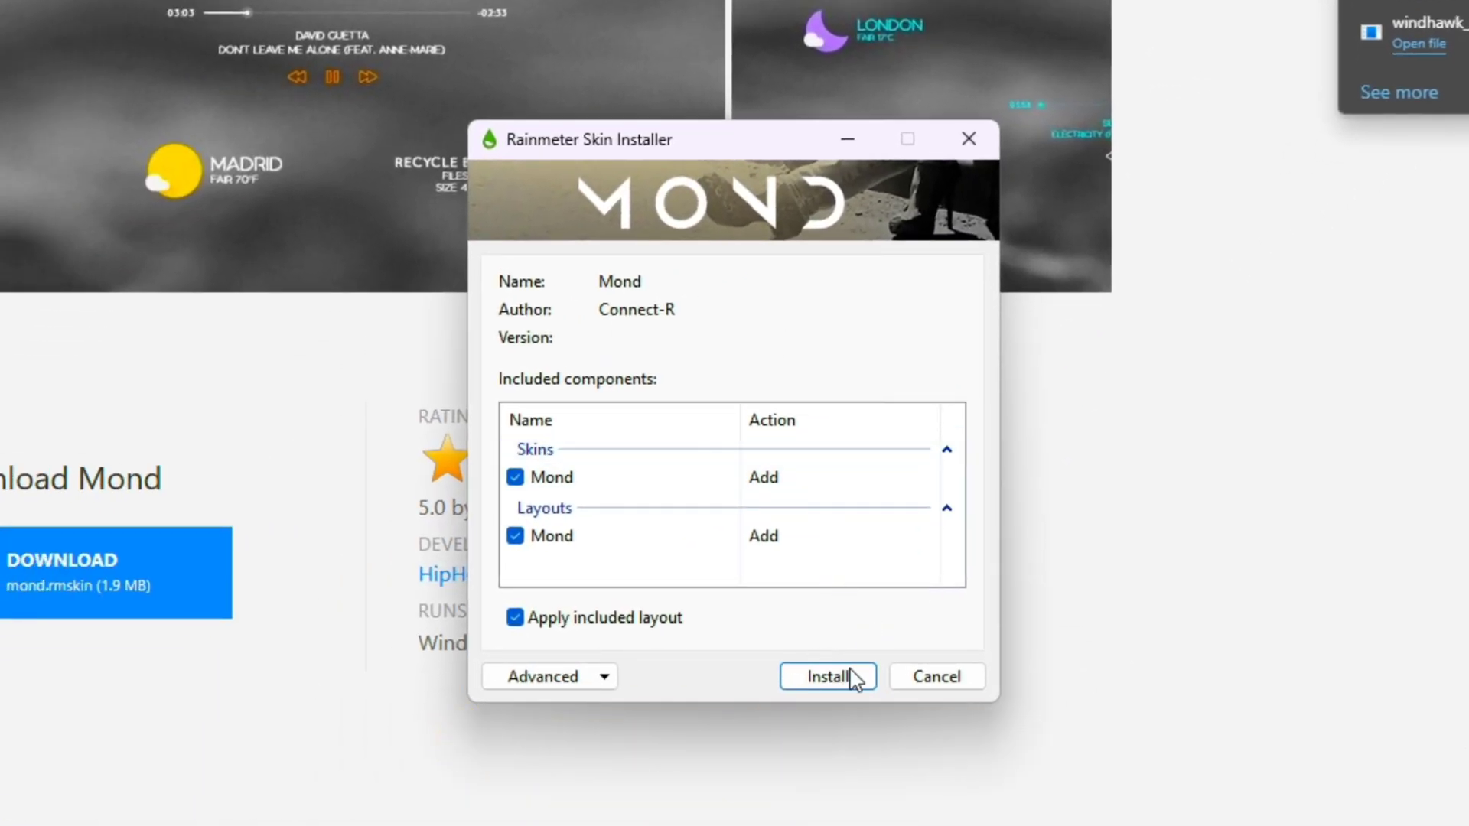
pyautogui.click(852, 678)
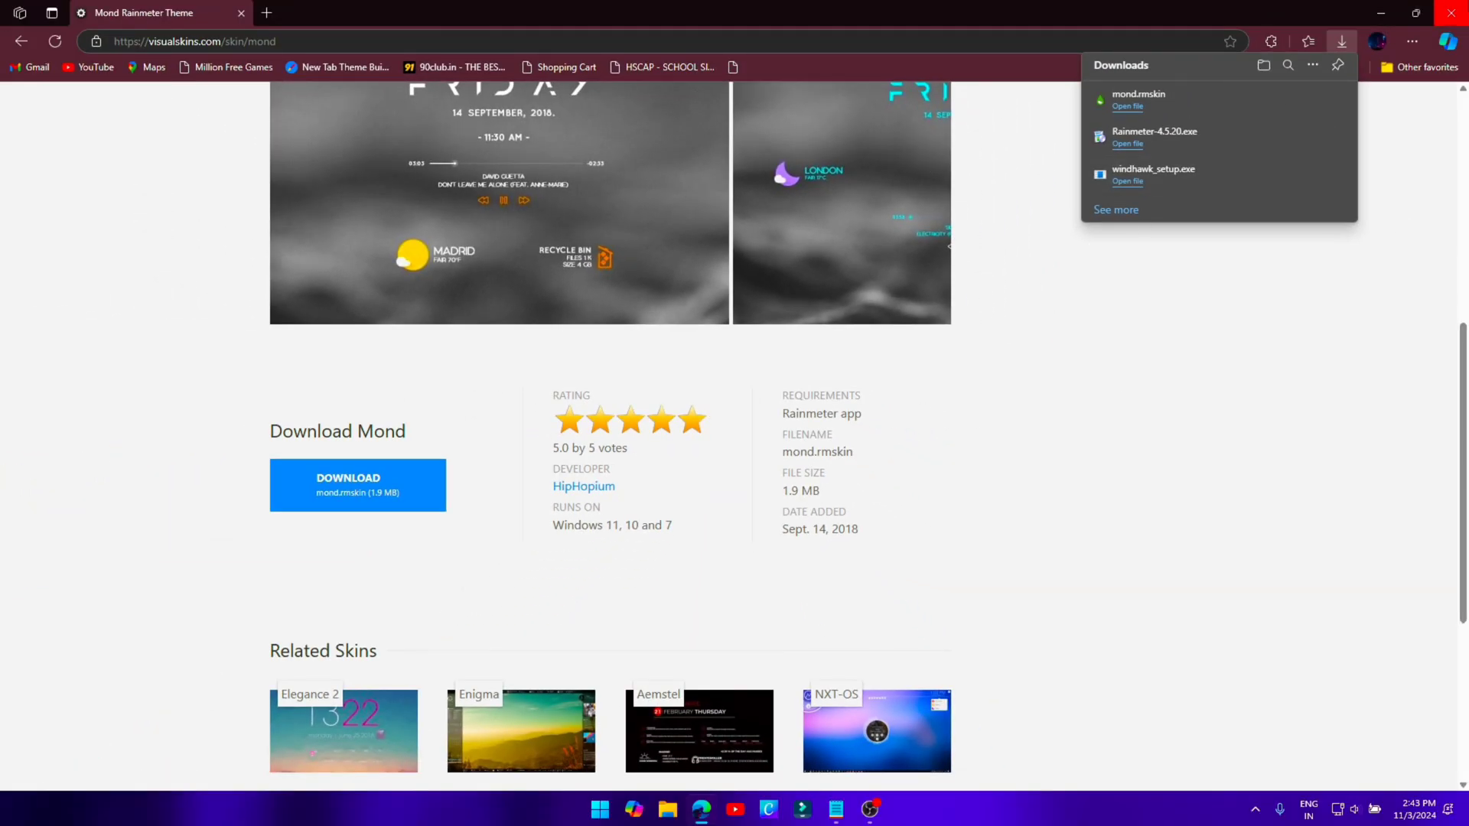
# - Close Edge and open Rainmeter's Manage window from its hidden tray icon
pyautogui.click(1451, 13)
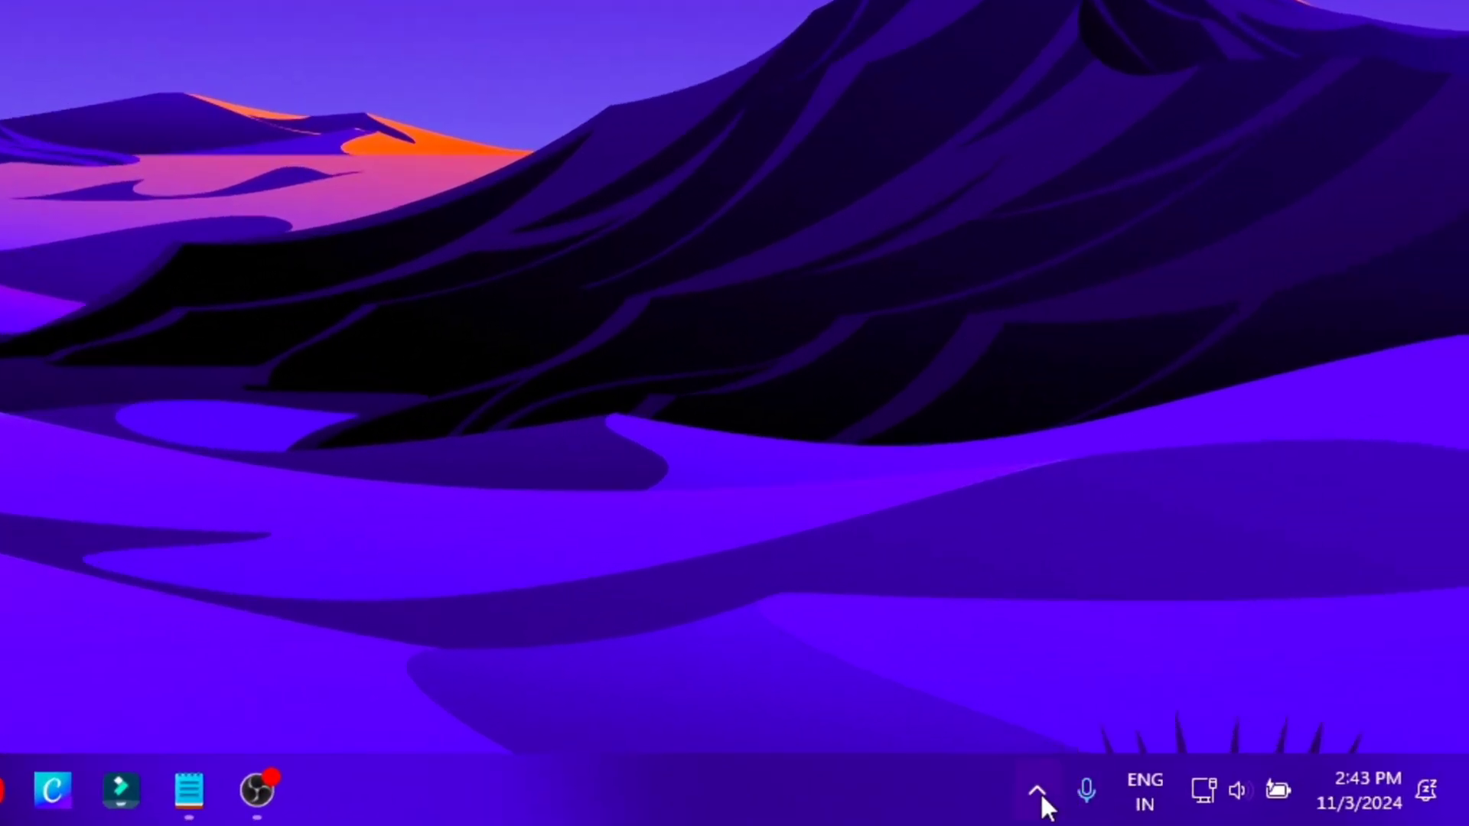
pyautogui.click(1256, 810)
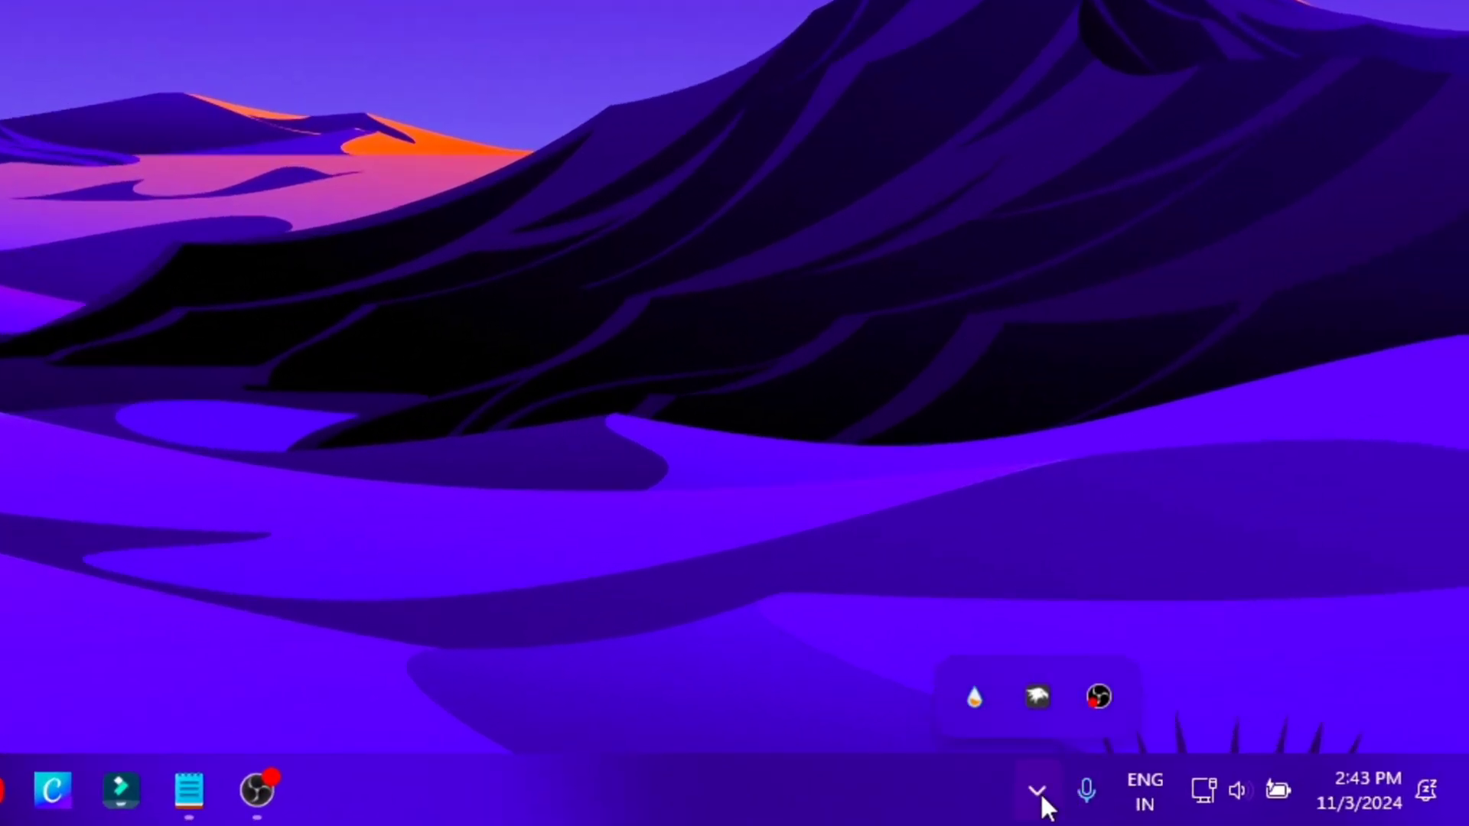
pyautogui.rightClick(974, 696)
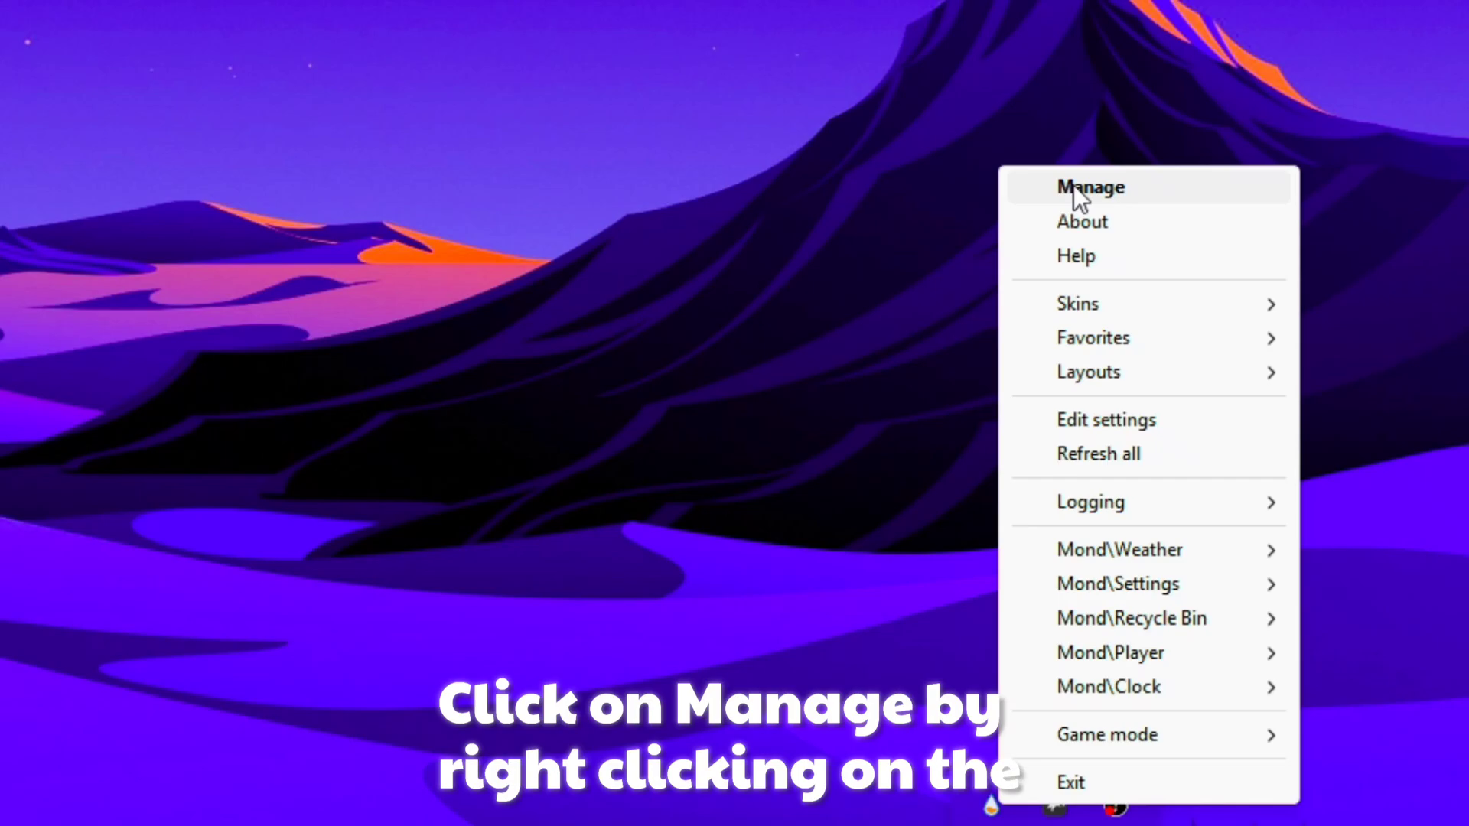
pyautogui.click(1072, 185)
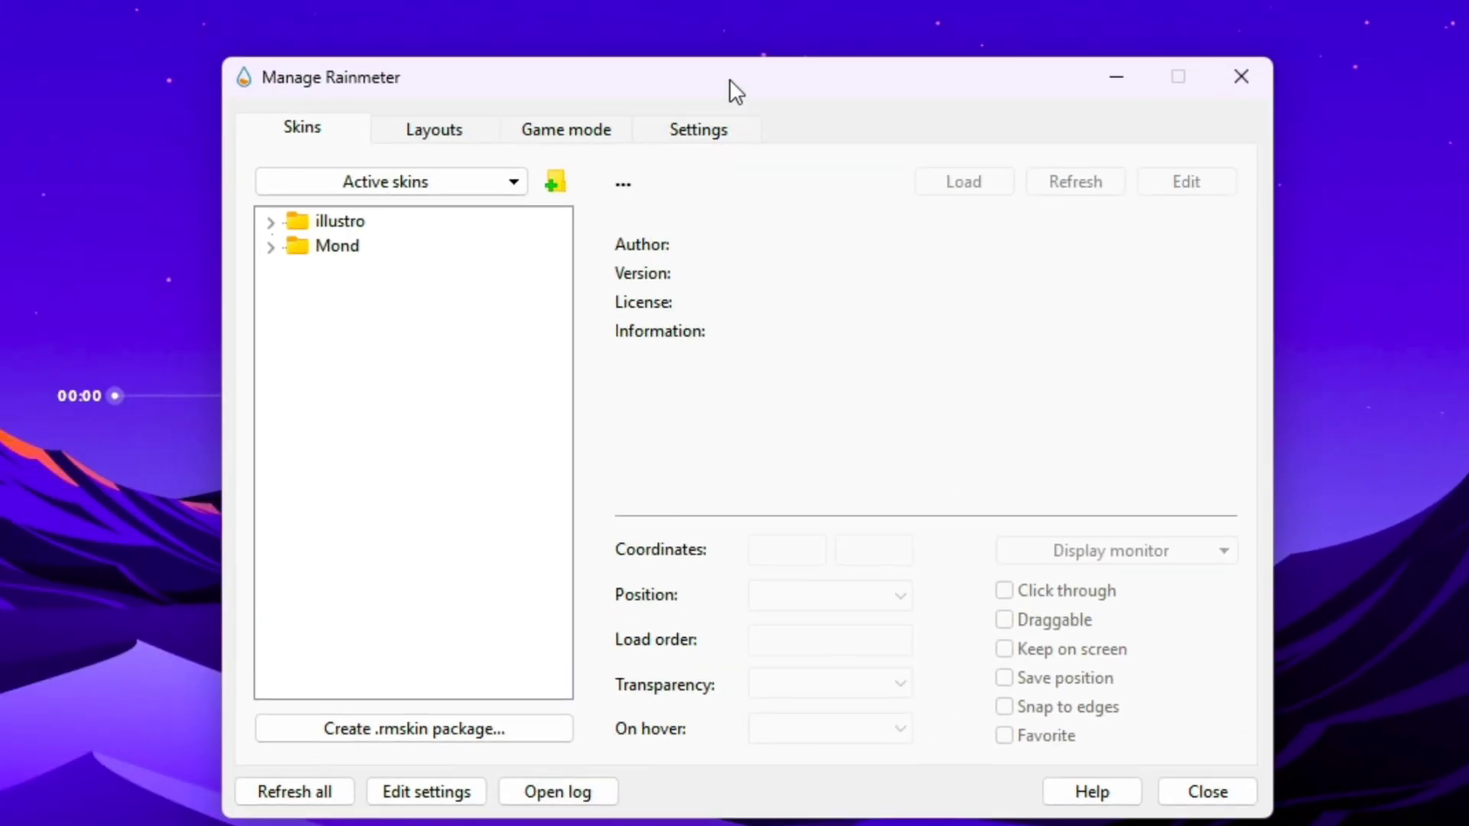
# - Rearrange the skin manager and Mond settings panel, then close the Mond settings panel
pyautogui.moveTo(734, 91); pyautogui.dragTo(950, 315)
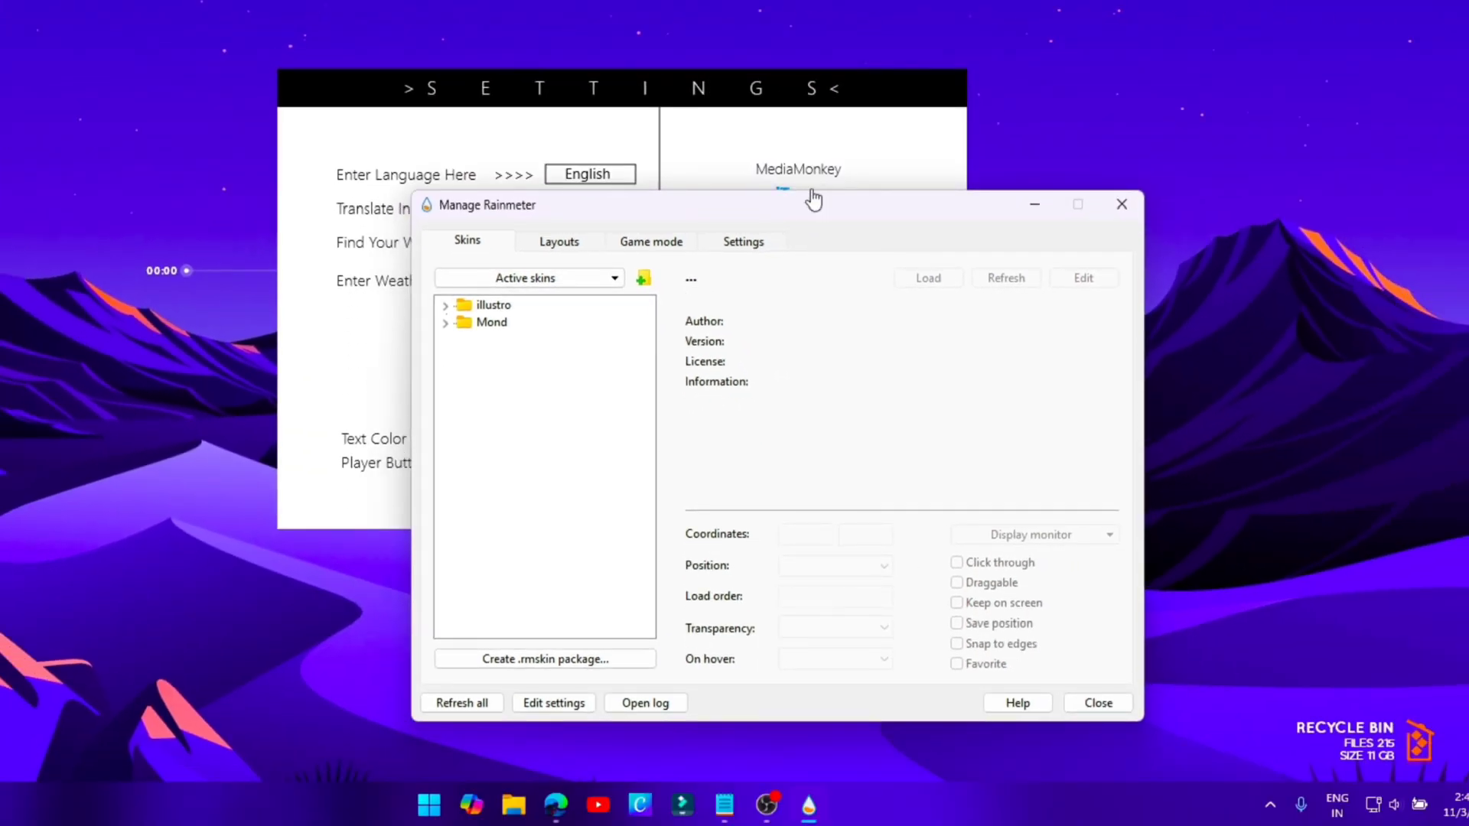
pyautogui.click(445, 306)
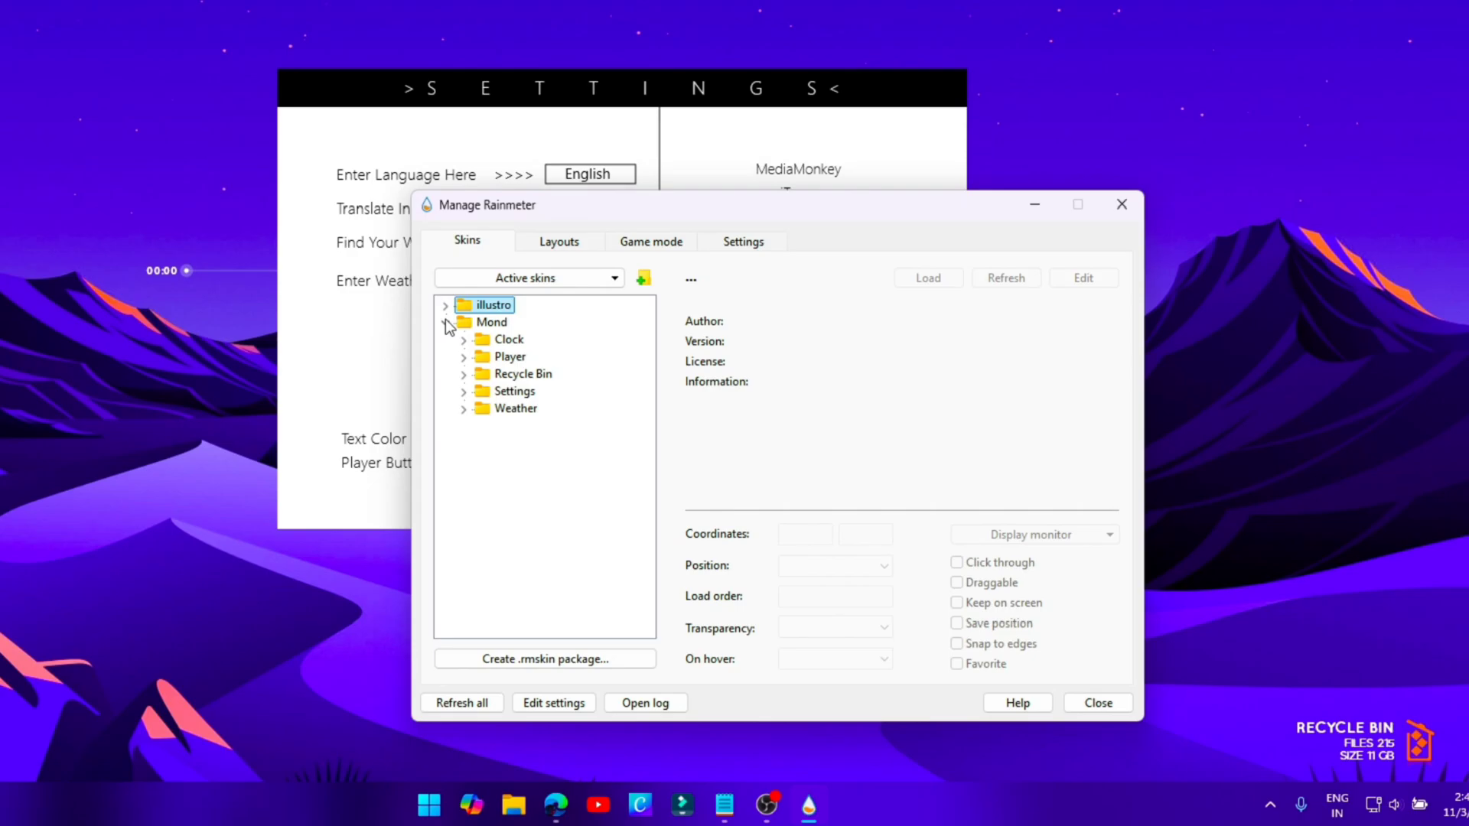
pyautogui.click(446, 307)
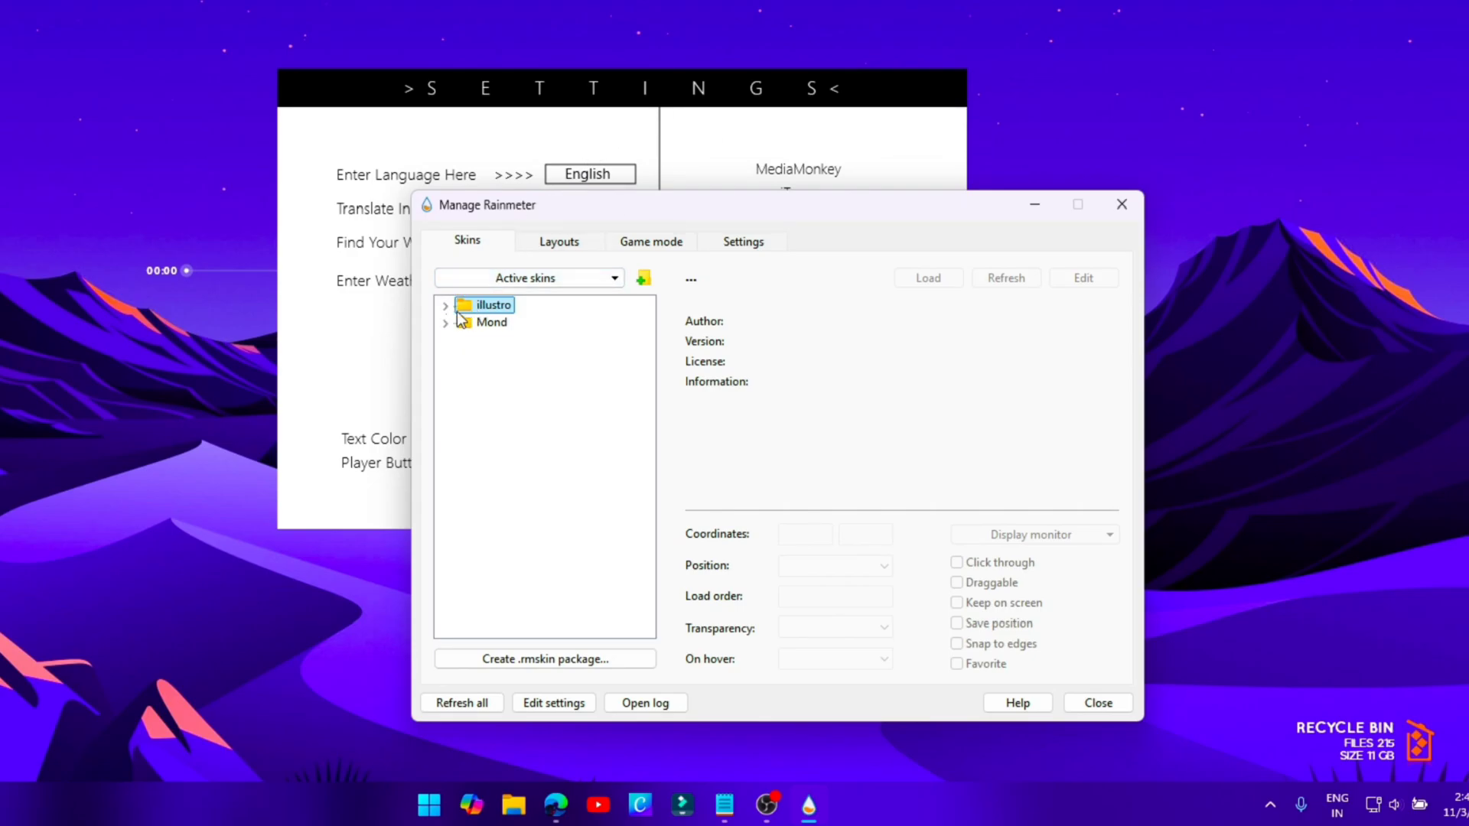
pyautogui.moveTo(551, 81); pyautogui.dragTo(636, 81)
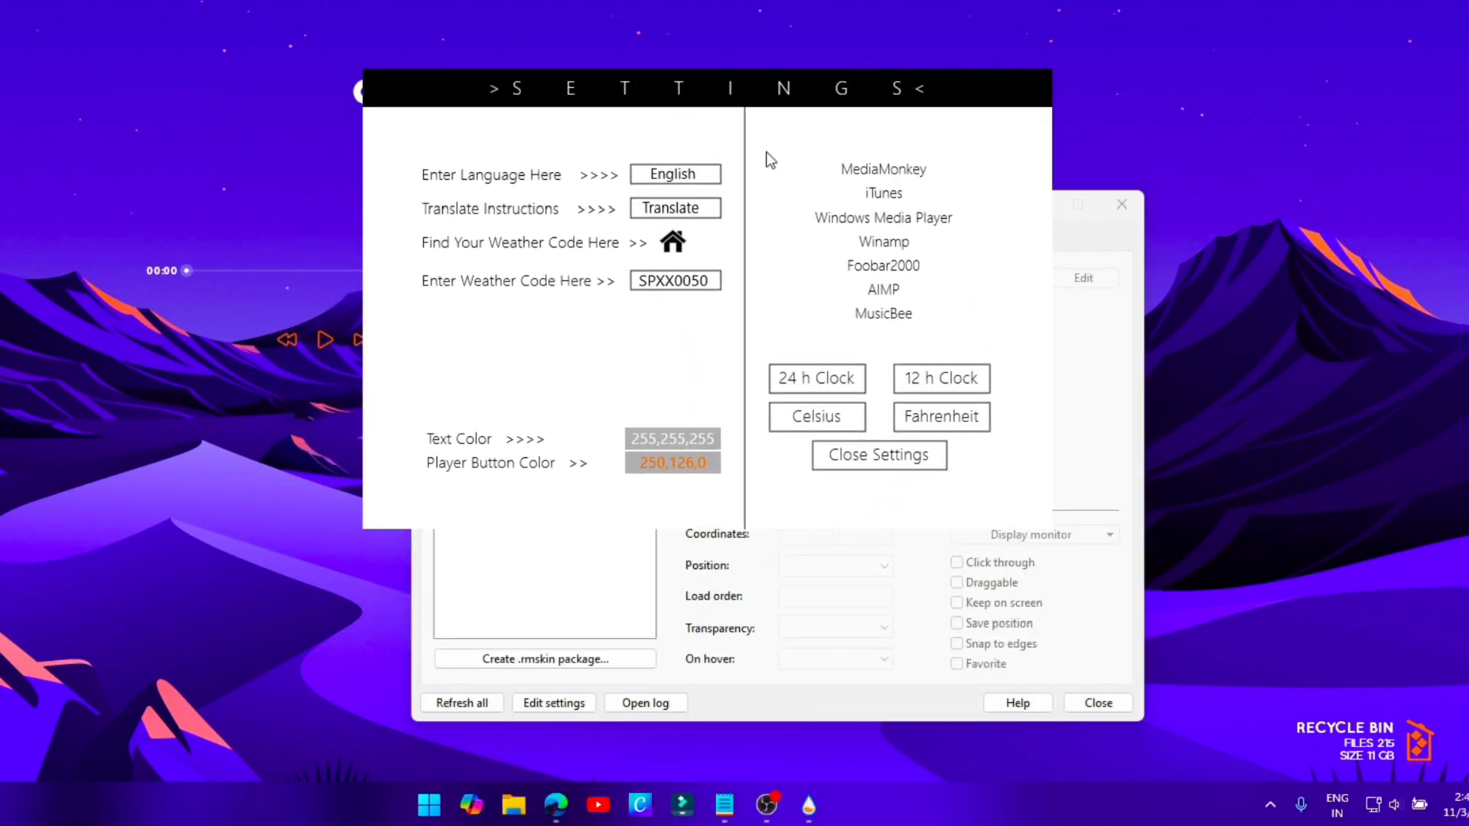
pyautogui.click(1062, 226)
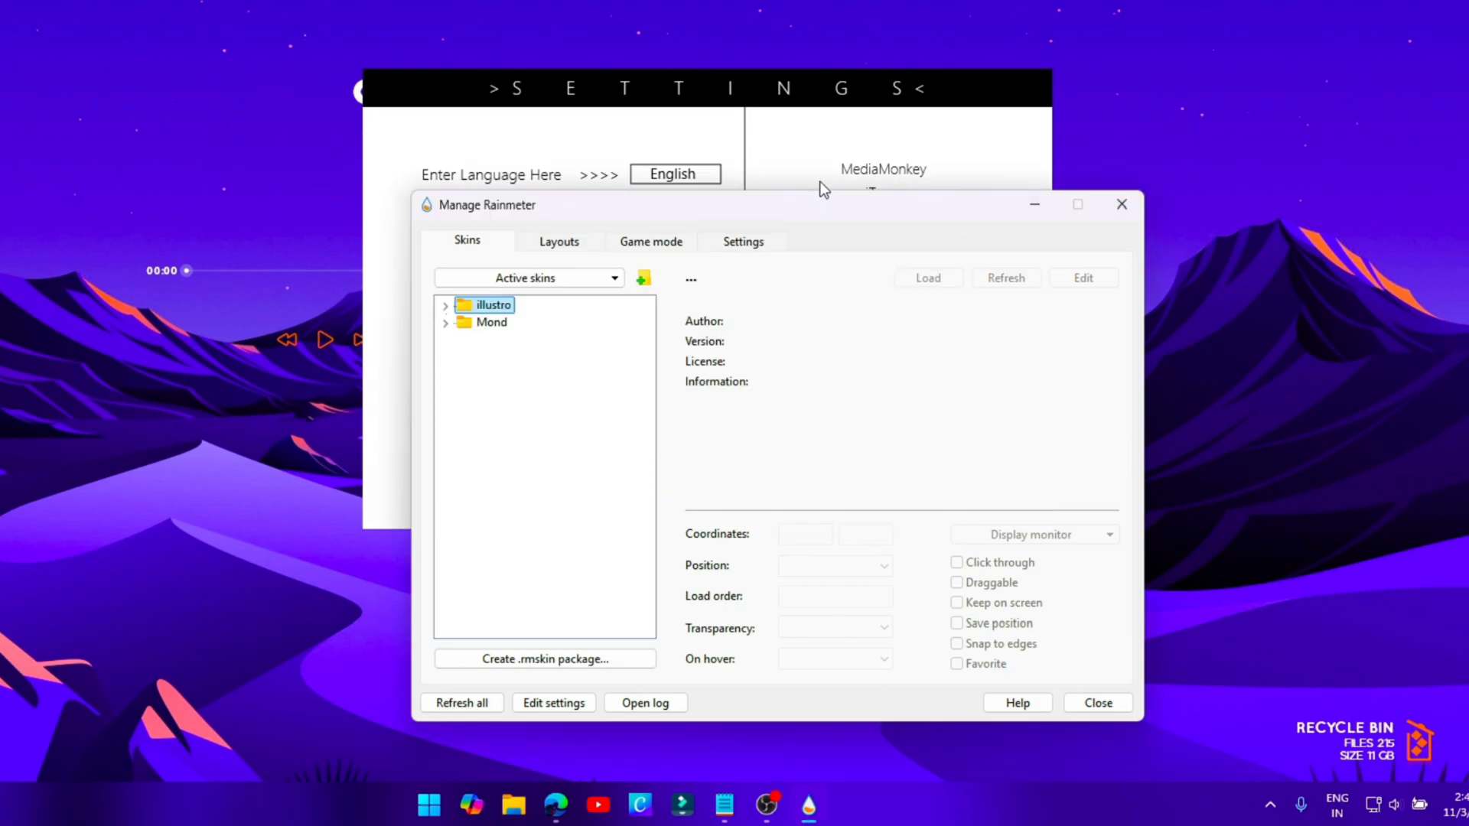
pyautogui.click(800, 88)
pyautogui.click(893, 466)
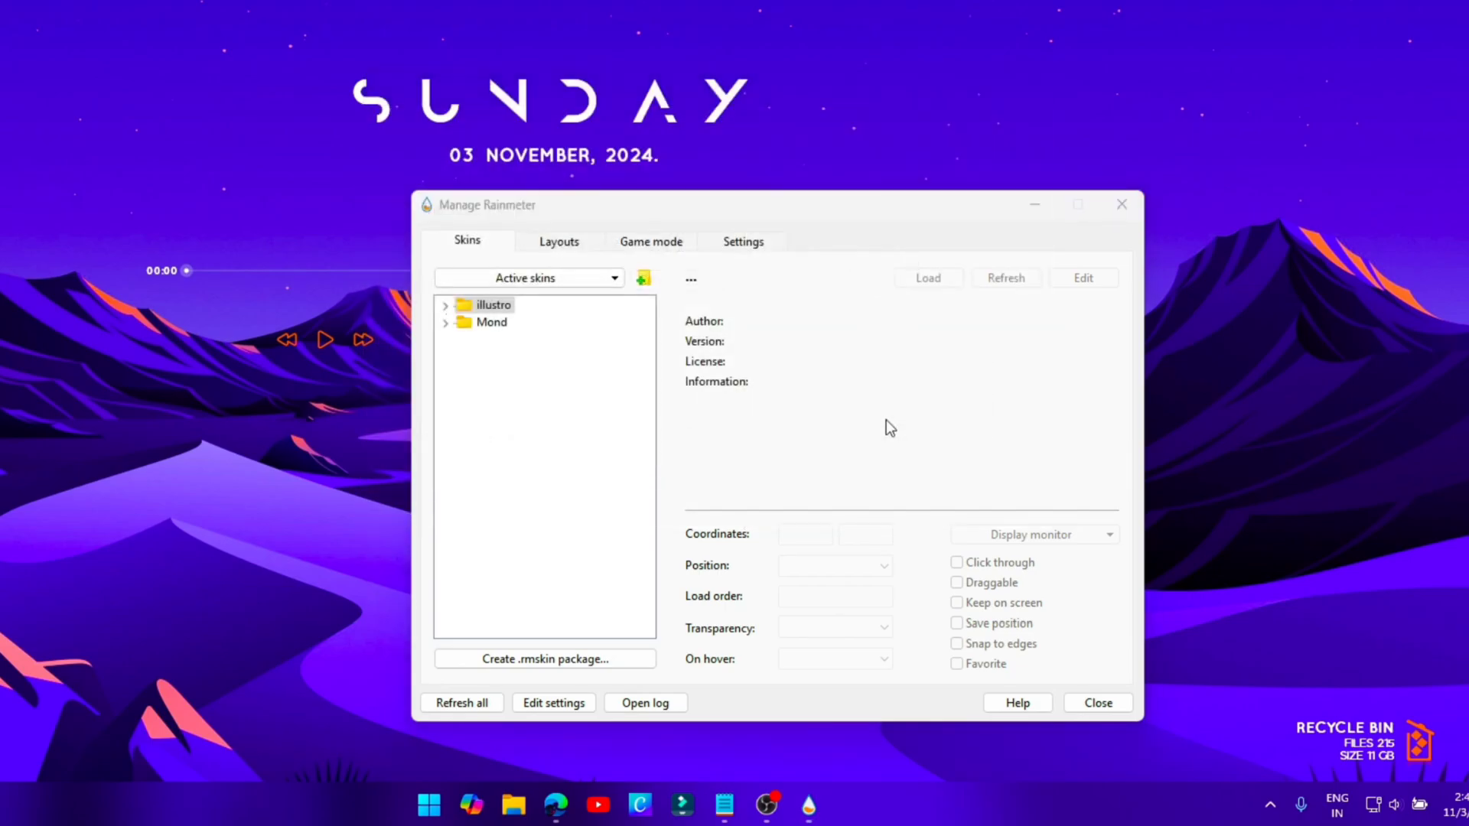
pyautogui.moveTo(811, 208); pyautogui.dragTo(1009, 182)
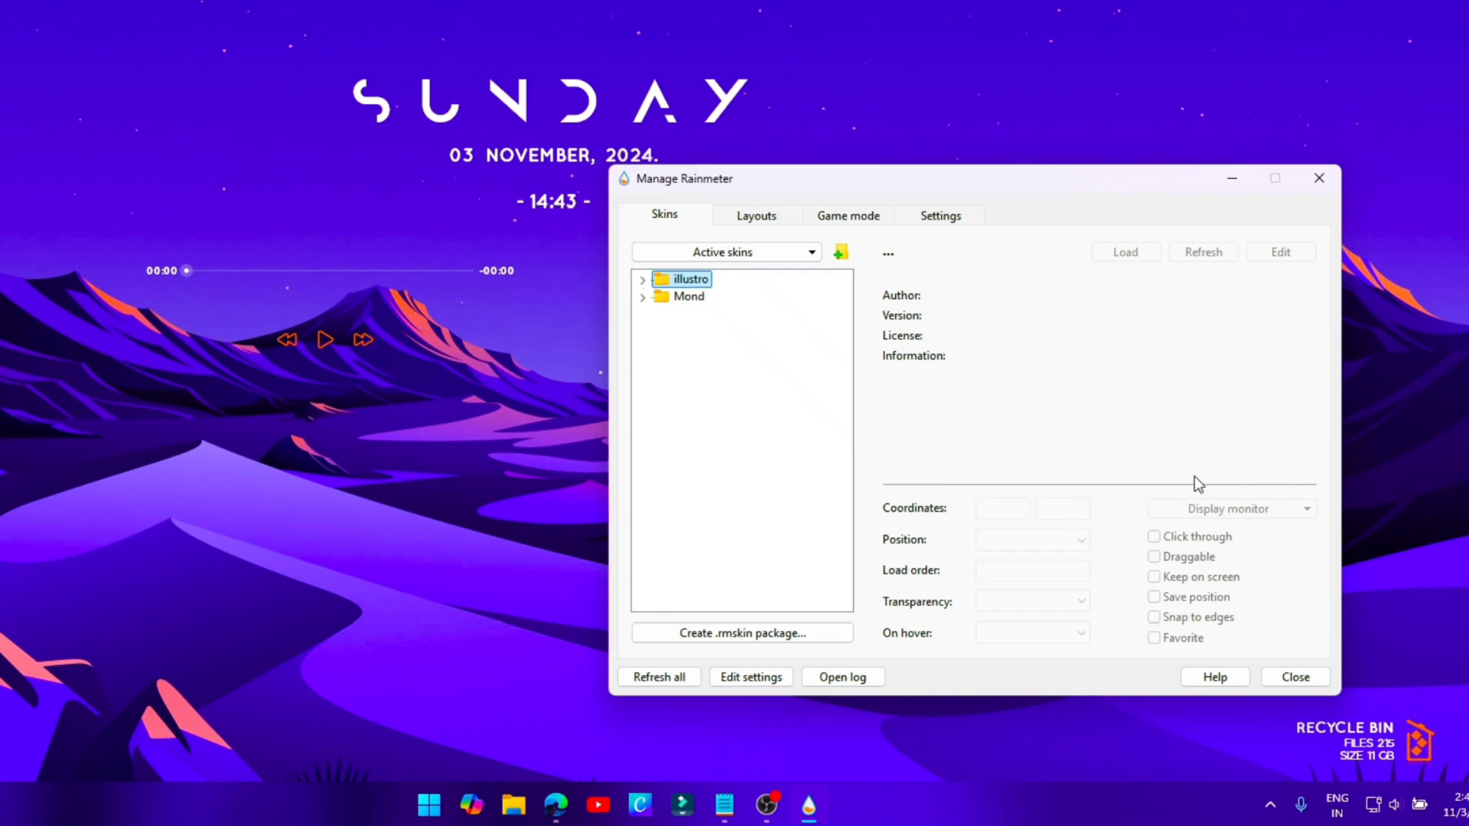
# - Unload Mond's Player.ini and Recycle Bin.ini skins in Manage Rainmeter
pyautogui.click(642, 297)
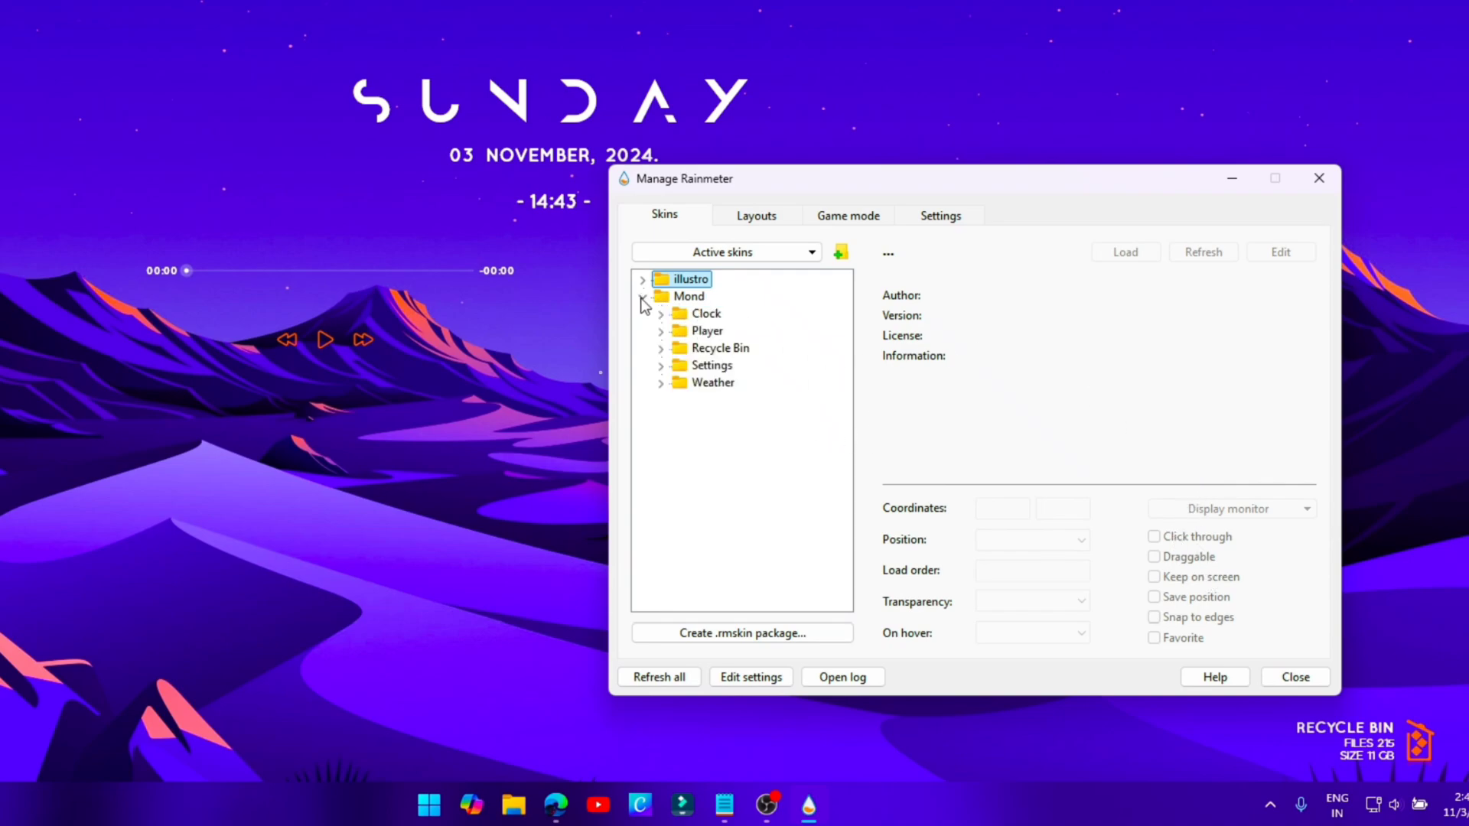
pyautogui.click(661, 332)
pyautogui.rightClick(744, 354)
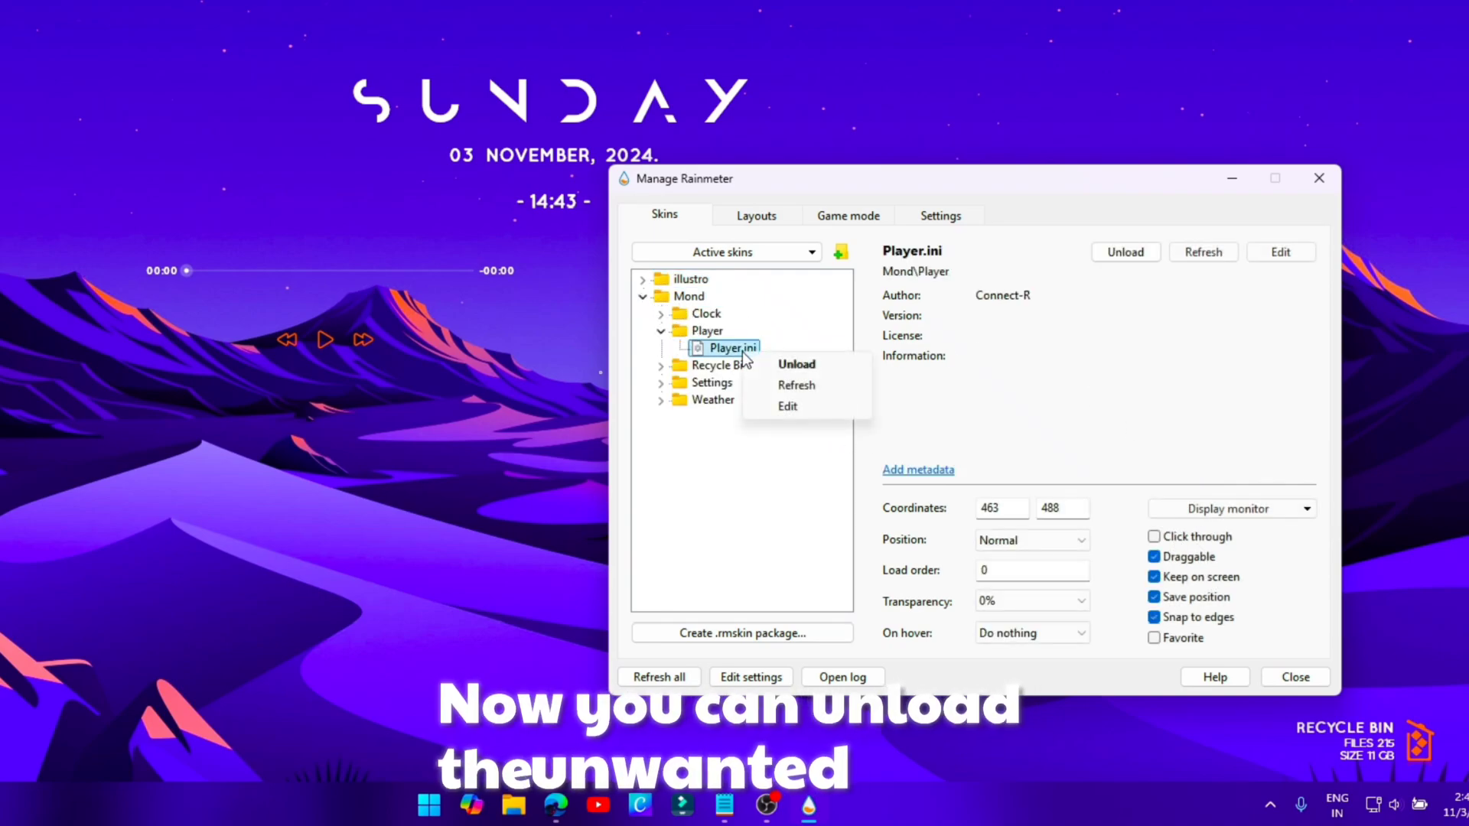
pyautogui.click(784, 362)
pyautogui.click(661, 366)
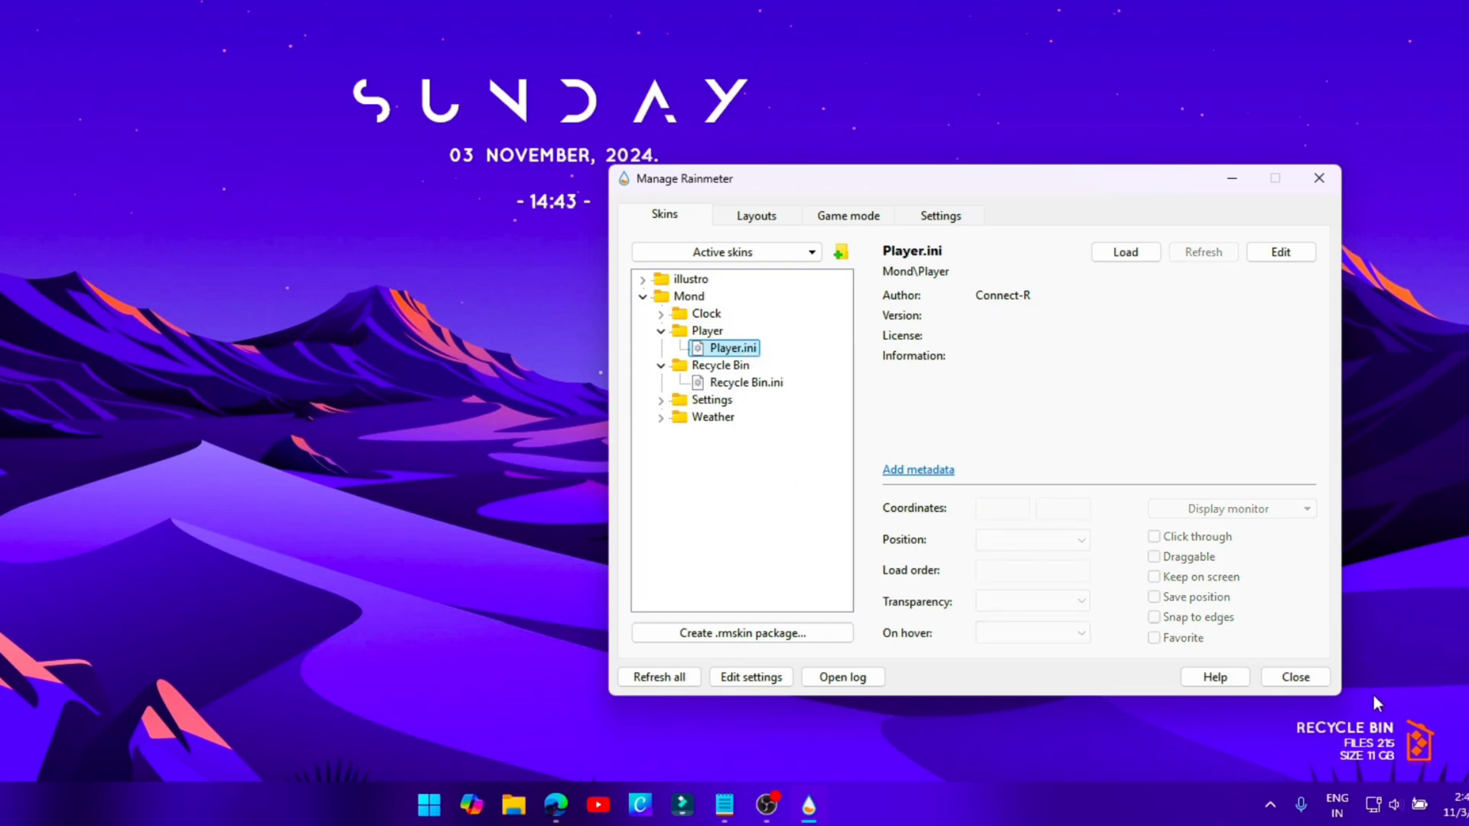
pyautogui.rightClick(722, 354)
pyautogui.click(703, 381)
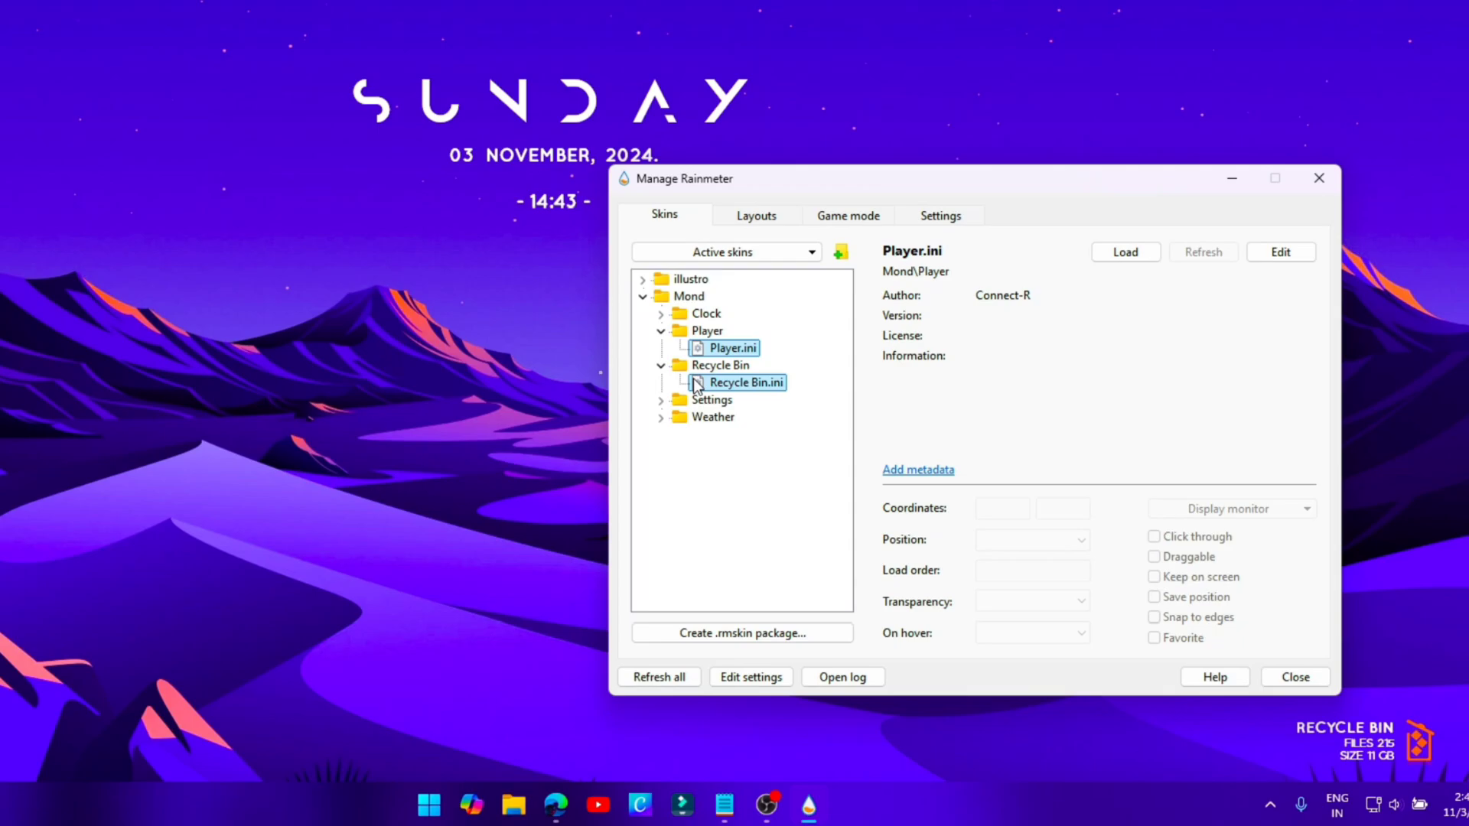
pyautogui.rightClick(697, 381)
pyautogui.click(737, 392)
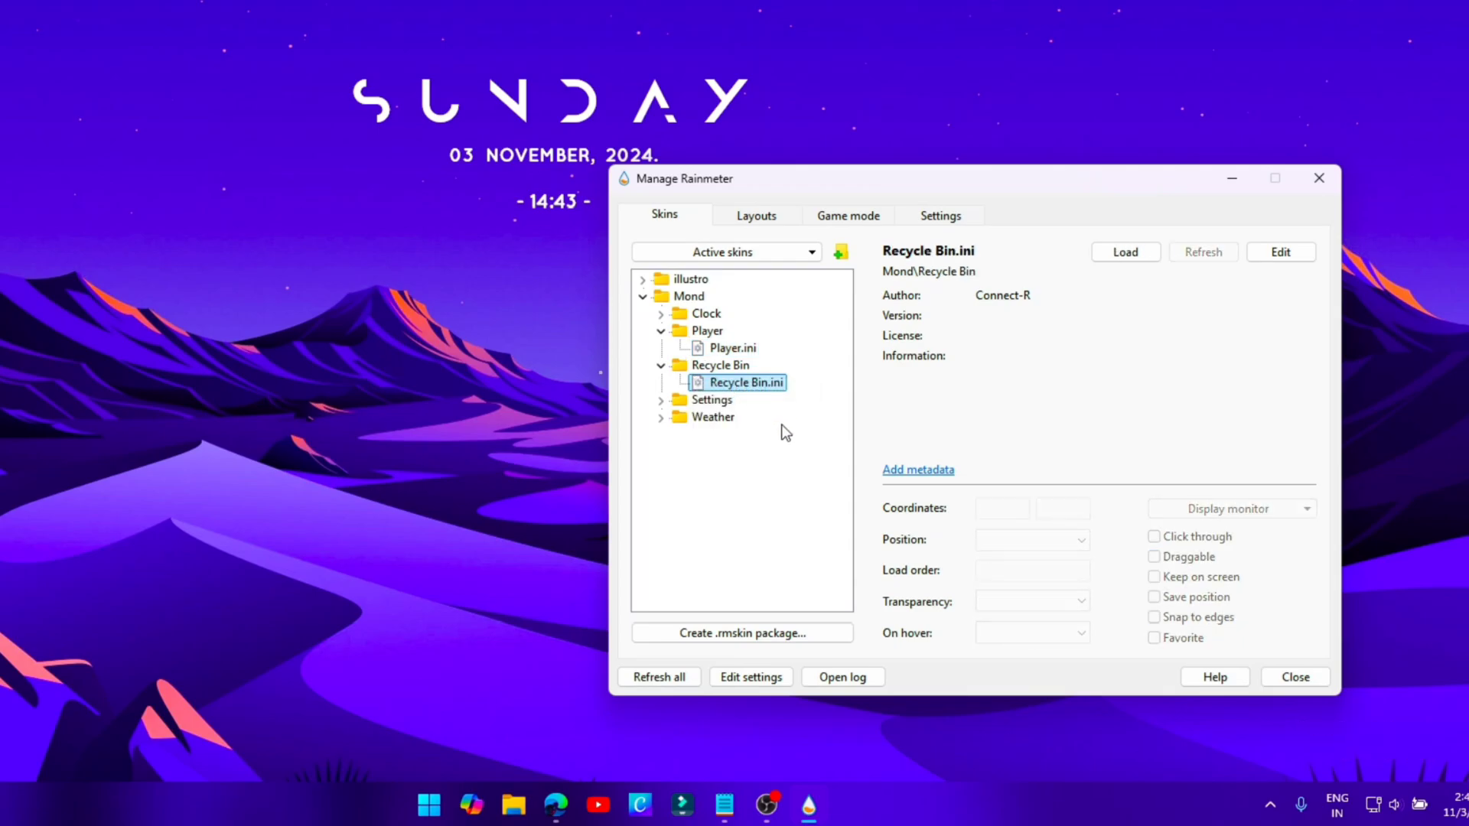
# - Unload Mond's Weather.ini skin, leaving the date and clock on the desktop
pyautogui.click(661, 418)
pyautogui.click(735, 436)
pyautogui.rightClick(734, 436)
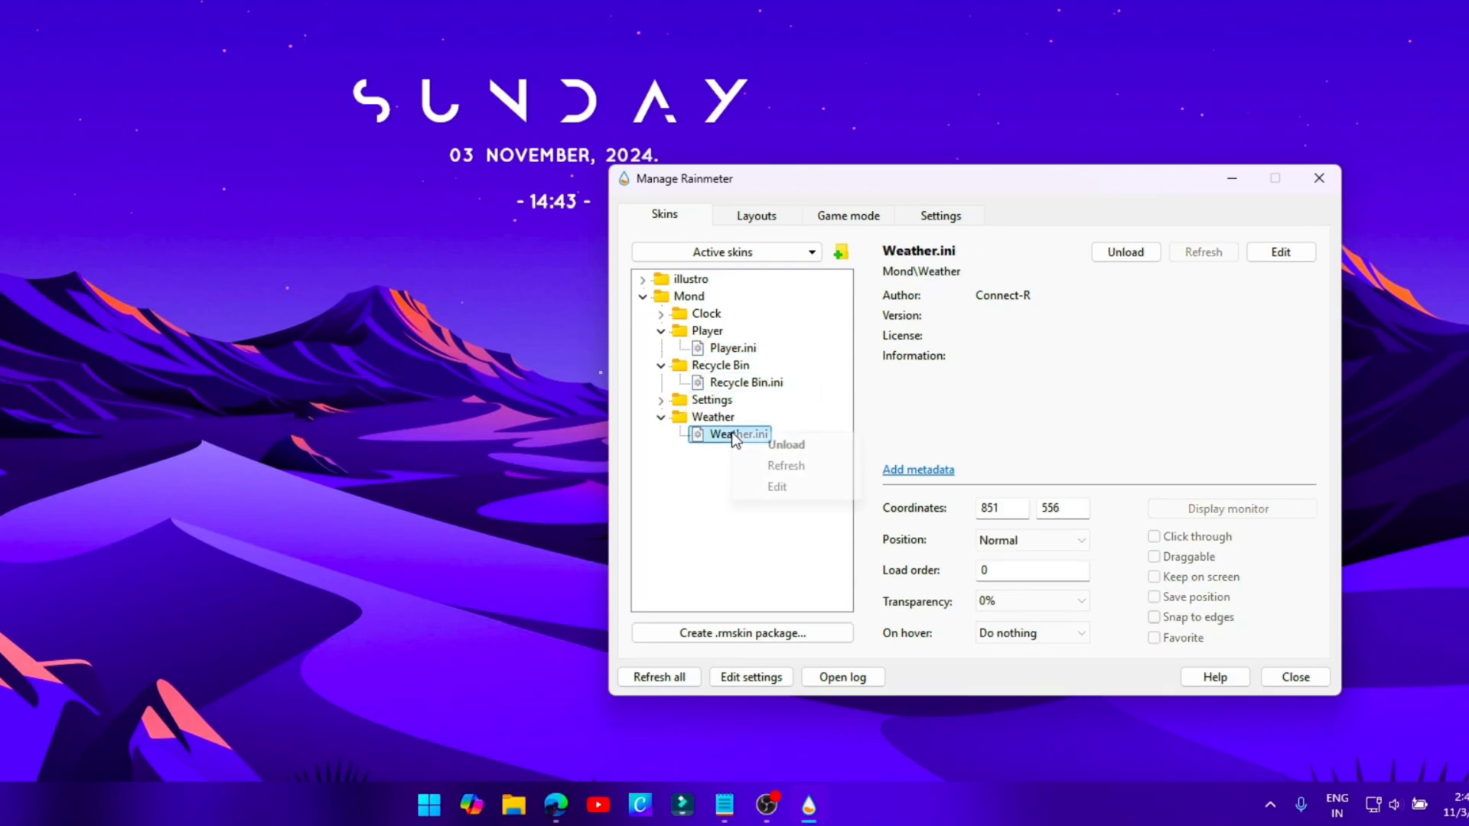
pyautogui.click(785, 445)
# - Select Mond's Clock.ini, drag the SUNDAY clock to screen centre, and close the manager
pyautogui.click(661, 314)
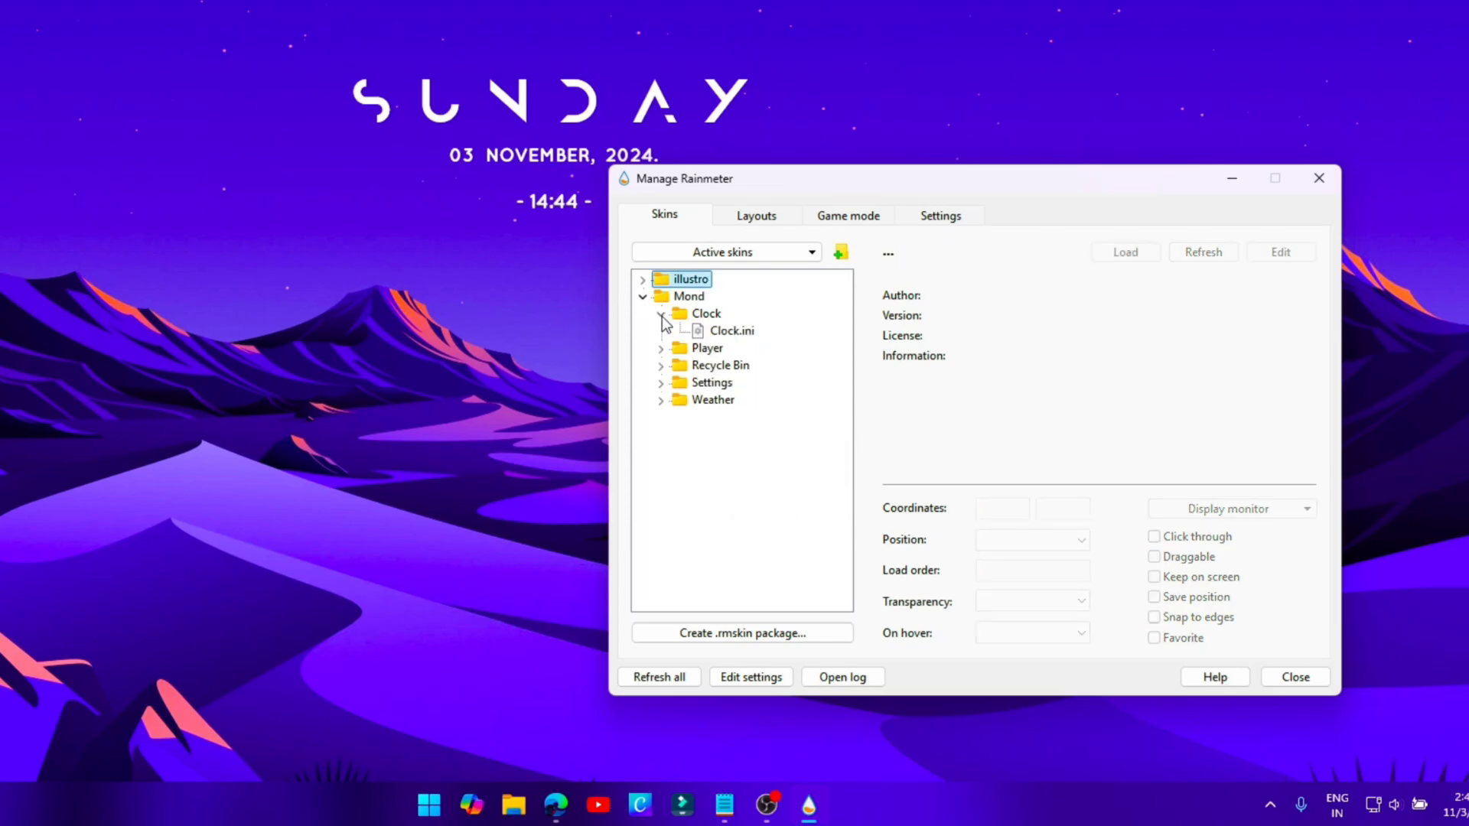
pyautogui.click(738, 333)
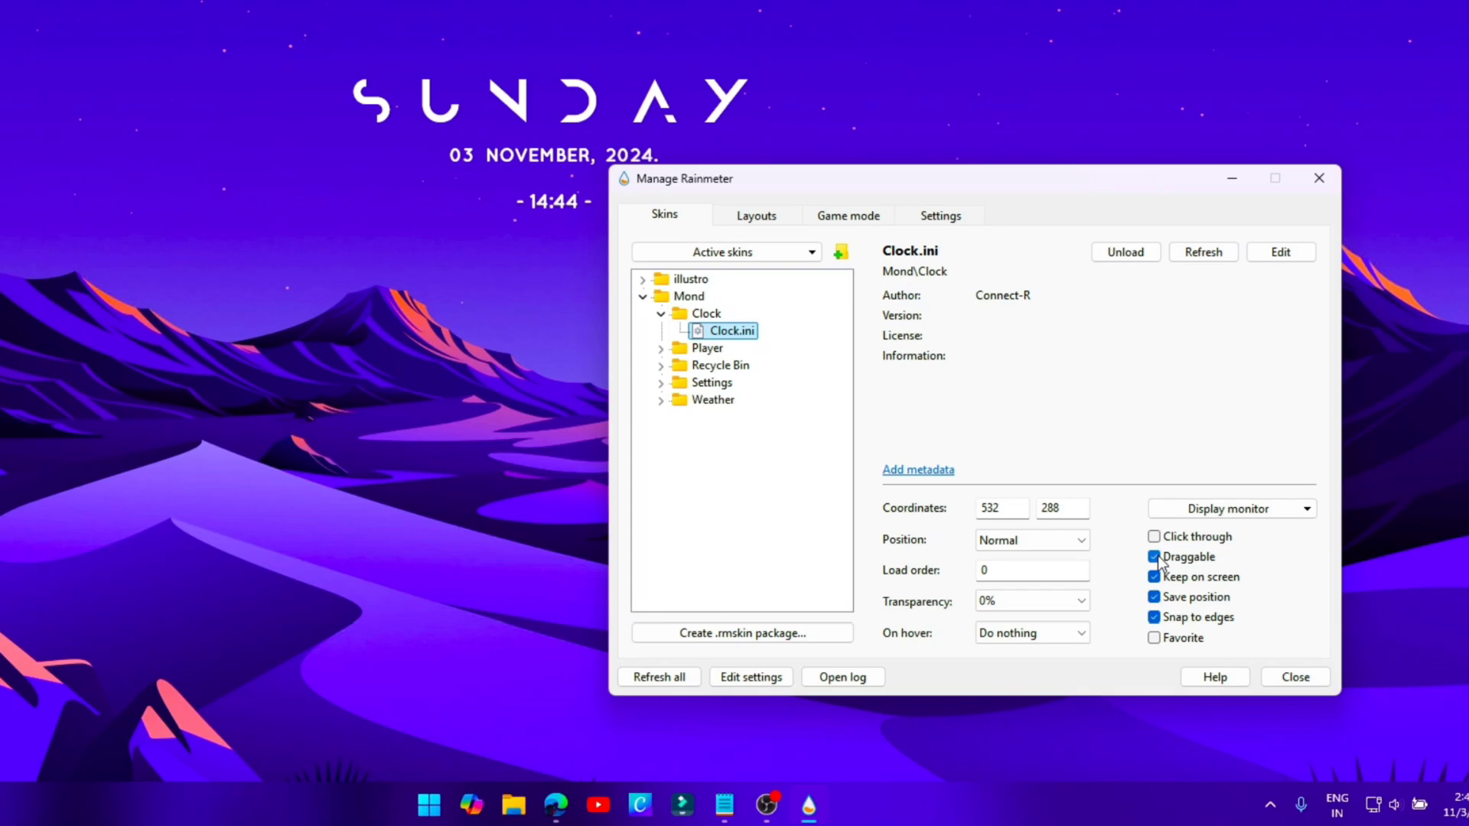
pyautogui.moveTo(540, 109); pyautogui.dragTo(610, 76)
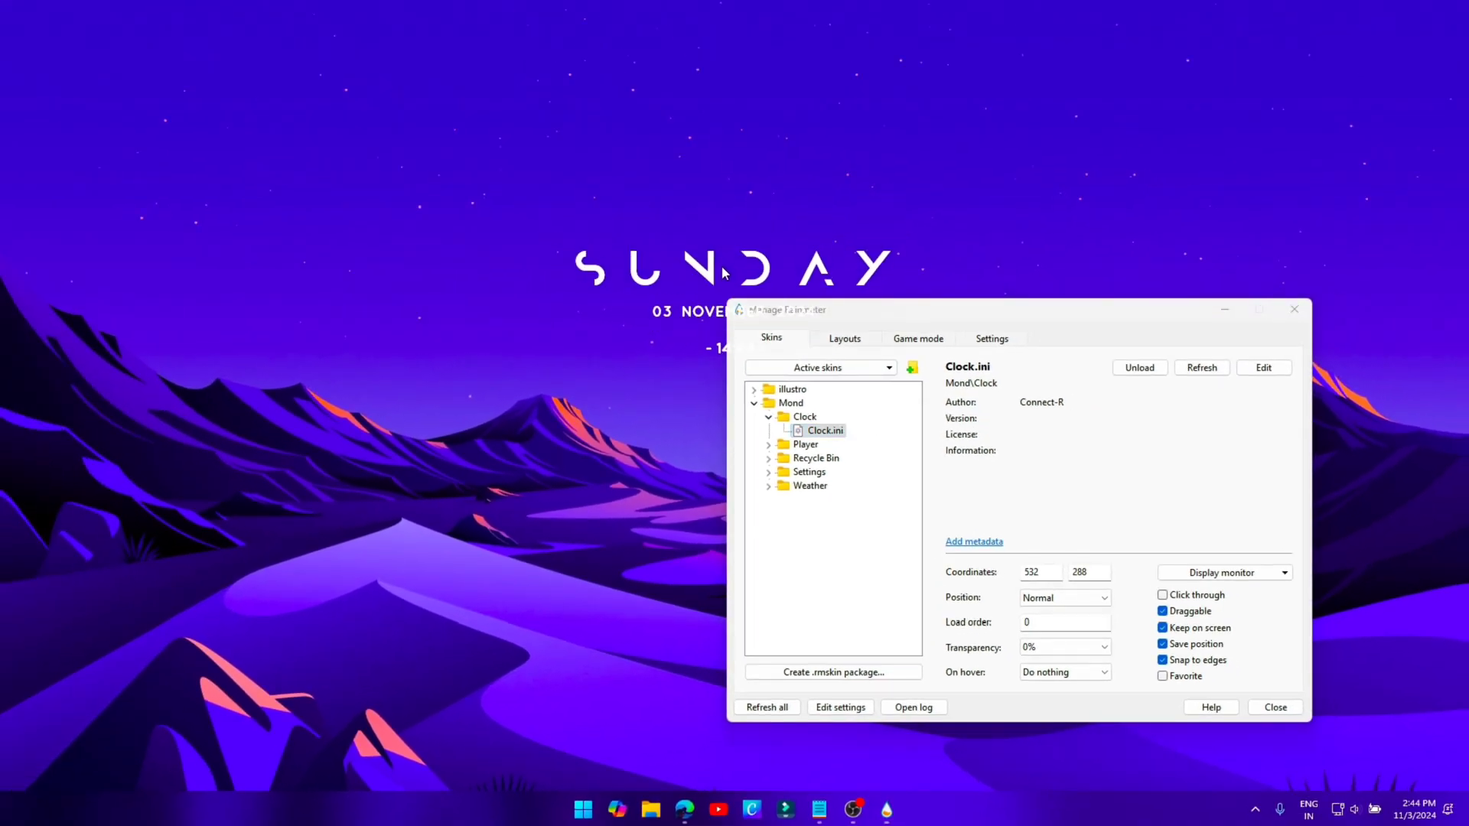
pyautogui.moveTo(727, 225); pyautogui.dragTo(730, 240)
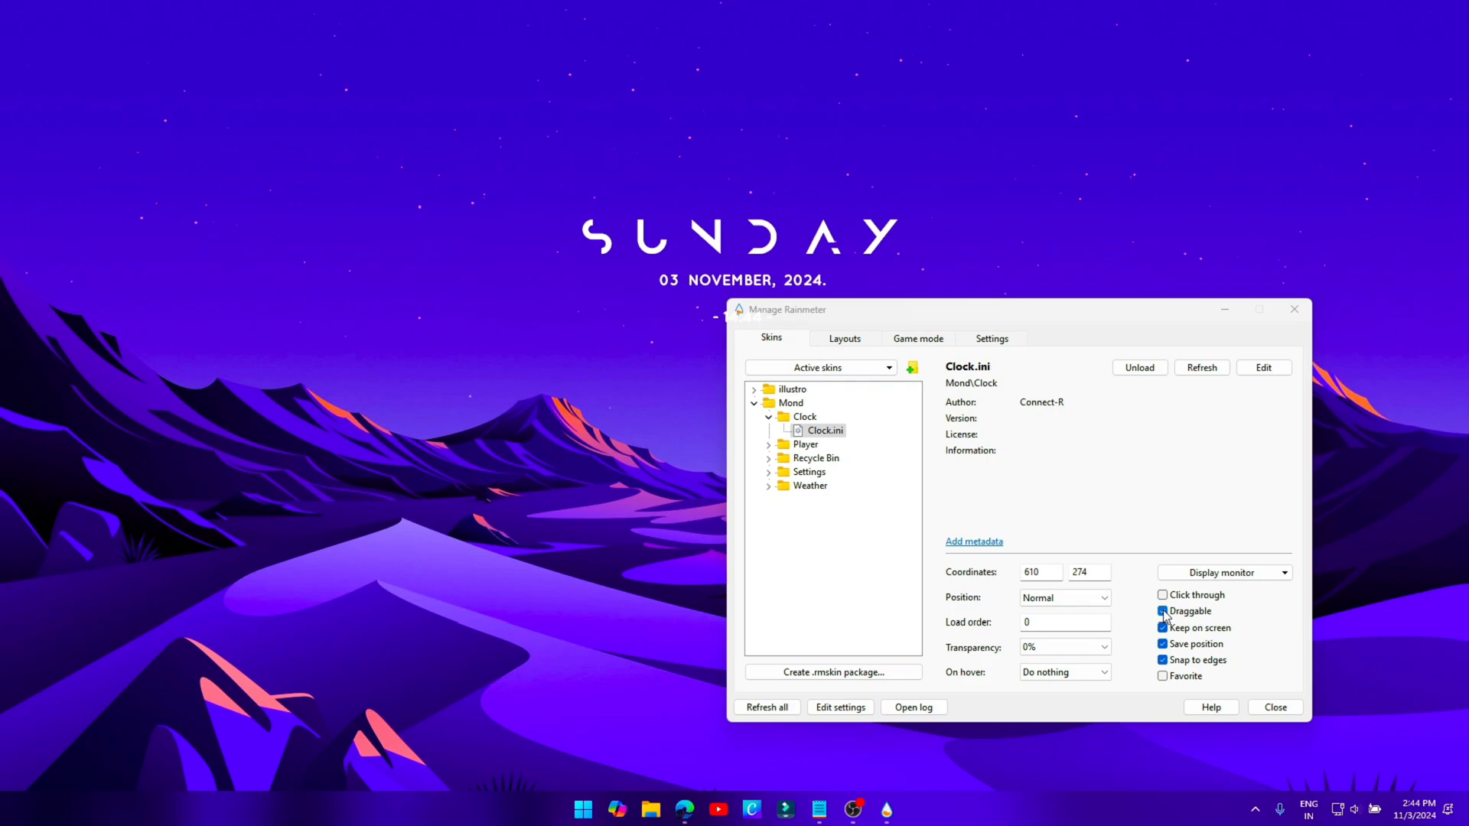
pyautogui.click(1276, 708)
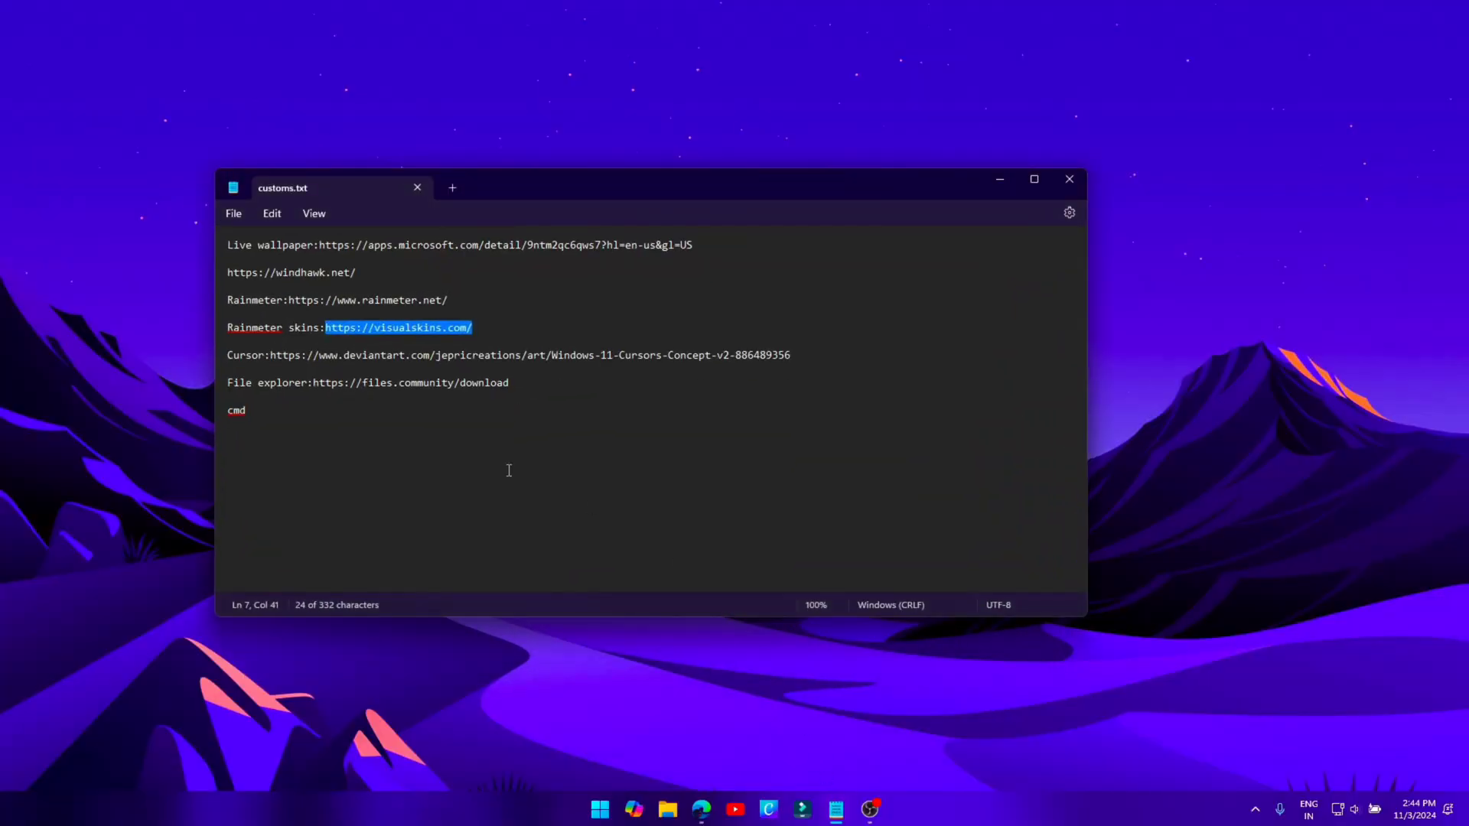
# - Copy the Cursor line's link from the notes and load it in Edge
pyautogui.click(508, 329)
pyautogui.moveTo(792, 356); pyautogui.dragTo(305, 357)
pyautogui.rightClick(282, 359)
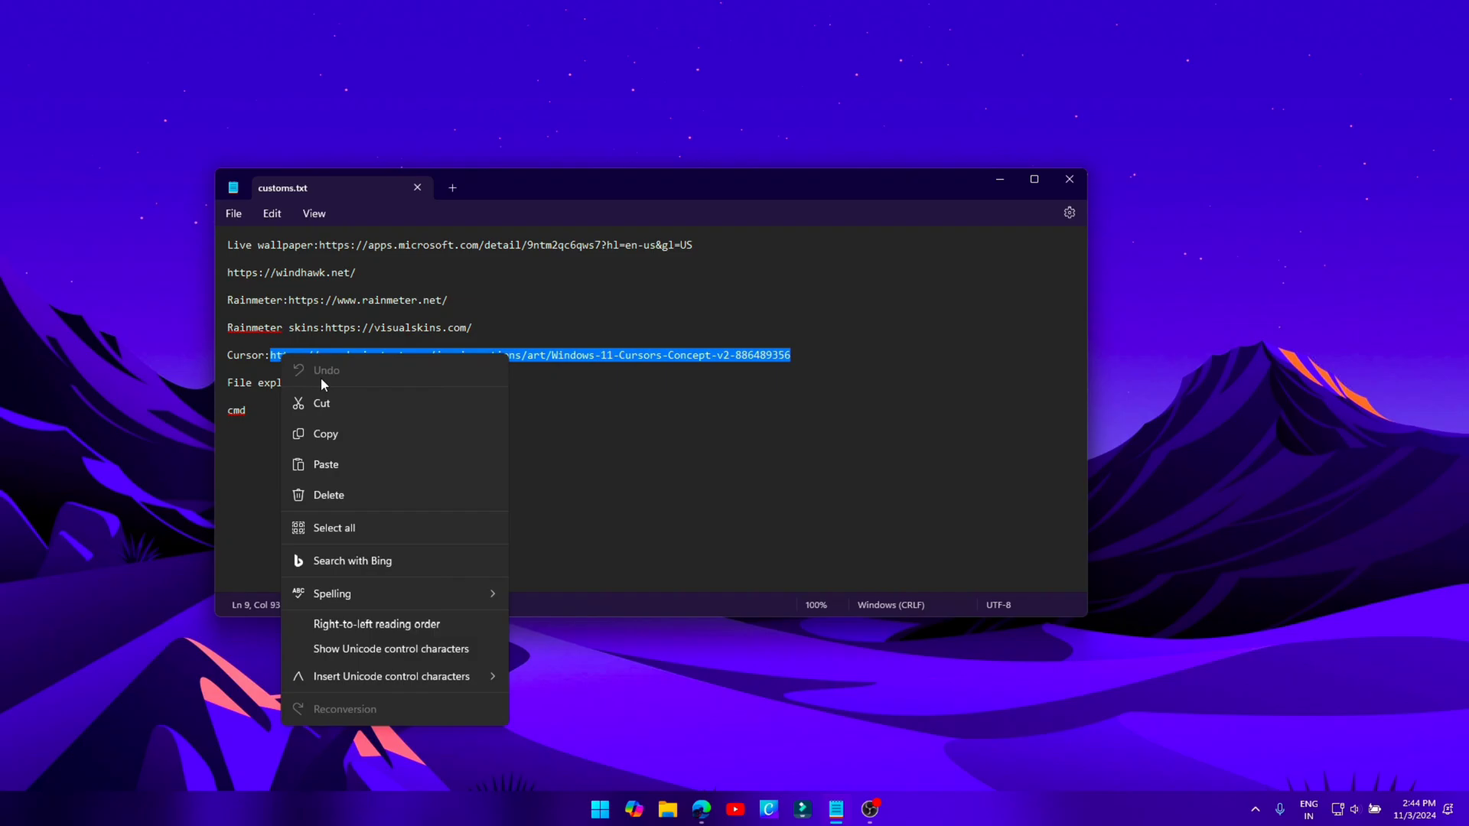
pyautogui.click(356, 428)
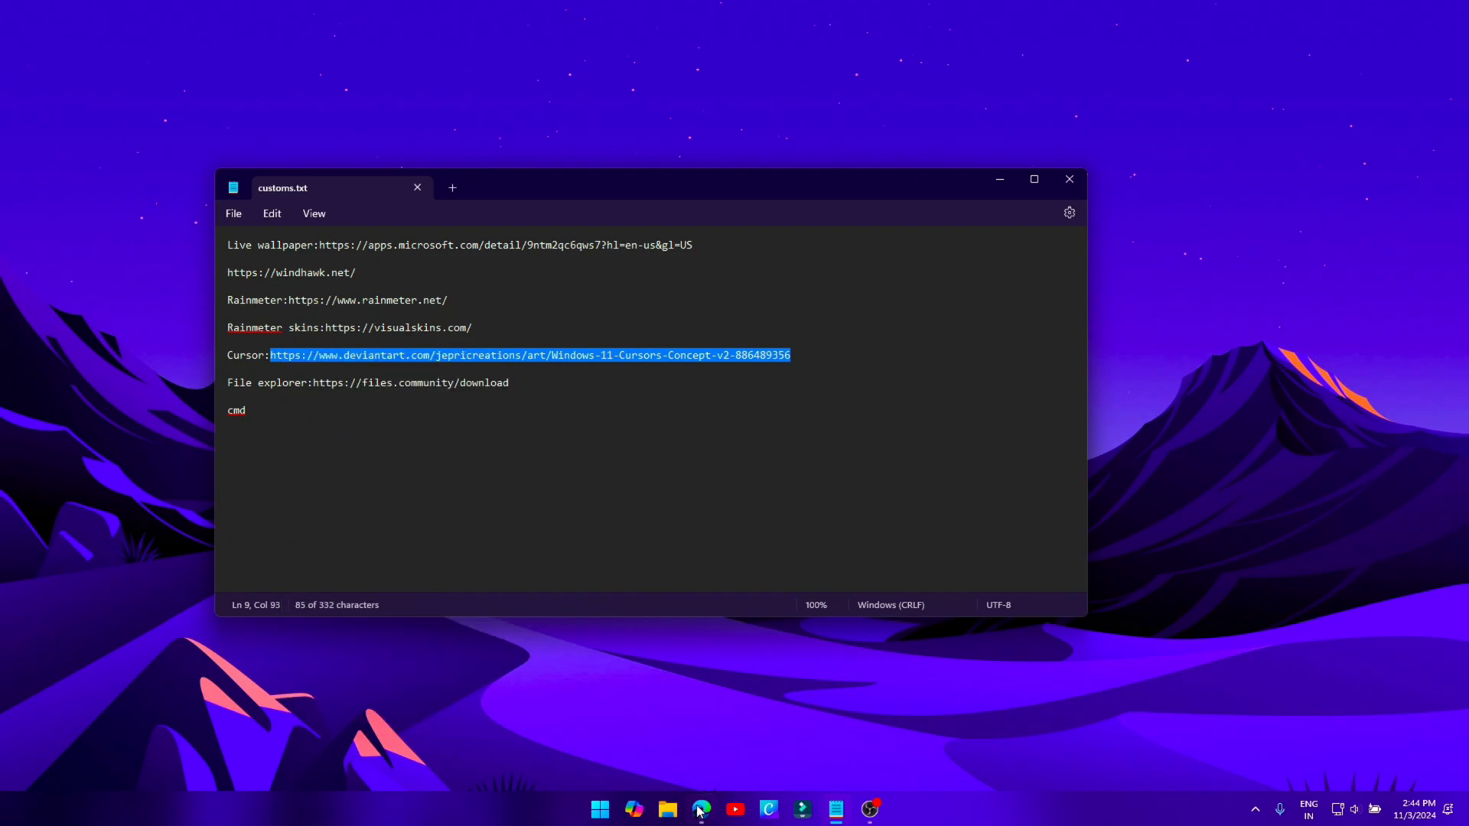
pyautogui.click(699, 811)
pyautogui.click(419, 41)
pyautogui.hotkey('ctrl', 'v')
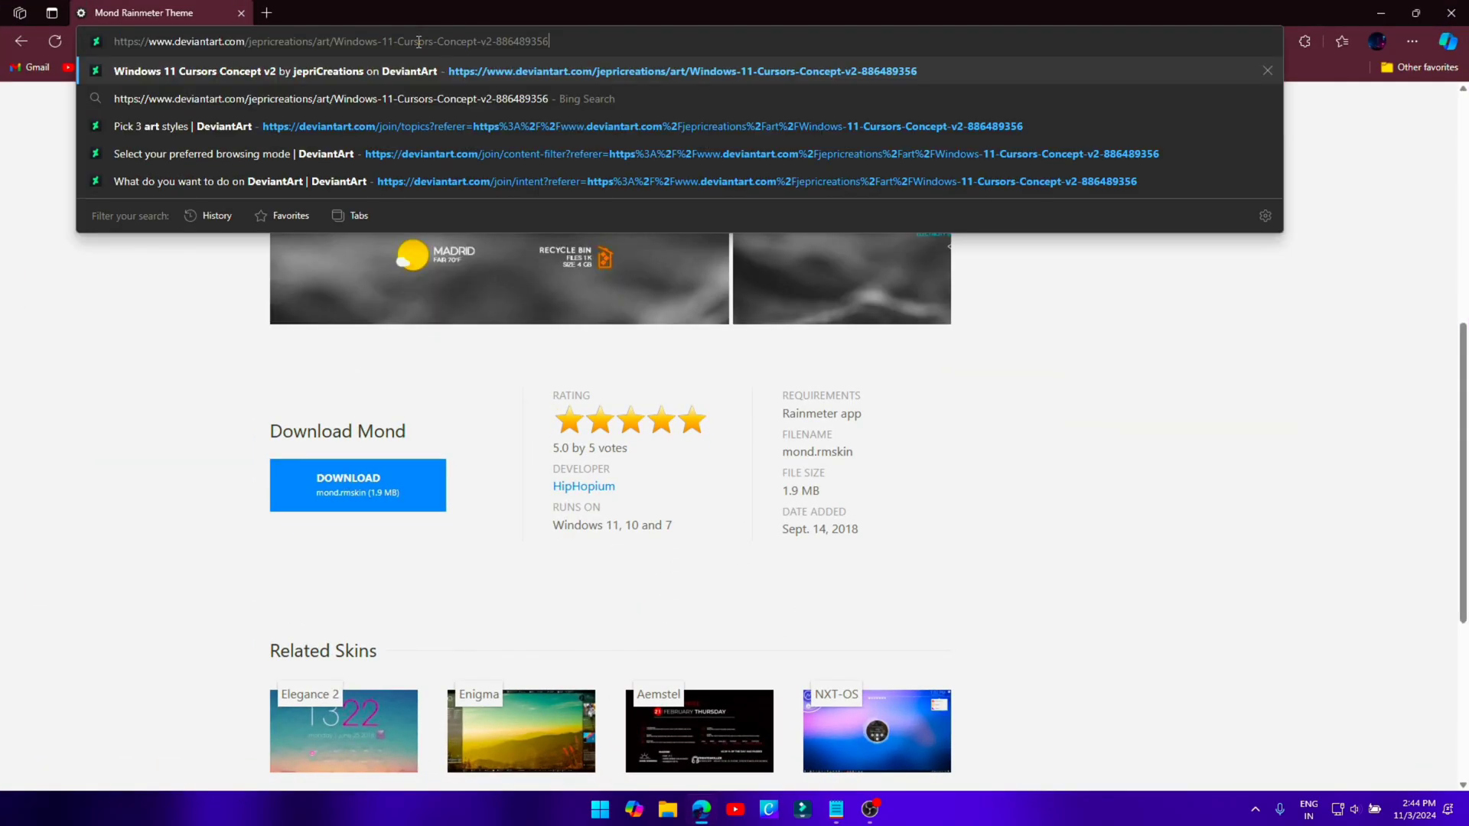
pyautogui.press('Return')
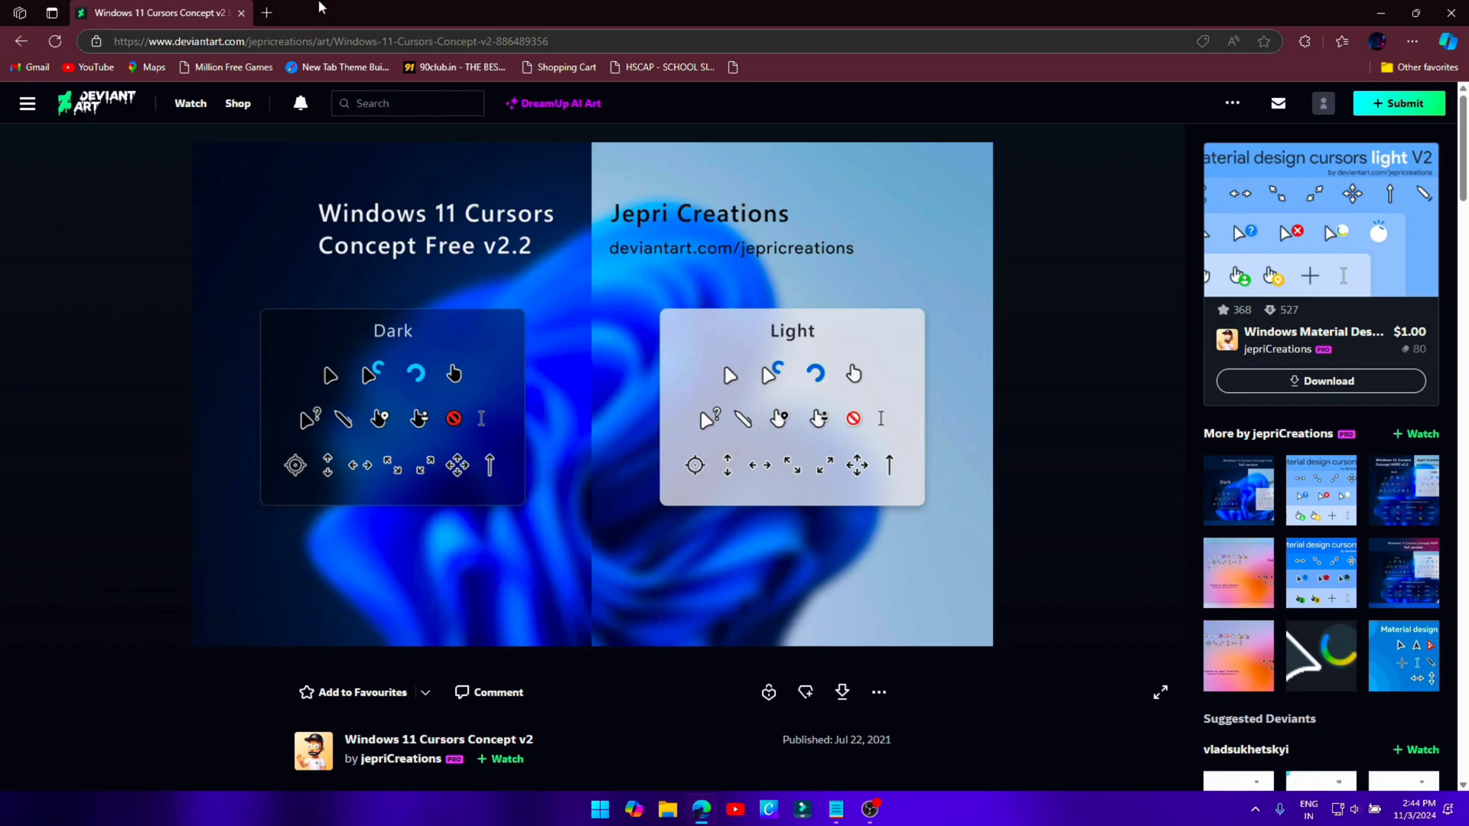
pyautogui.scroll(-3, 841, 444)
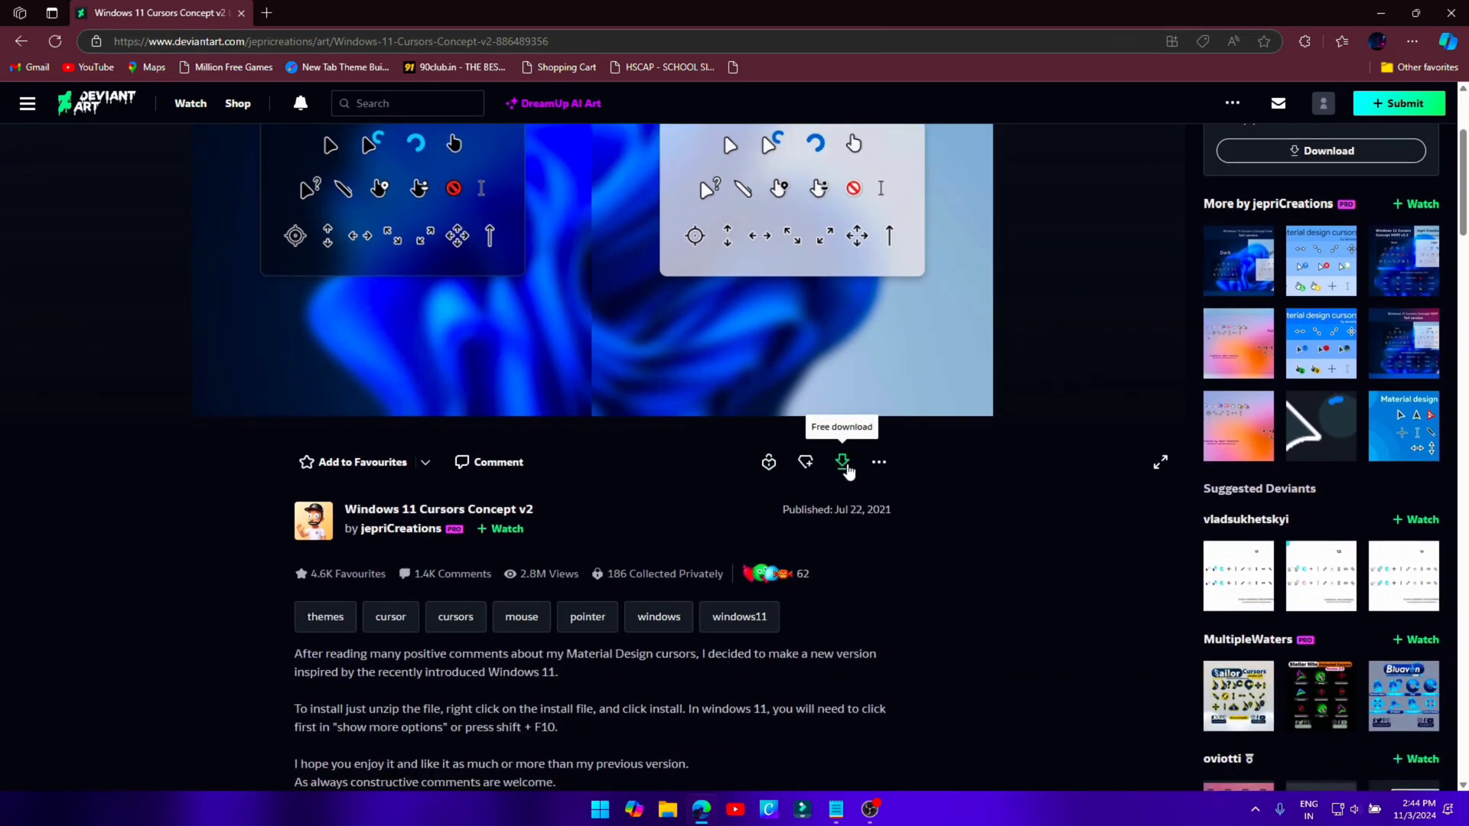
pyautogui.scroll(3, 847, 470)
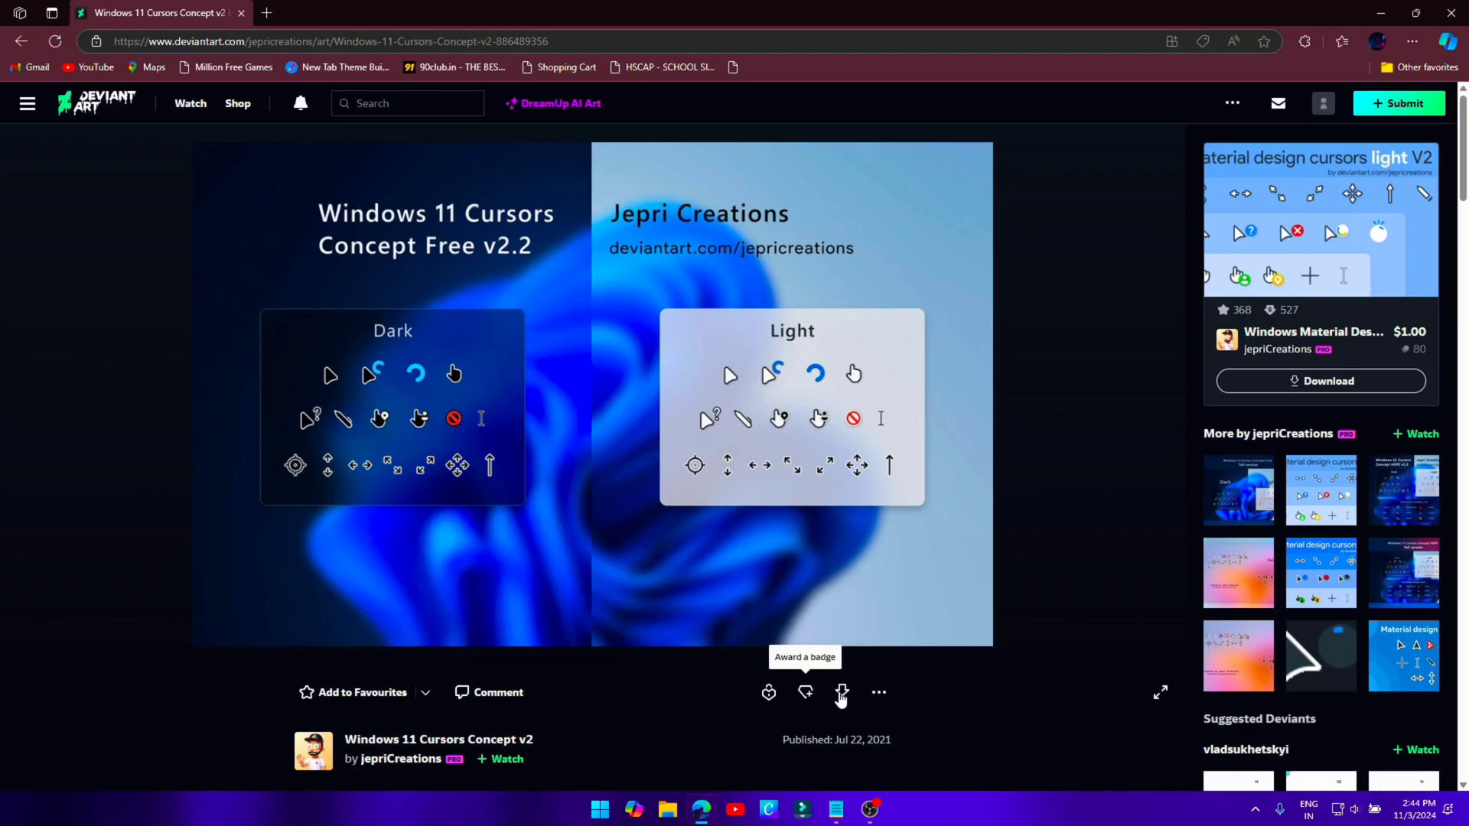
# - Download the free cursor pack archive and extract it to the suggested folder
pyautogui.click(841, 693)
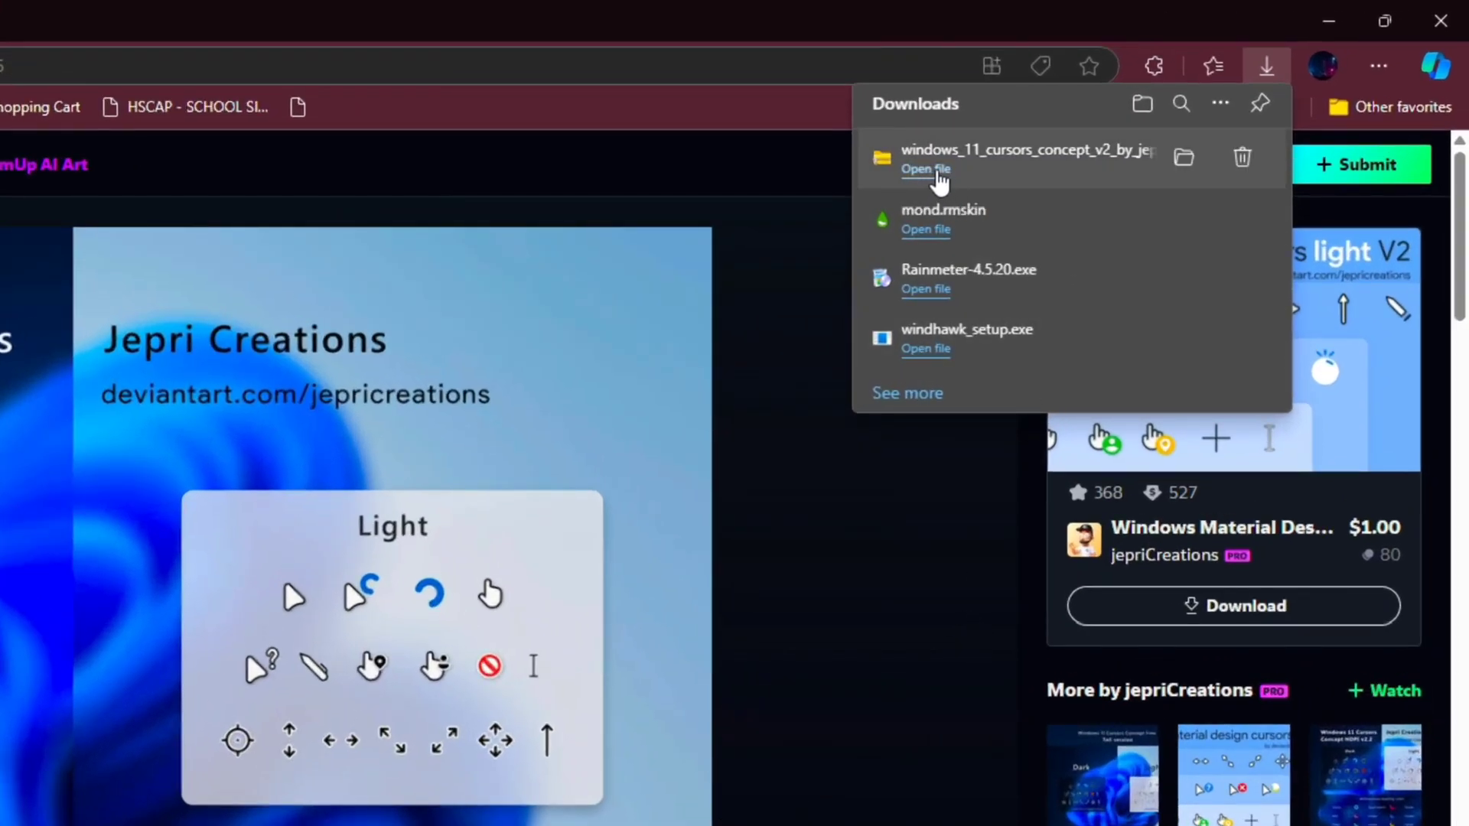
pyautogui.click(937, 171)
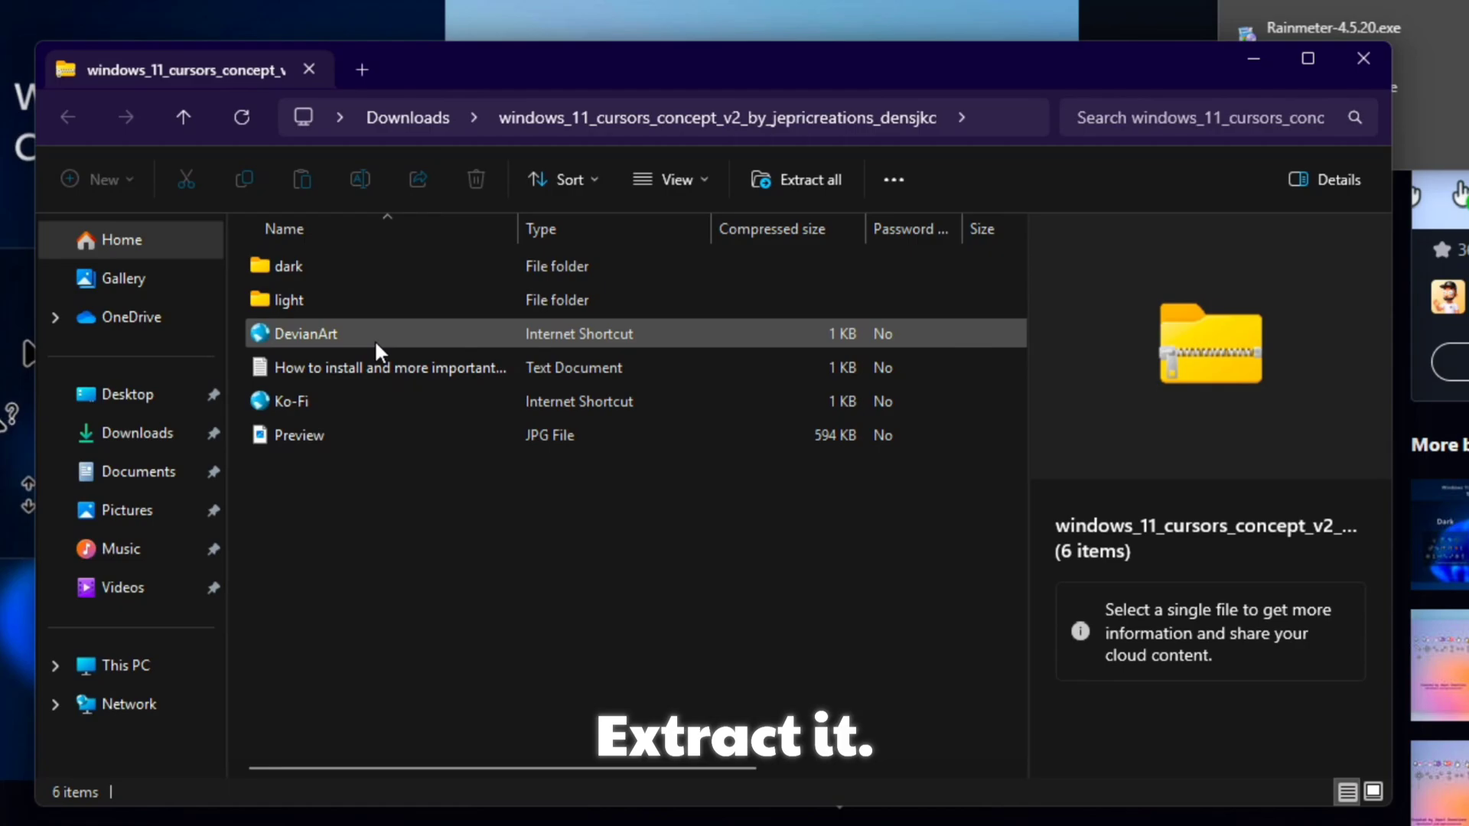
pyautogui.click(792, 180)
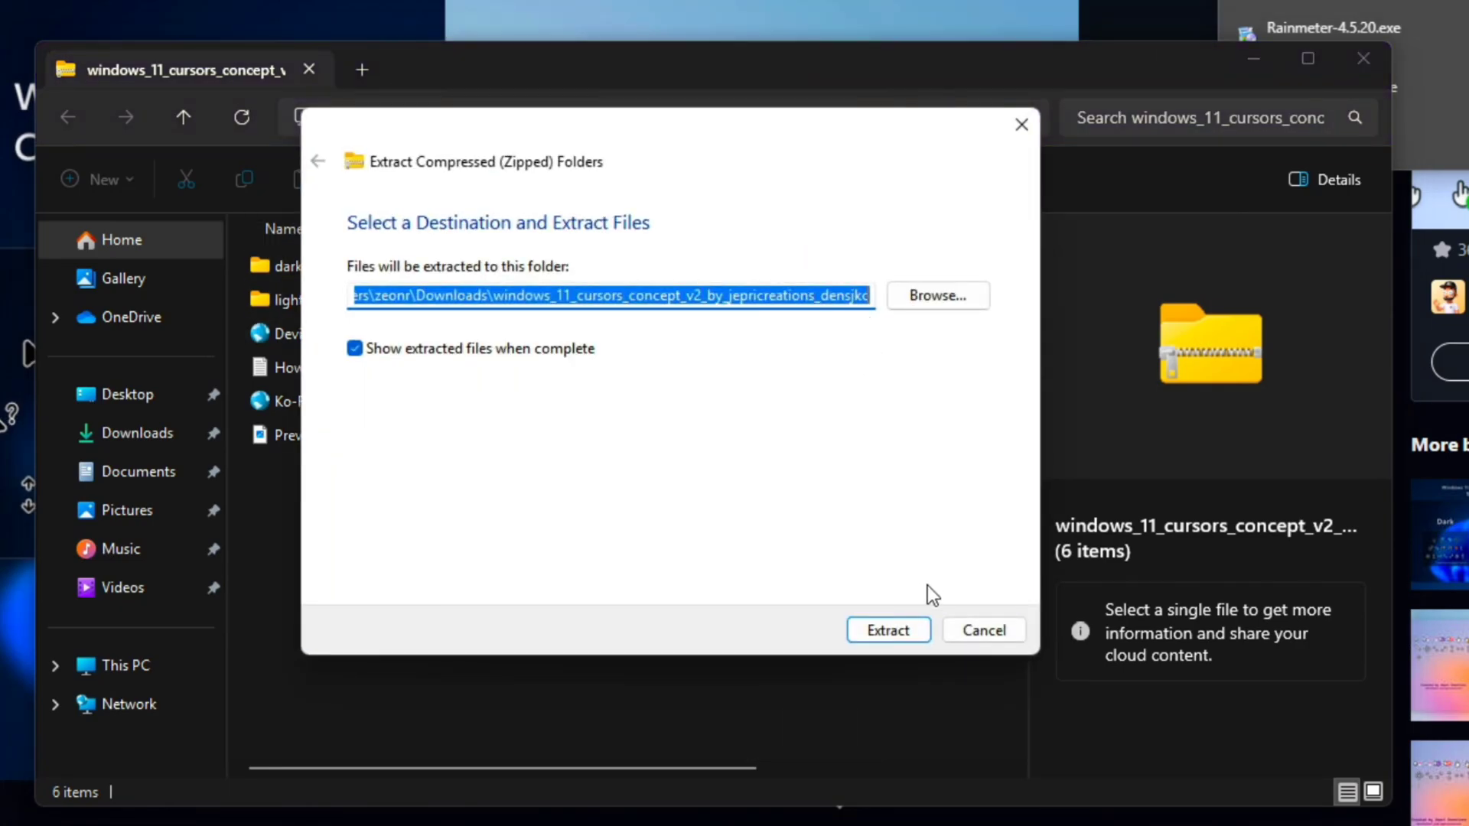
pyautogui.click(892, 630)
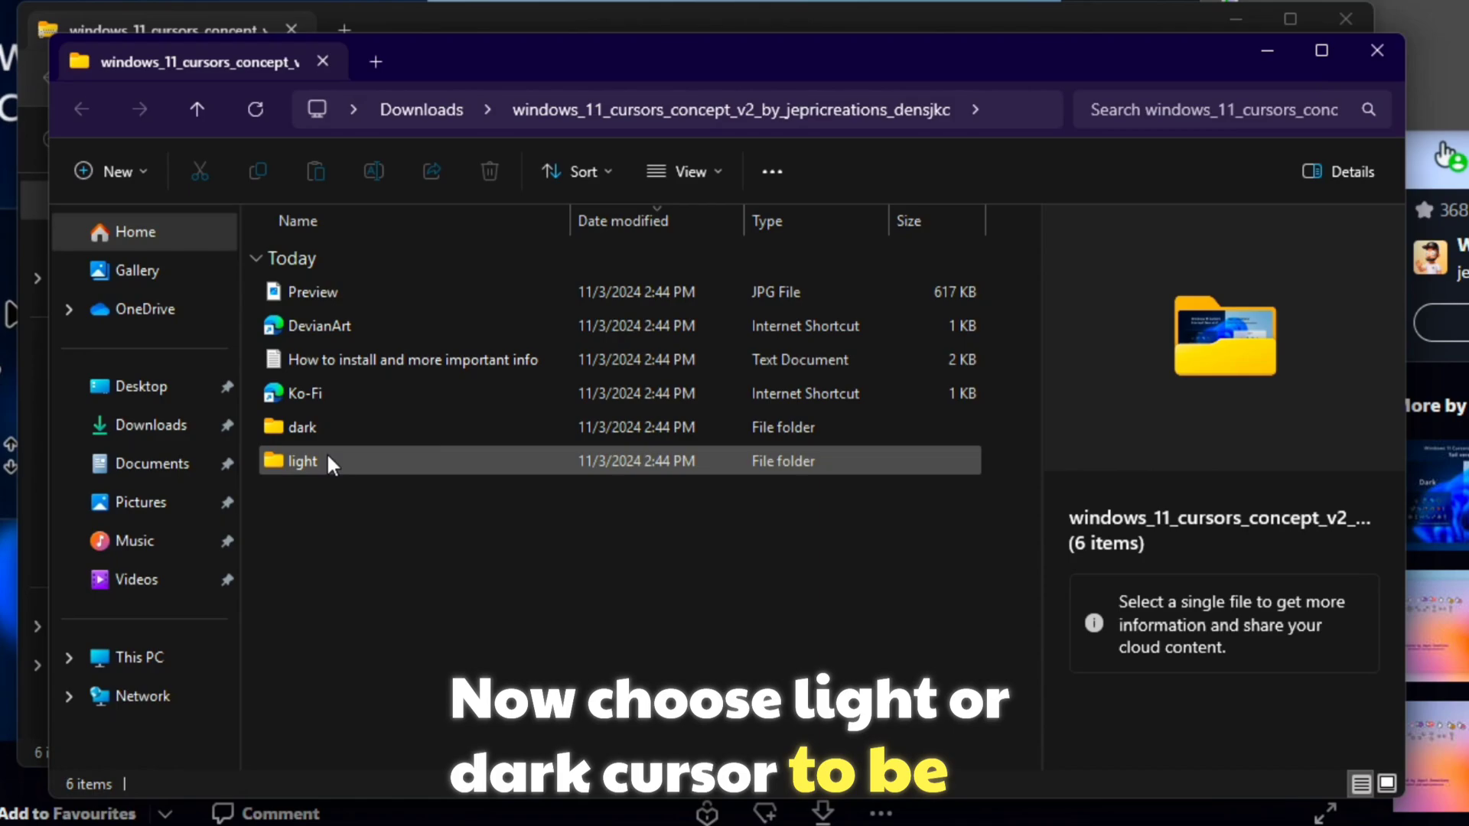
# - Open the light > cursor folder and select the Install setup file
pyautogui.doubleClick(352, 459)
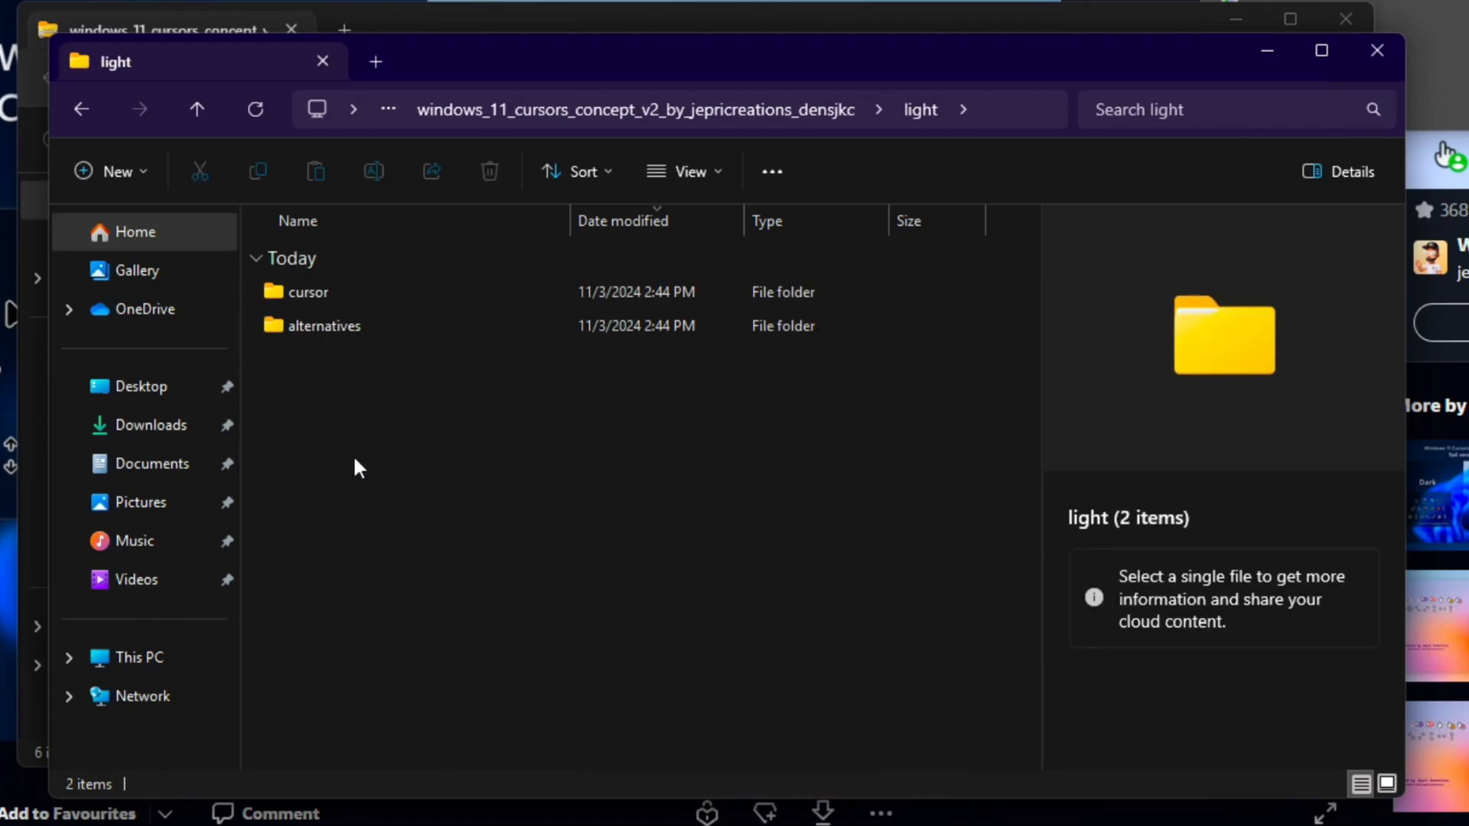
pyautogui.doubleClick(349, 292)
pyautogui.scroll(-2, 406, 488)
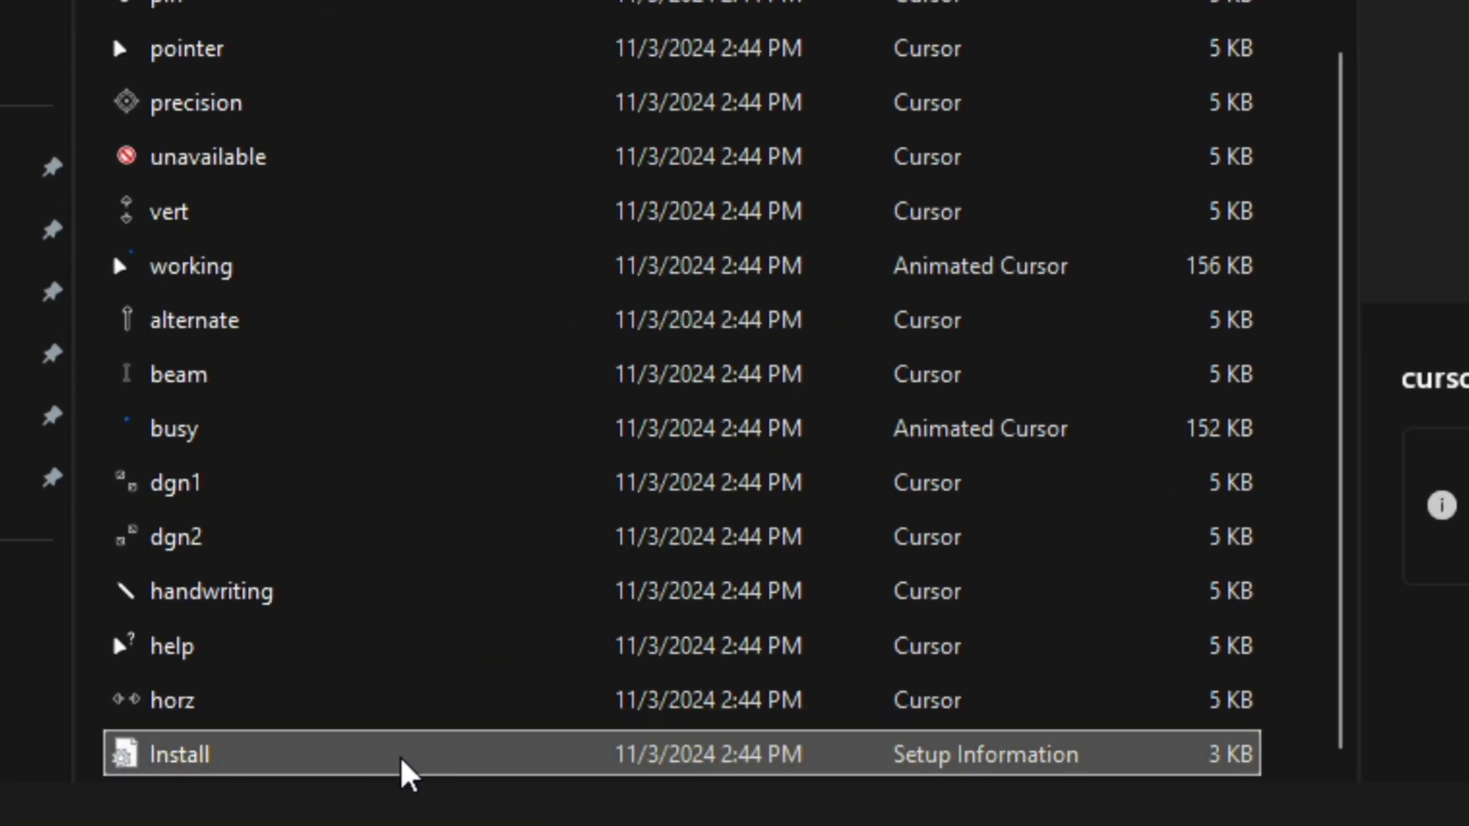
pyautogui.click(395, 755)
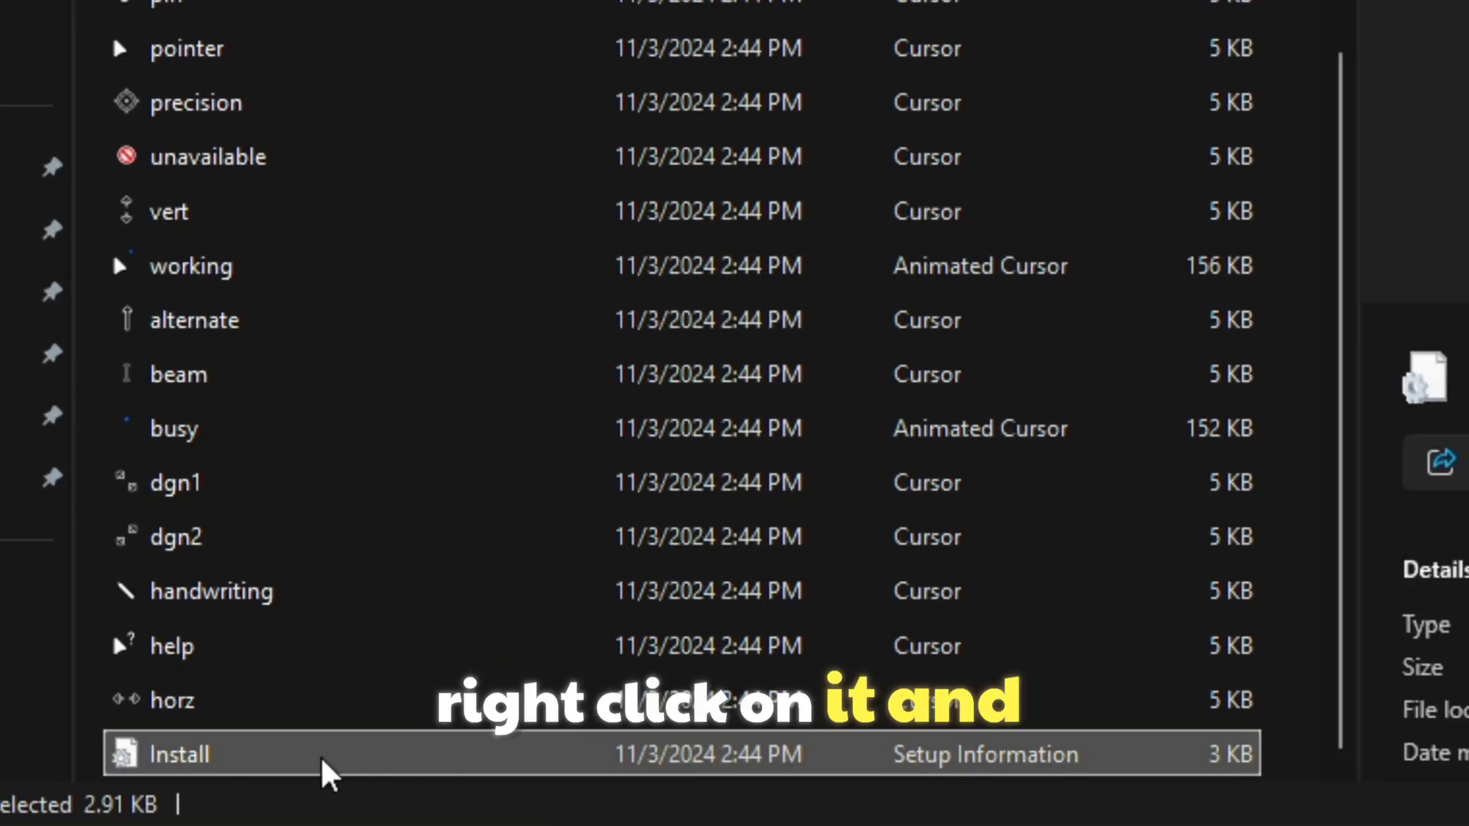
# - Install the light cursor pack from its Install file, allowing the unverified file to run
pyautogui.rightClick(411, 758)
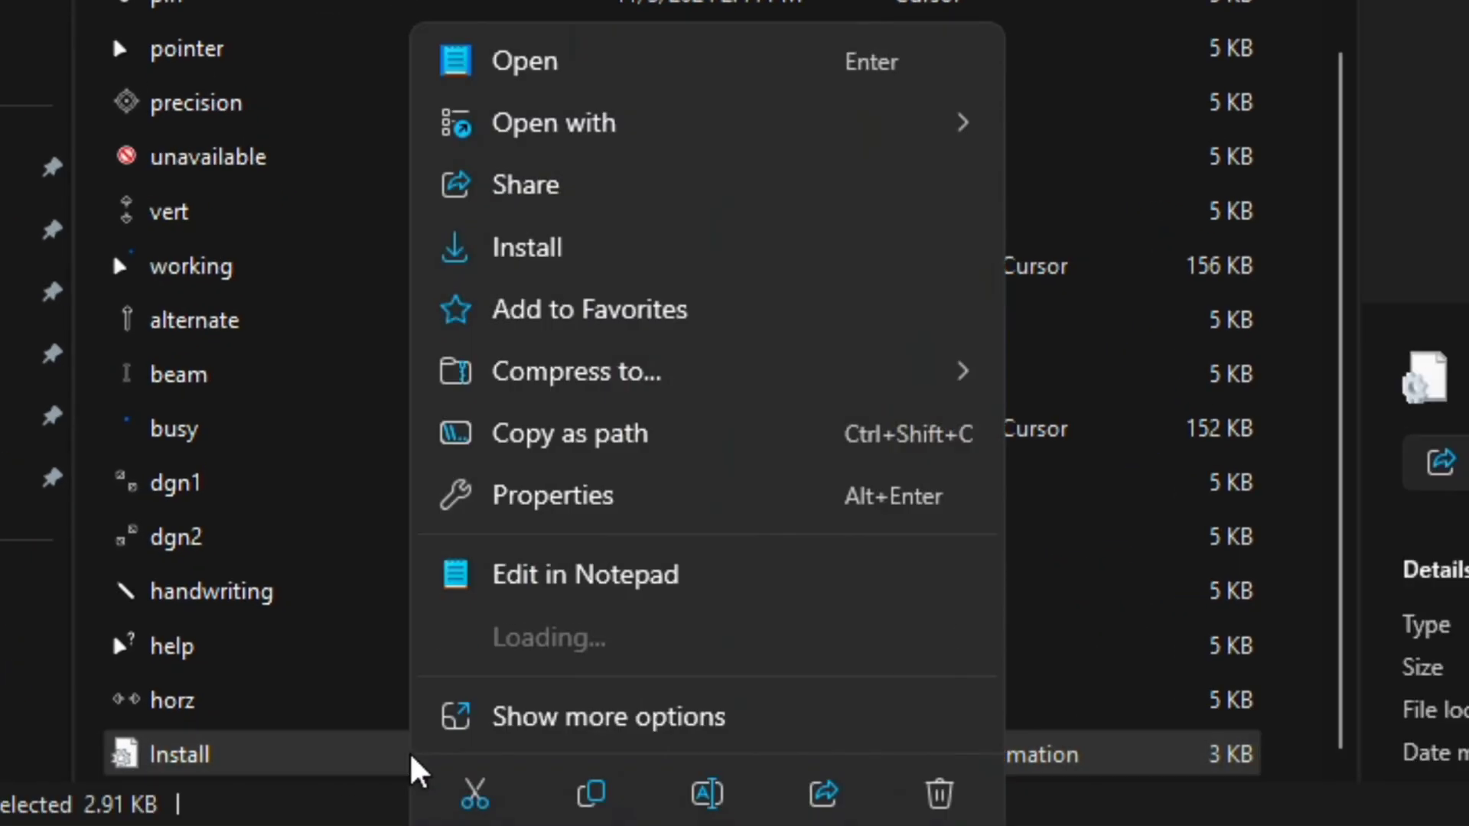
pyautogui.click(520, 268)
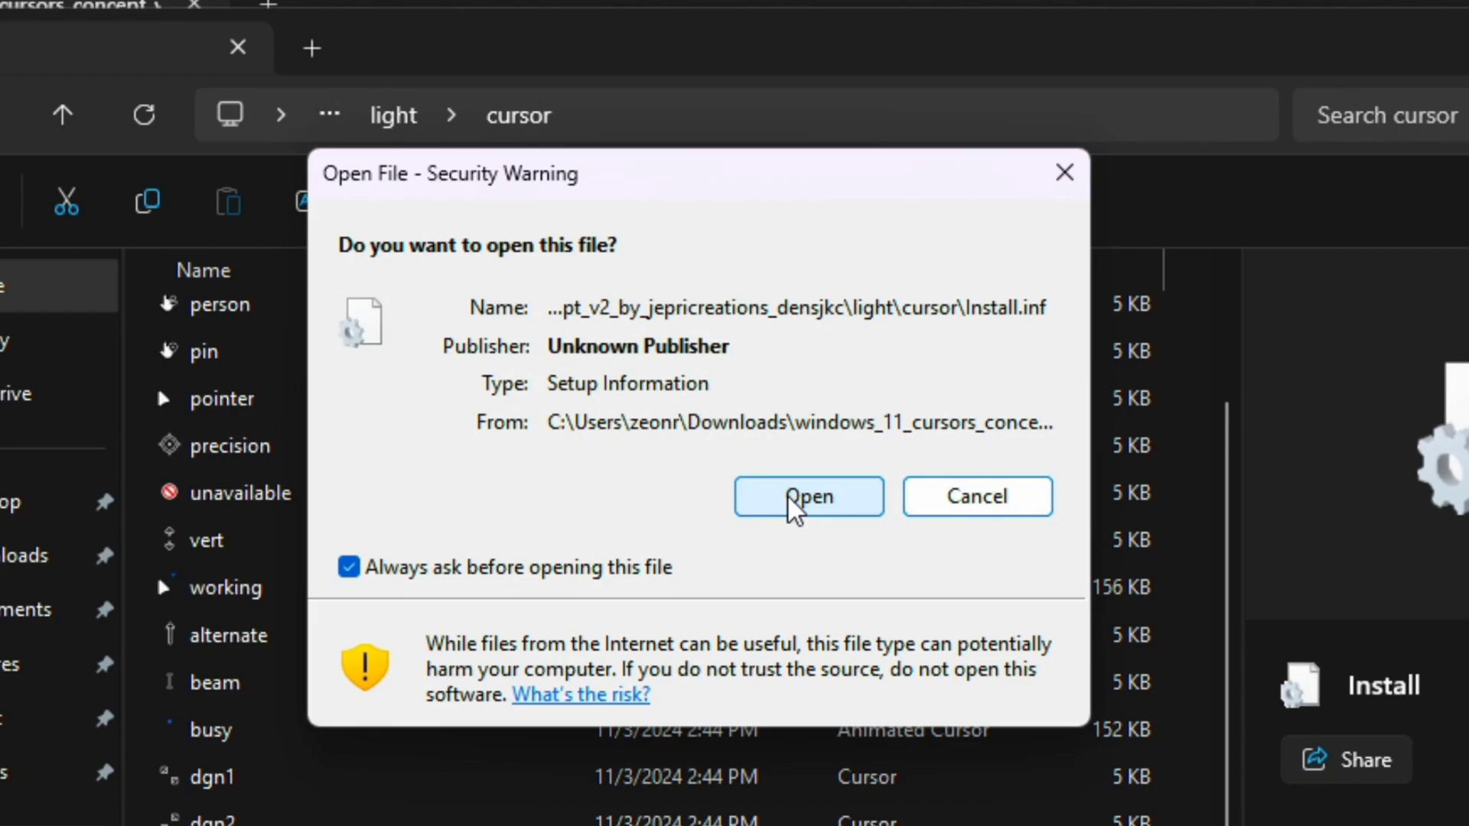
pyautogui.click(787, 502)
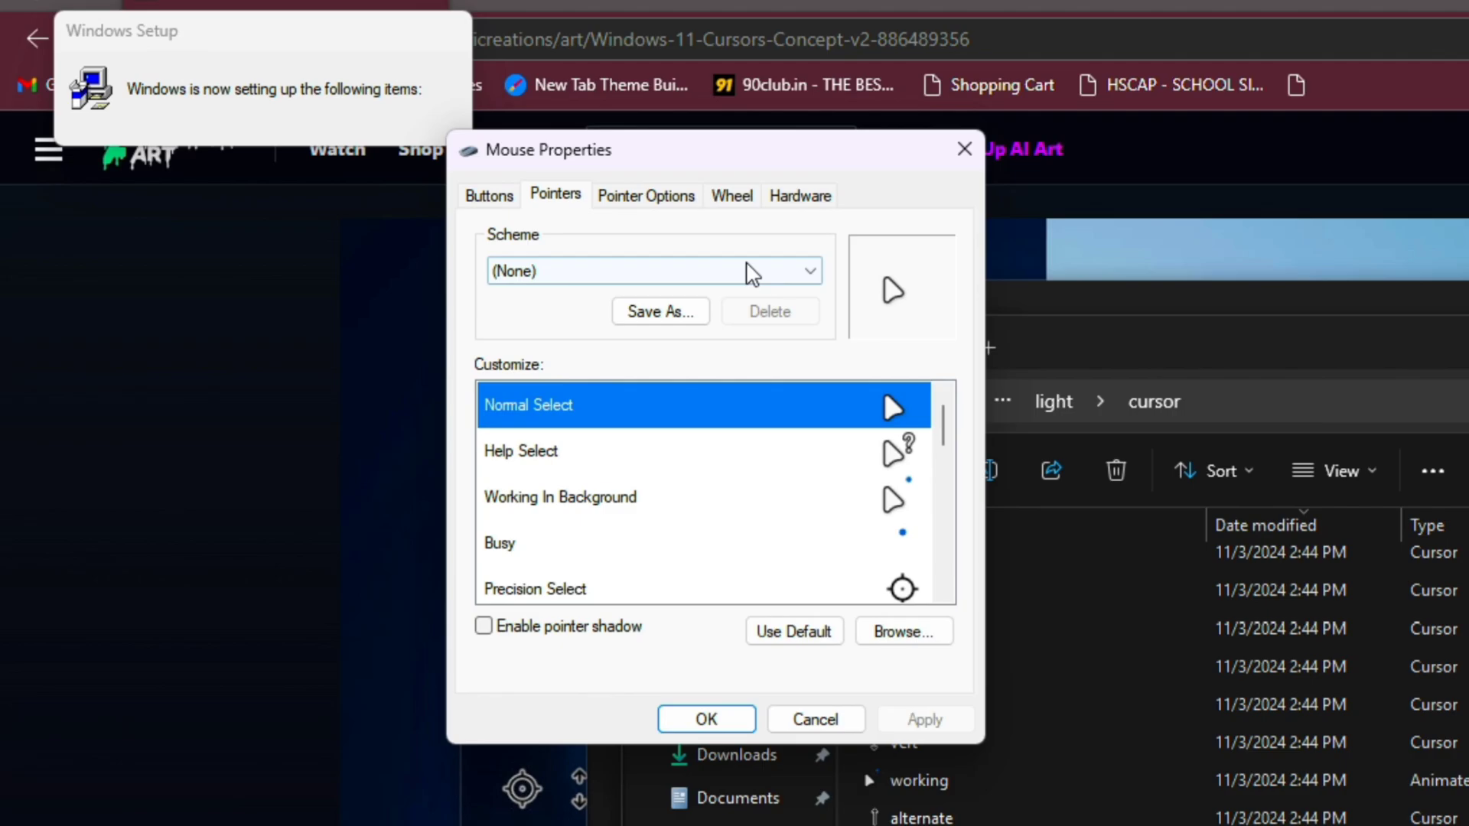
# - Apply the W11 Cursor Light Free v2.2 pointer scheme and close the Explorer windows
pyautogui.click(756, 273)
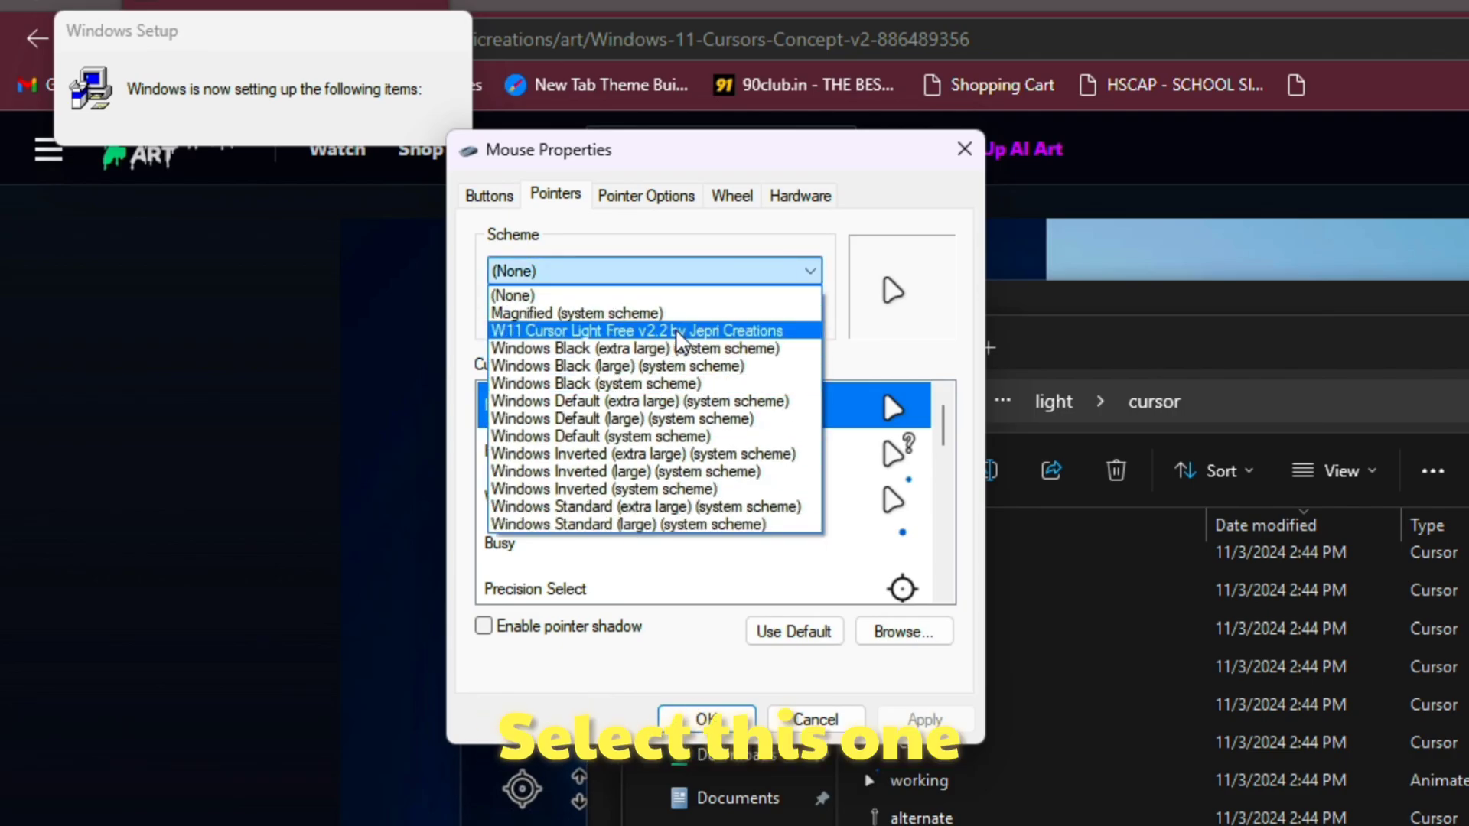
pyautogui.click(669, 331)
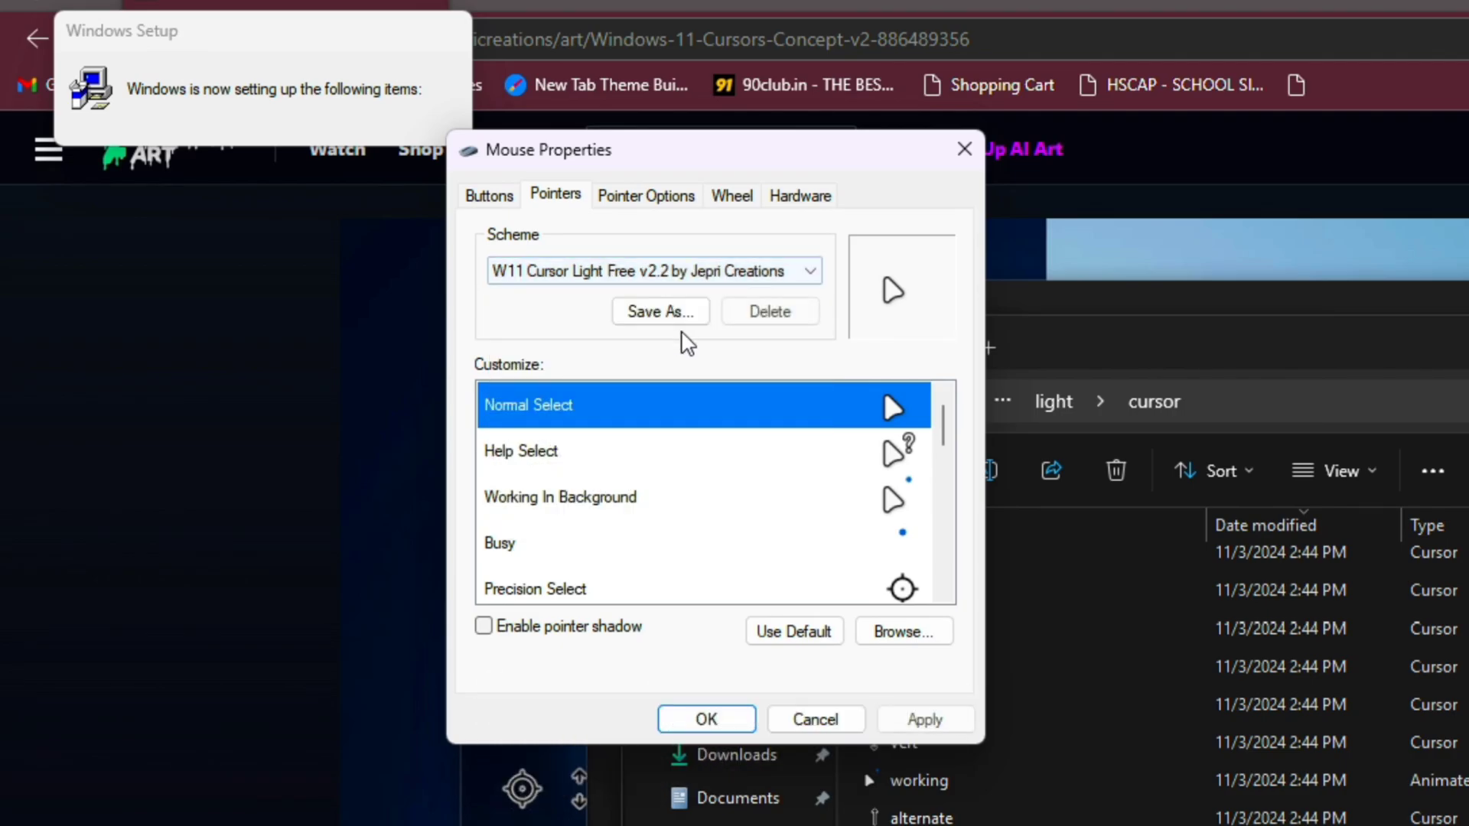
pyautogui.click(924, 721)
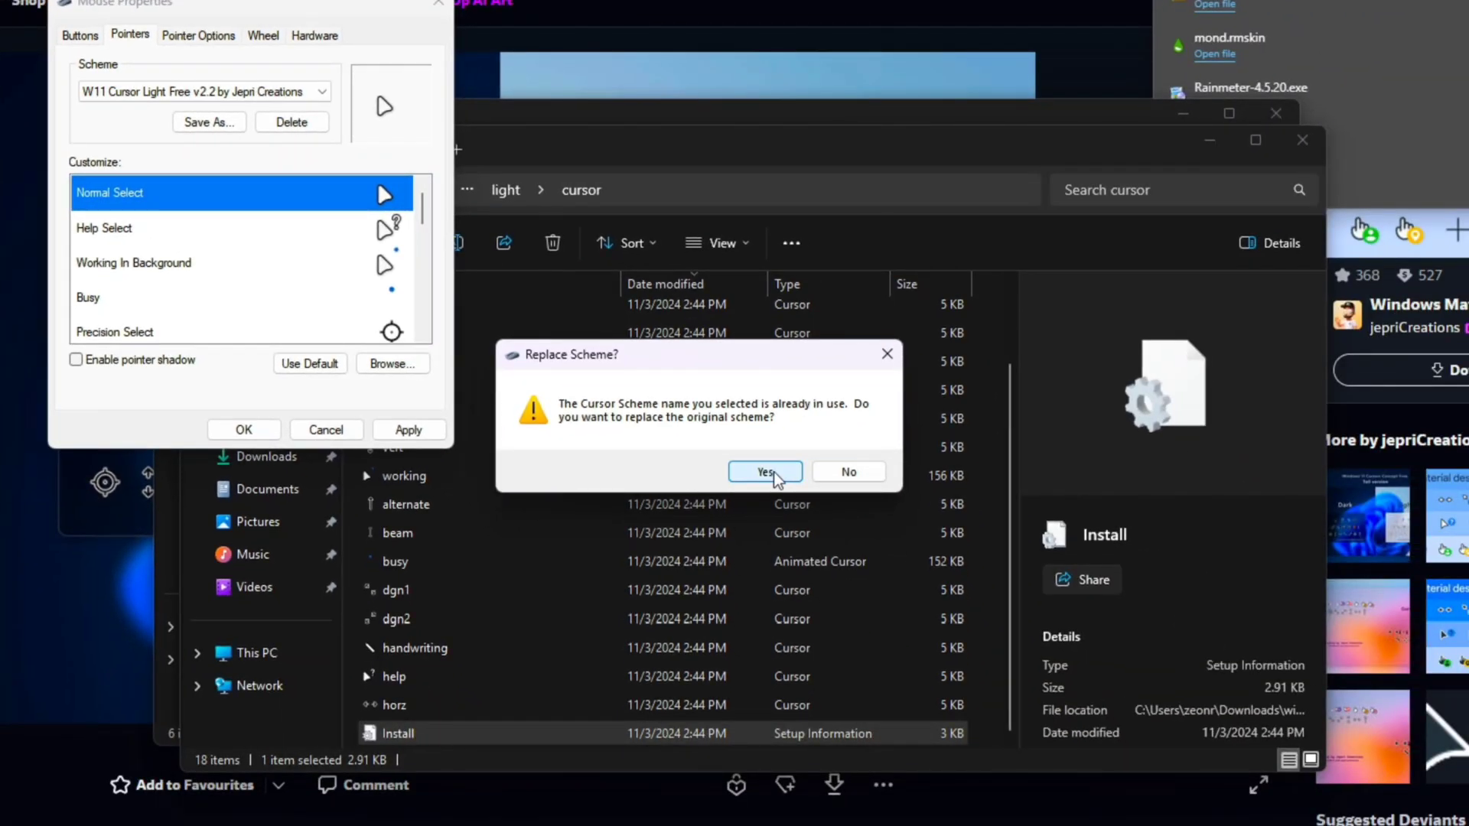
pyautogui.click(767, 472)
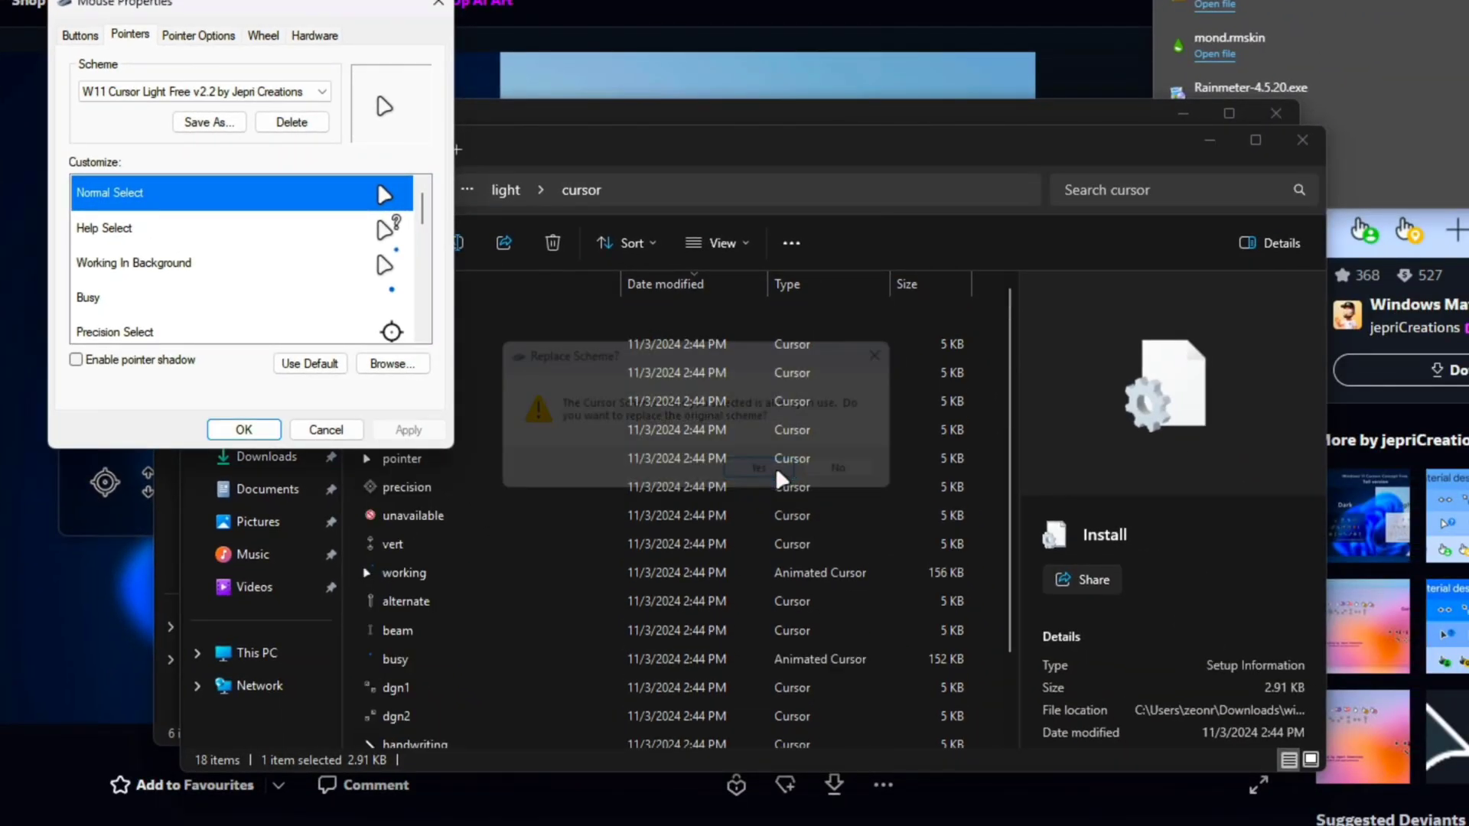
pyautogui.click(265, 433)
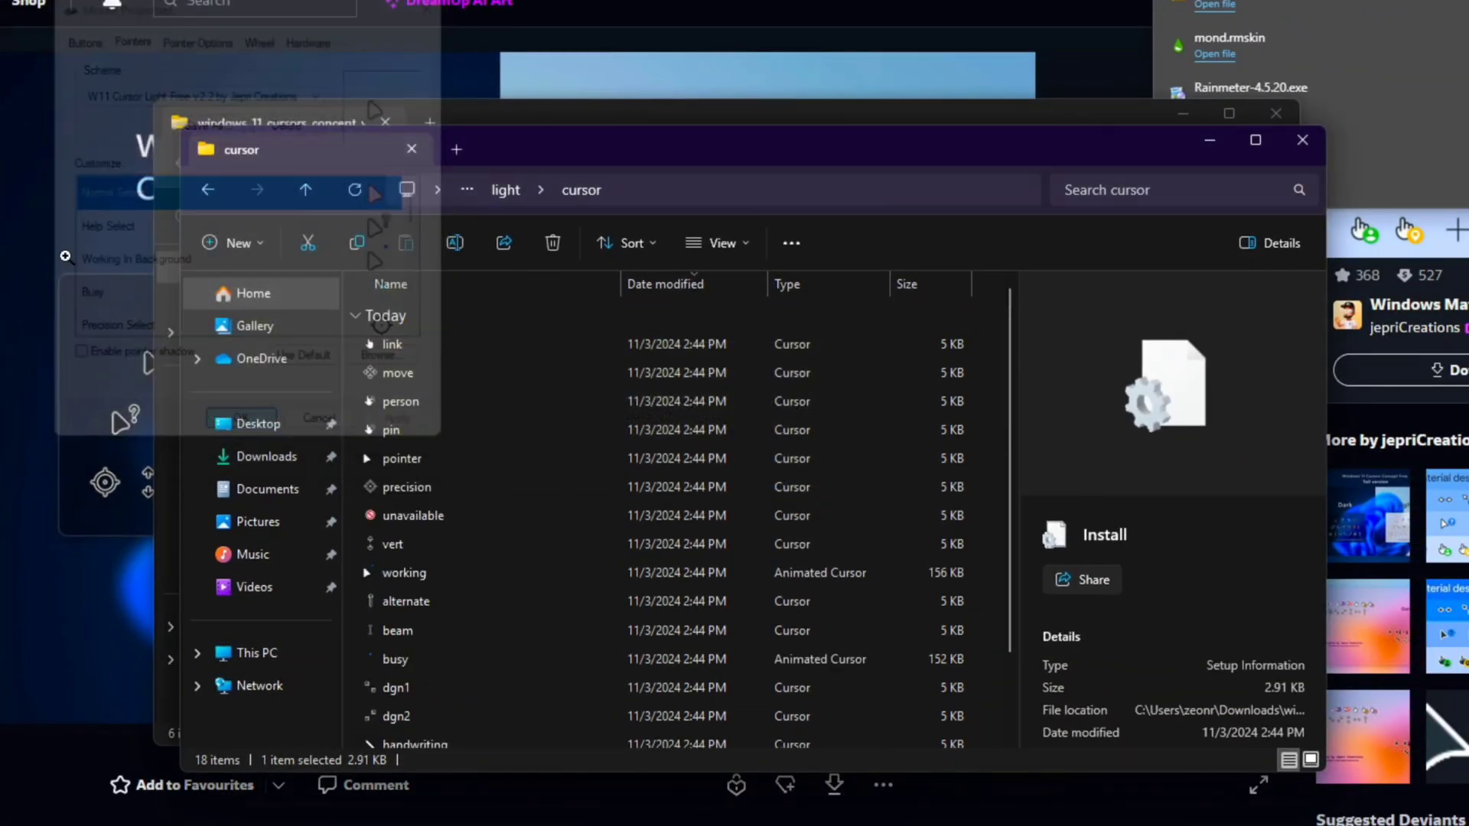
pyautogui.click(1303, 140)
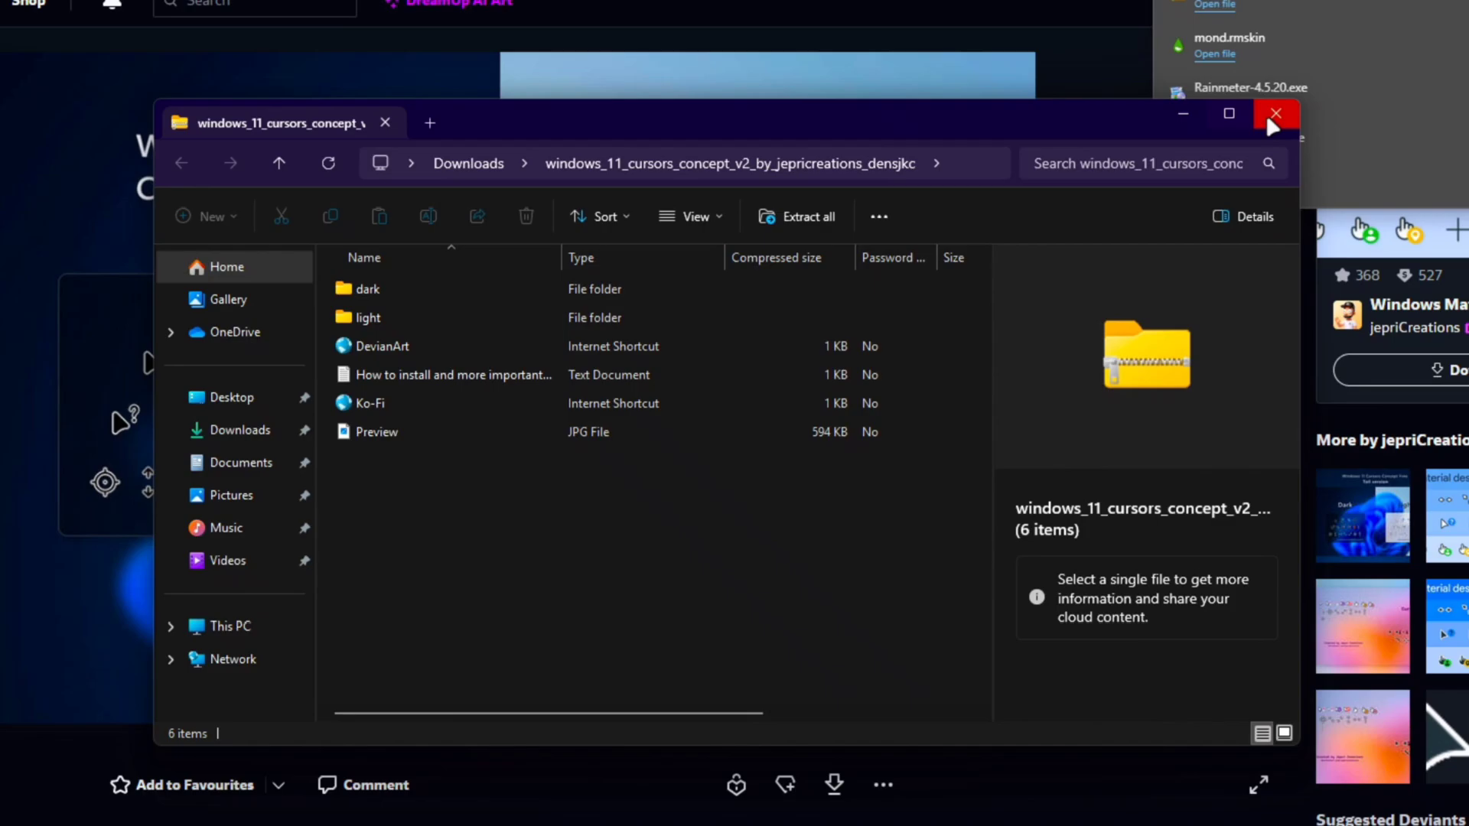
pyautogui.click(1274, 114)
# - Copy the files.community/download link from the File explorer line in customs.txt
pyautogui.click(1435, 817)
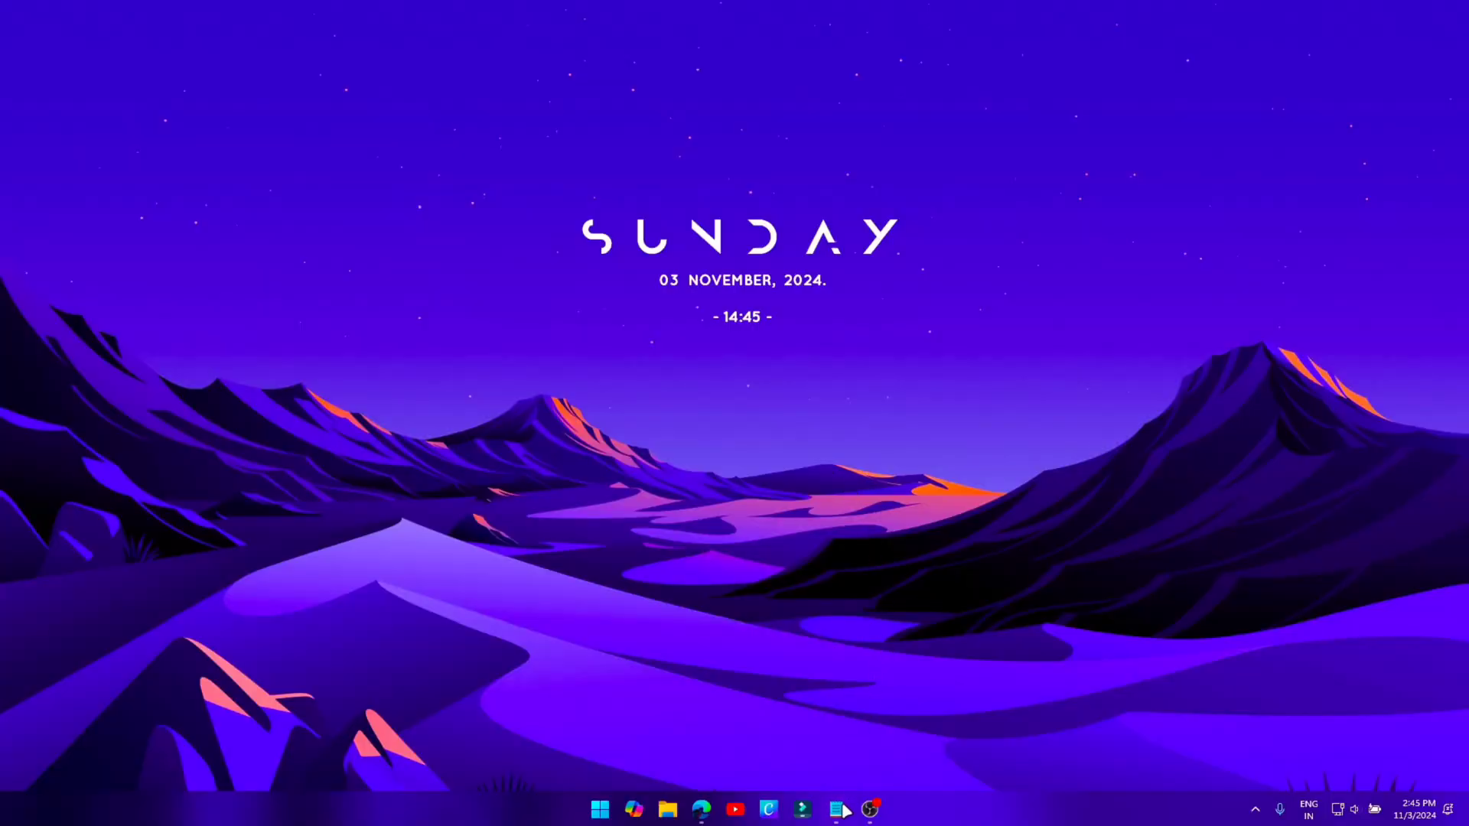
pyautogui.click(845, 809)
pyautogui.click(622, 419)
pyautogui.moveTo(530, 391); pyautogui.dragTo(307, 386)
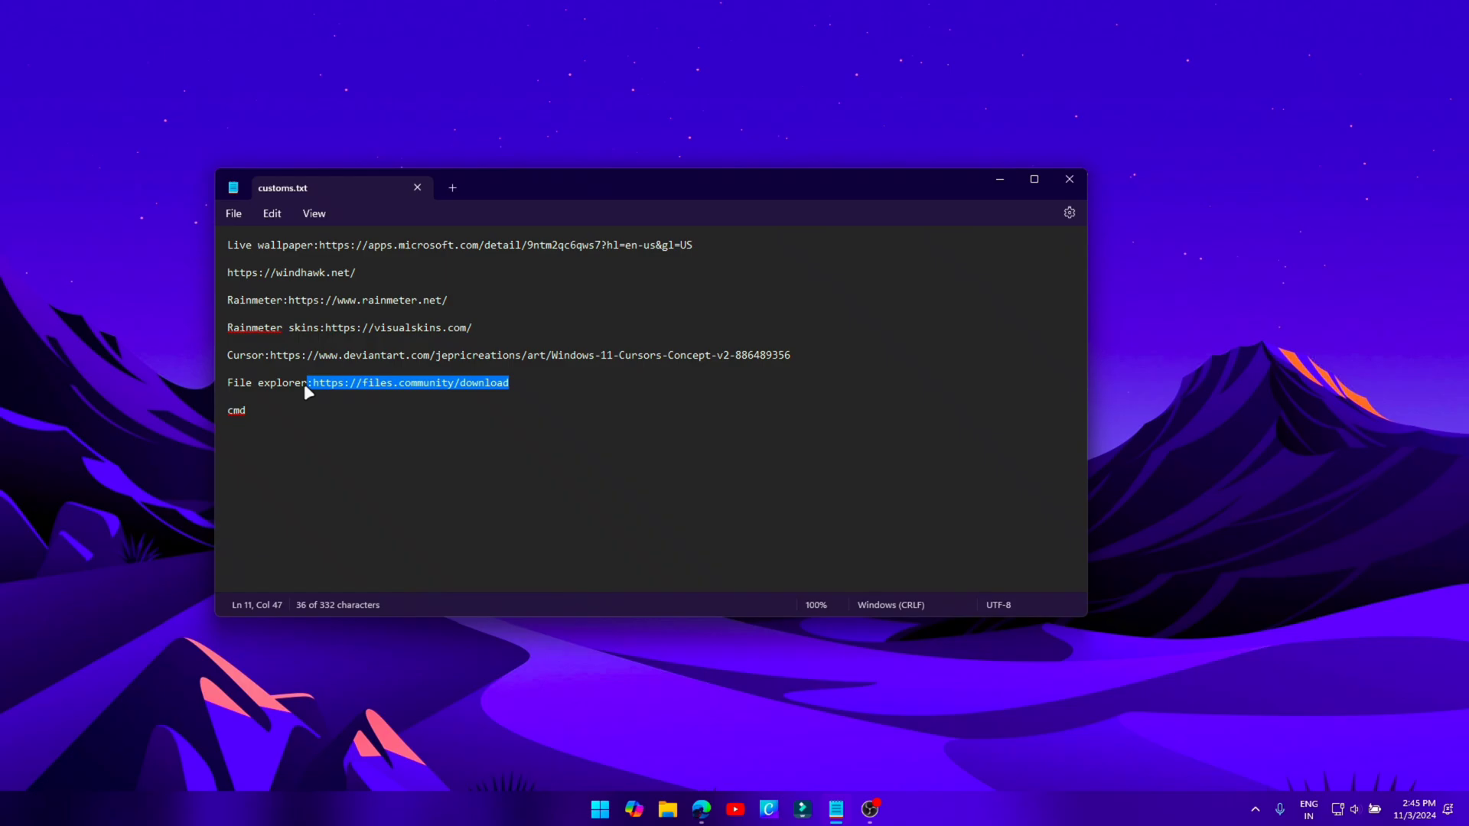
pyautogui.rightClick(328, 385)
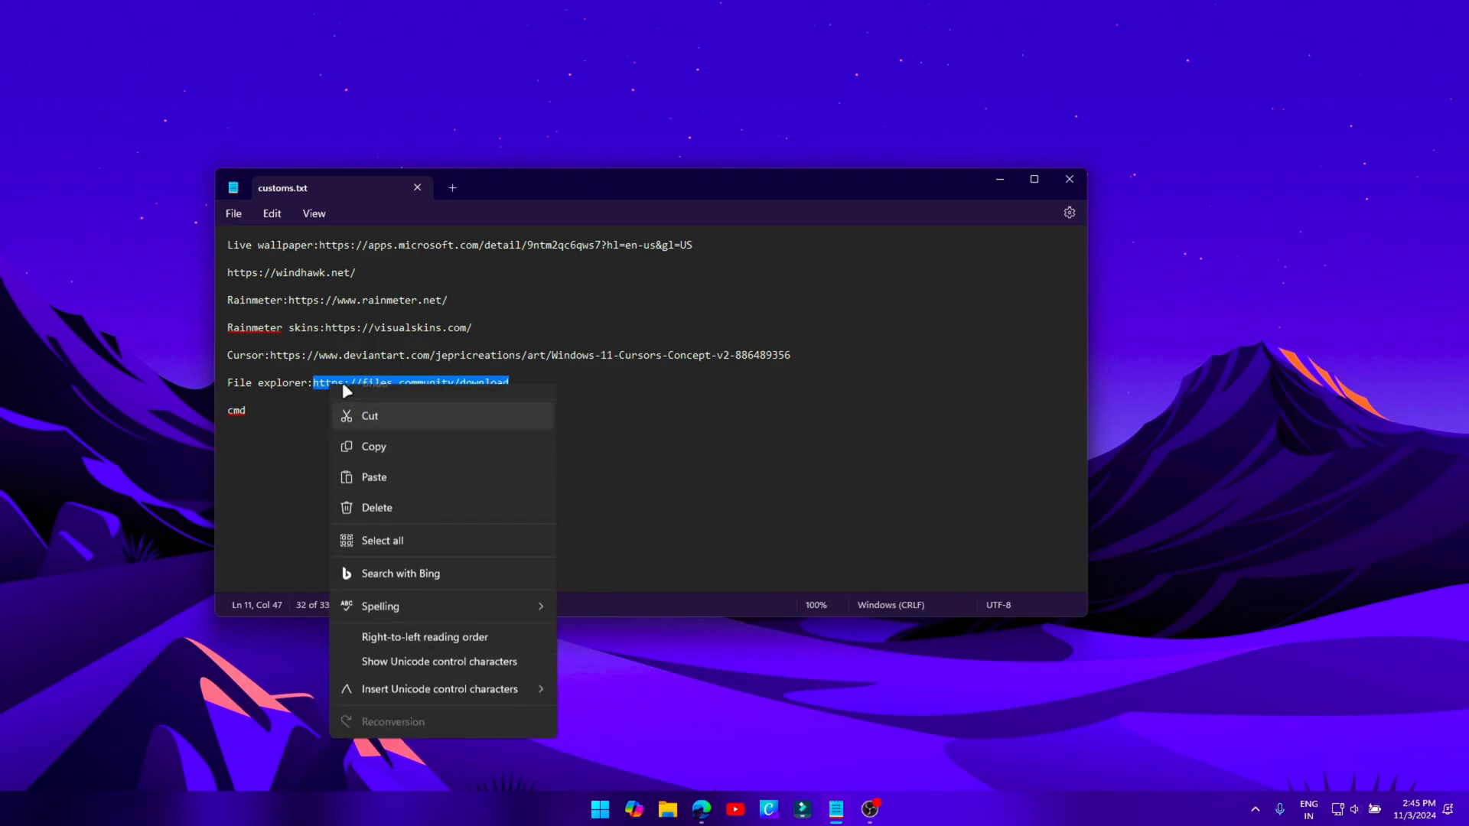
pyautogui.click(392, 462)
# - Paste the link into Edge's address bar and load the Files download page
pyautogui.click(710, 817)
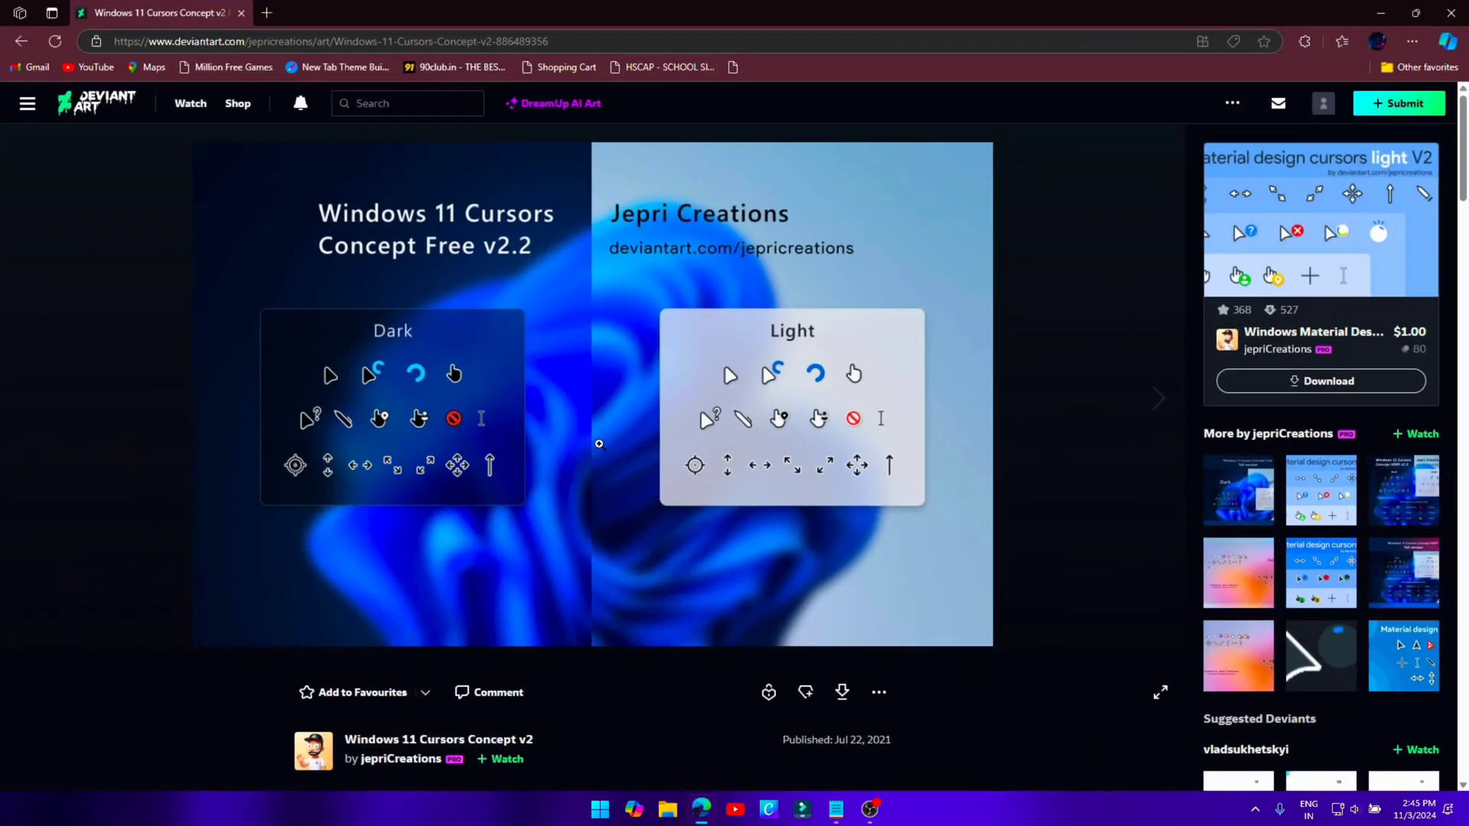
pyautogui.click(486, 45)
pyautogui.hotkey('ctrl', 'v')
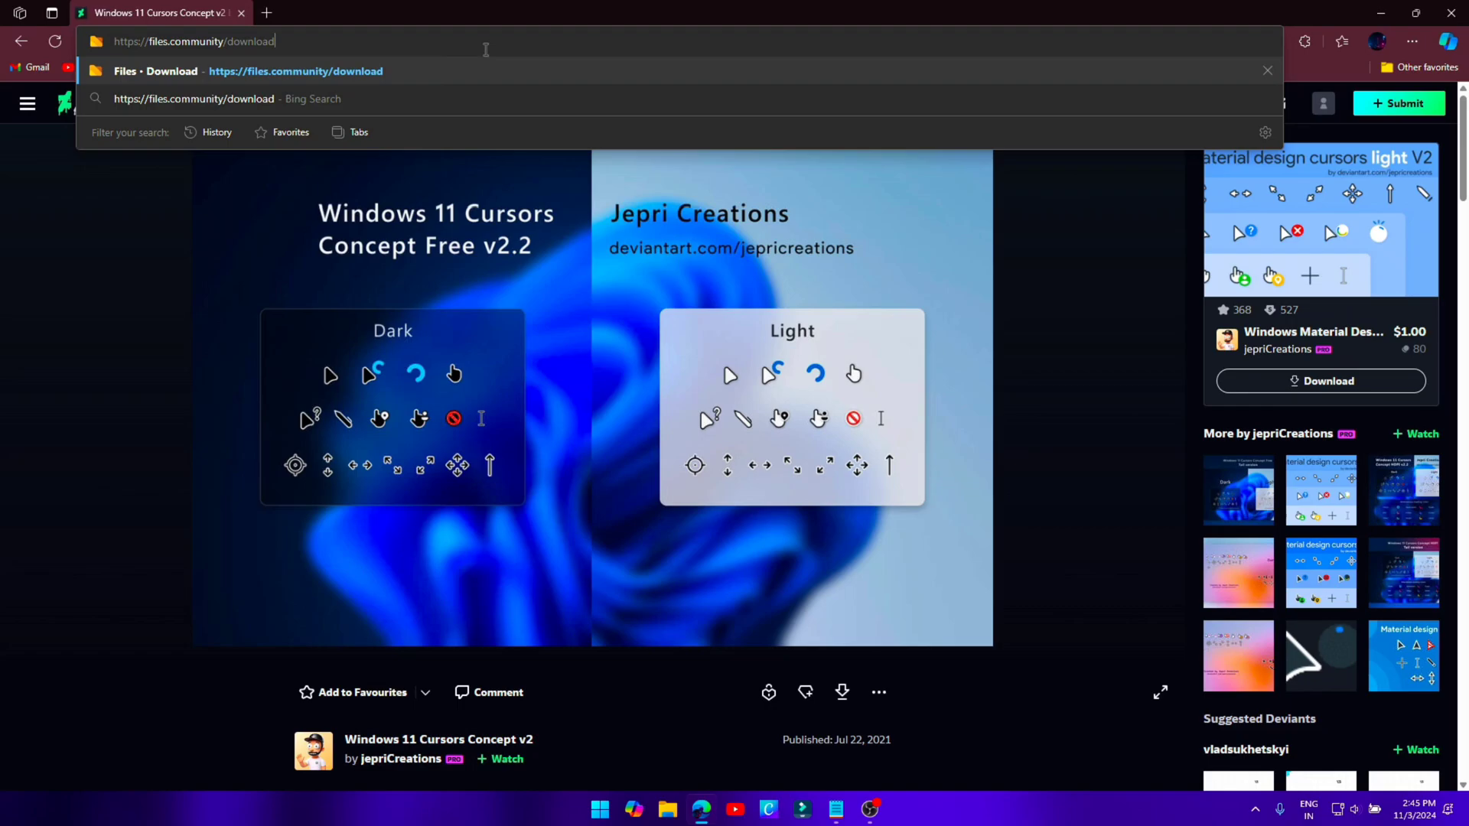
pyautogui.press('Return')
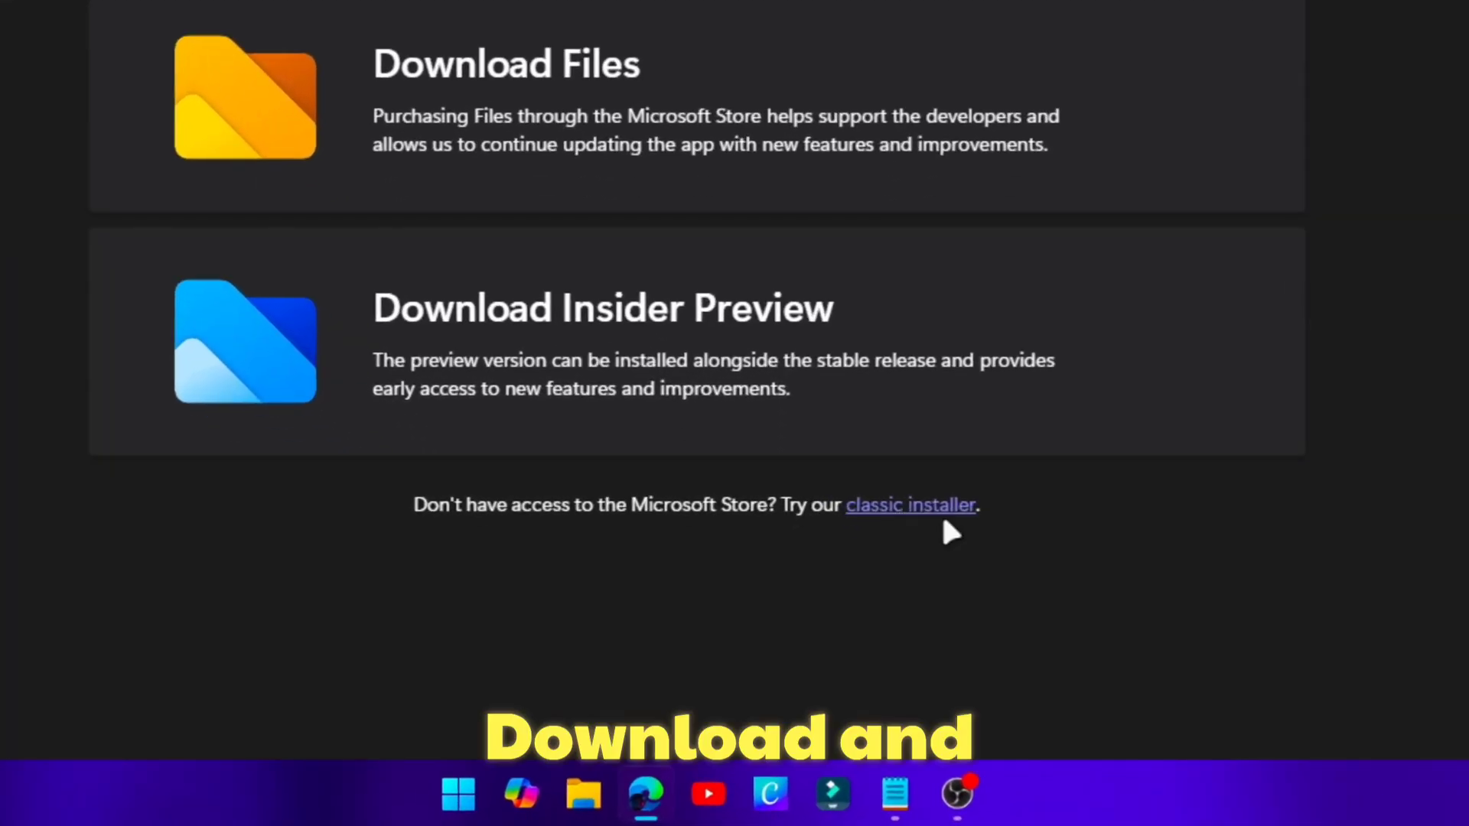
# - Download the classic Files installer, run it and install Files
pyautogui.click(924, 507)
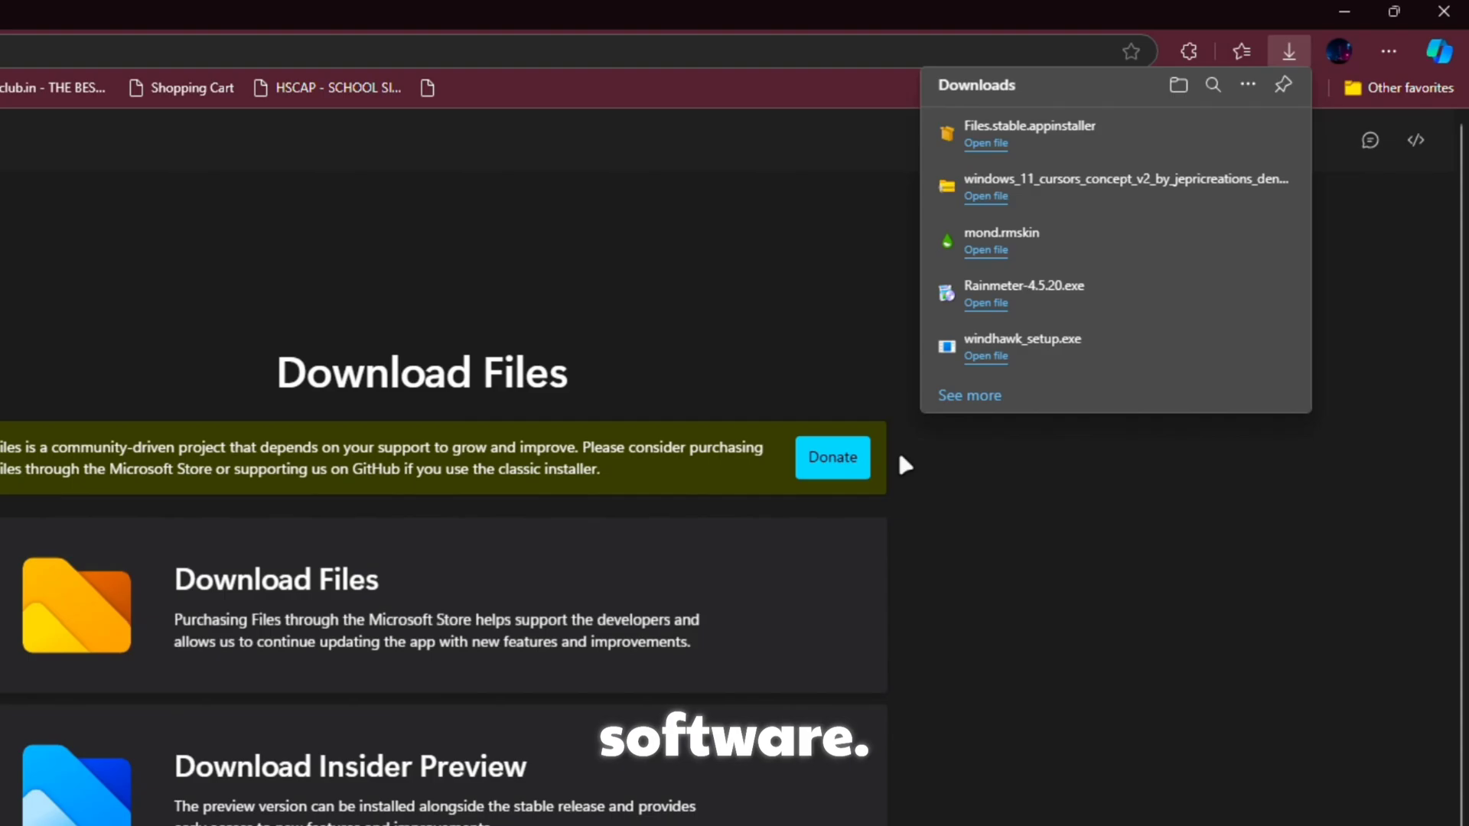
pyautogui.click(986, 144)
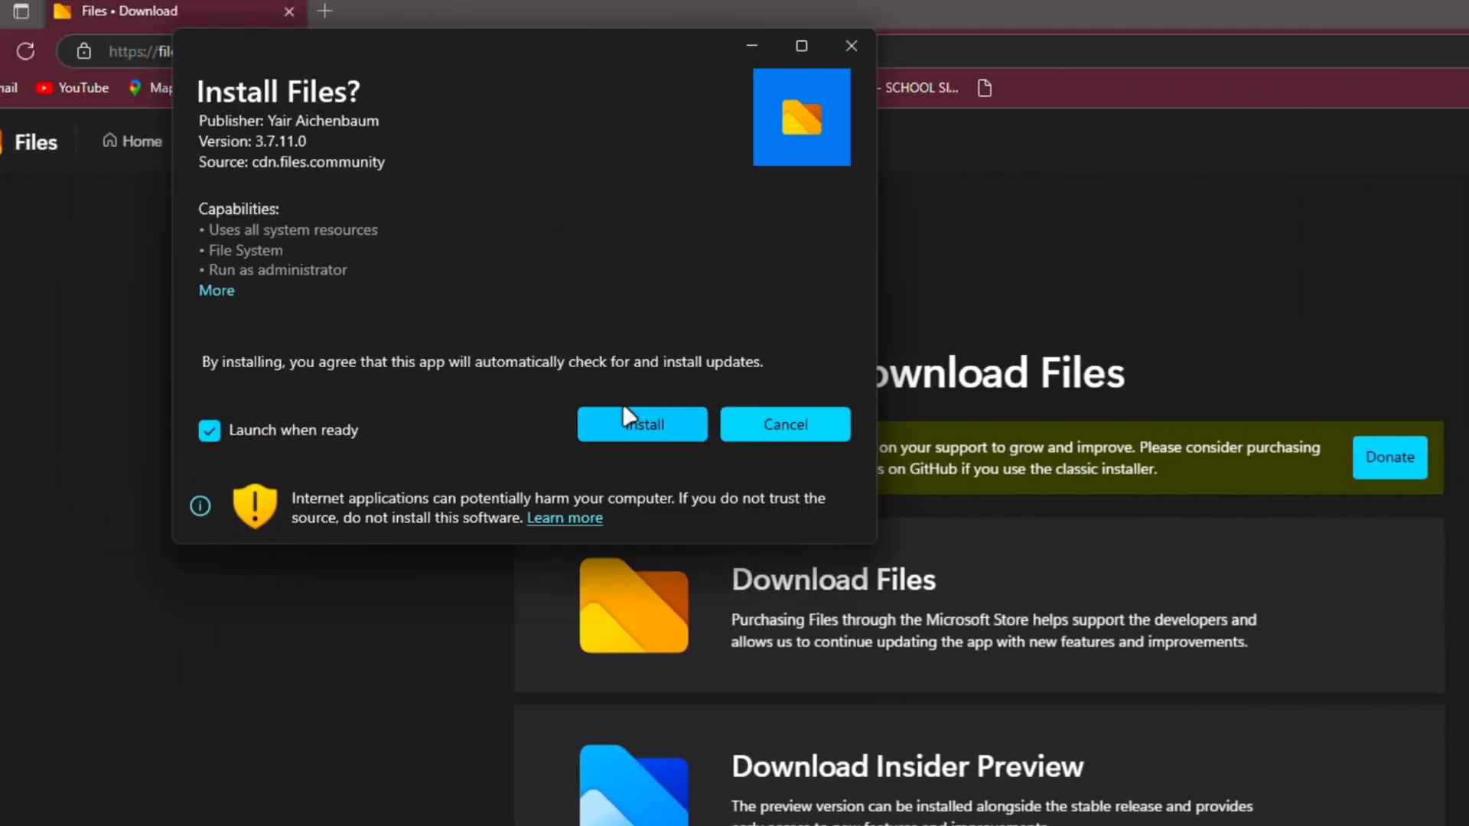
pyautogui.click(625, 414)
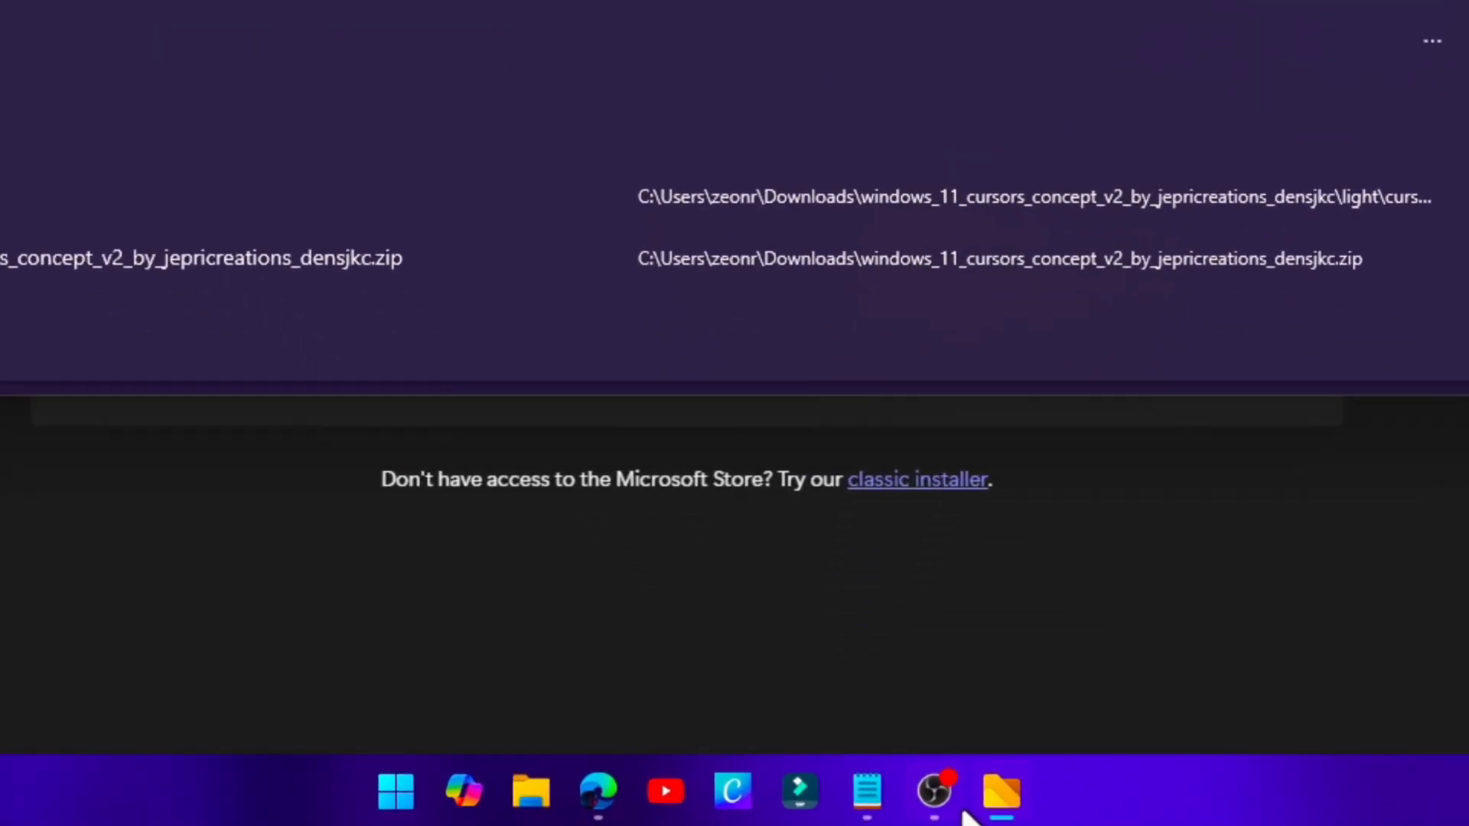
# - Pin Files to the taskbar beside File Explorer, unpin File Explorer, and launch Files
pyautogui.rightClick(886, 809)
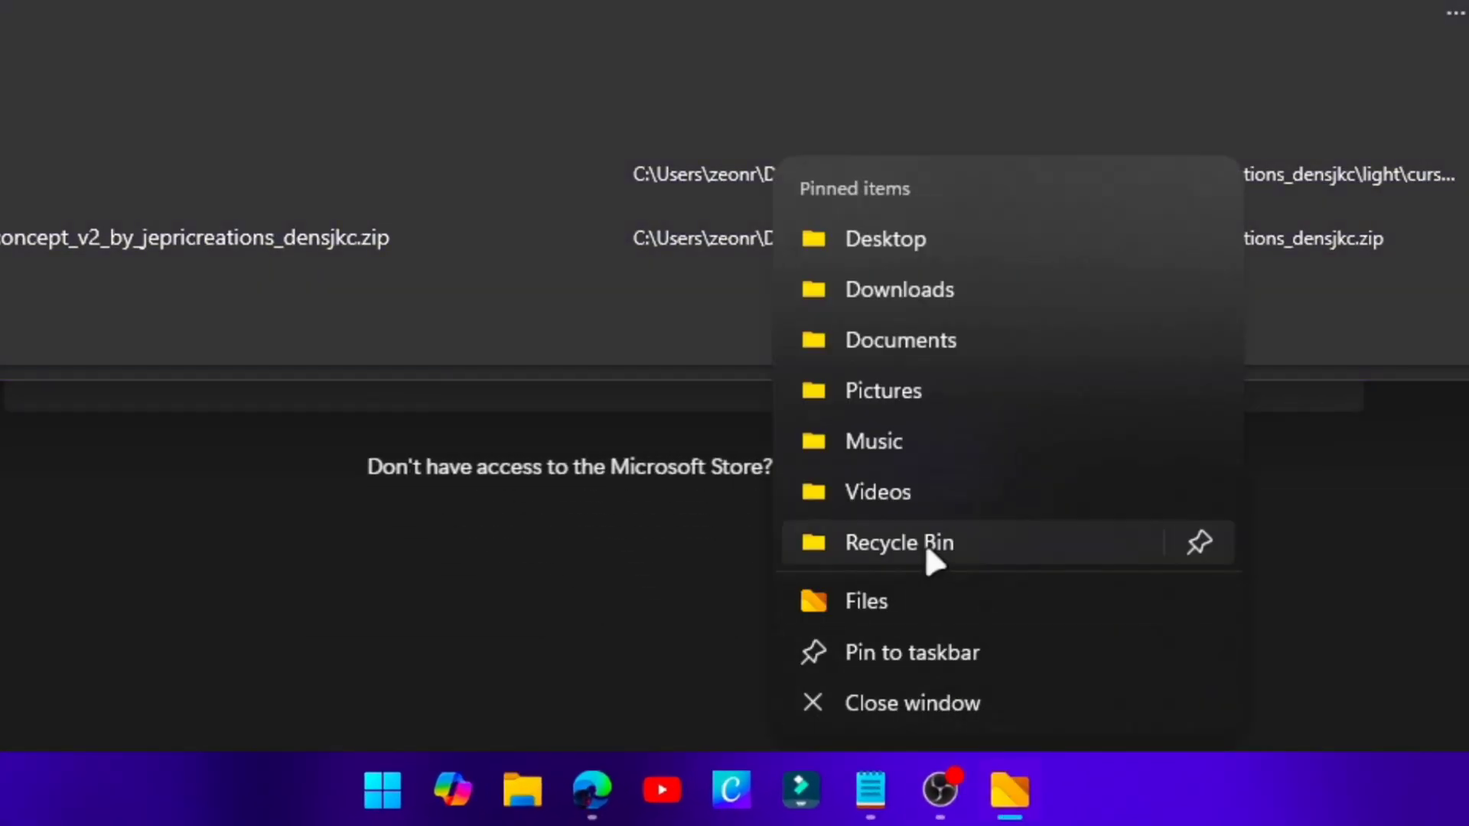
pyautogui.click(968, 654)
pyautogui.moveTo(1012, 790); pyautogui.dragTo(590, 795)
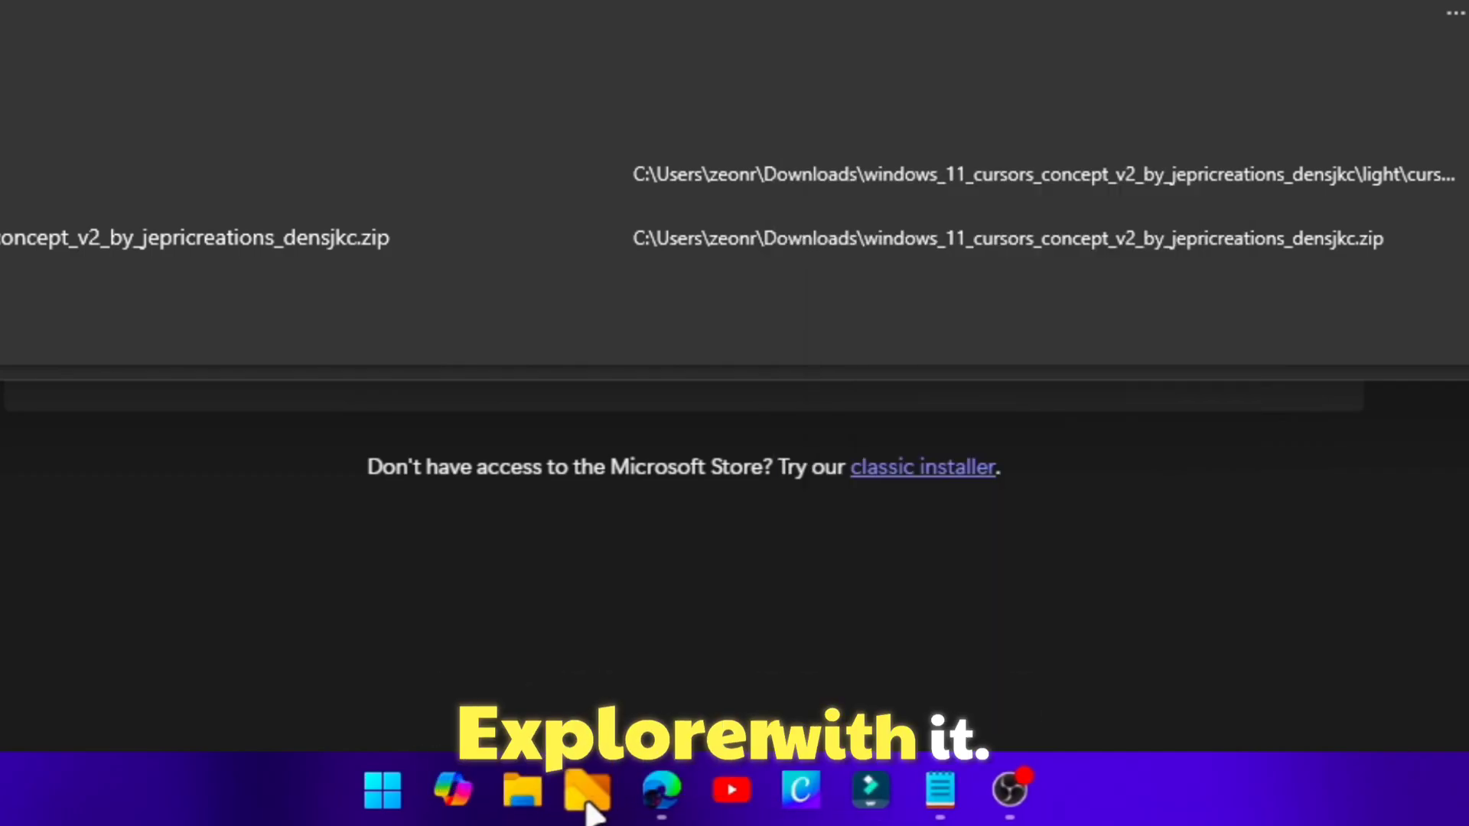
pyautogui.rightClick(522, 792)
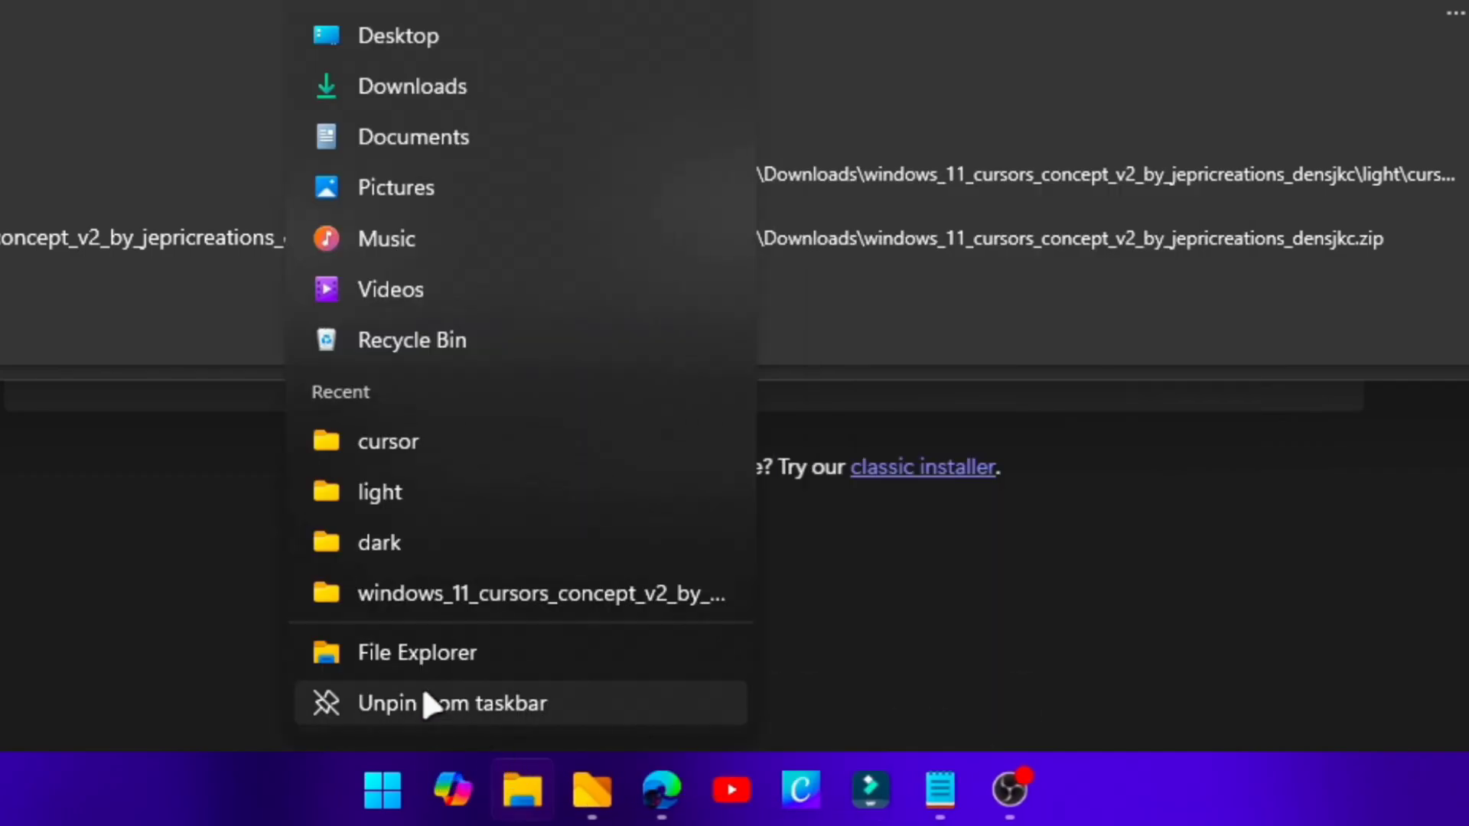
pyautogui.click(493, 702)
pyautogui.click(558, 788)
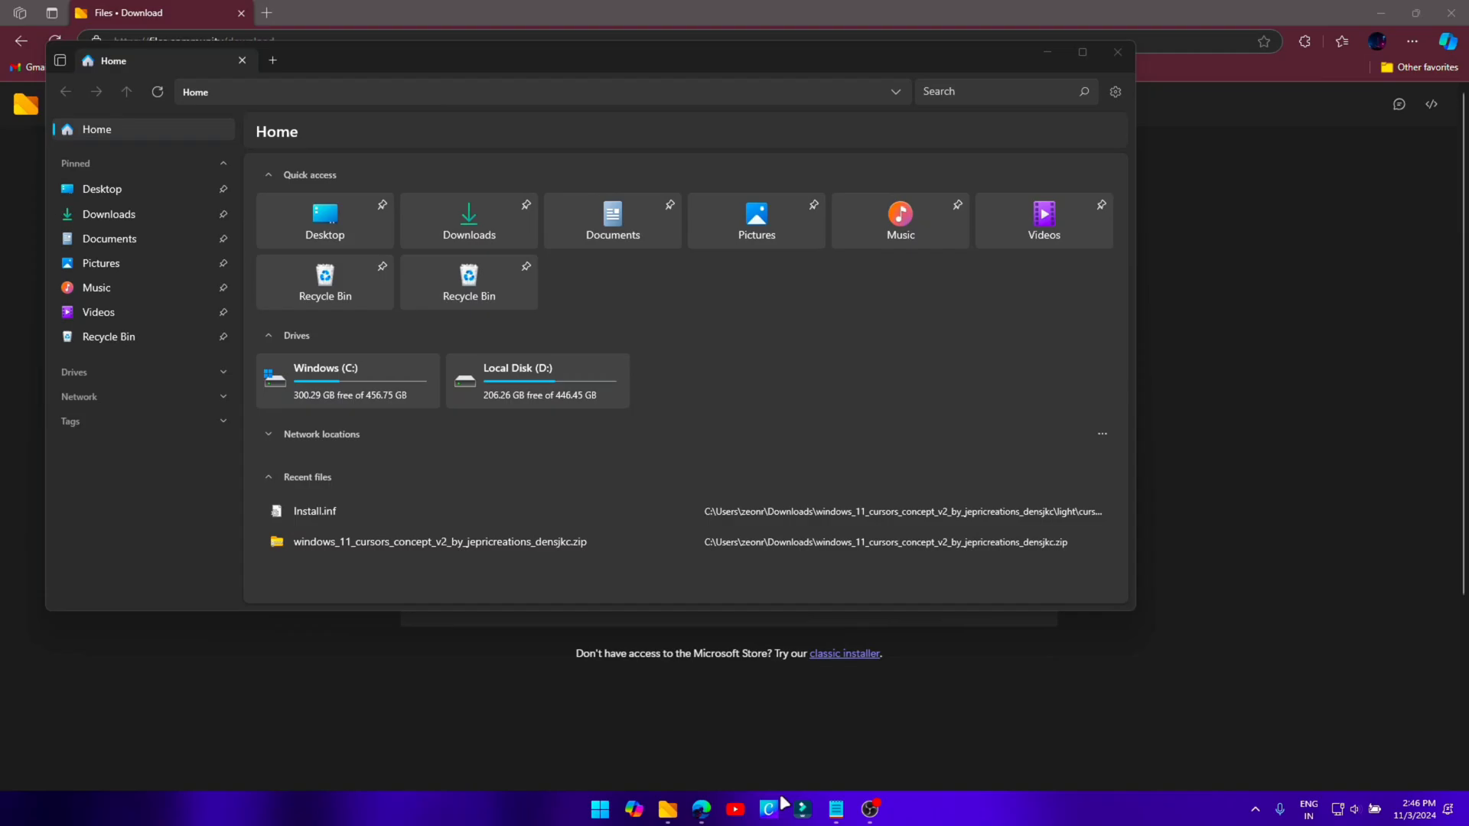
# - Choose Mica Alt as the backdrop in the Files Appearance settings
pyautogui.click(1116, 91)
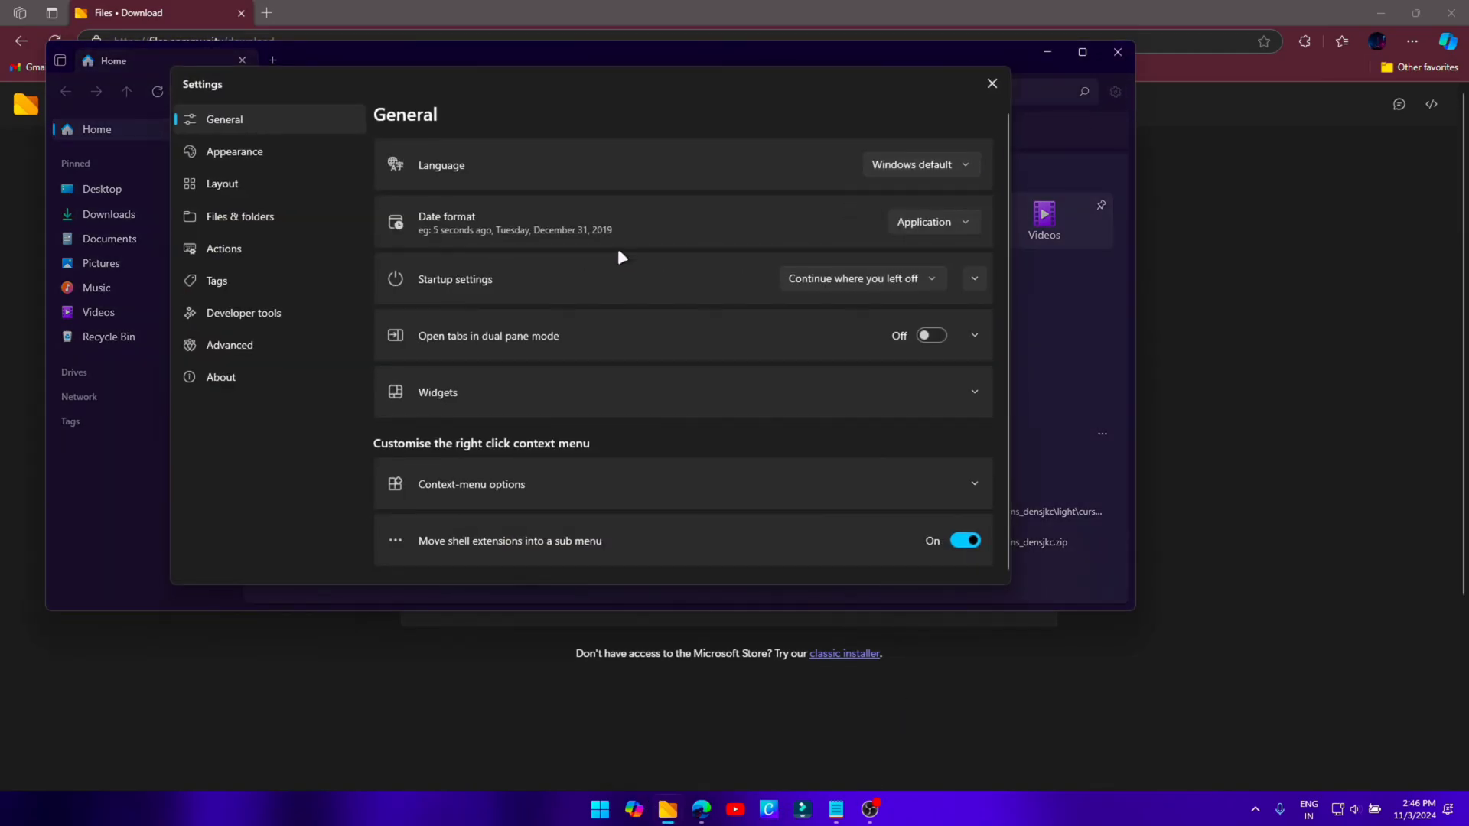
pyautogui.click(245, 157)
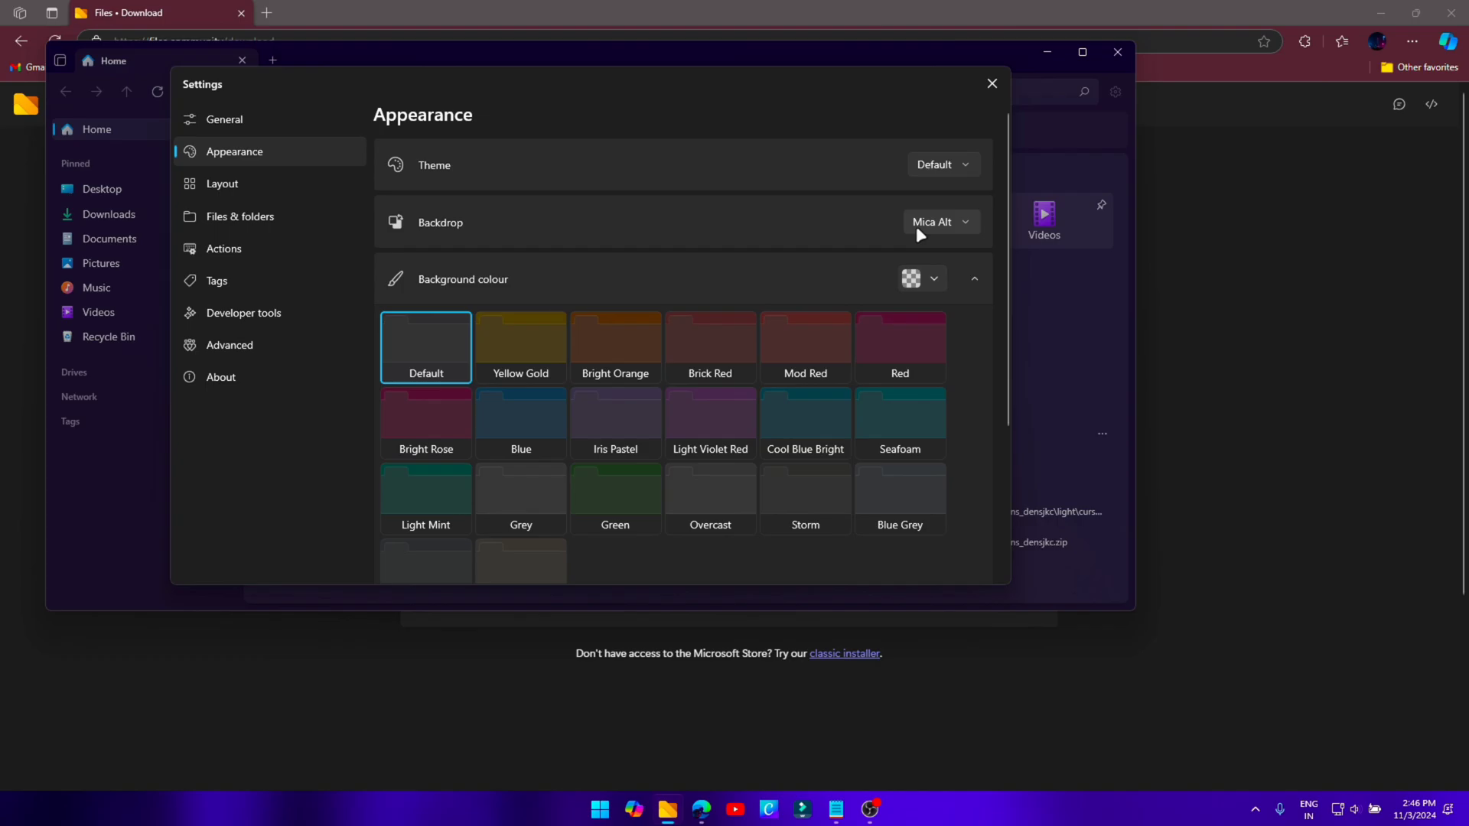
pyautogui.click(947, 224)
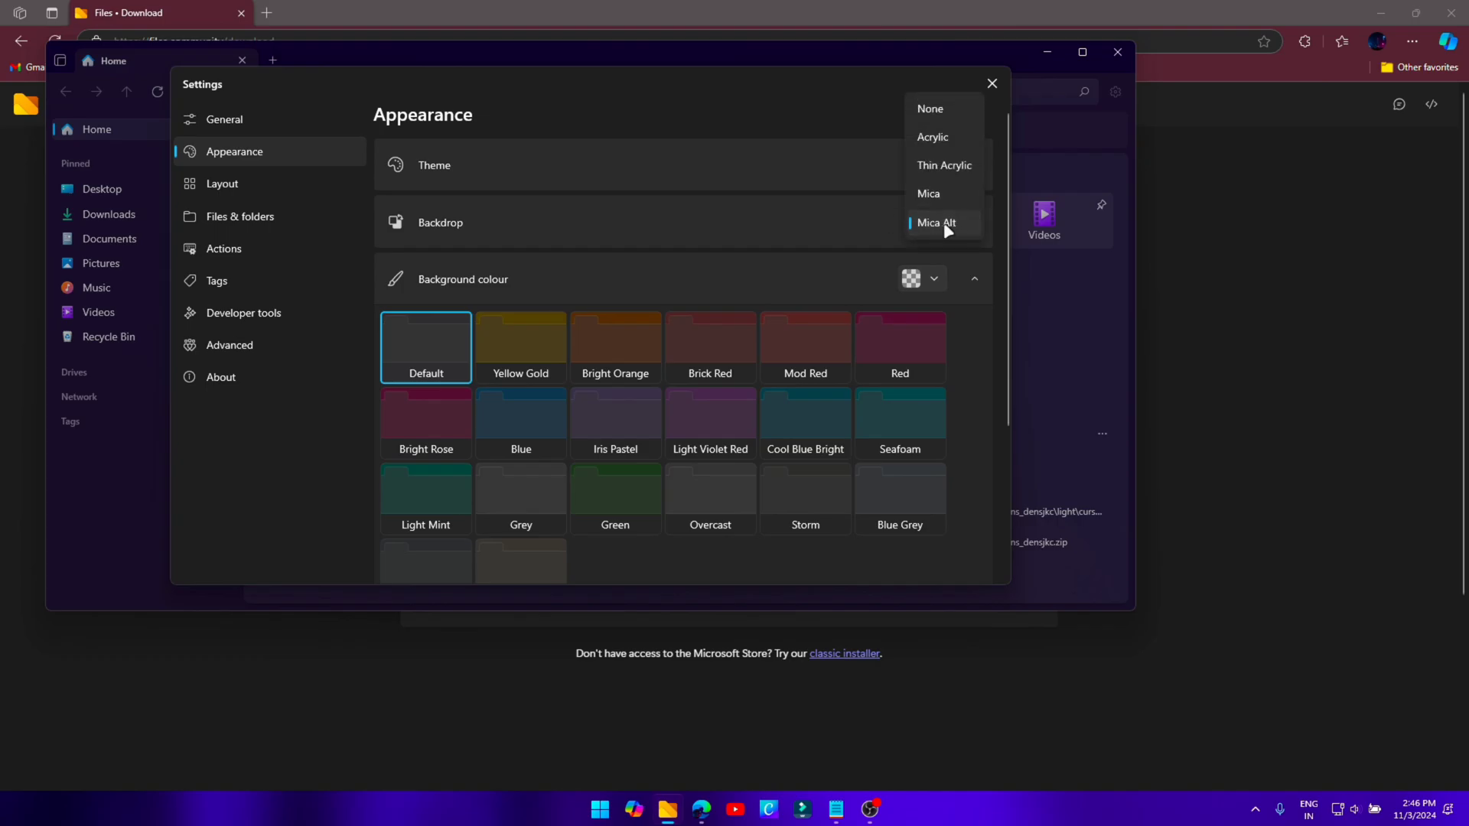
pyautogui.click(949, 224)
# - Close Files and launch Command Prompt from a Start search for 'cmd'
pyautogui.click(992, 84)
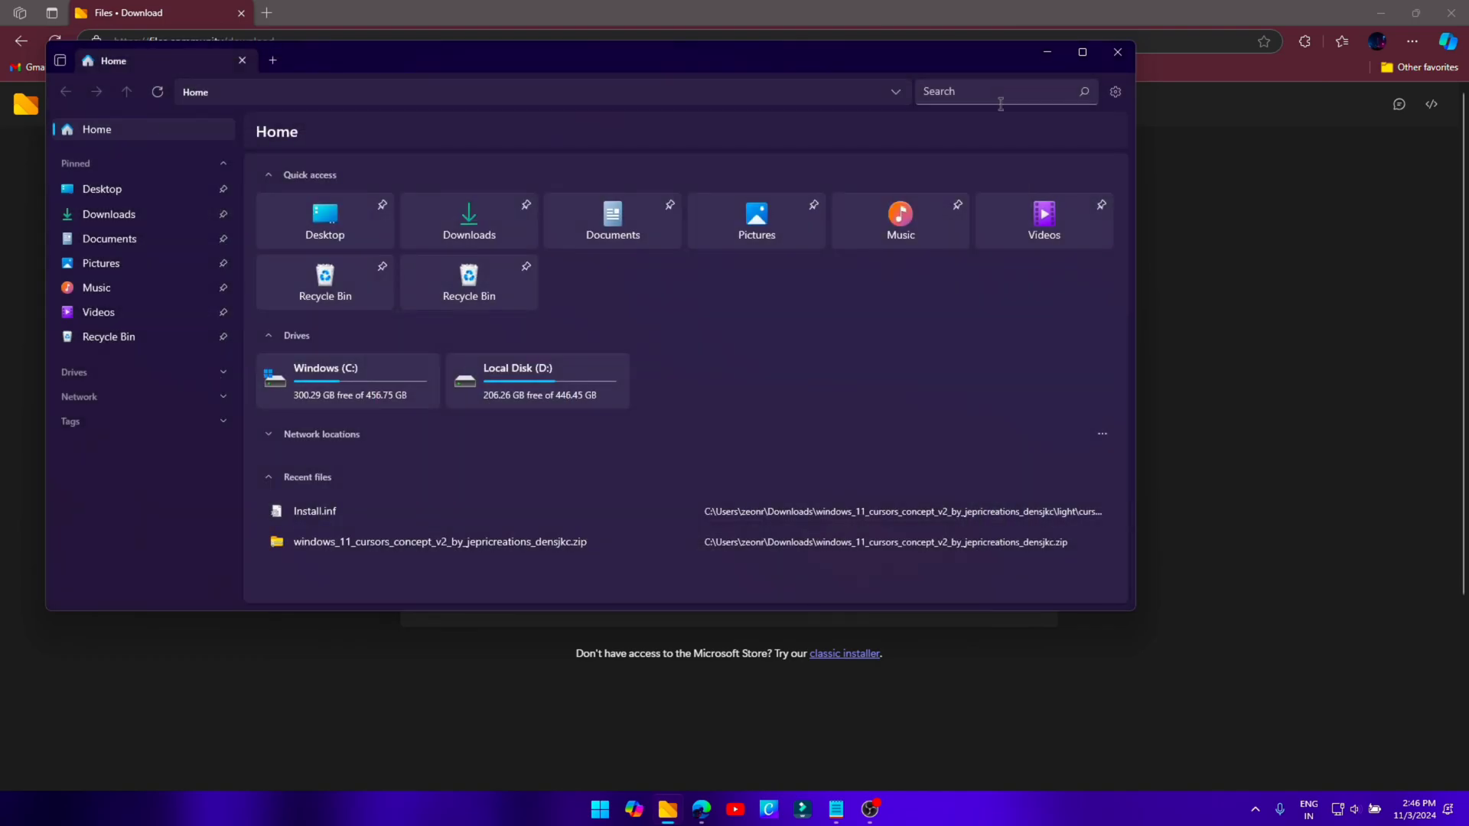
pyautogui.click(1118, 54)
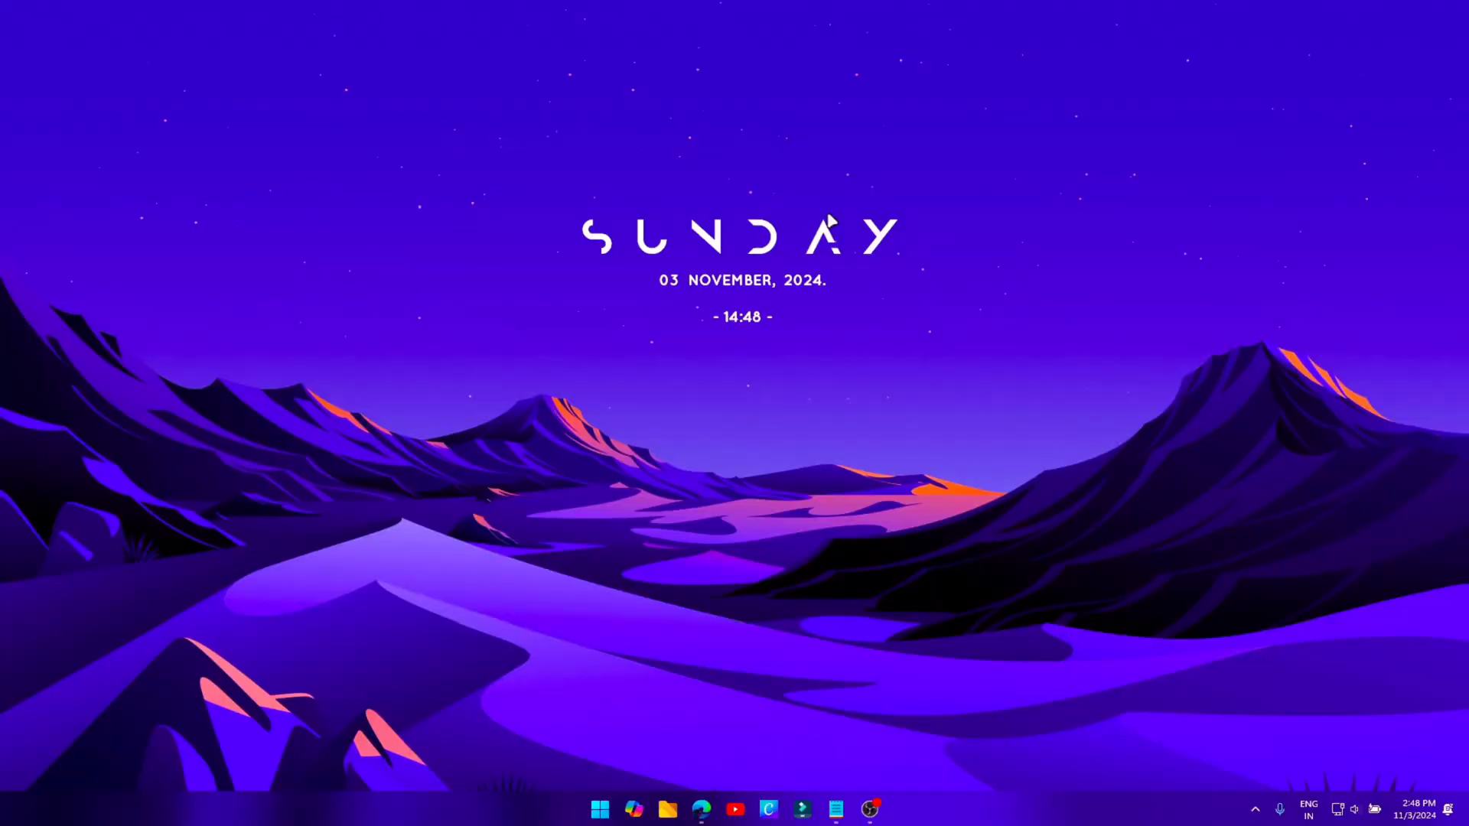
pyautogui.rightClick(480, 433)
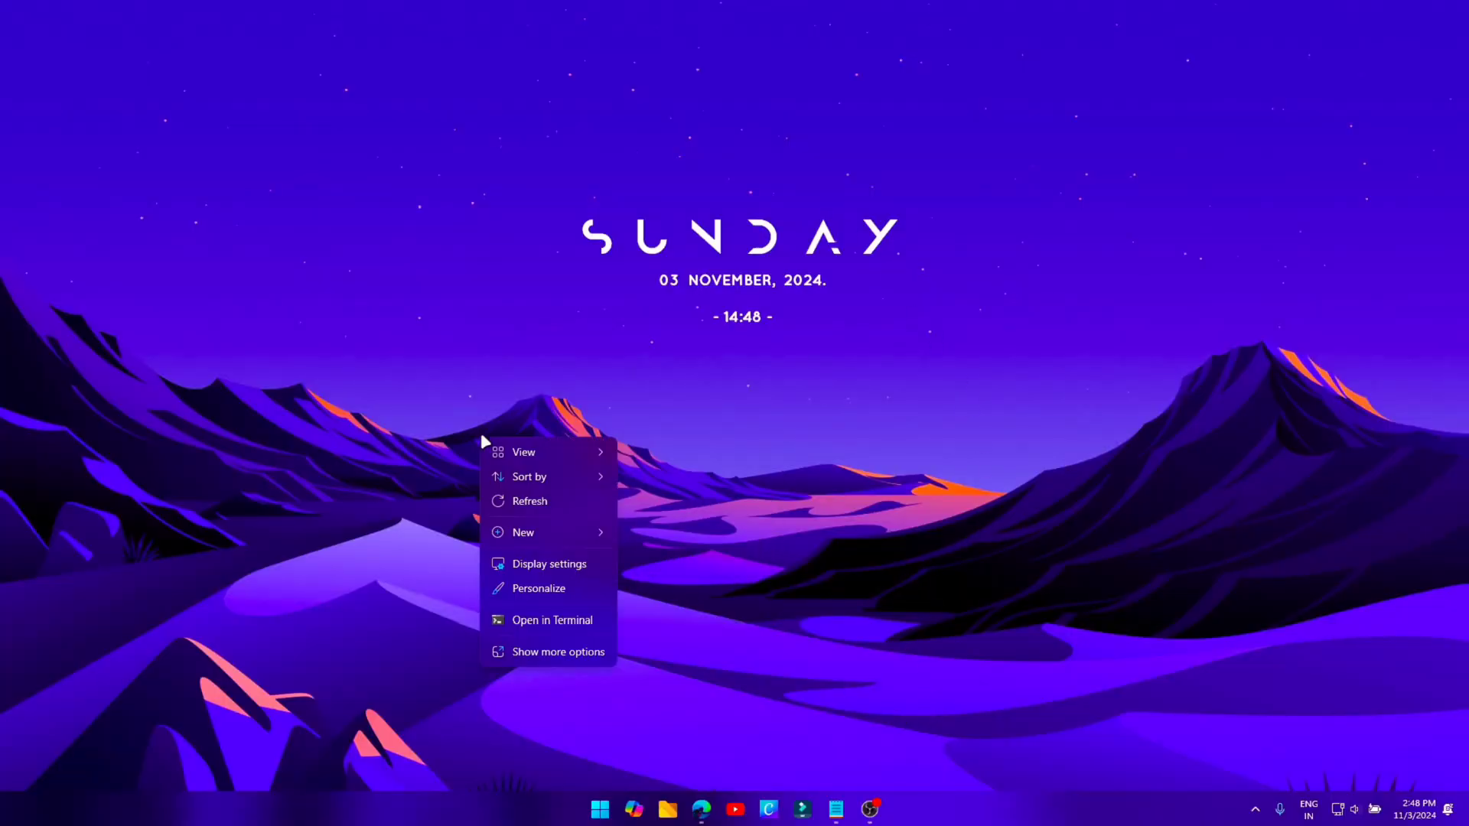
pyautogui.click(779, 480)
pyautogui.press('super')
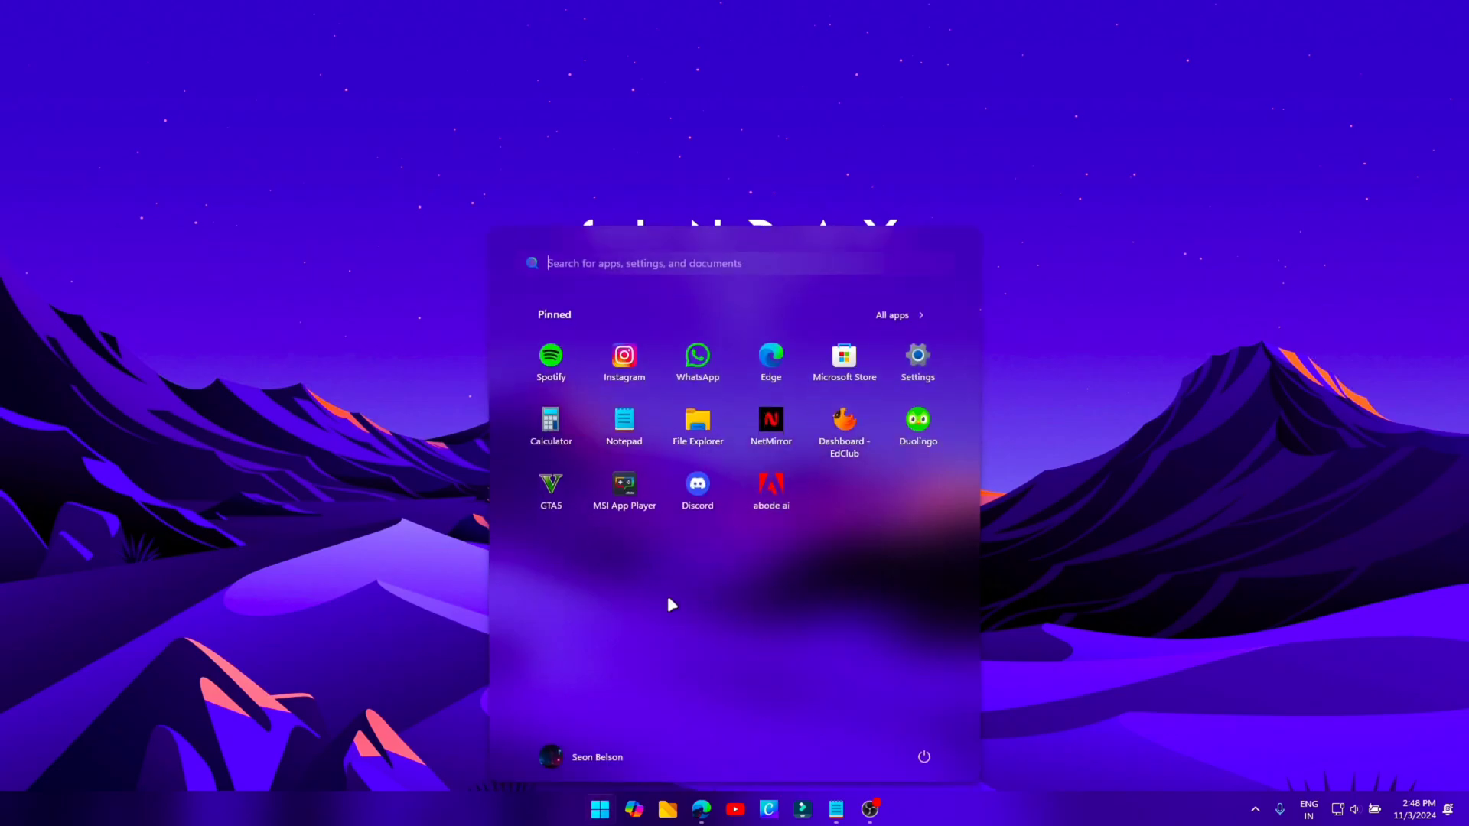
pyautogui.write('cmd')
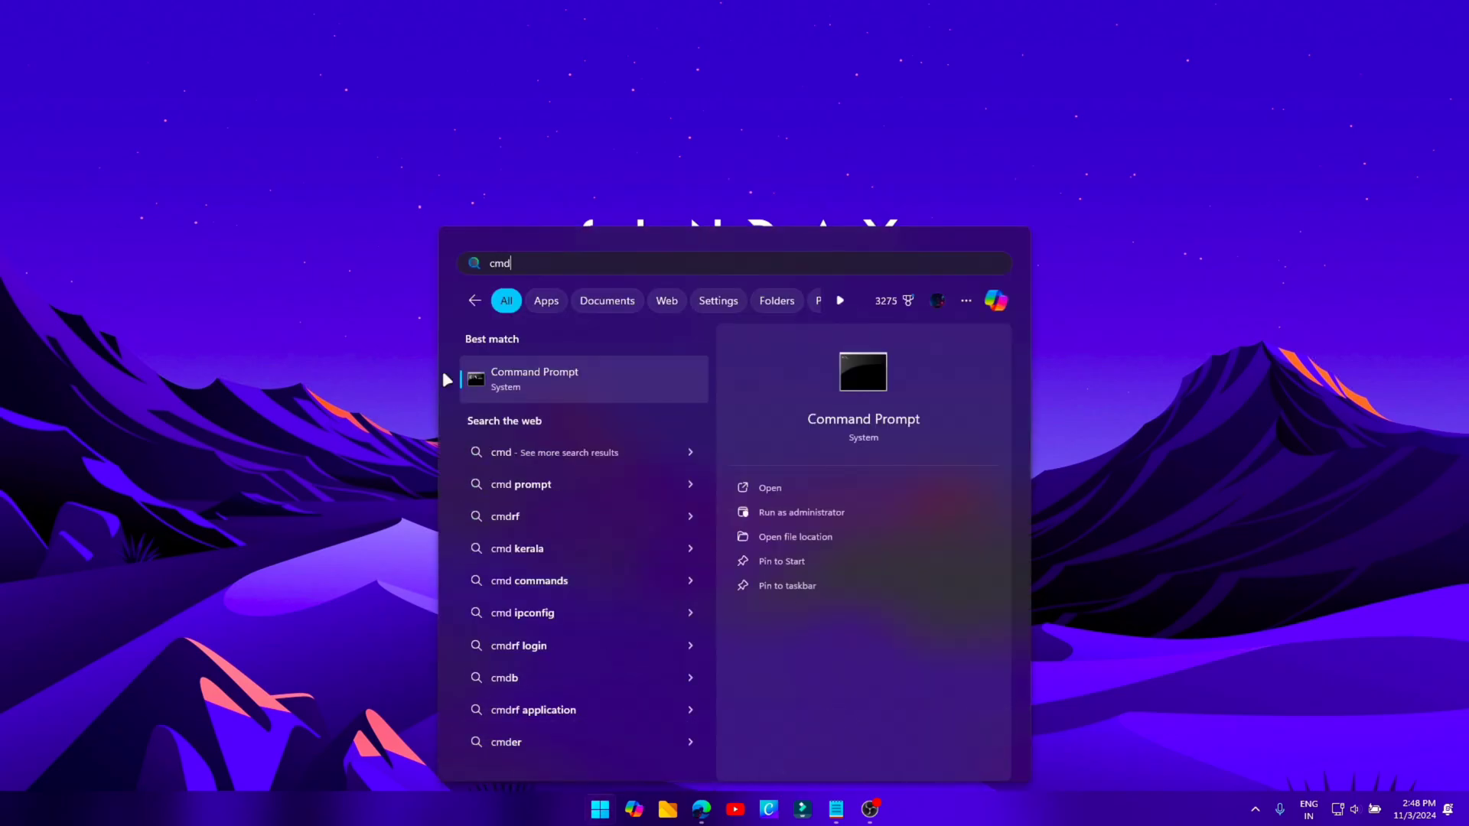
pyautogui.click(580, 387)
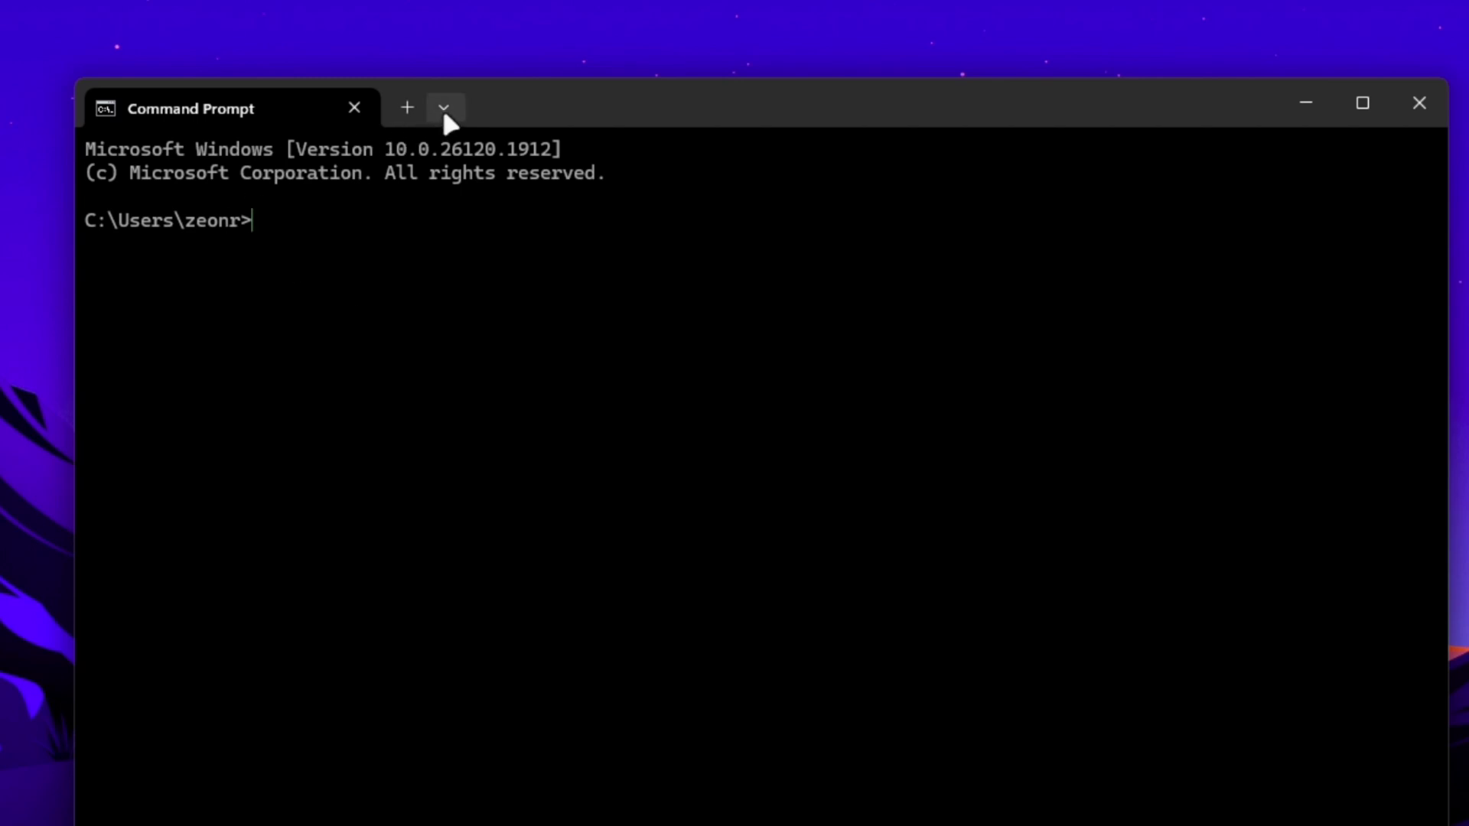
# - Open Windows Terminal settings and pull them out into a separate window
pyautogui.click(443, 107)
pyautogui.click(503, 282)
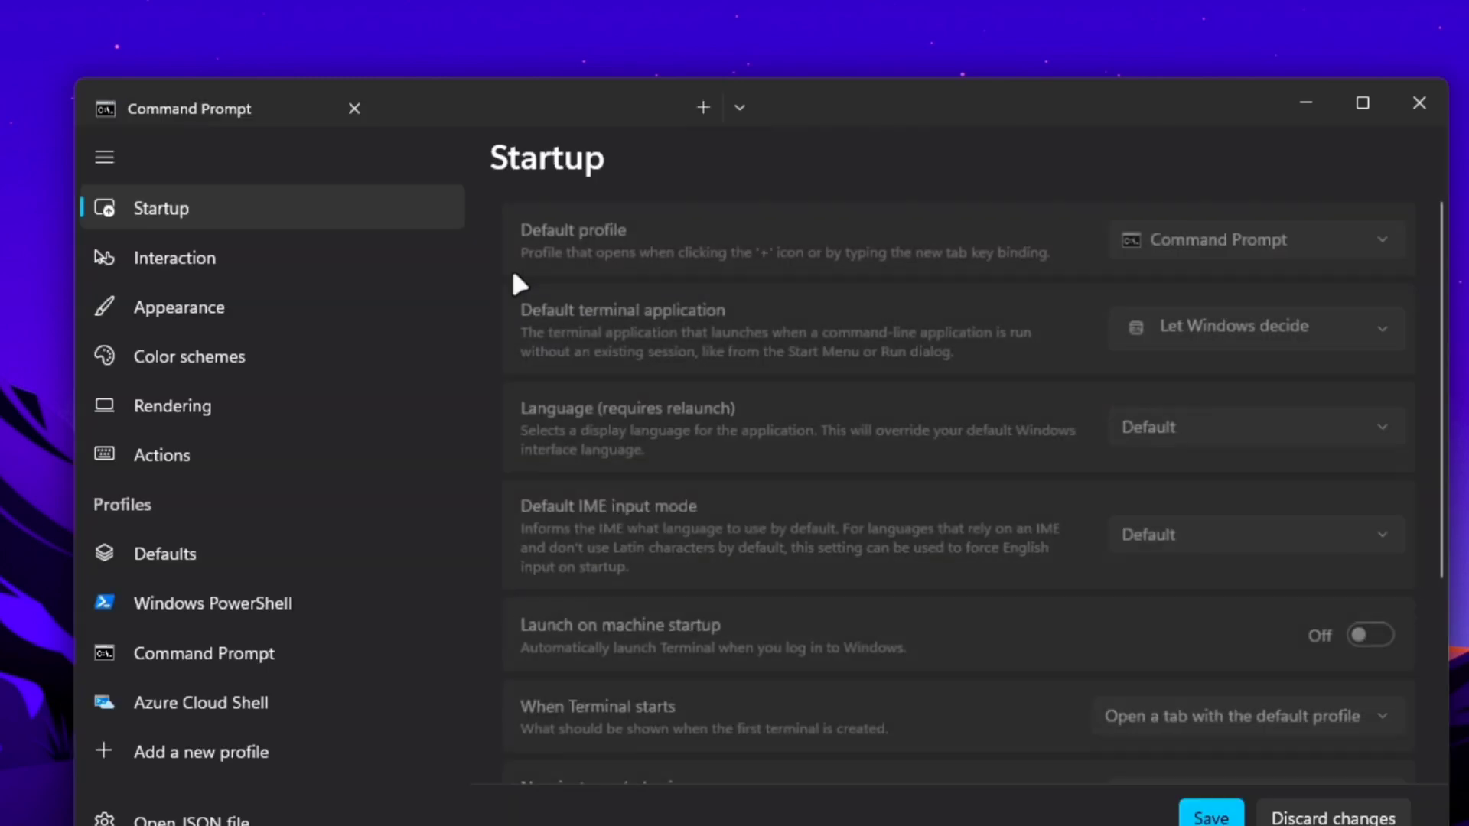
pyautogui.moveTo(519, 103); pyautogui.dragTo(1222, 304)
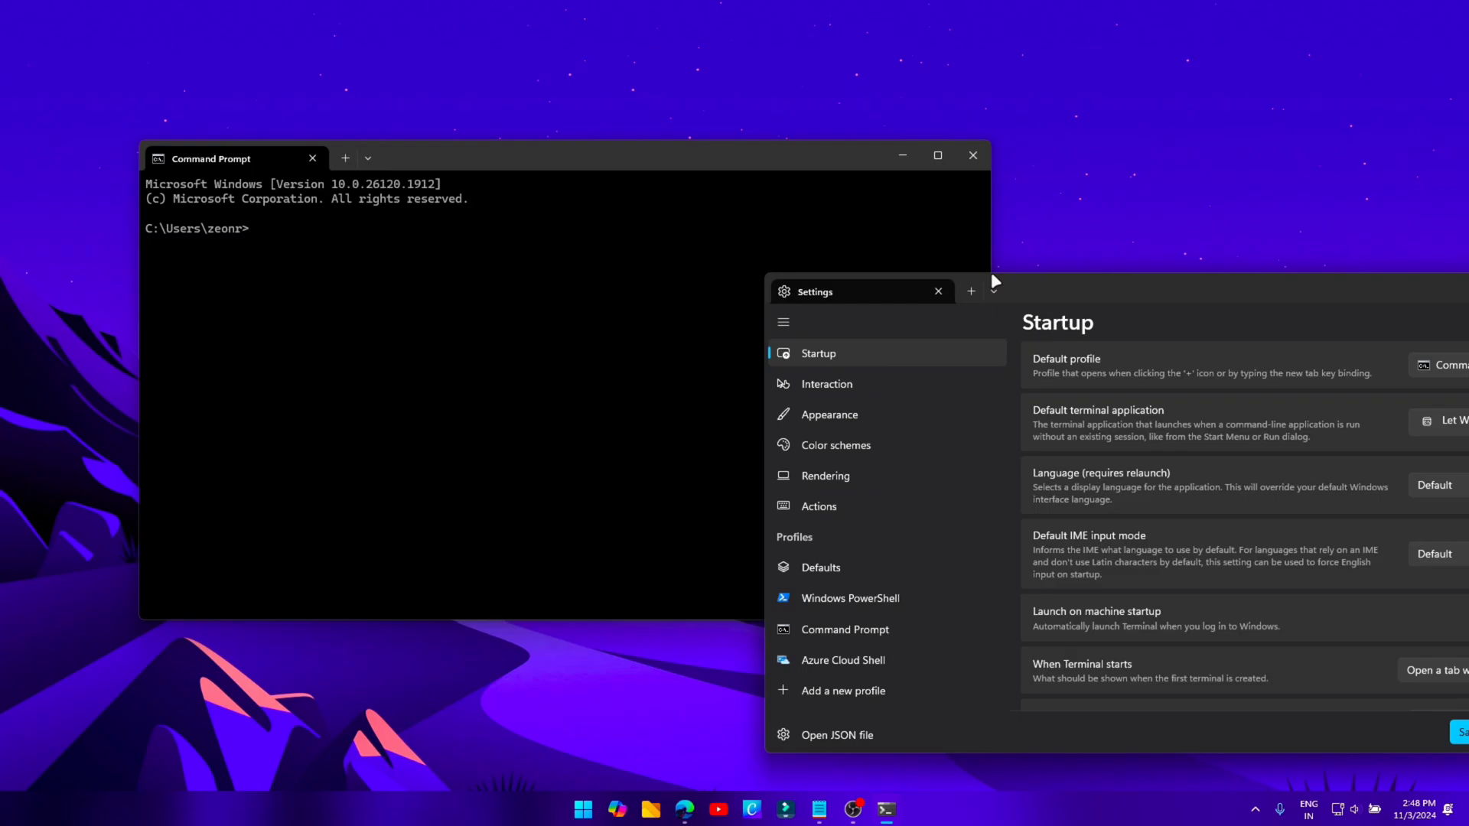
pyautogui.moveTo(1074, 292); pyautogui.dragTo(885, 256)
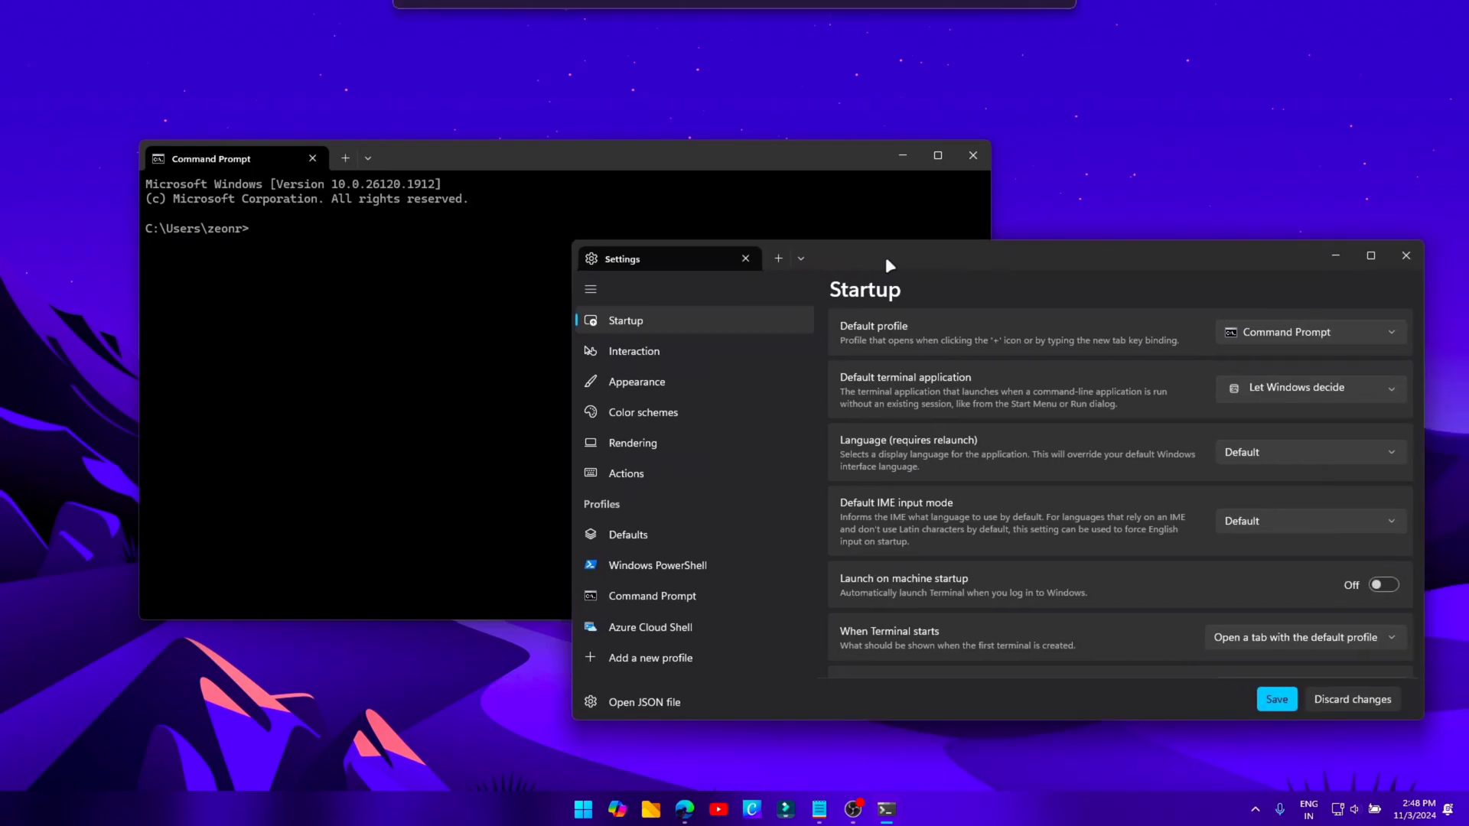
# - Keep Command Prompt as the default profile and open the Command Prompt profile page
pyautogui.click(1232, 328)
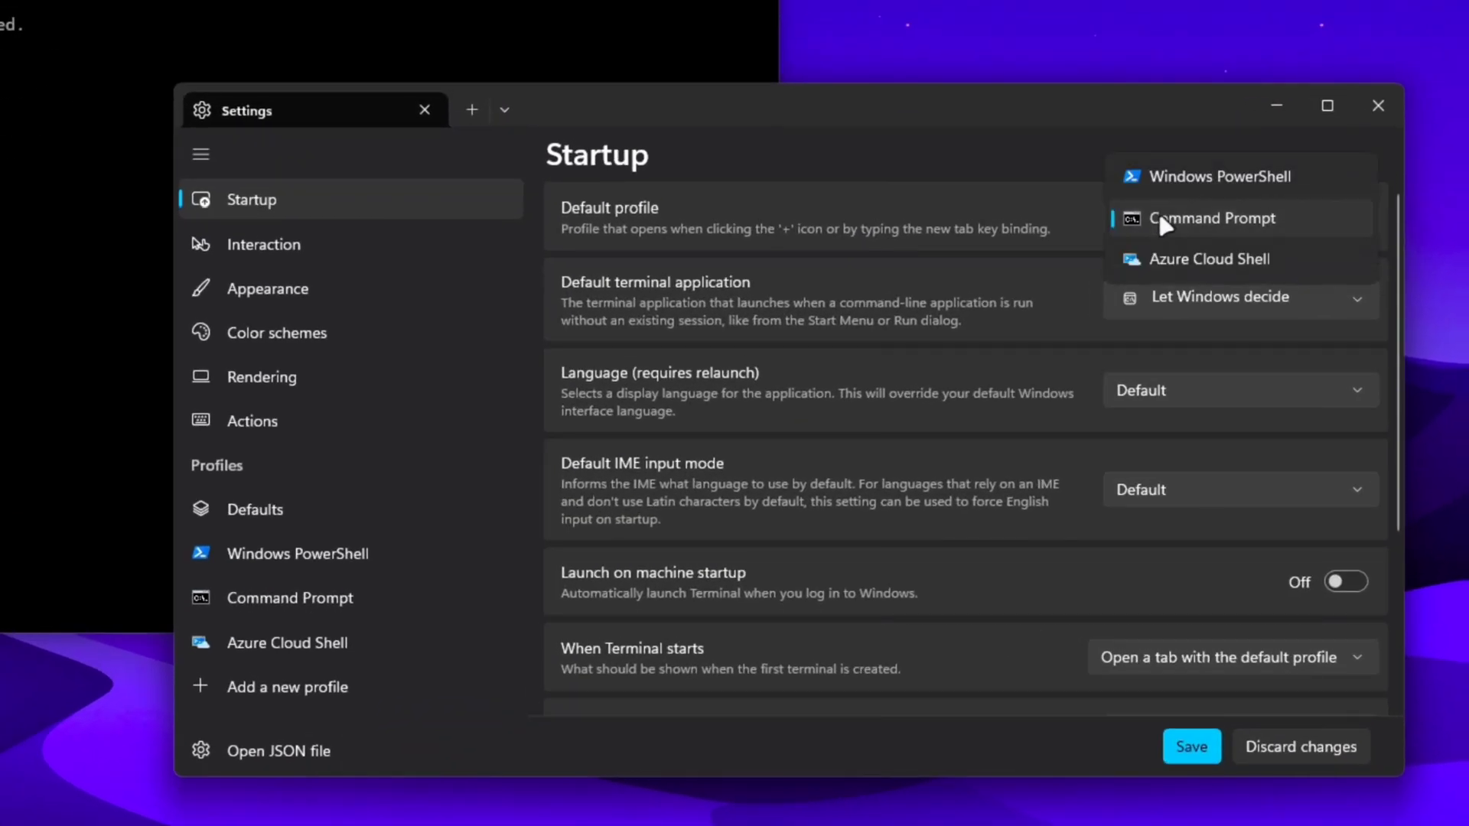
pyautogui.click(1163, 224)
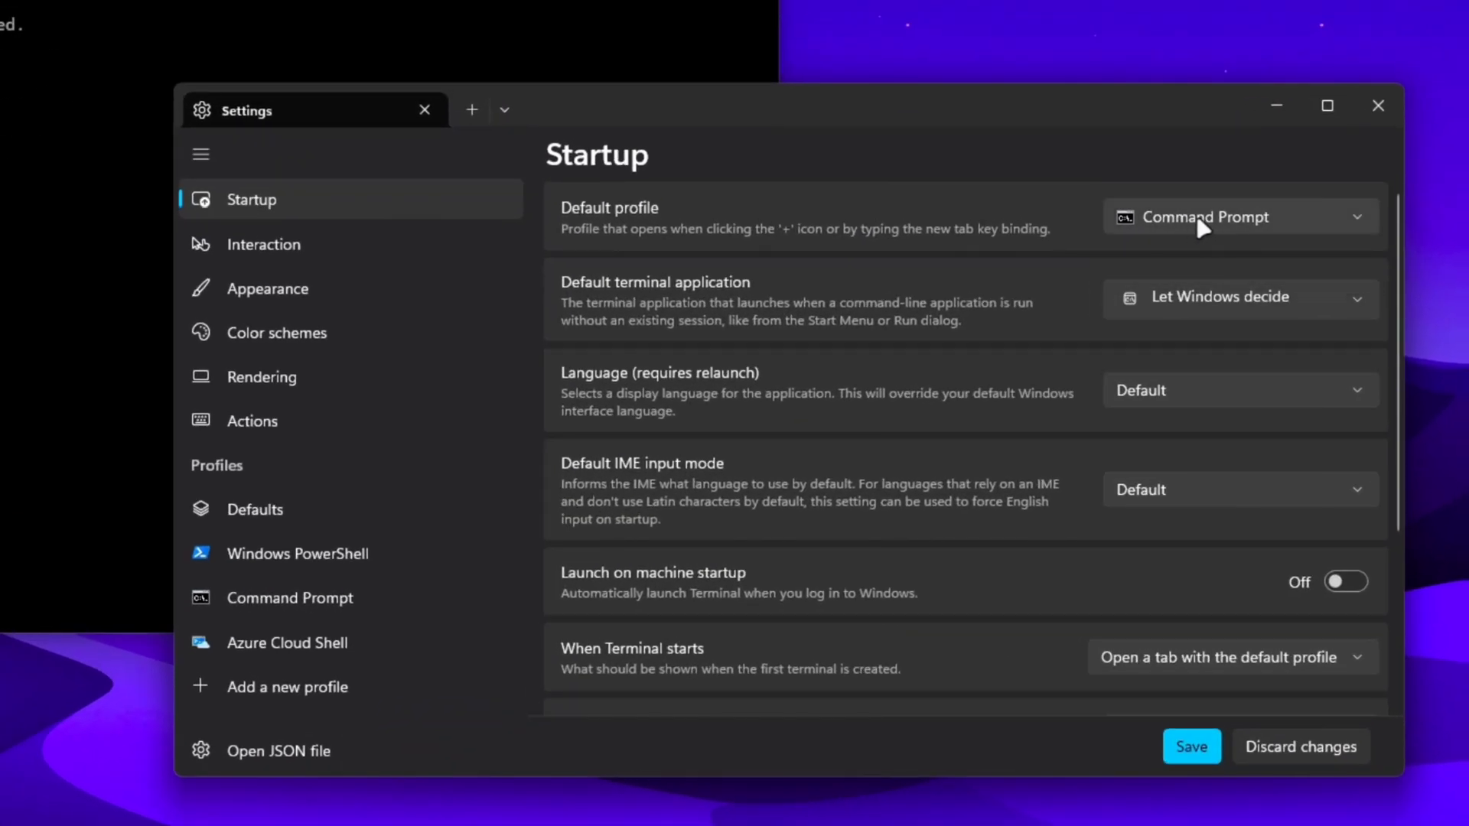
pyautogui.click(350, 597)
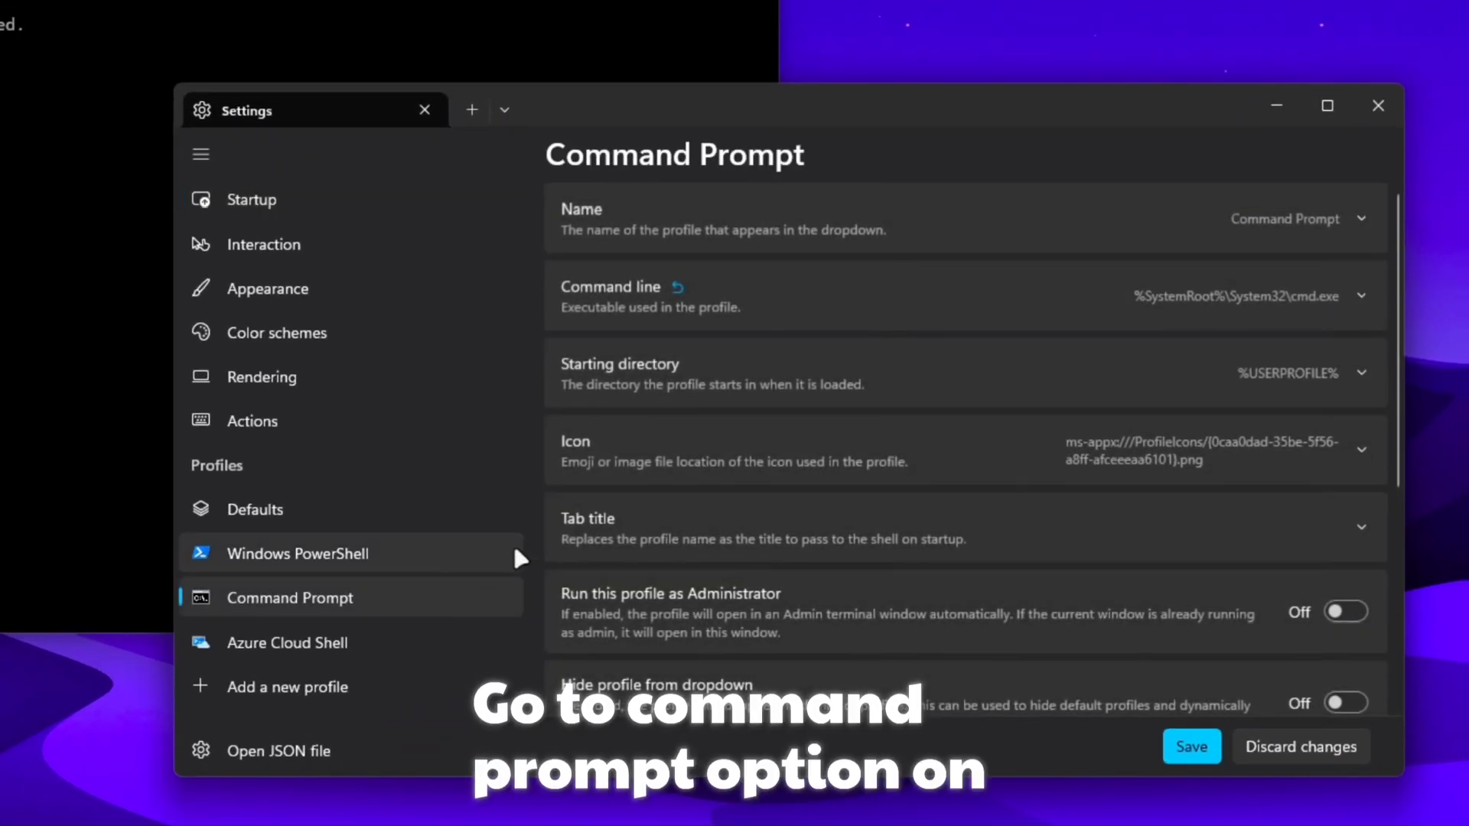
pyautogui.scroll(-4, 974, 528)
pyautogui.scroll(-1, 974, 528)
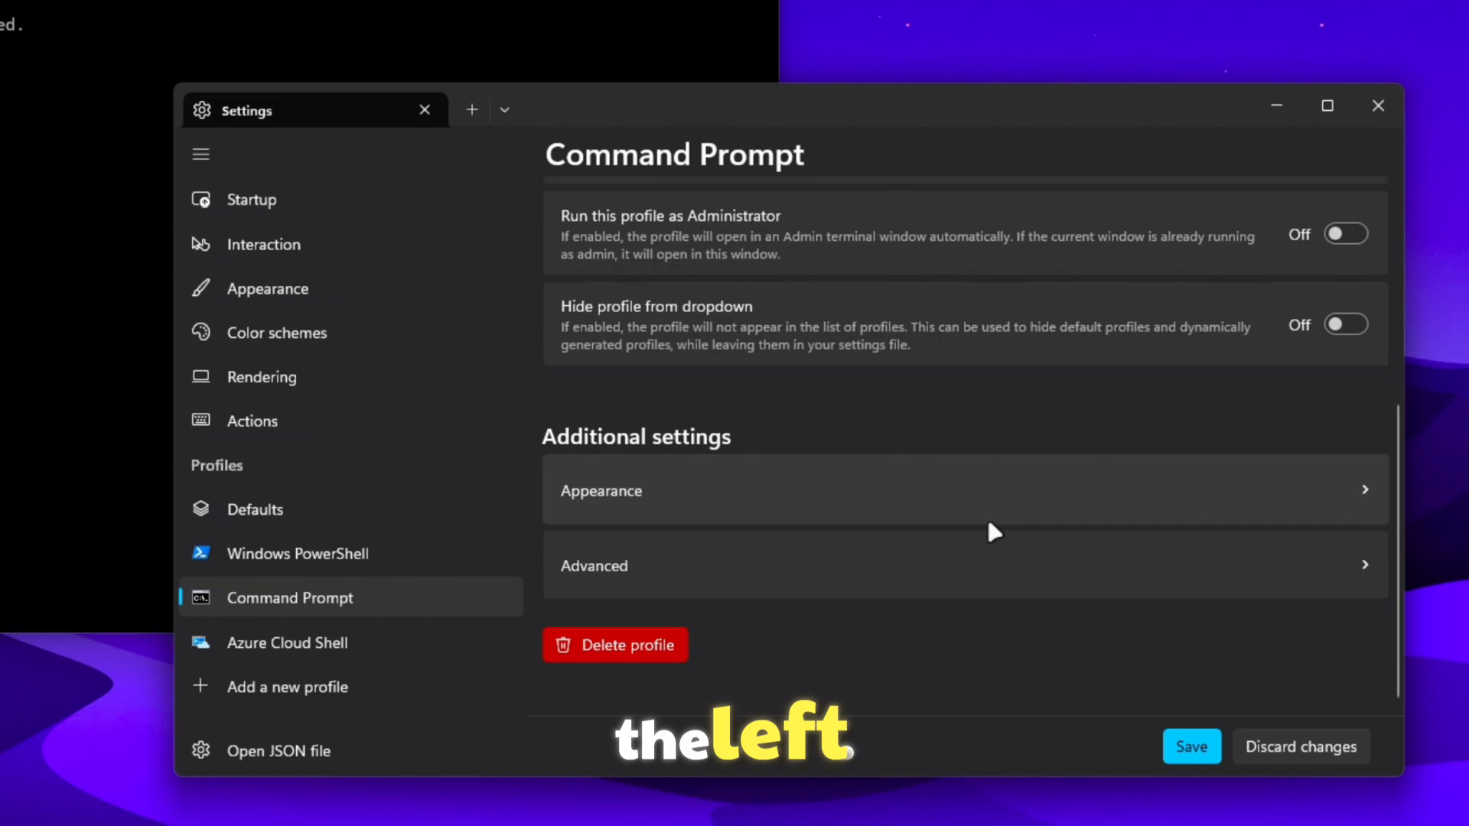
# - Open the Command Prompt profile's Appearance settings and turn on retro terminal effects
pyautogui.click(677, 495)
pyautogui.scroll(-5, 956, 470)
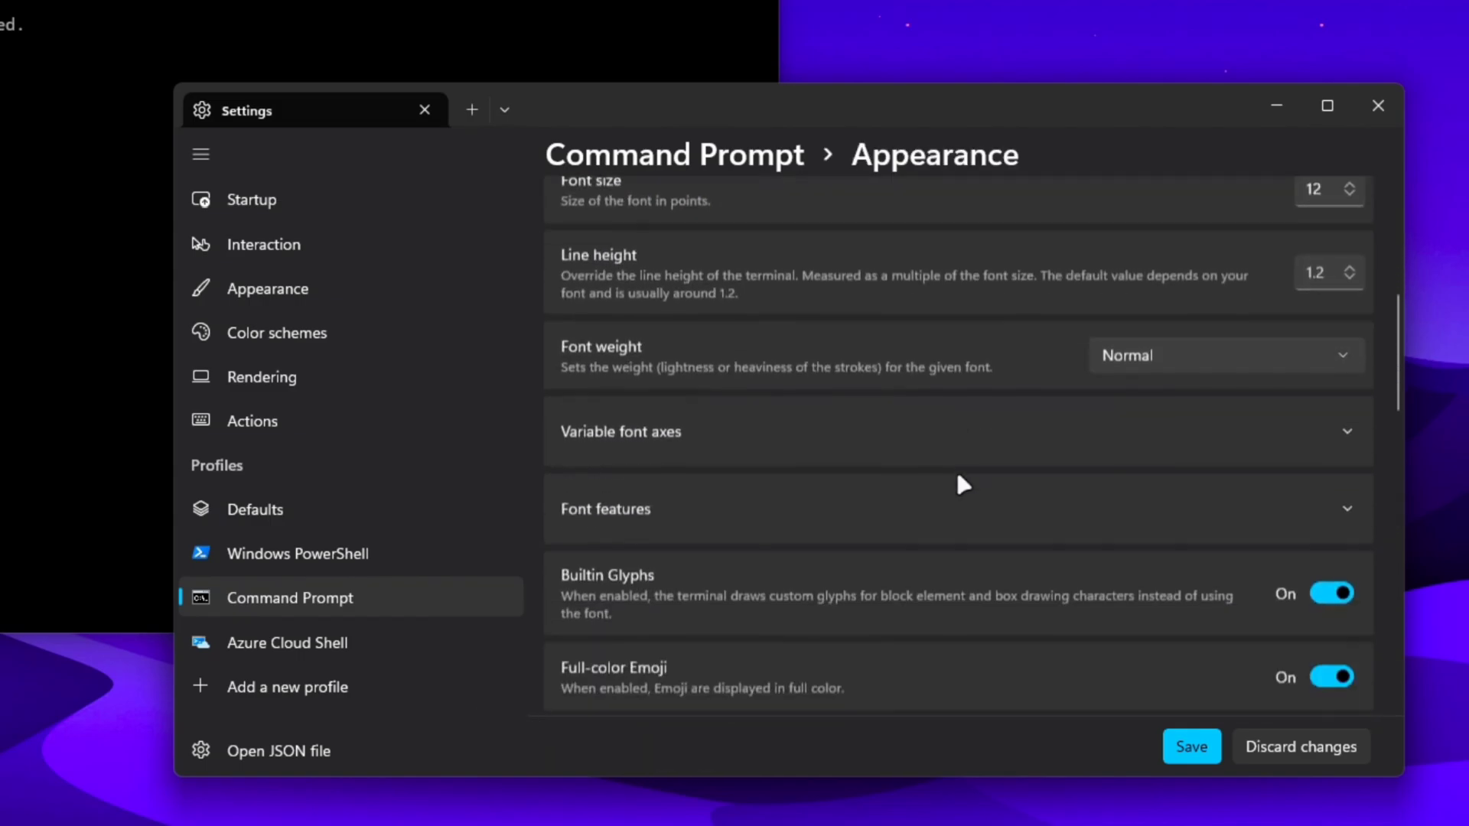
pyautogui.scroll(-5, 957, 470)
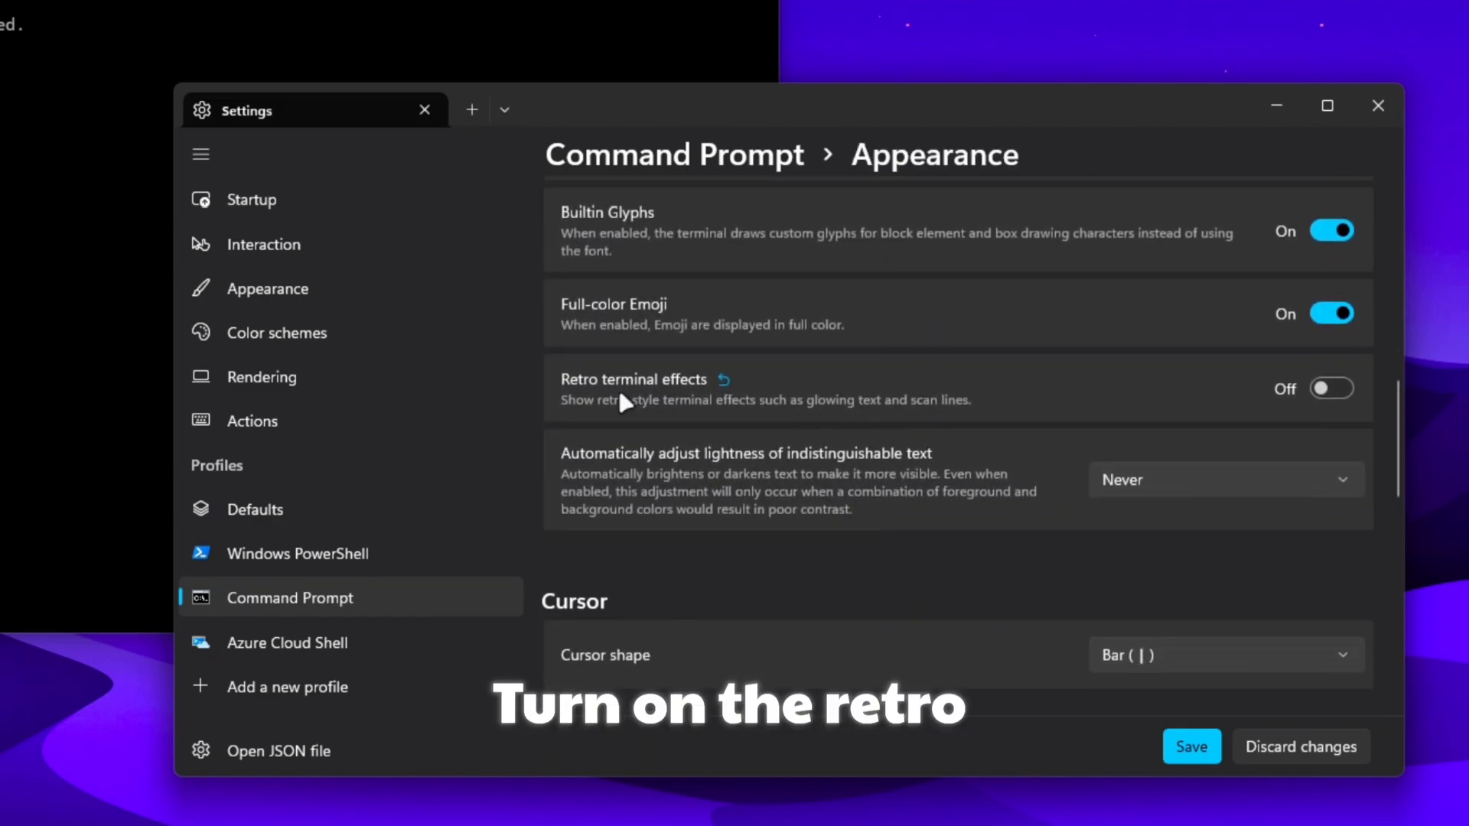
pyautogui.click(1333, 389)
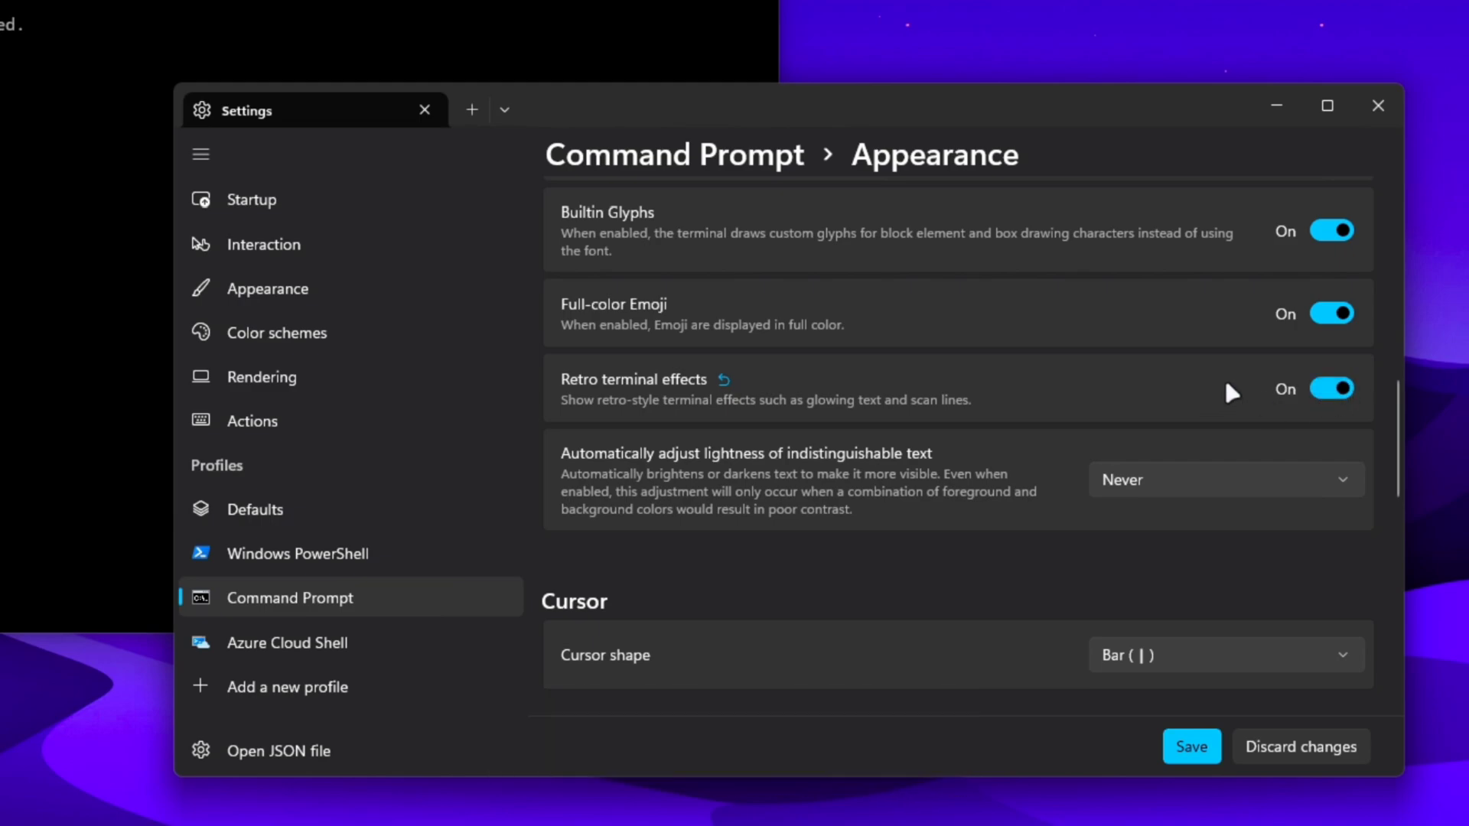
# - Set the Command Prompt background opacity to 70%
pyautogui.scroll(-5, 842, 398)
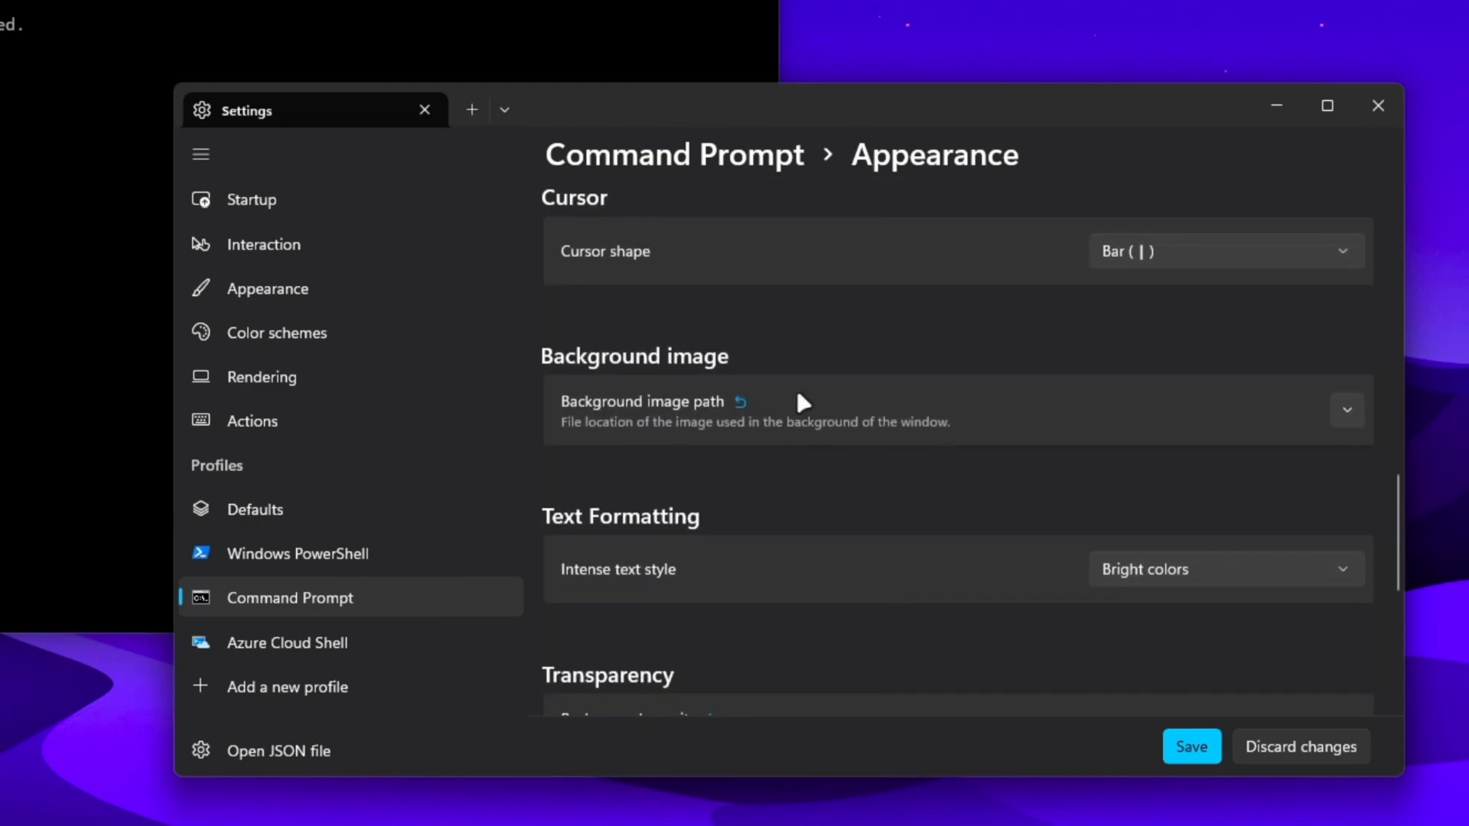
pyautogui.scroll(-3, 1011, 494)
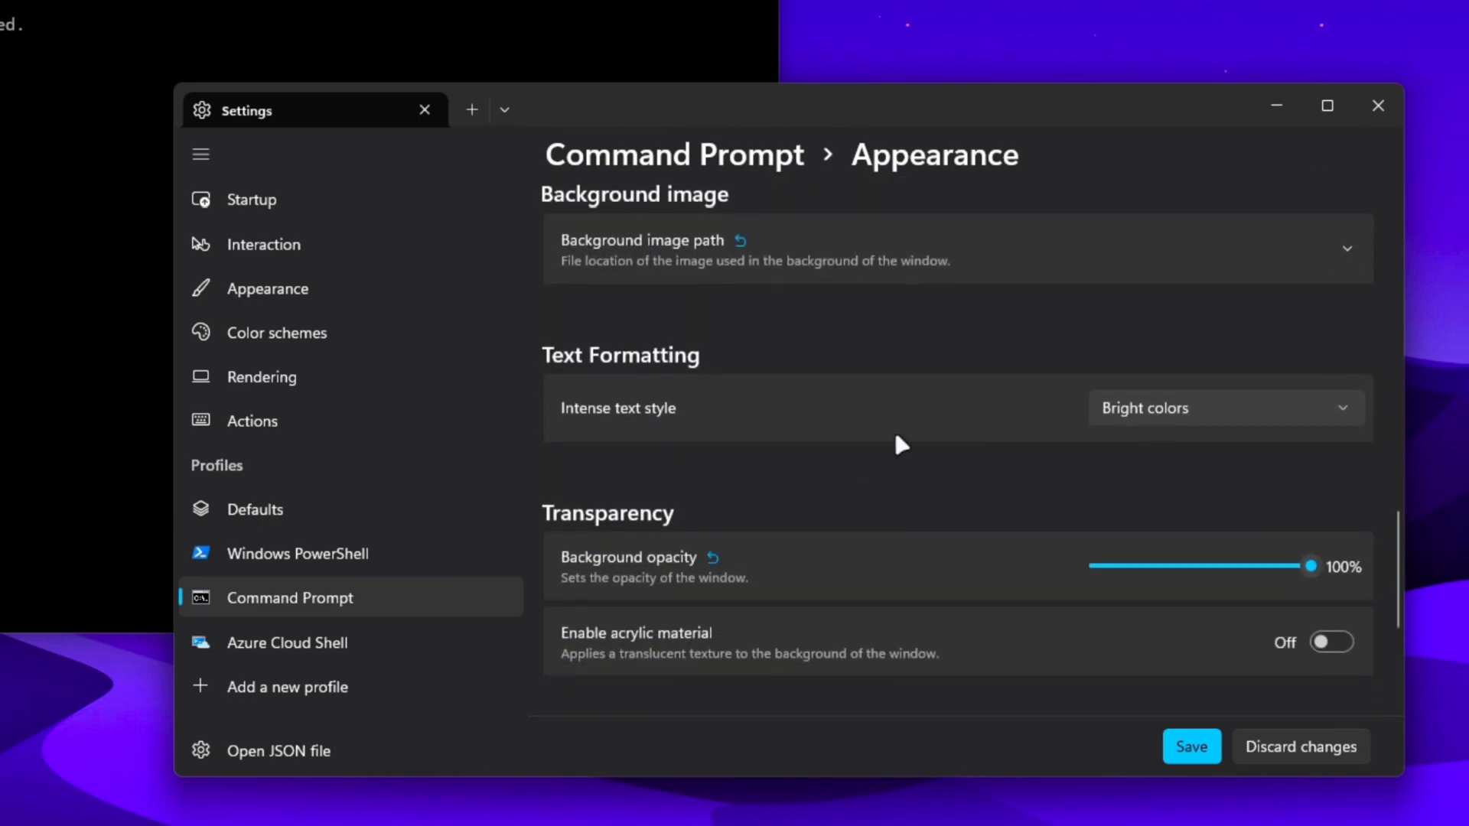
pyautogui.click(995, 238)
pyautogui.scroll(2, 809, 394)
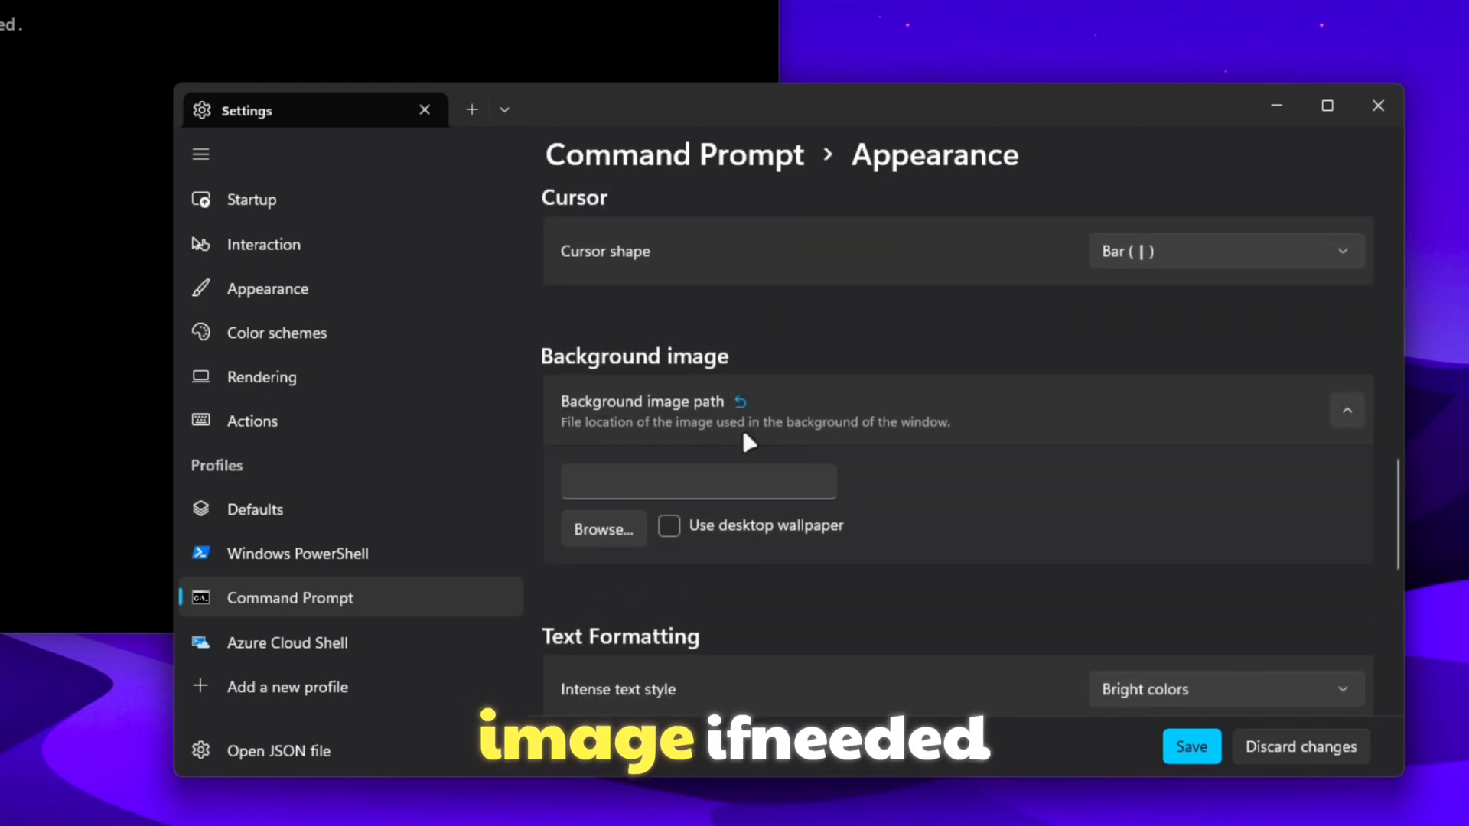
pyautogui.scroll(-7, 970, 404)
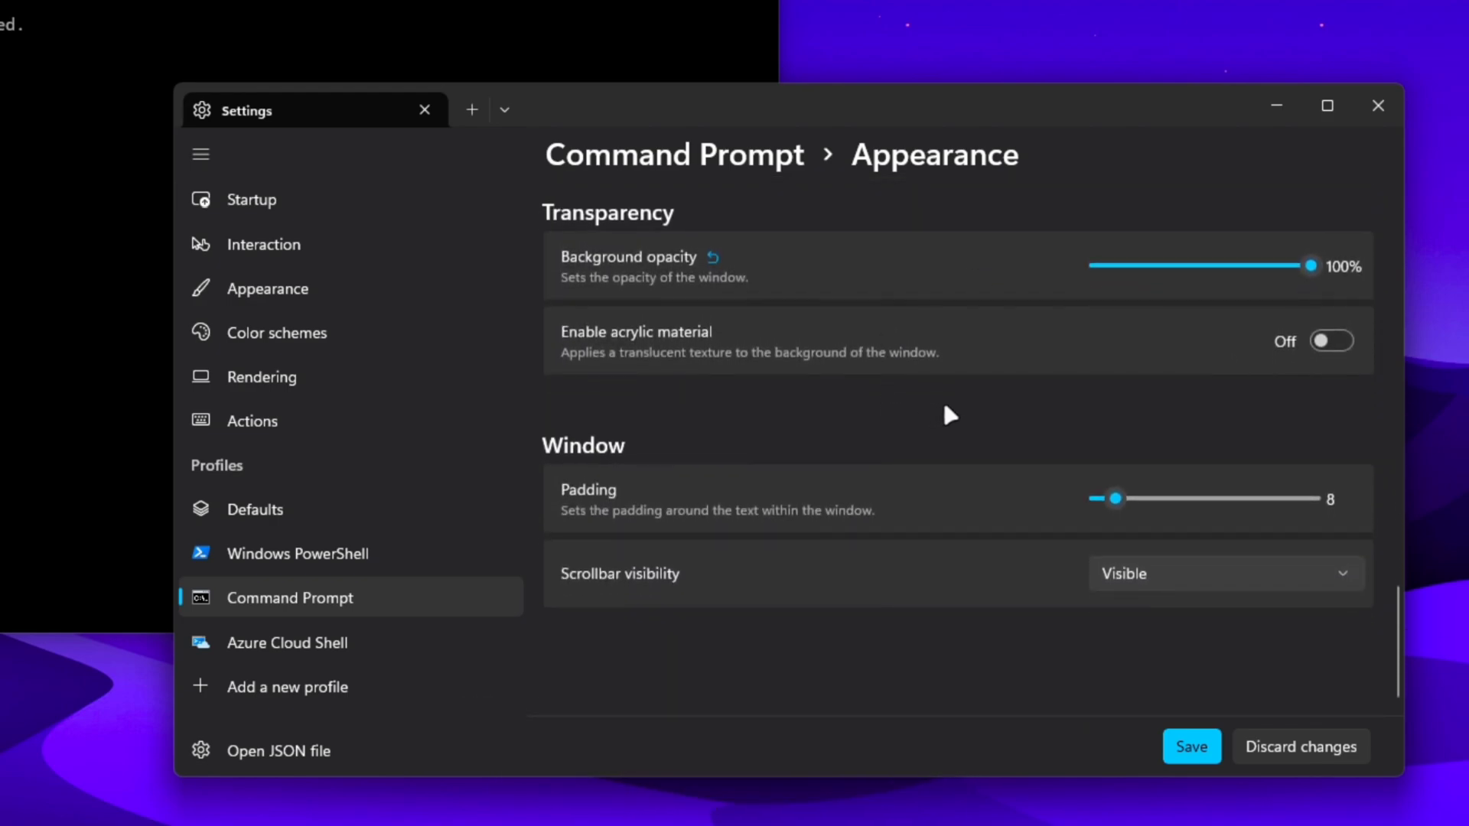
pyautogui.click(1248, 267)
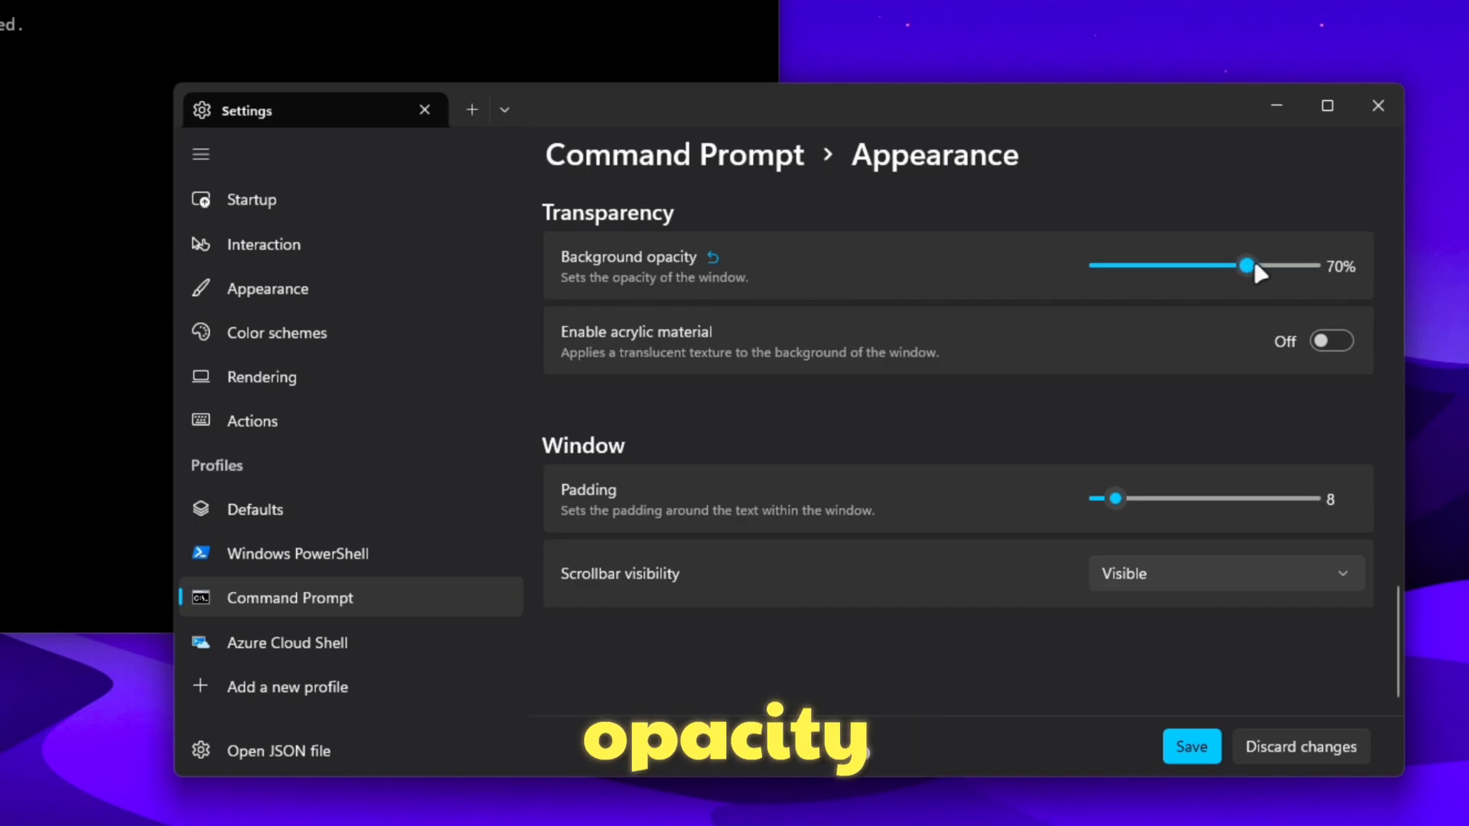
pyautogui.scroll(2, 900, 452)
pyautogui.scroll(-2, 900, 451)
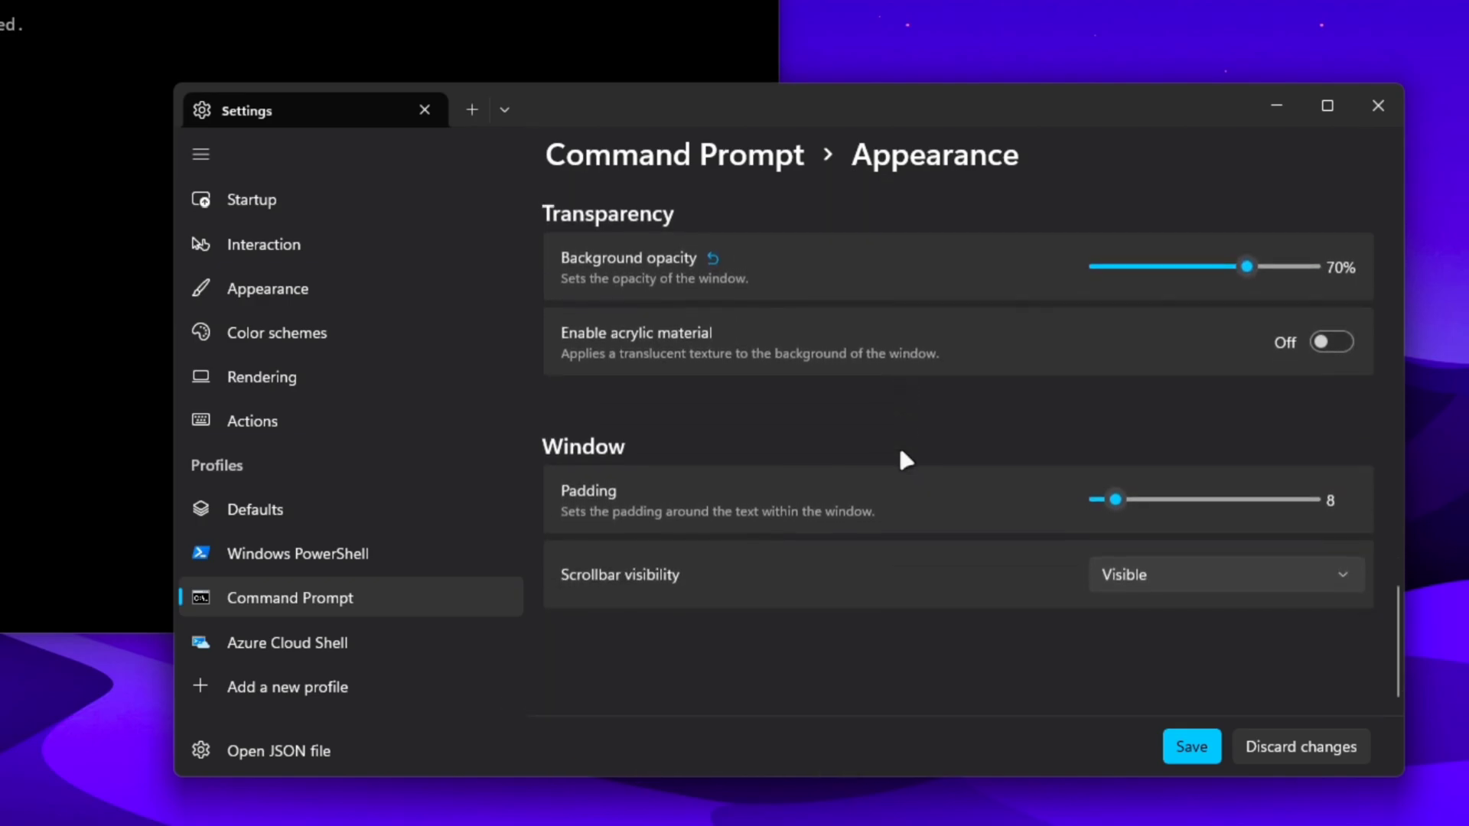
# - Save the settings, close the settings window, and maximize then minimize the translucent Command Prompt
pyautogui.click(1192, 748)
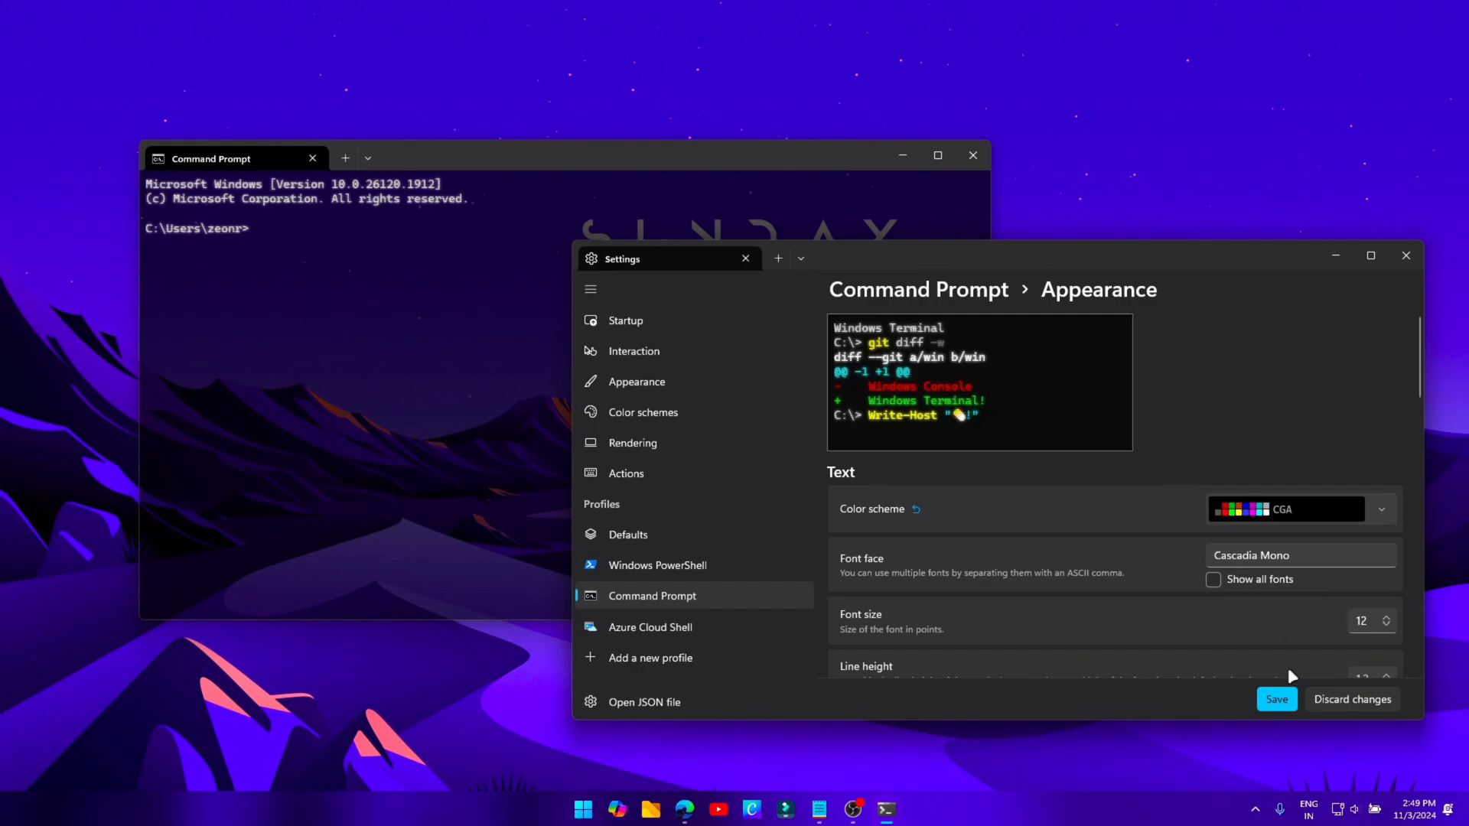
pyautogui.click(378, 248)
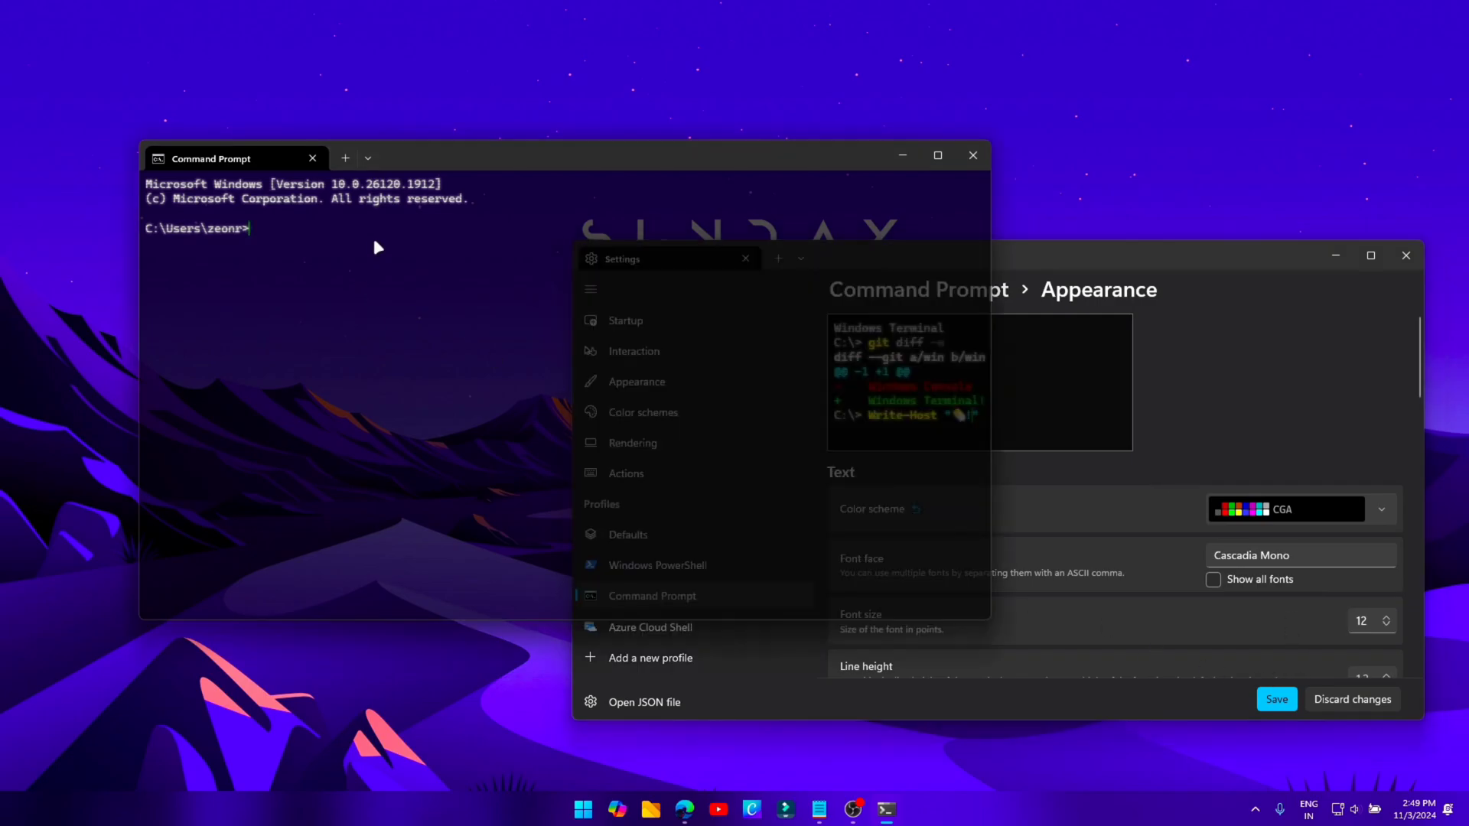
pyautogui.click(1221, 294)
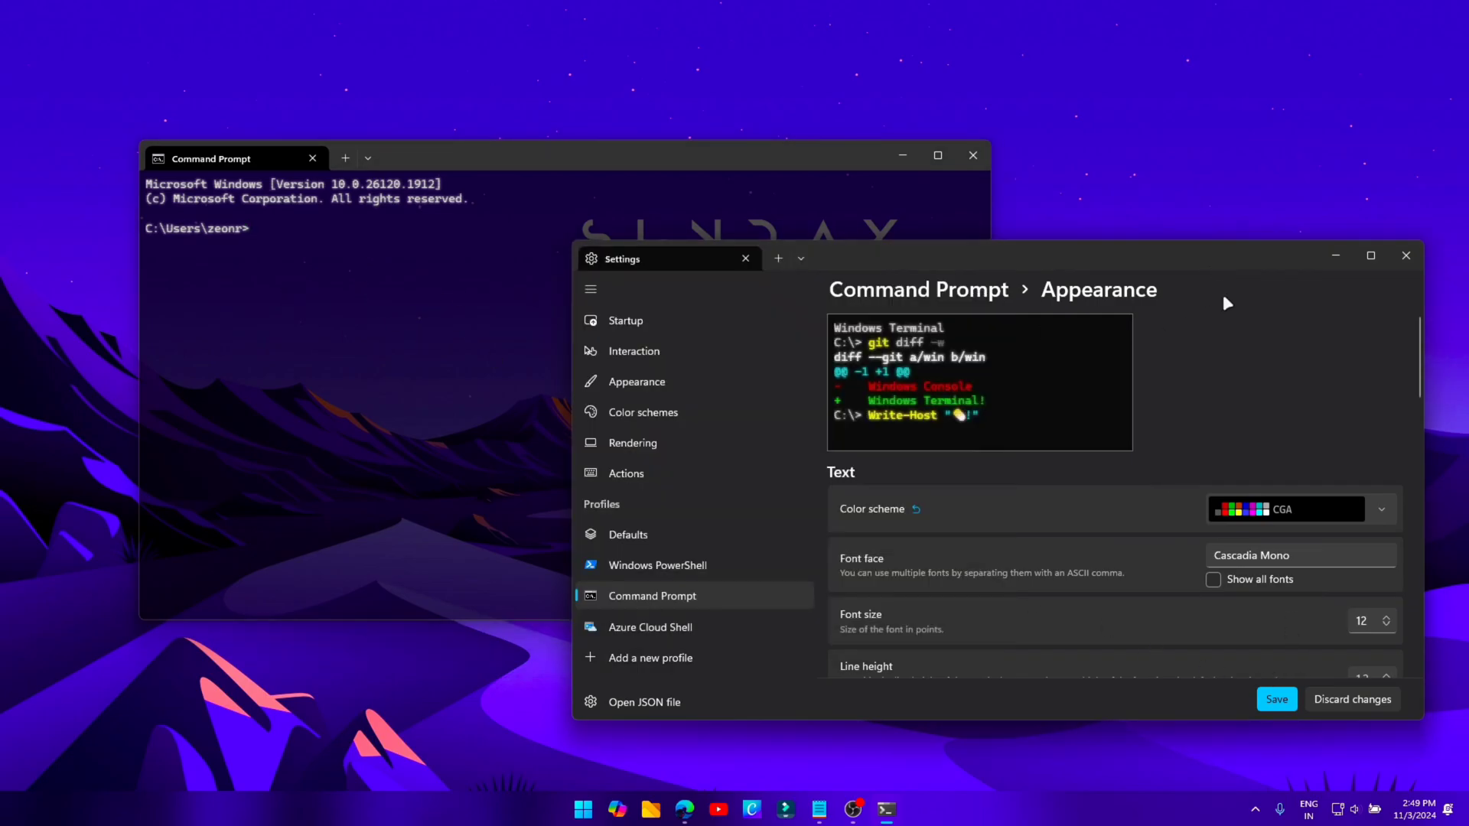
pyautogui.click(1406, 259)
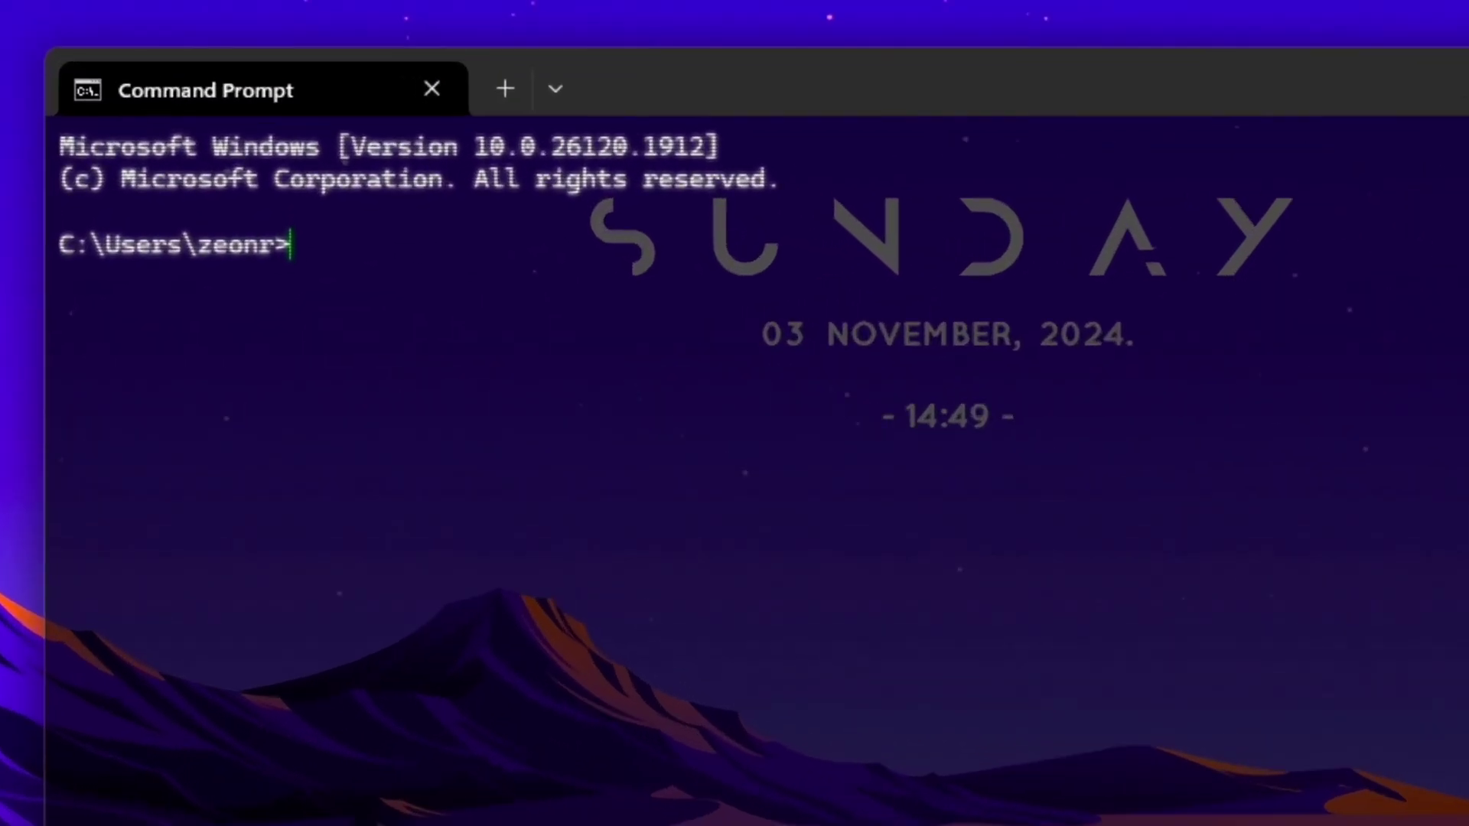
pyautogui.doubleClick(1384, 107)
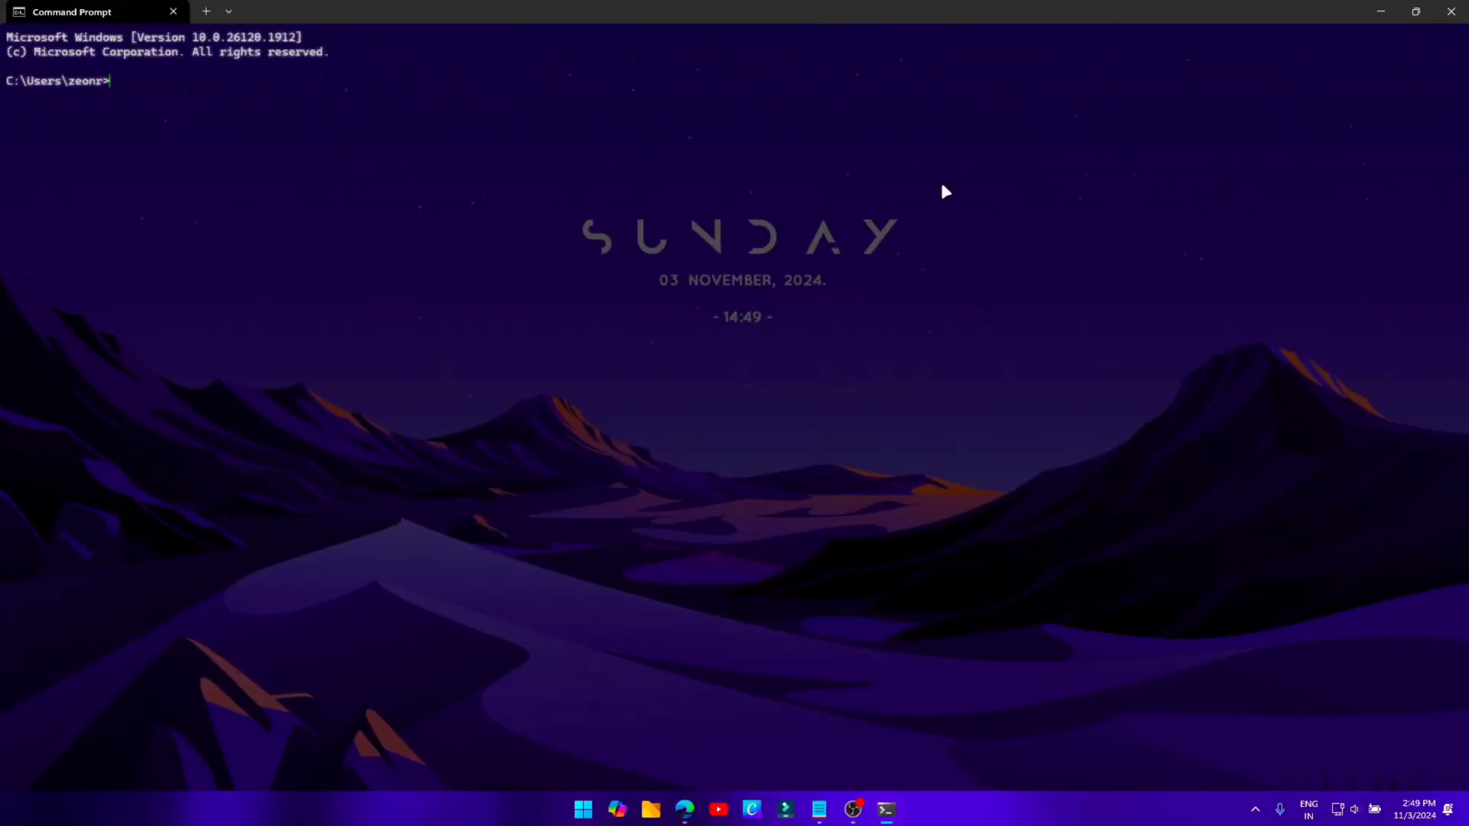
pyautogui.click(1389, 16)
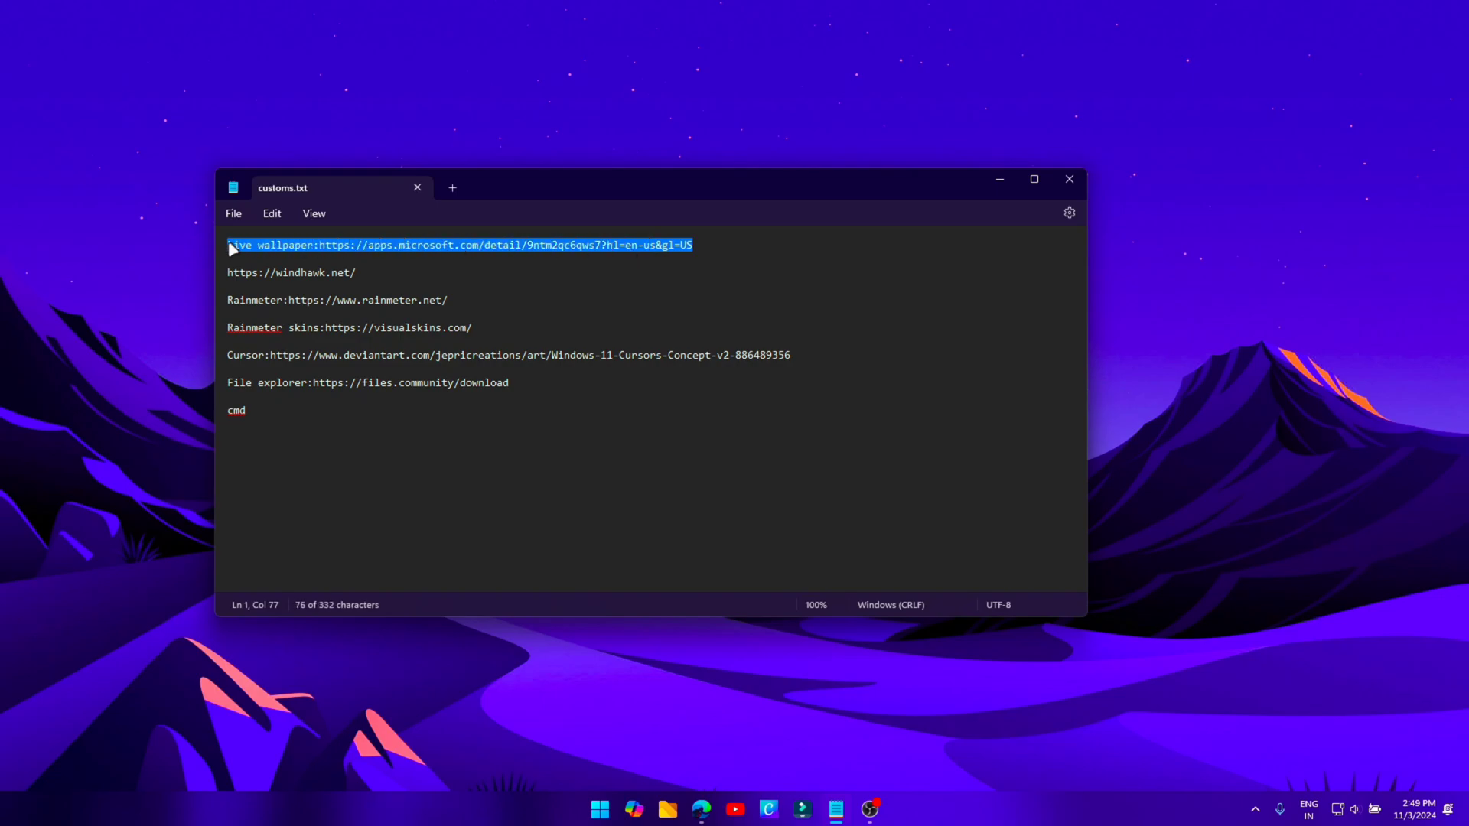
# - Load the Lively Wallpaper Store link from Notepad in Edge and open the downloaded installer
pyautogui.rightClick(333, 247)
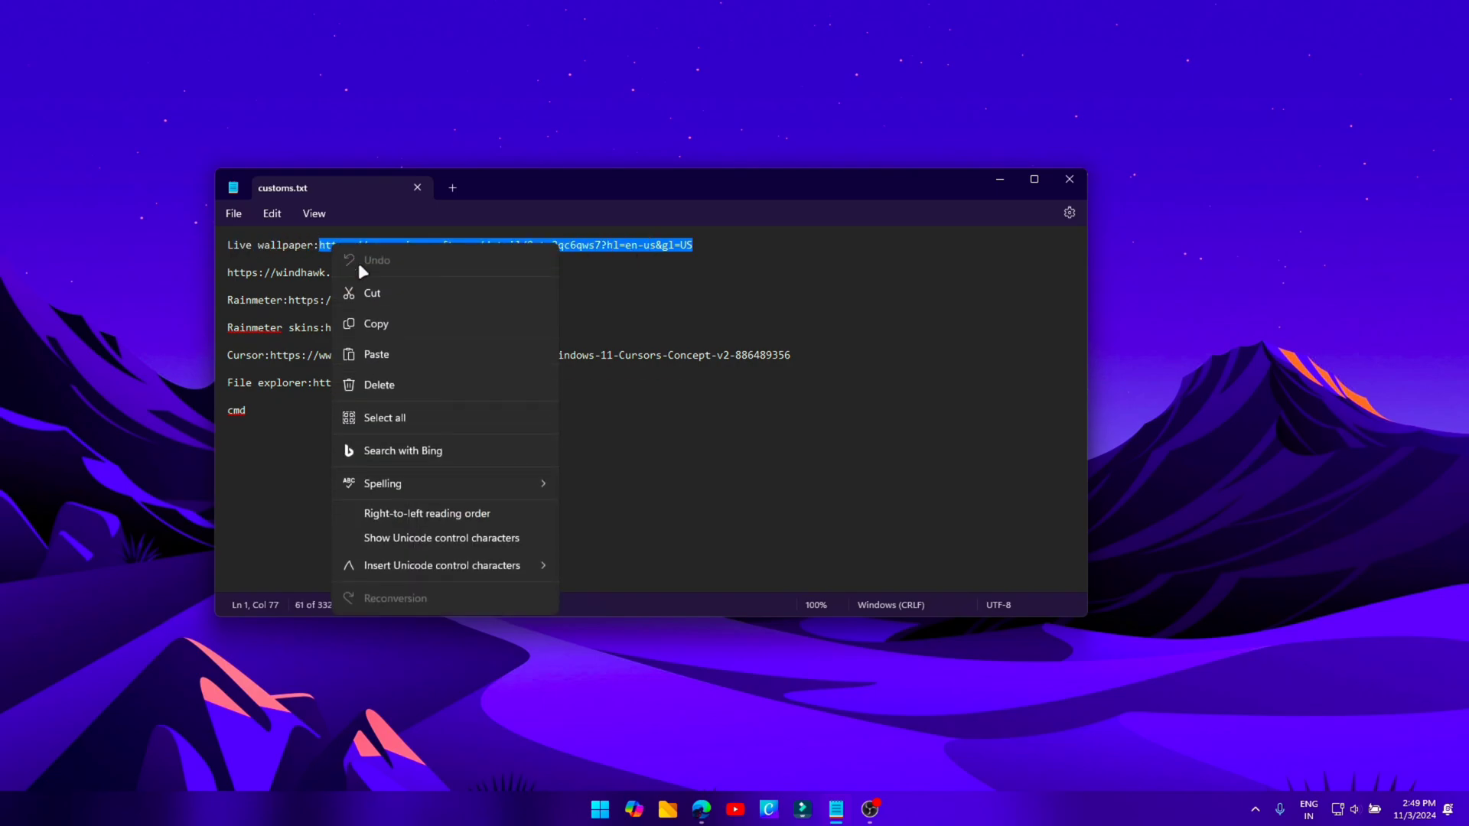
pyautogui.click(399, 322)
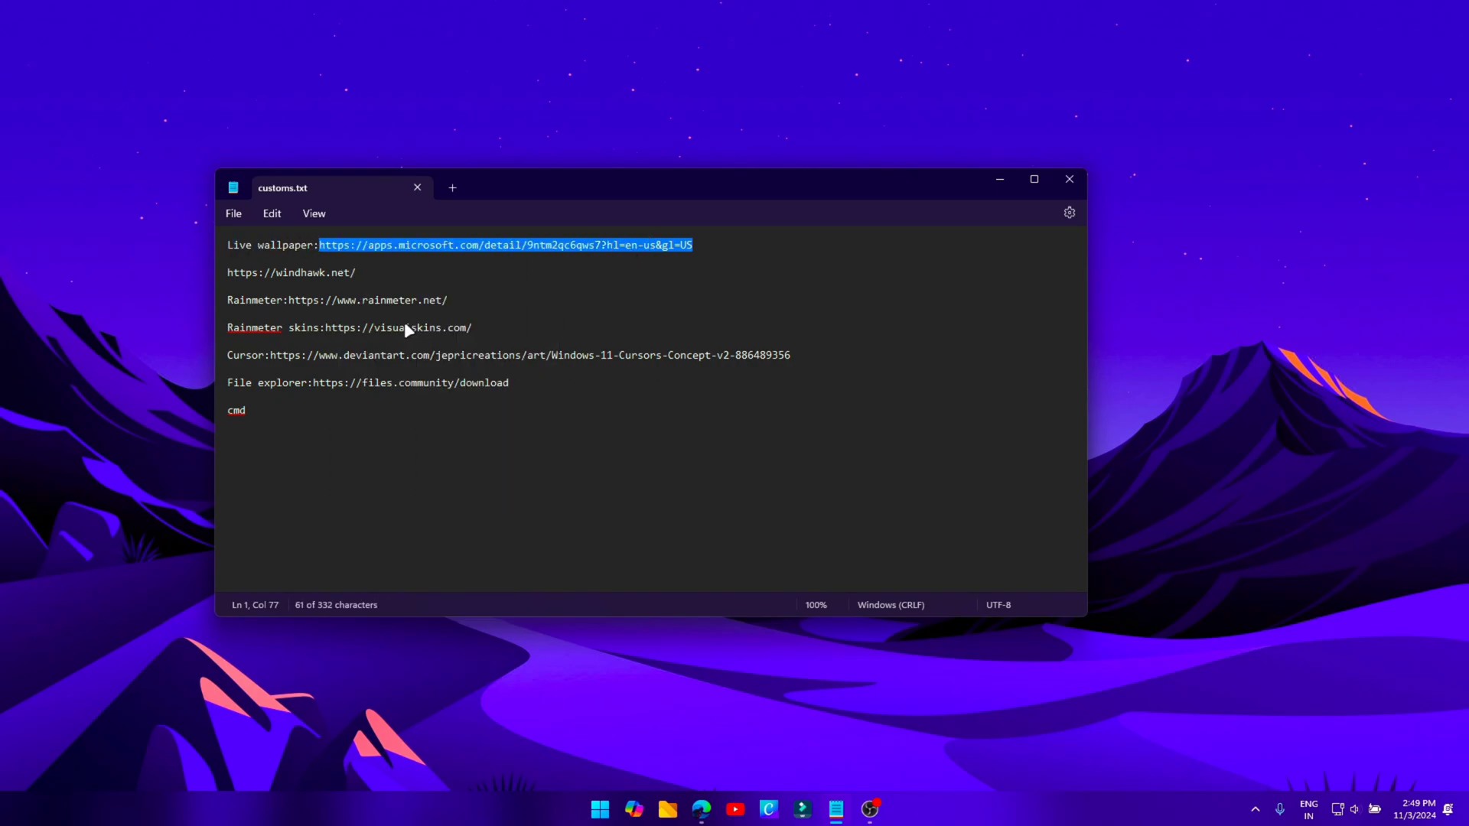
pyautogui.click(702, 809)
pyautogui.click(449, 35)
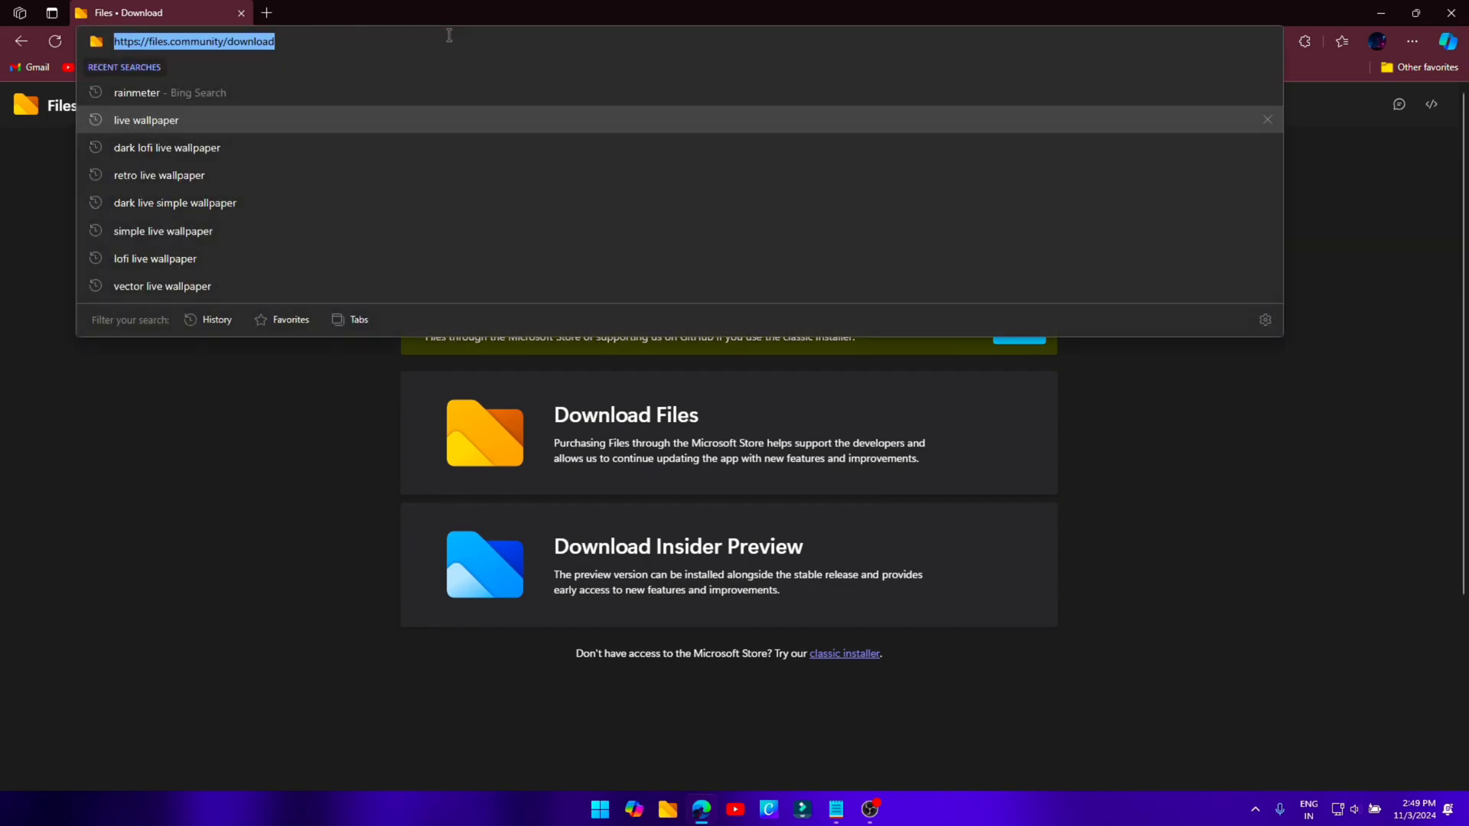
pyautogui.hotkey('ctrl', 'v')
pyautogui.press('Return')
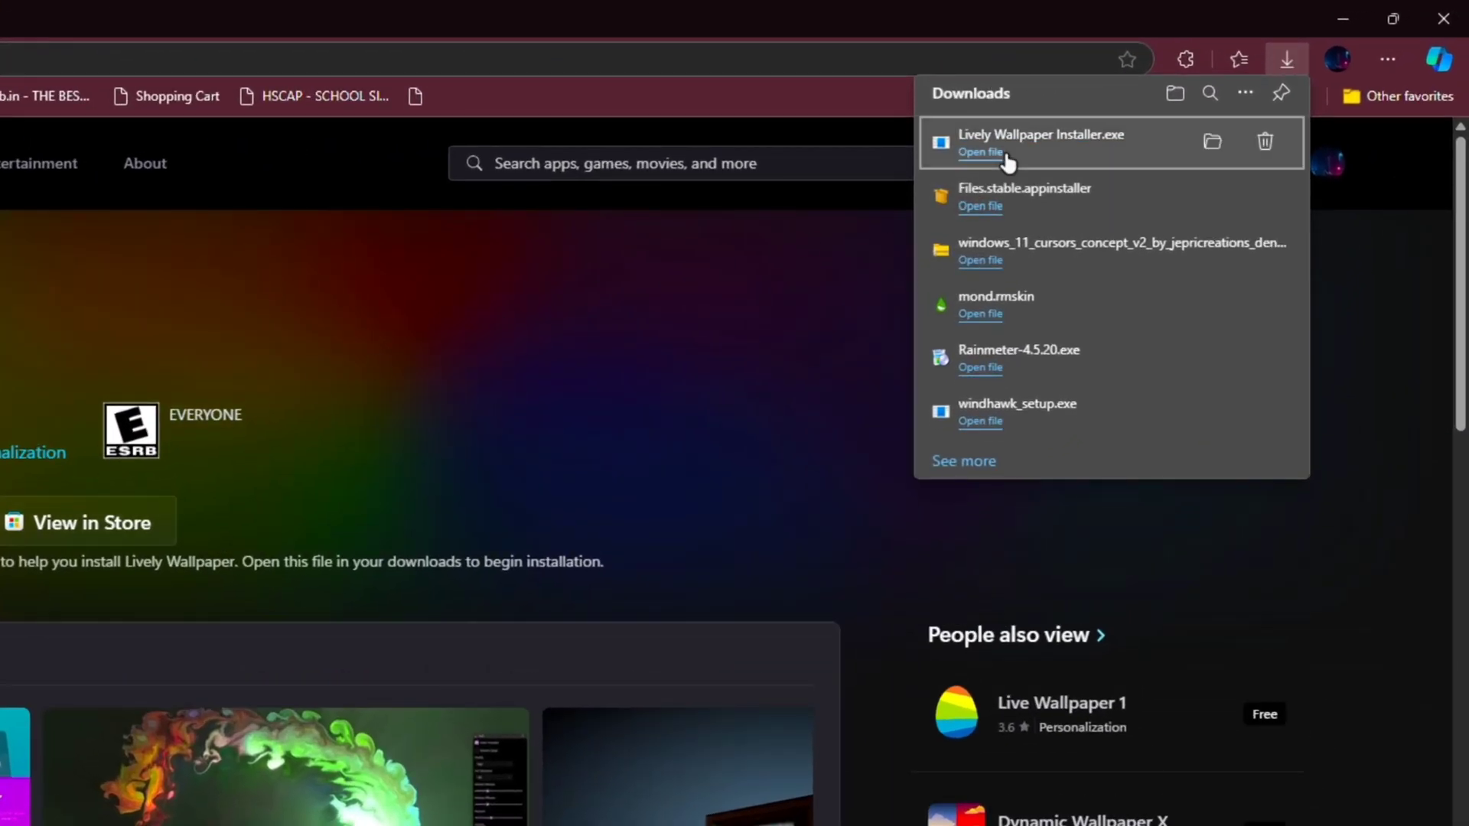
pyautogui.click(1006, 155)
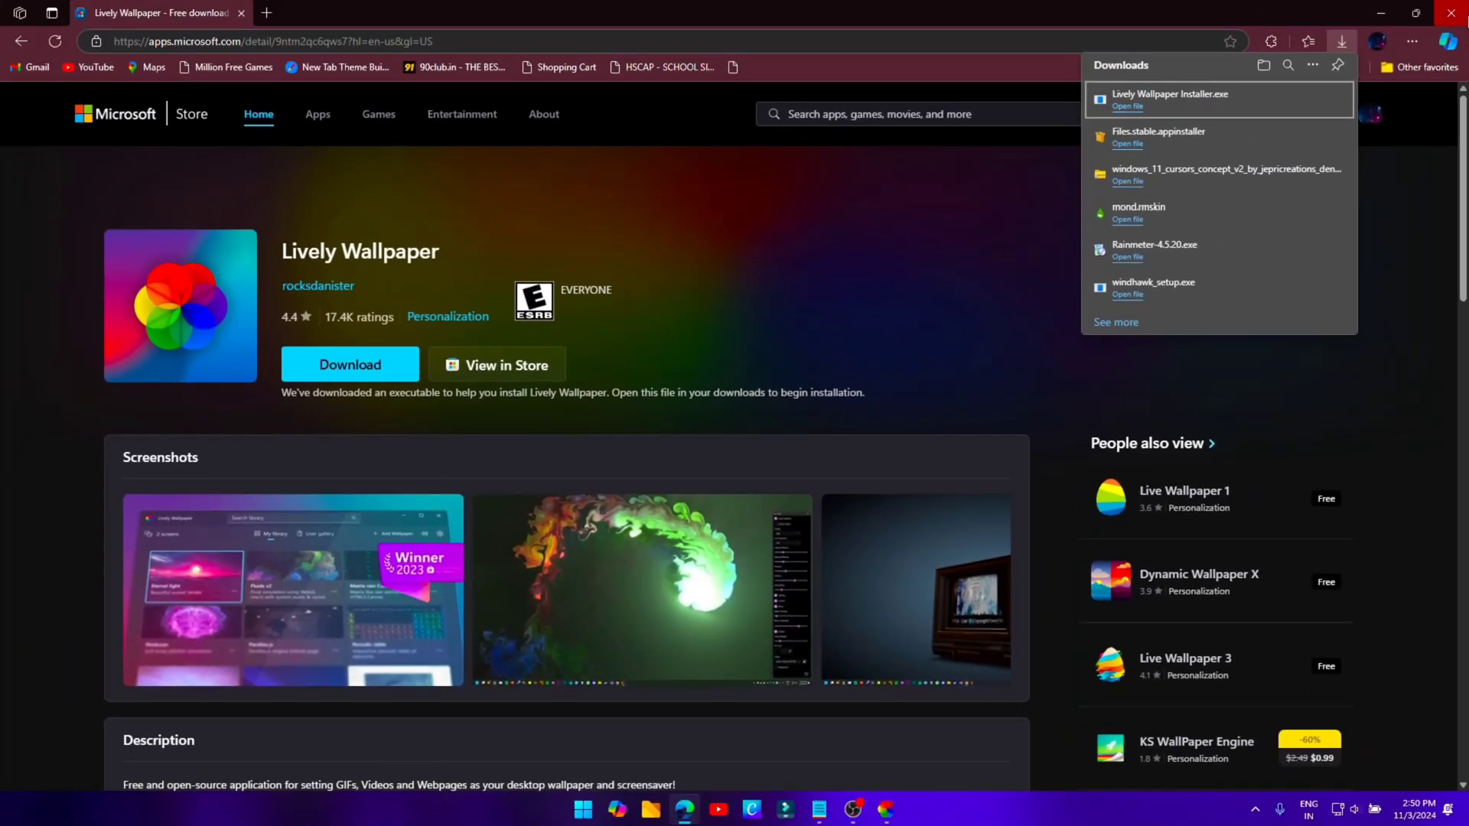
# - Close Edge and add topographic-textures.1920x1080.mp4 as the new Lively wallpaper
pyautogui.click(1452, 13)
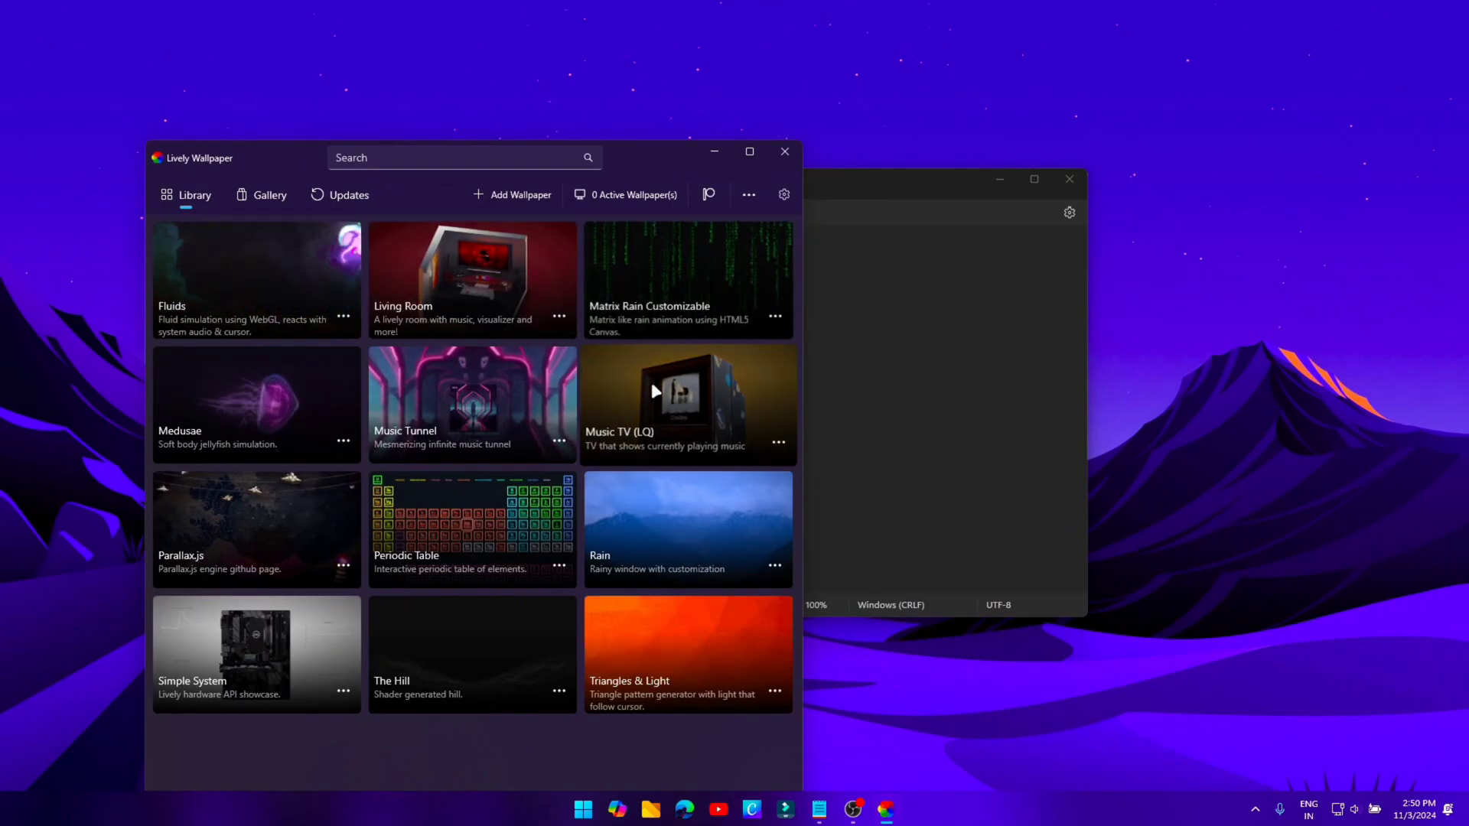
pyautogui.click(487, 192)
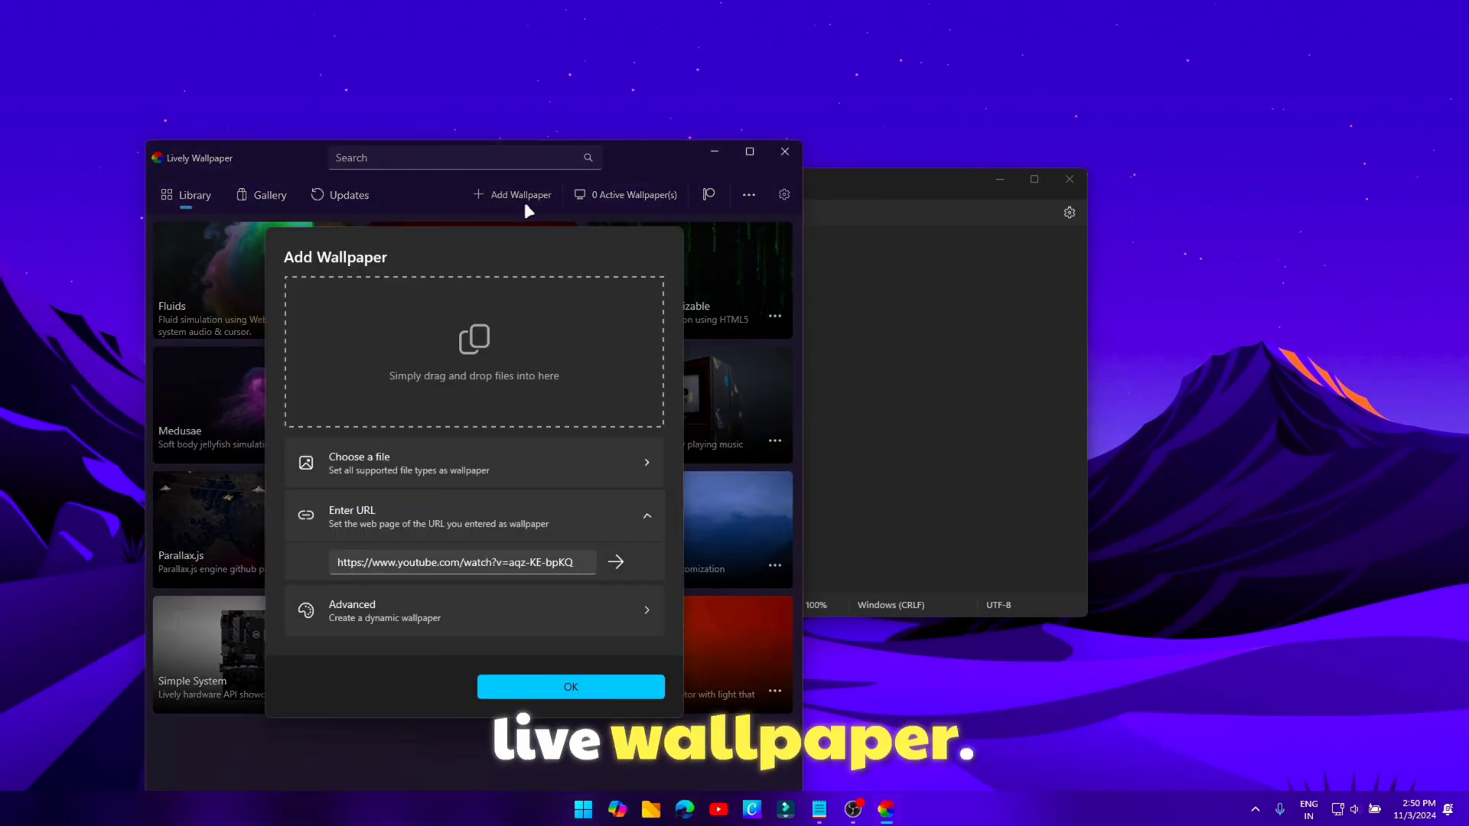
pyautogui.hotkey('alt', 'Tab')
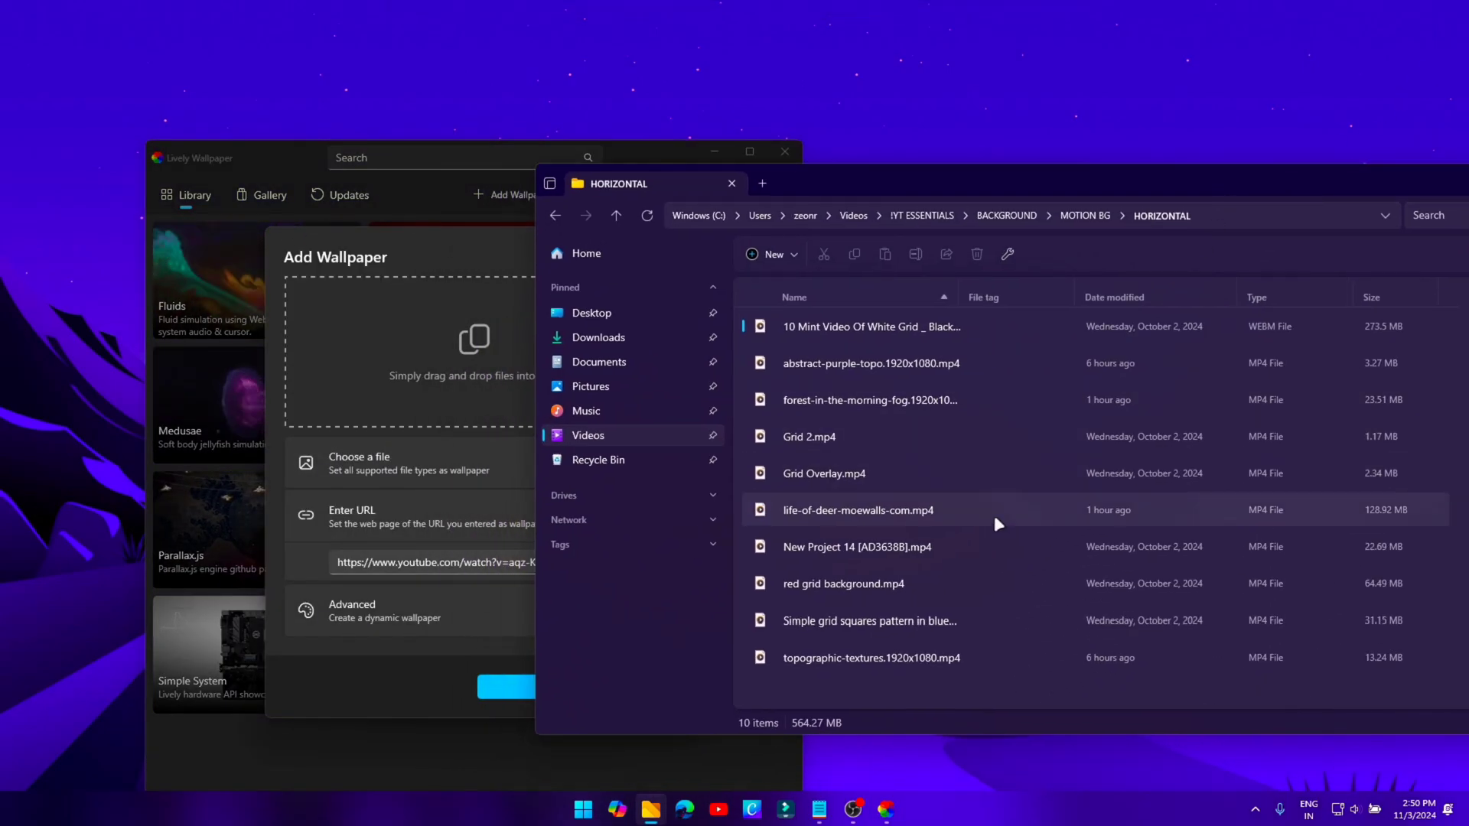
pyautogui.moveTo(929, 653); pyautogui.dragTo(447, 318)
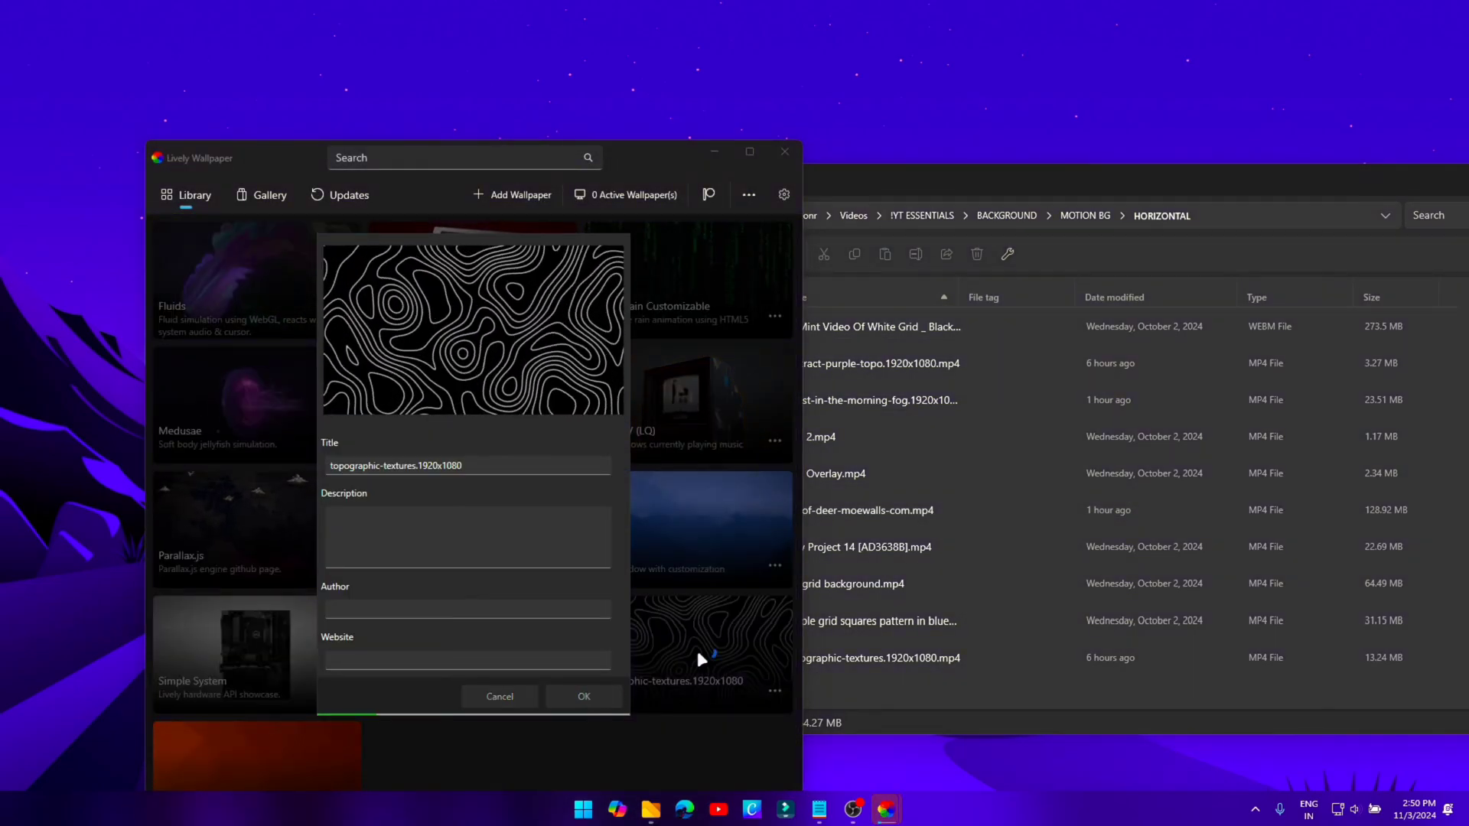
pyautogui.click(1347, 182)
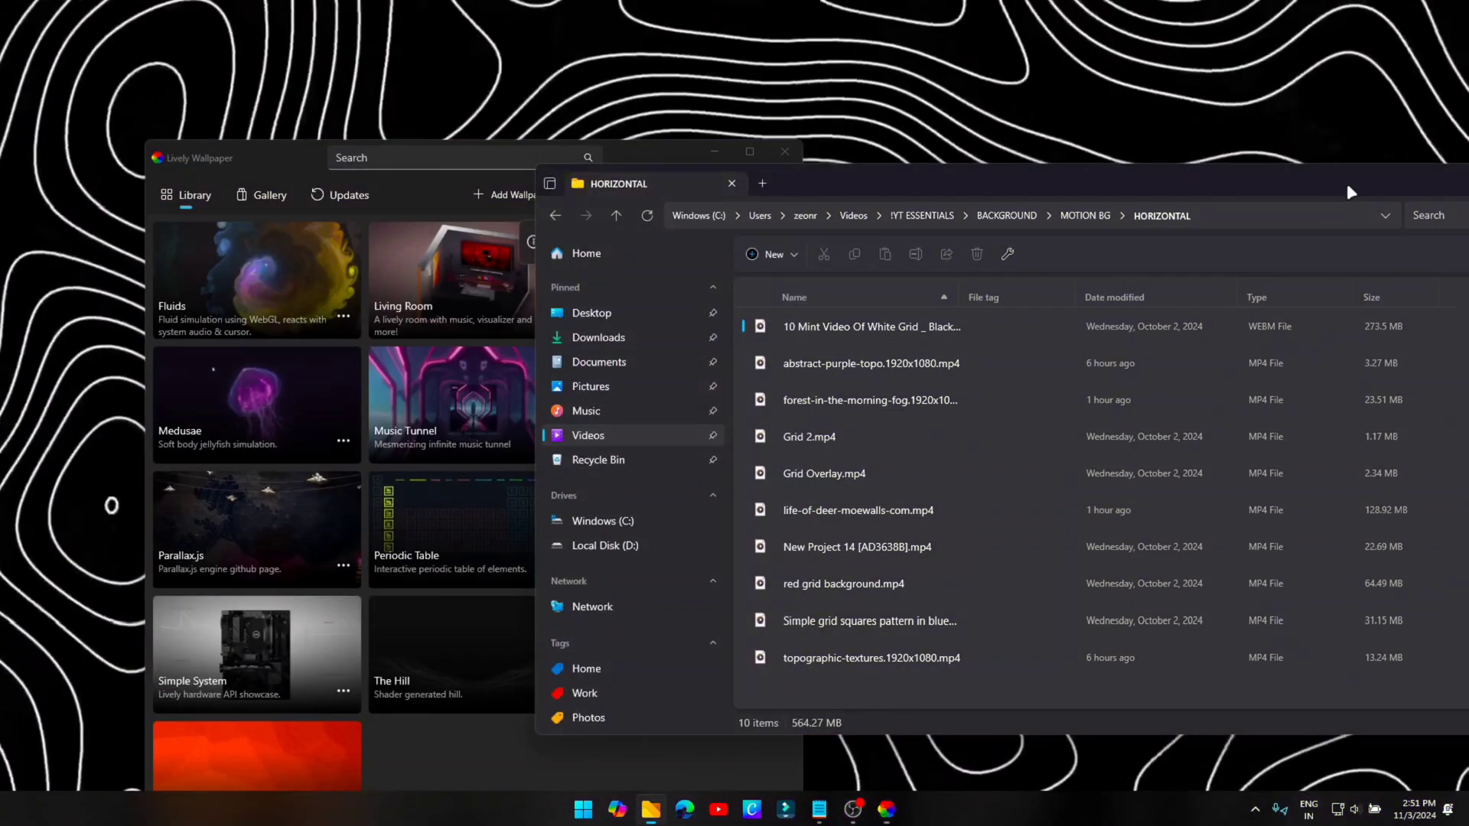
# - Close File Explorer and Lively Wallpaper, acknowledging the minimized-to-tray notice
pyautogui.hotkey('alt', 'F4')
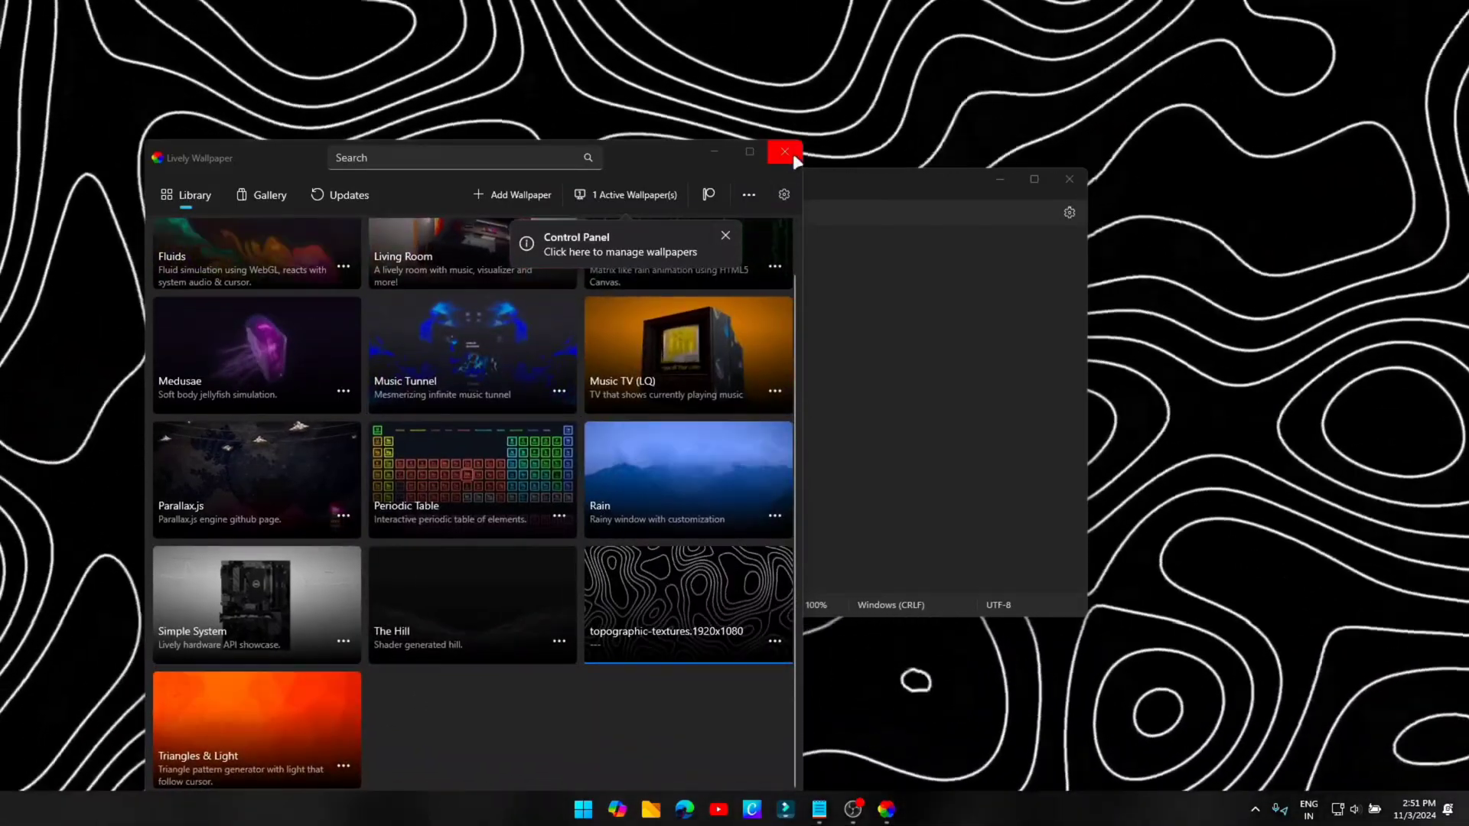
pyautogui.click(793, 155)
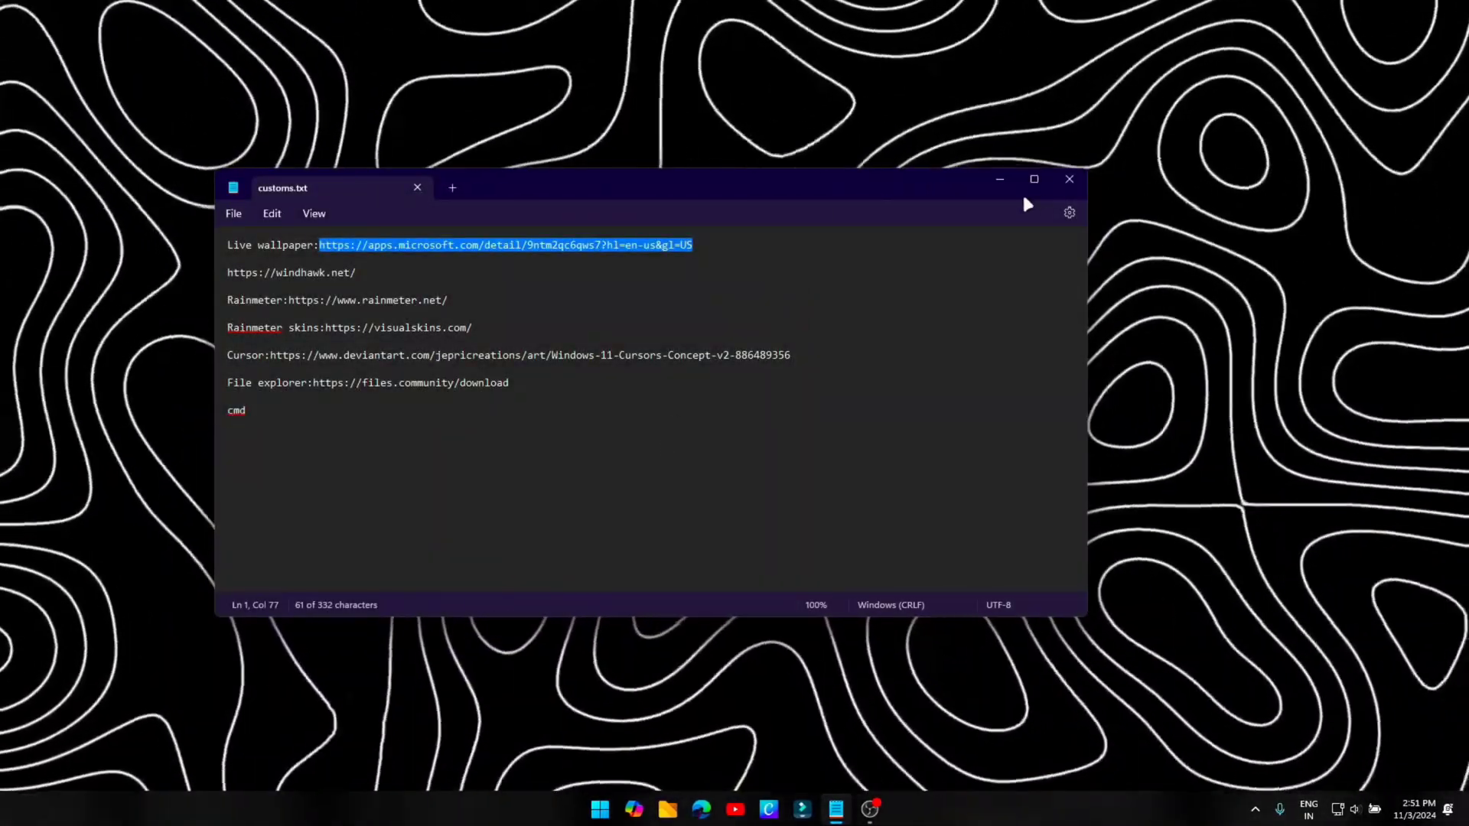
pyautogui.click(1069, 179)
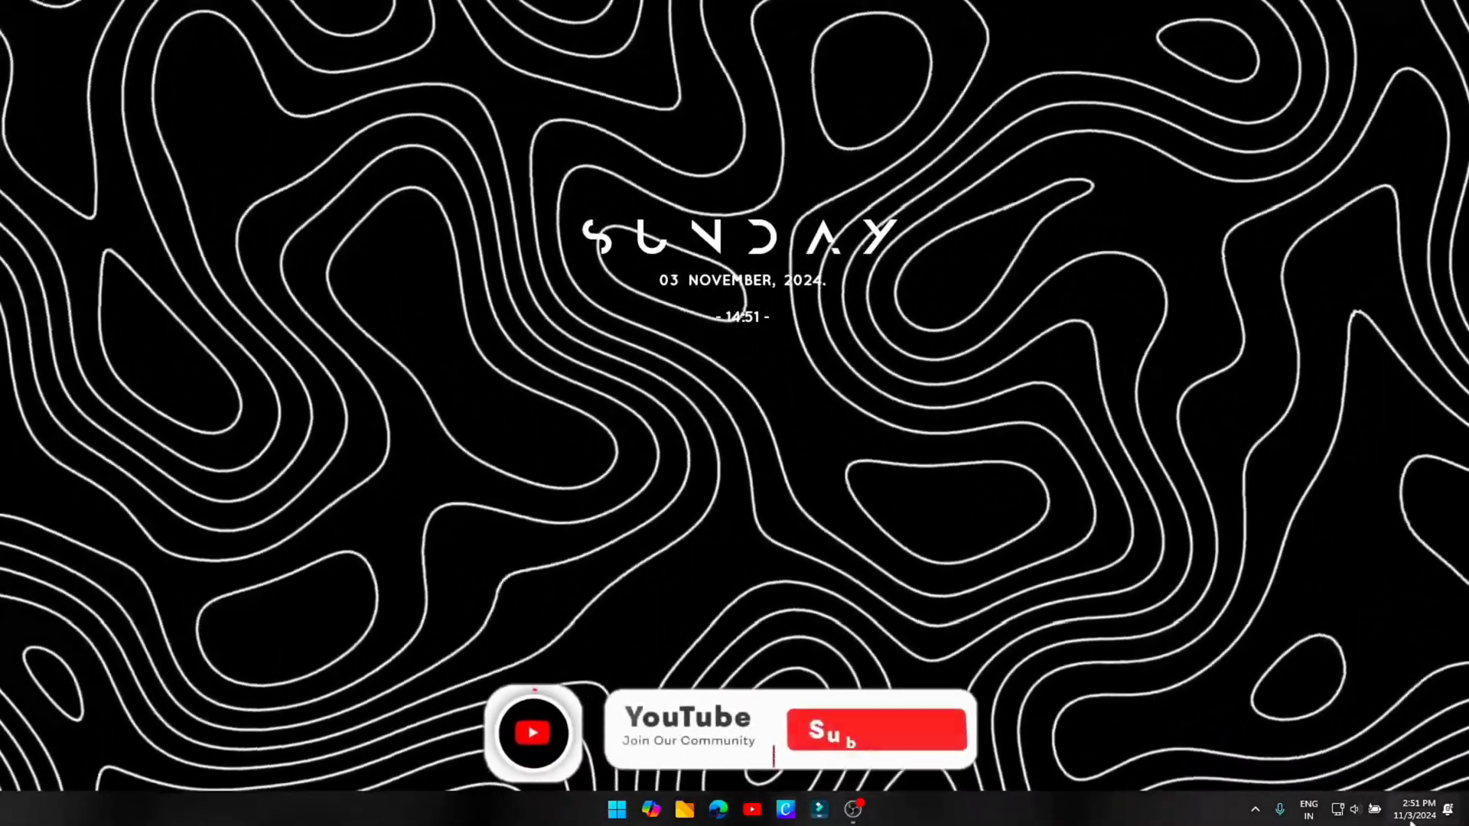
# - Open and dismiss the notifications and Quick Settings panels, then right-click the desktop
pyautogui.click(1384, 817)
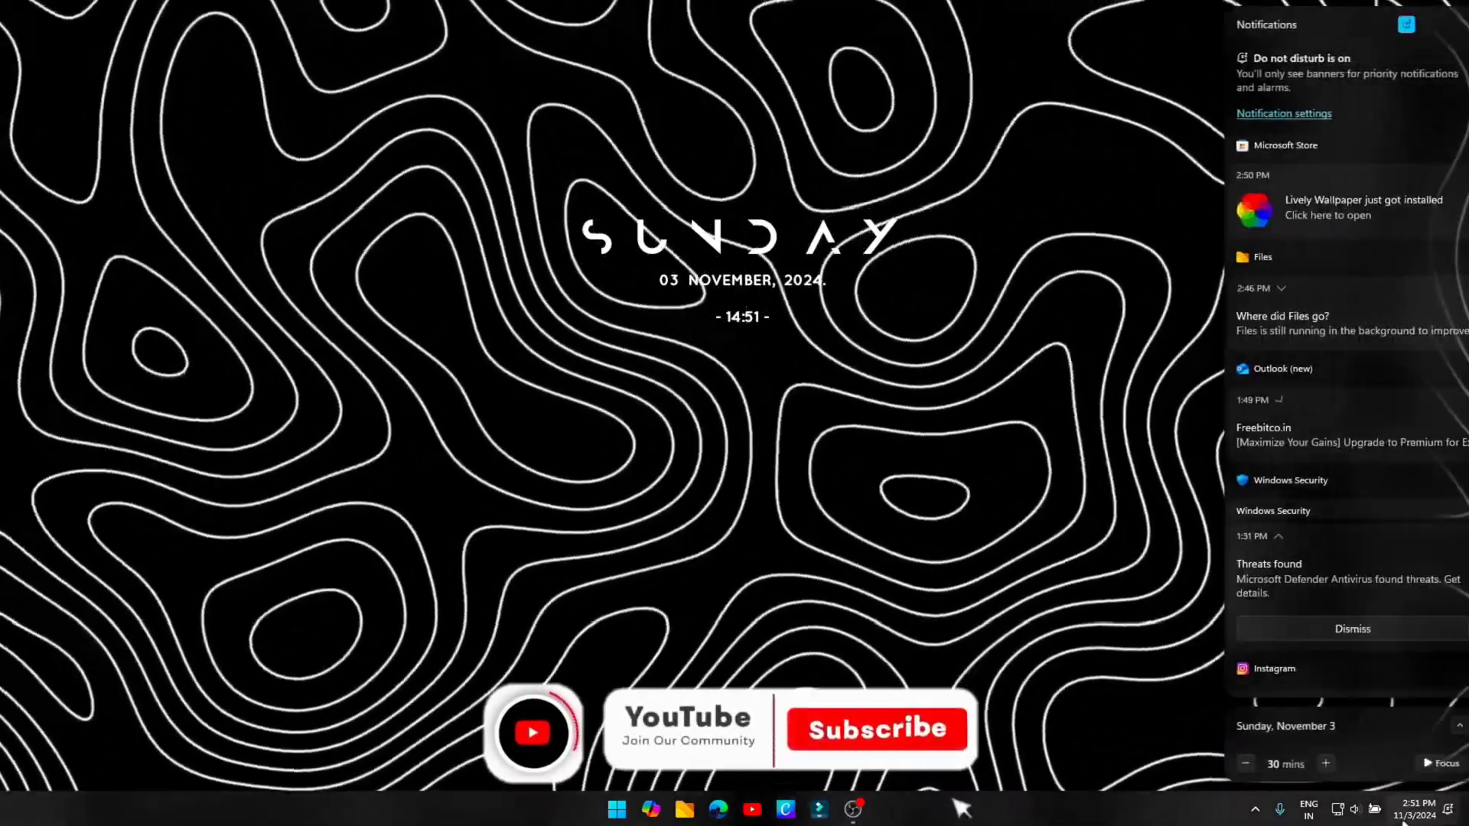
pyautogui.click(1355, 810)
pyautogui.click(1033, 19)
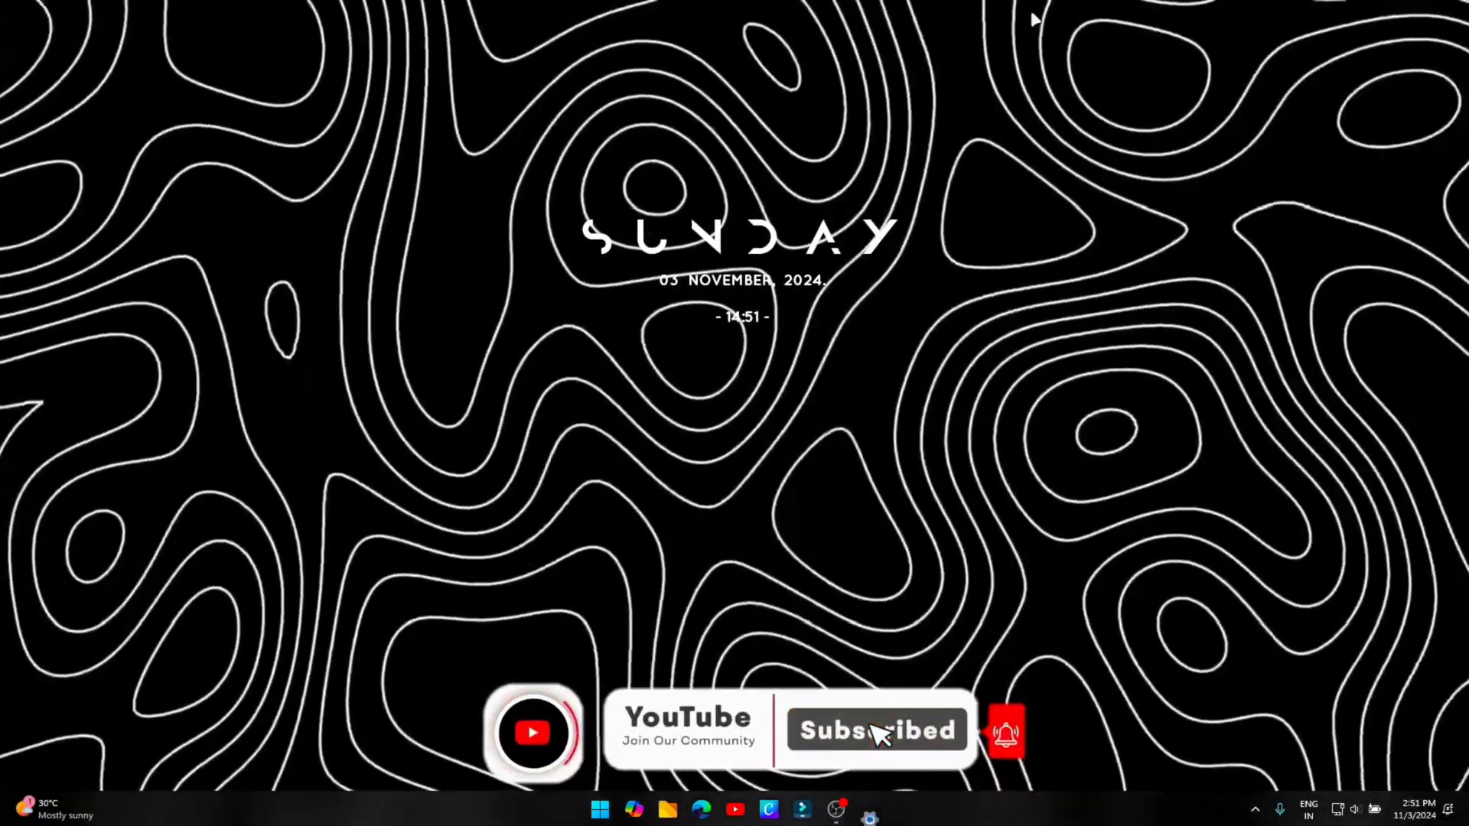
pyautogui.rightClick(723, 528)
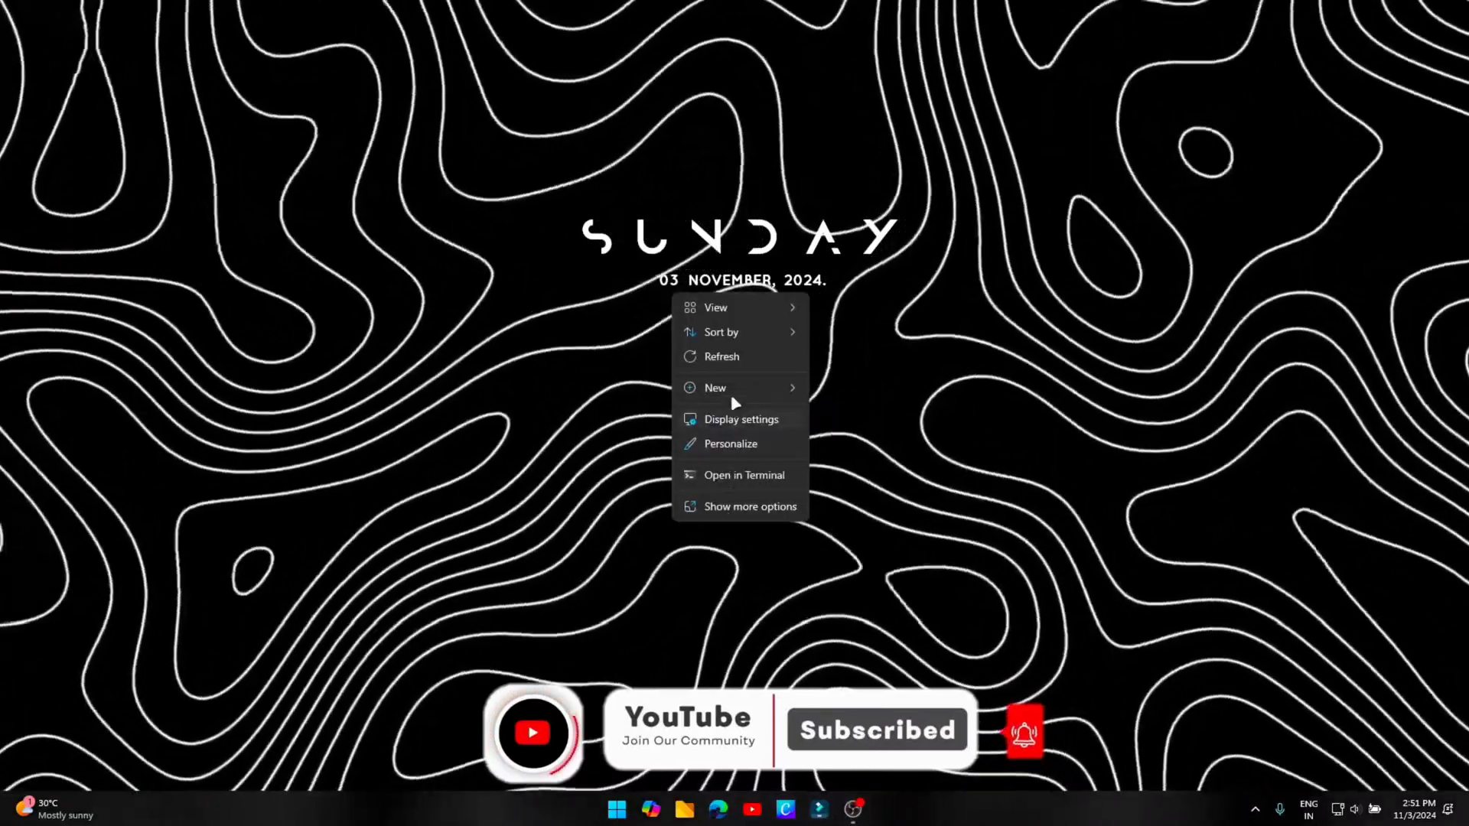